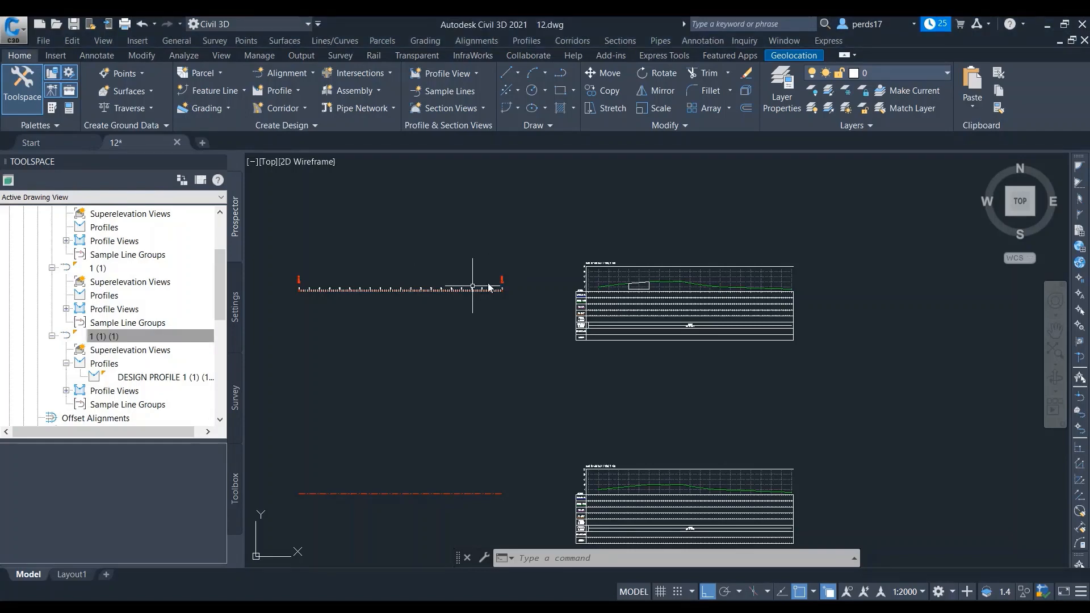
Create a layout profile in alignment 1's profile view with the Design Profile LWT style and the Design label set
scroll(738, 292, "up", 4)
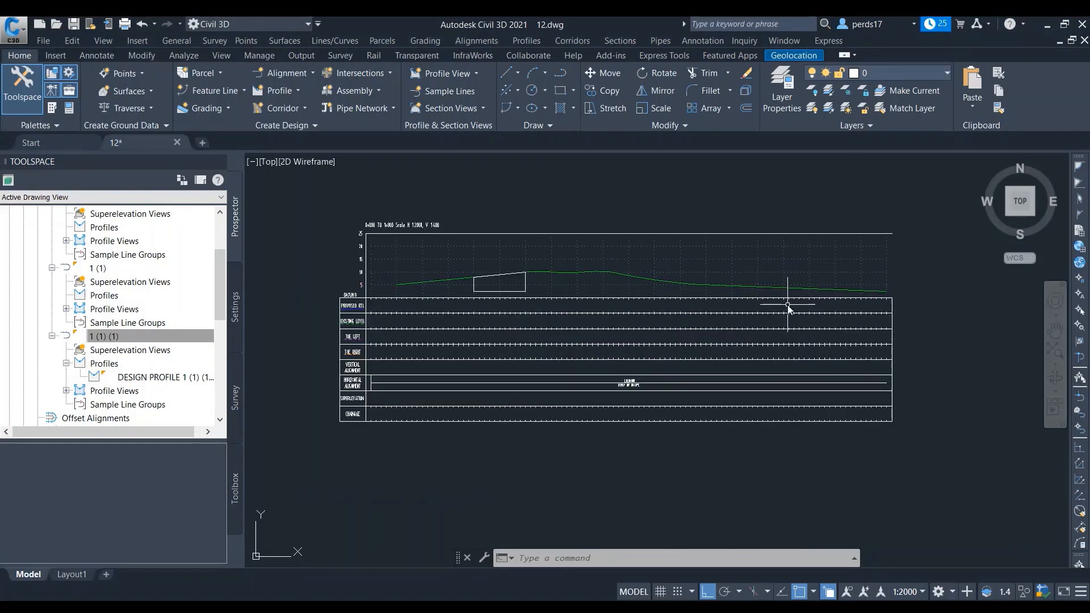
left_click(279, 90)
left_click(300, 136)
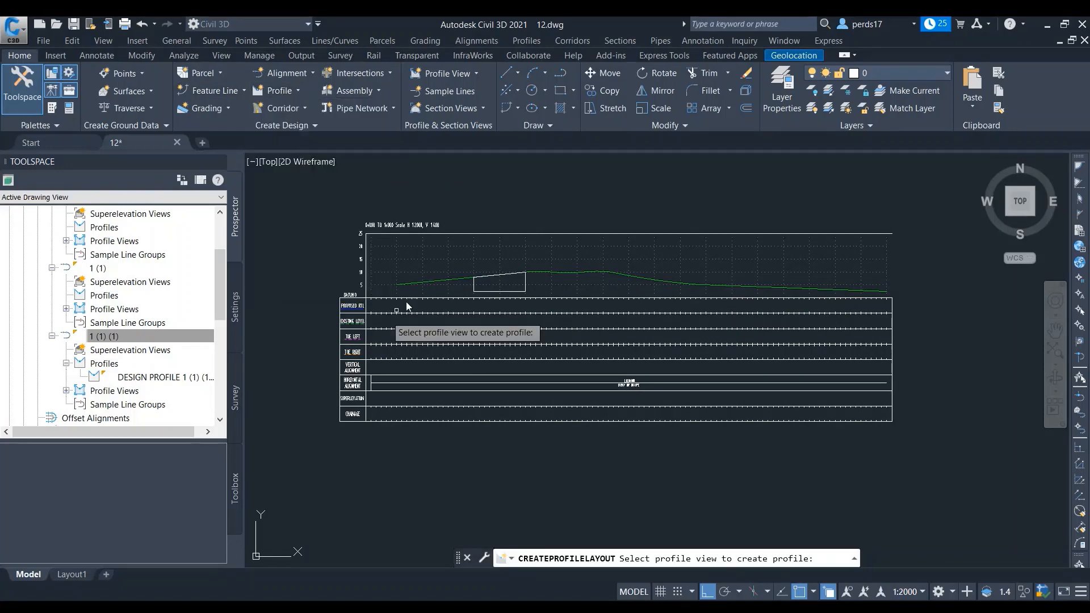
left_click(375, 316)
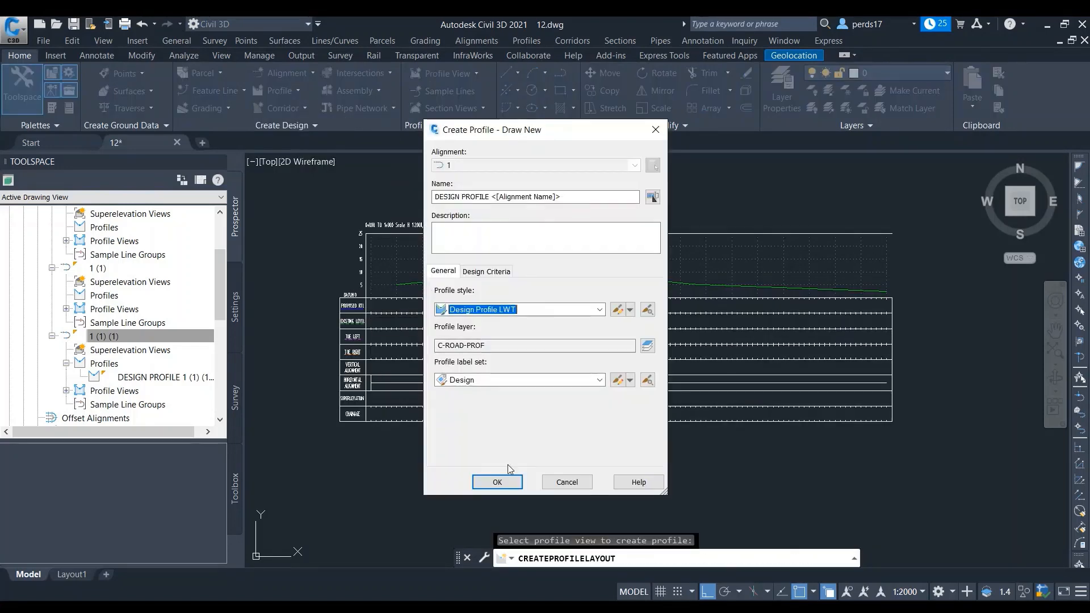
left_click(503, 477)
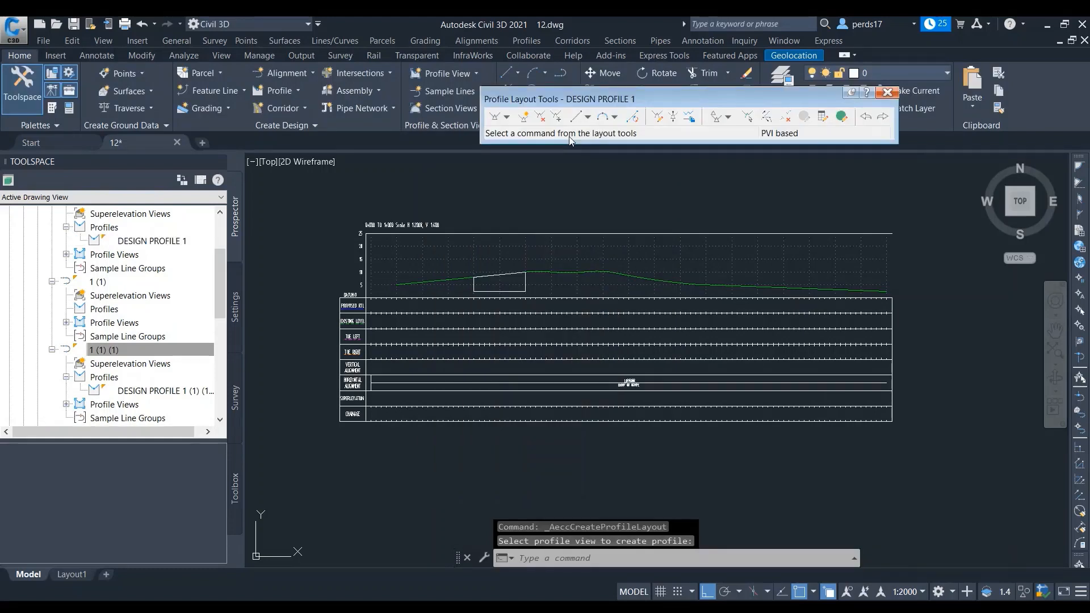
left_click_drag(577, 102, 507, 76)
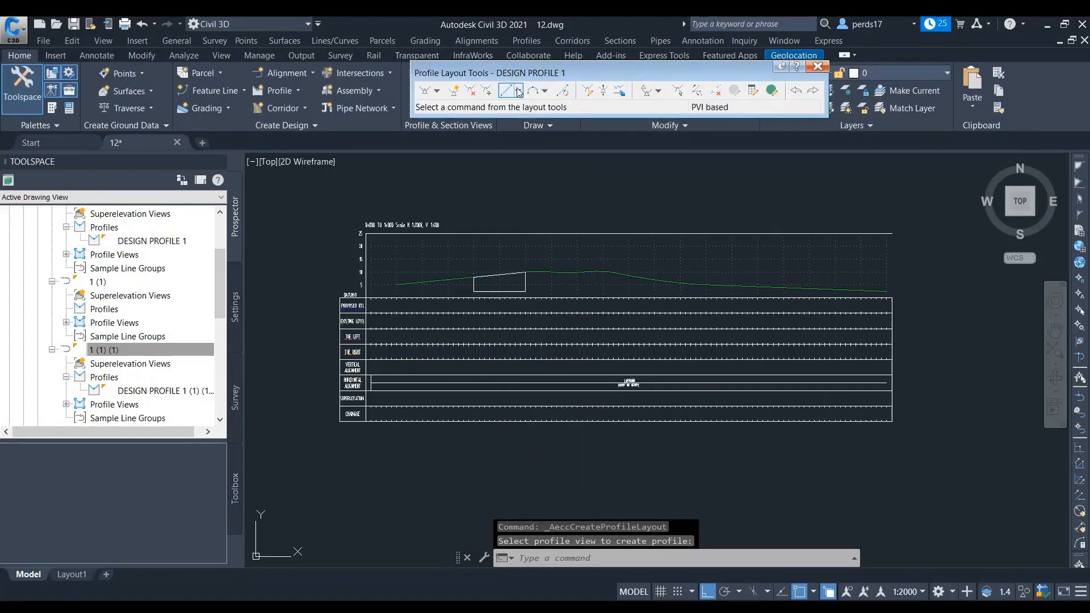
Draw a Fixed Tangent (Two points) along the sloping top edge of the white polyline, from its left corner to its right corner
left_click(519, 92)
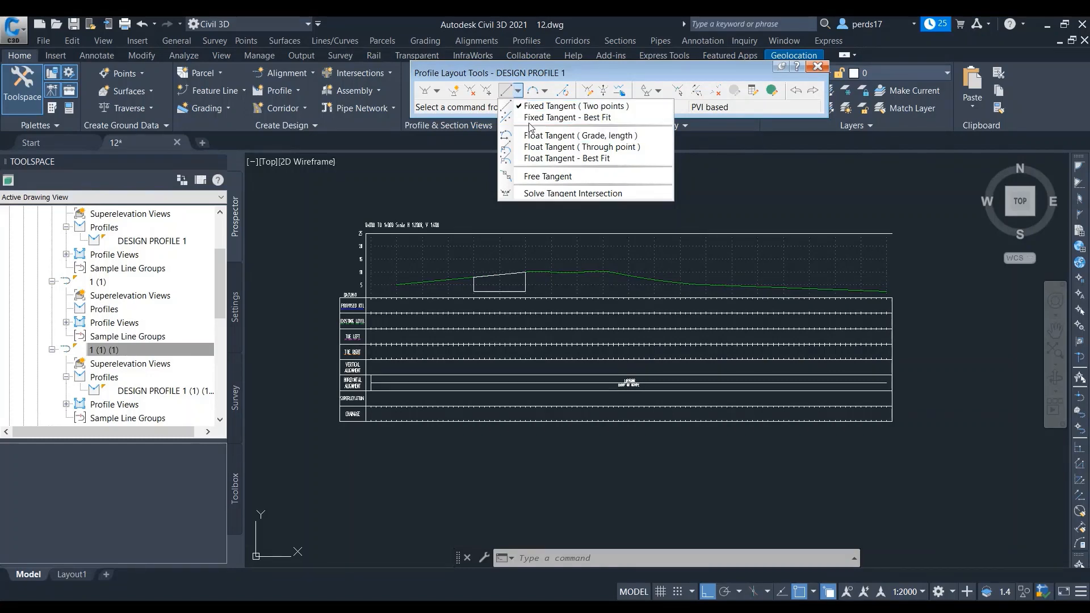
left_click(545, 135)
scroll(475, 221, "up", 2)
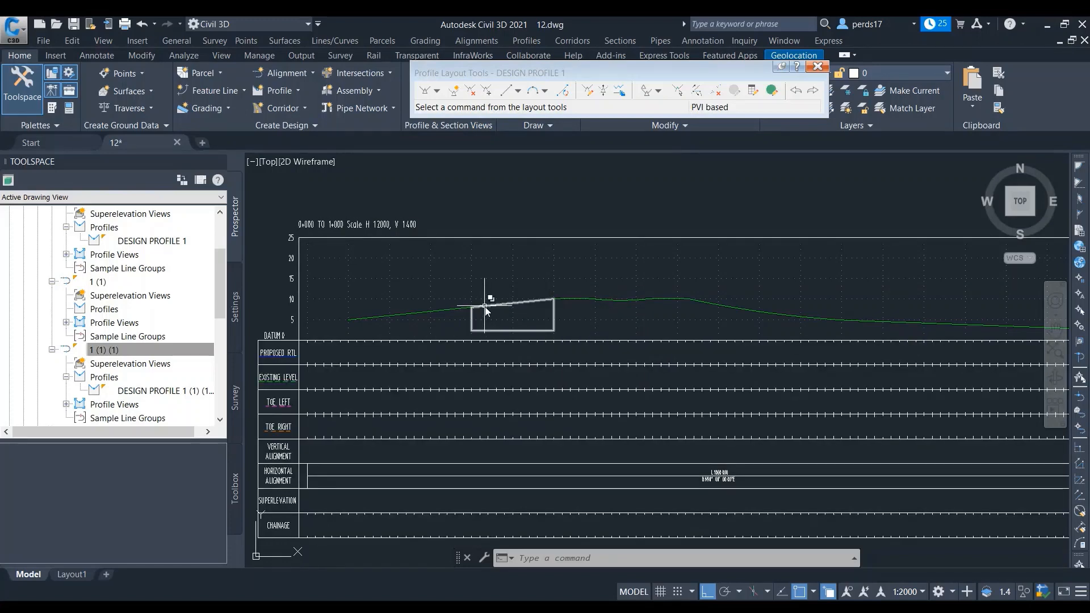
scroll(483, 309, "up", 2)
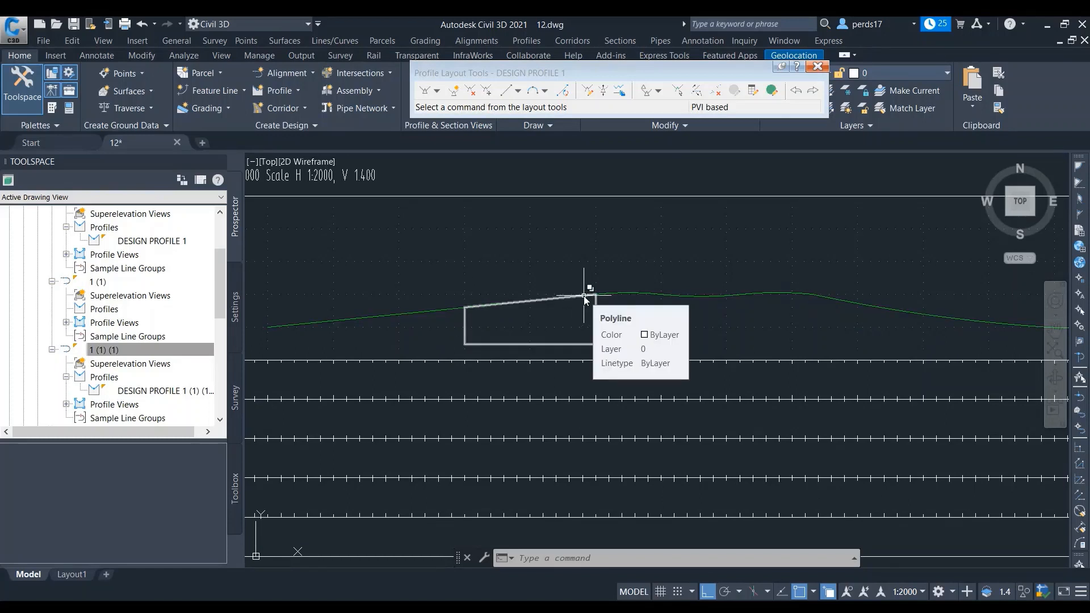
left_click(518, 92)
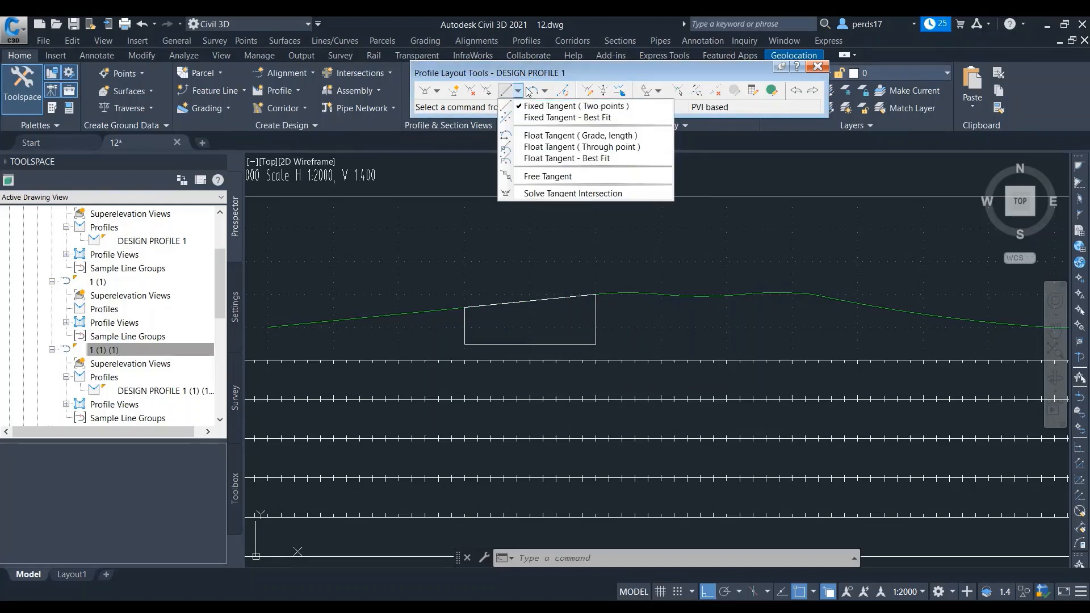
left_click(527, 108)
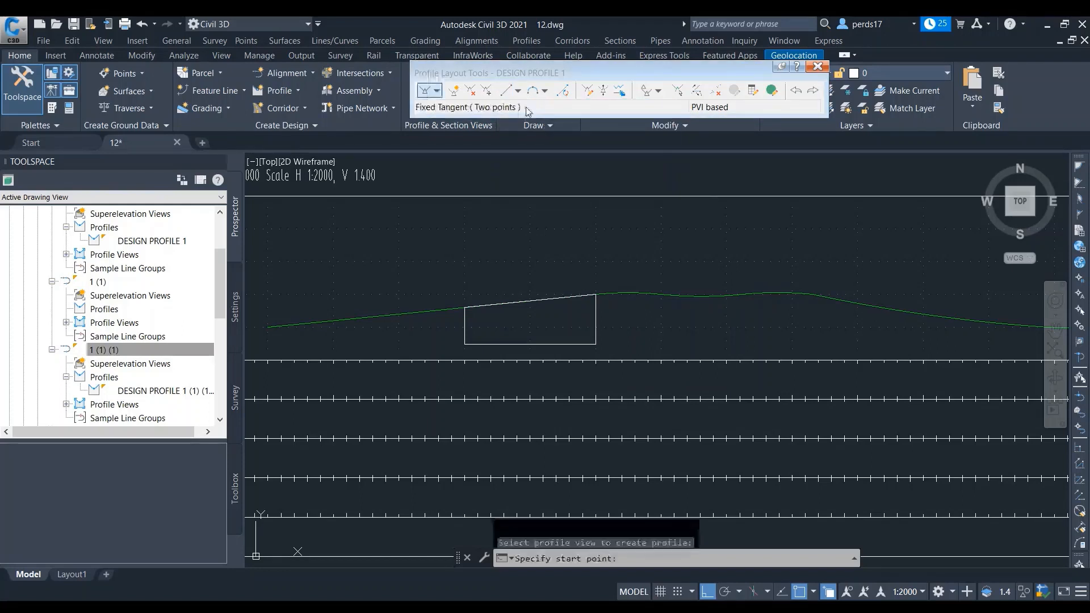
scroll(454, 311, "up", 3)
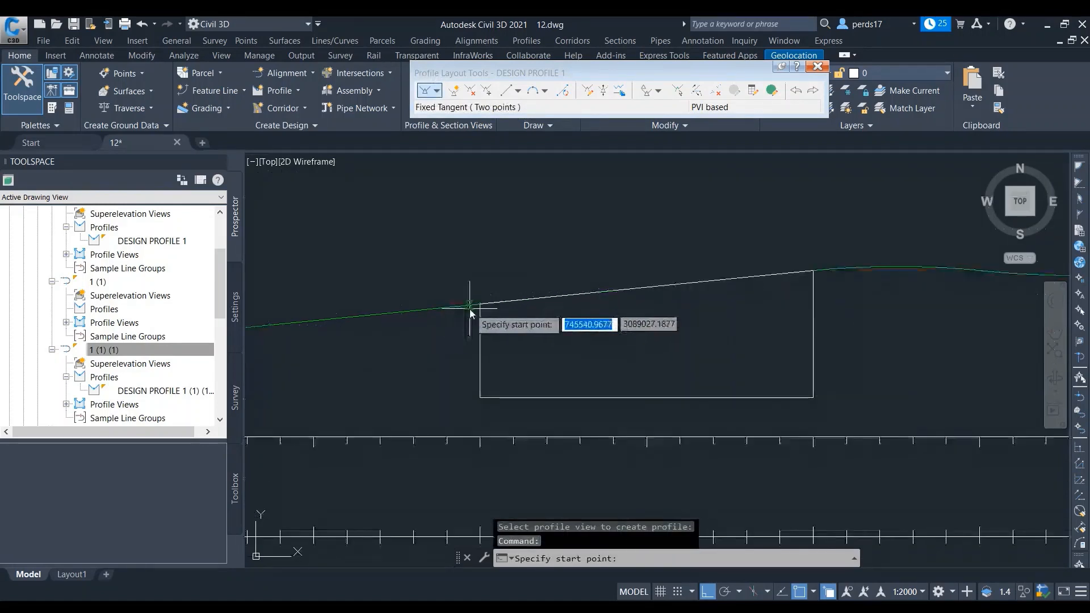
scroll(471, 310, "up", 2)
left_click(487, 304)
scroll(437, 345, "down", 4)
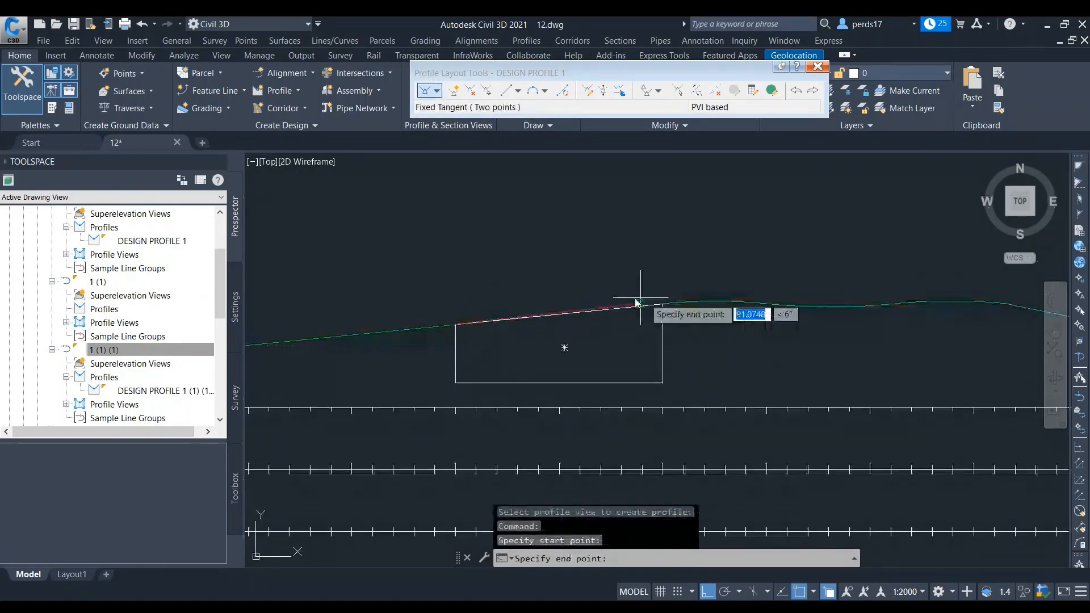
scroll(653, 300, "up", 2)
left_click(667, 305)
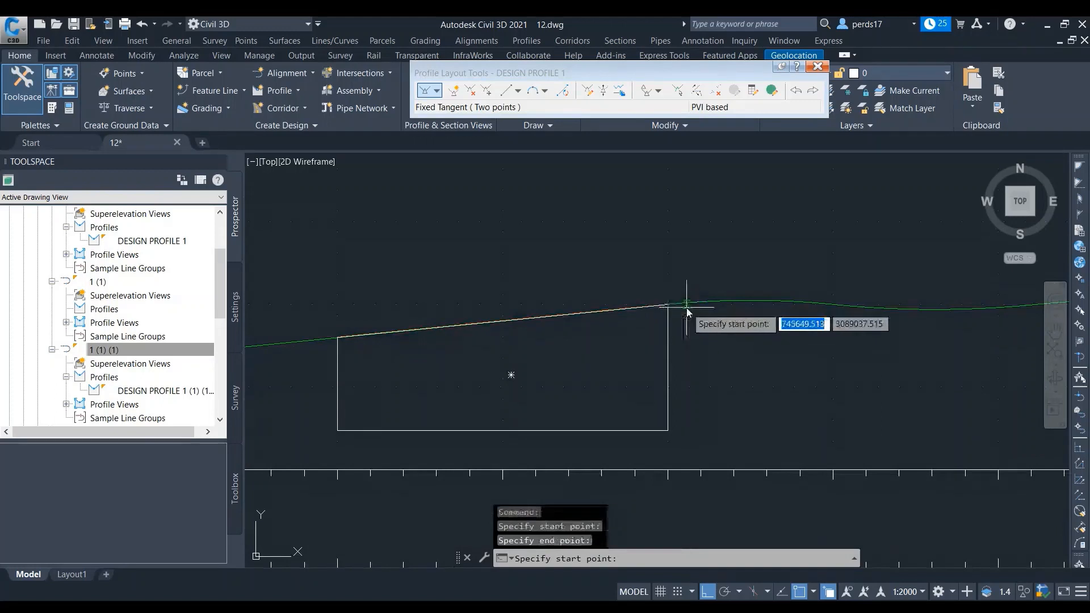
key("Return")
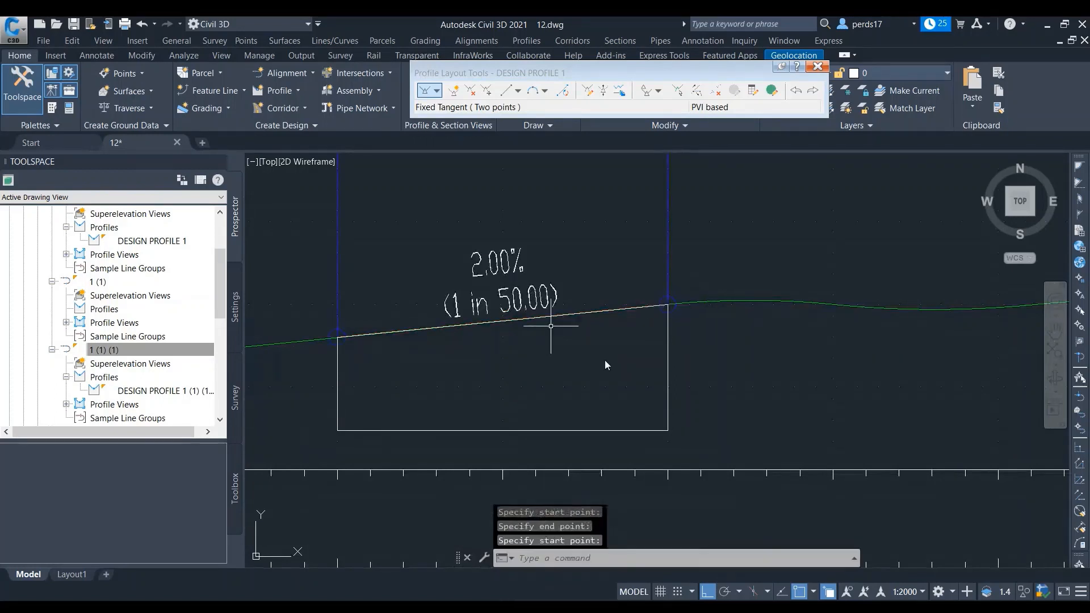
left_click(358, 334)
scroll(665, 309, "down", 2)
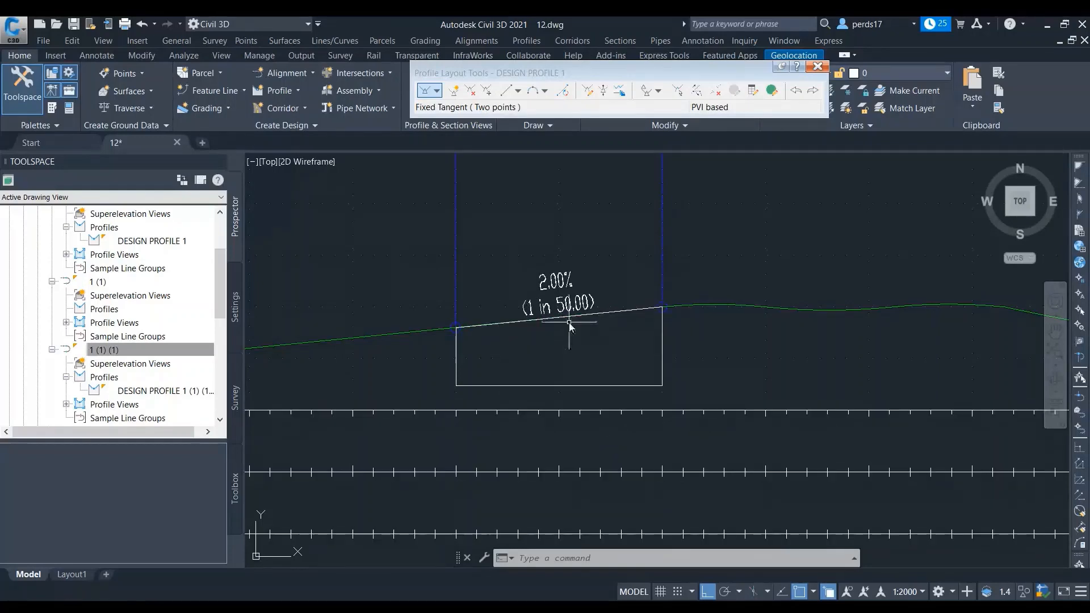
scroll(571, 324, "down", 1)
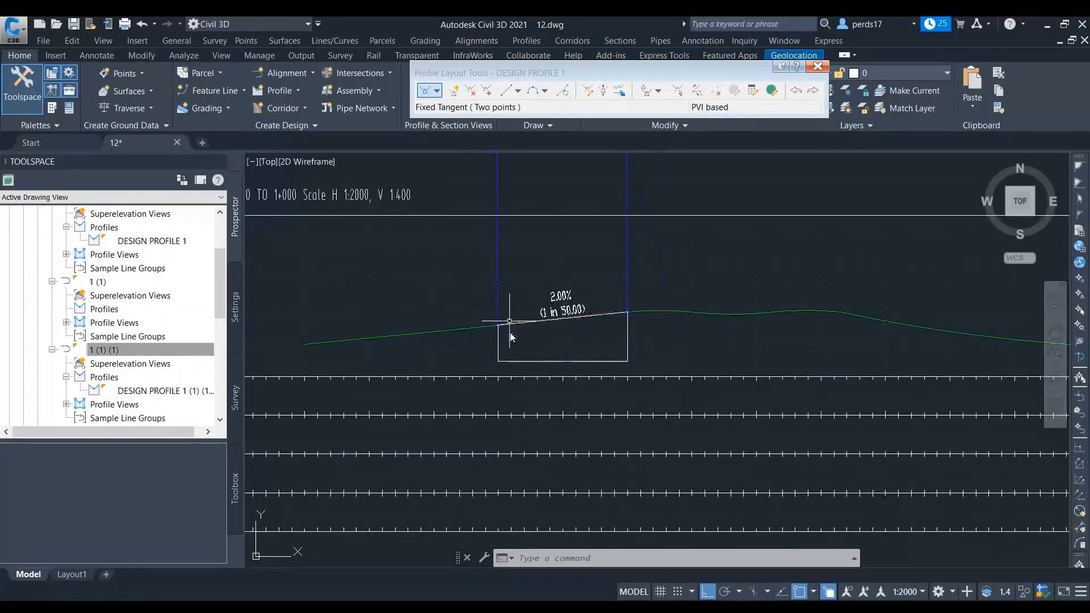
left_click(517, 91)
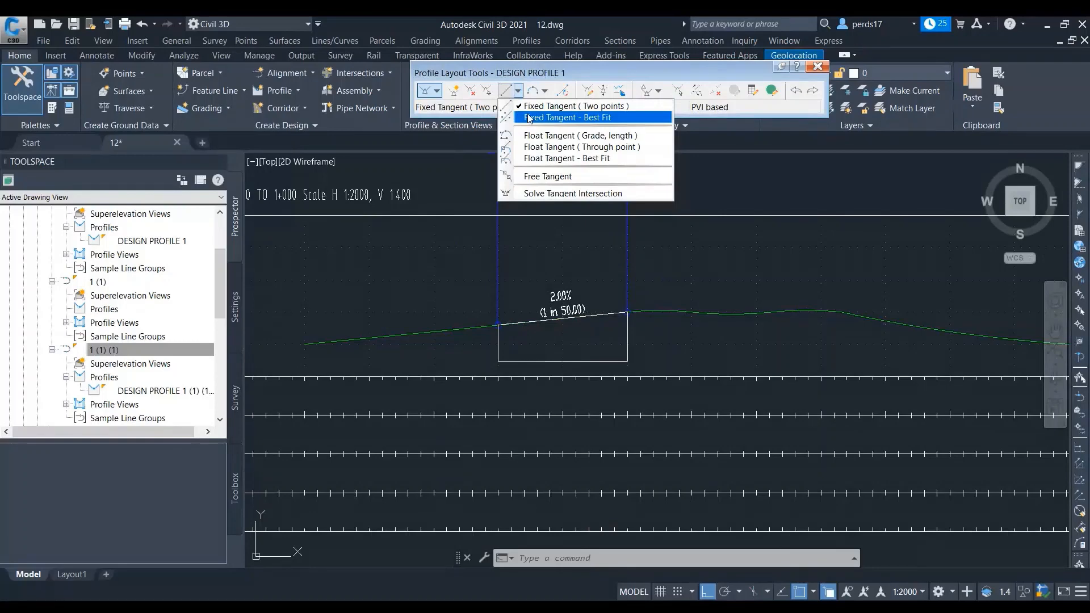
left_click(545, 106)
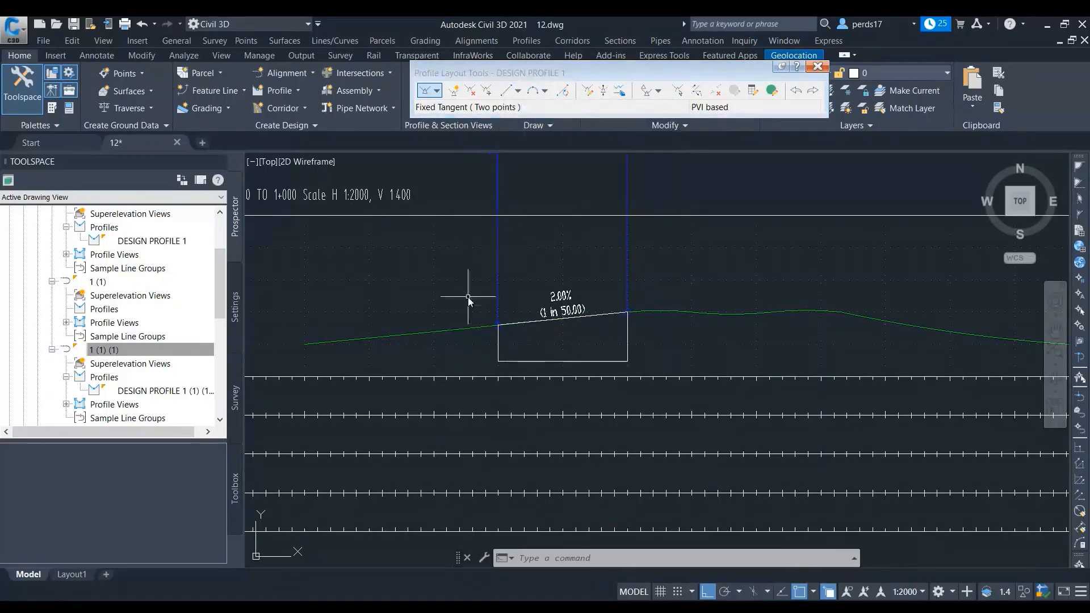
Close the layout tools for DESIGN PROFILE 1 and create a new layout profile in the second profile view, below the first one
scroll(480, 286, "down", 2)
scroll(480, 287, "down", 3)
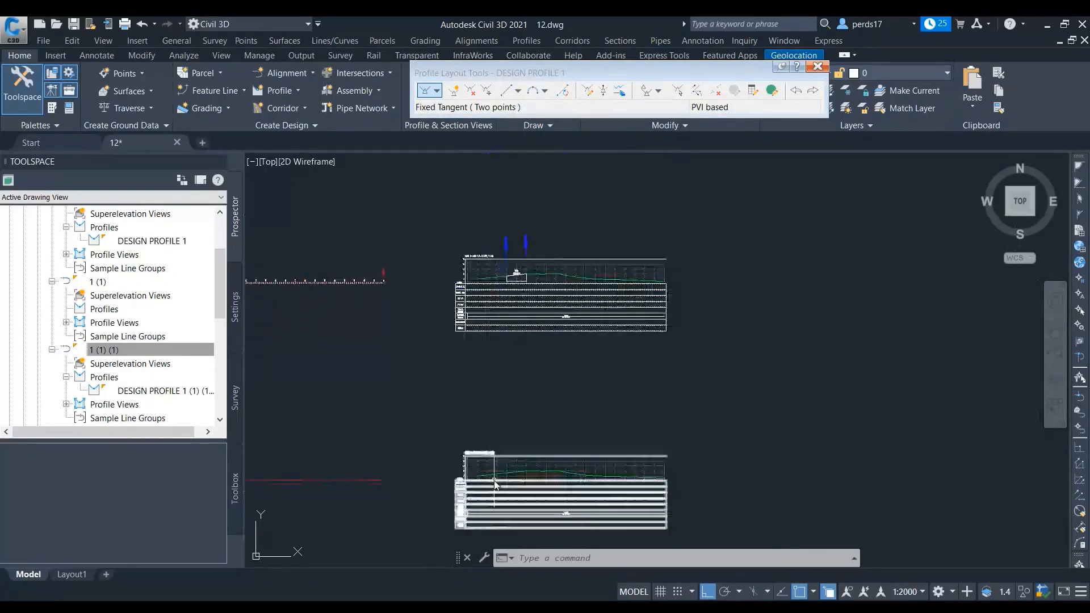
middle_click_drag(494, 443, 492, 318)
scroll(482, 328, "up", 2)
scroll(484, 332, "up", 4)
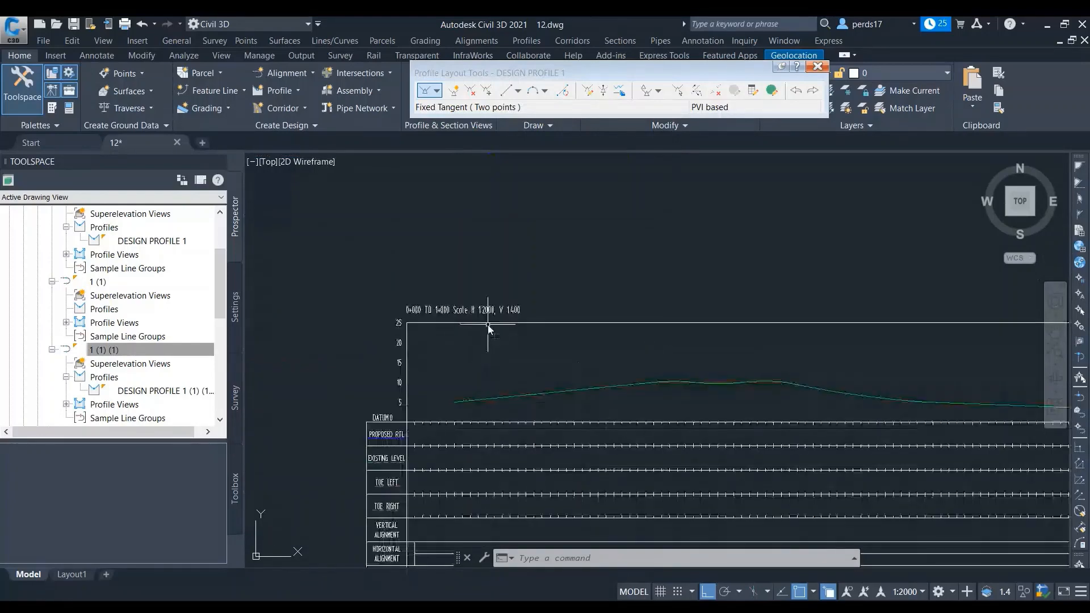
scroll(468, 326, "down", 4)
scroll(506, 360, "up", 2)
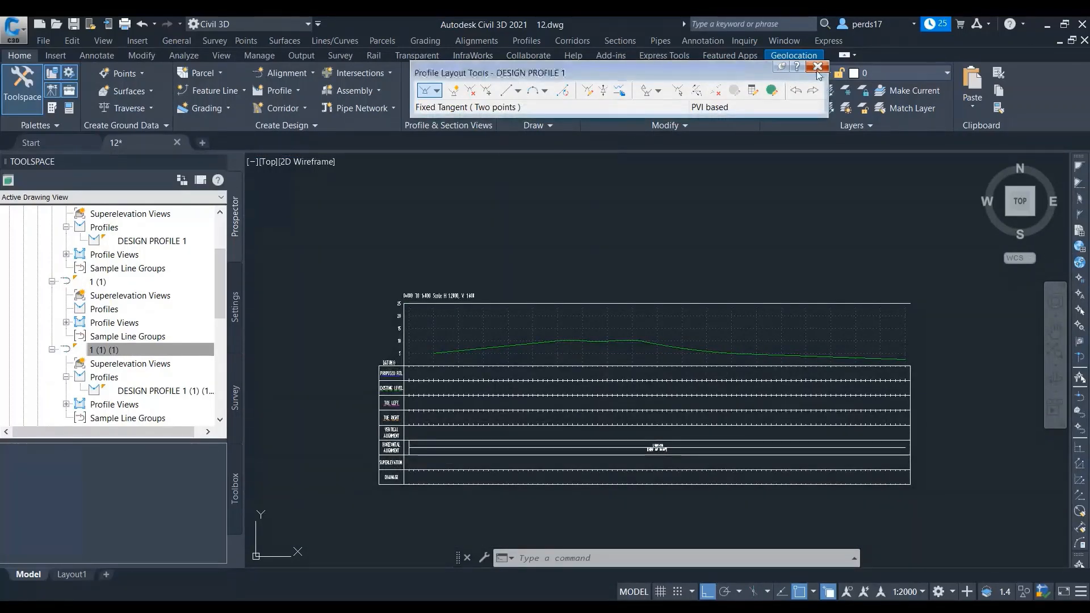
key("Escape")
key("Escape")
left_click(279, 91)
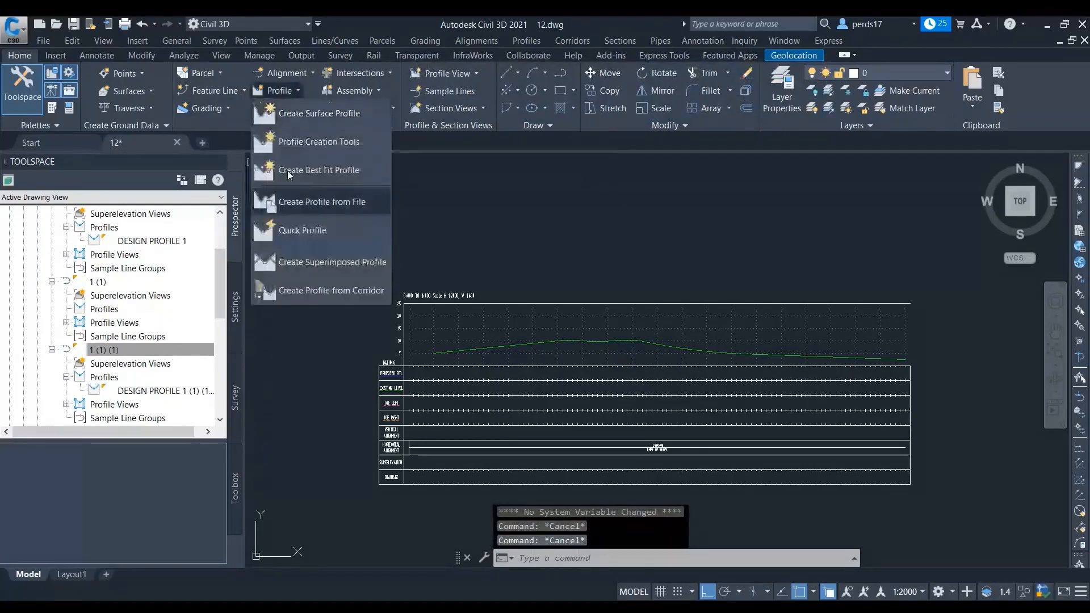
left_click(322, 143)
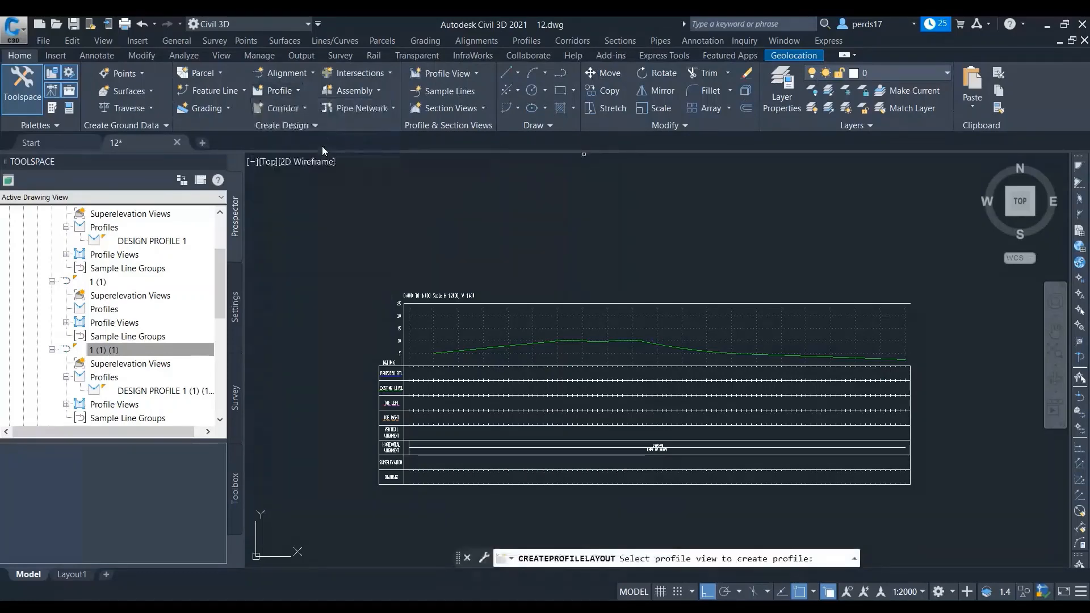
left_click(393, 373)
left_click(497, 481)
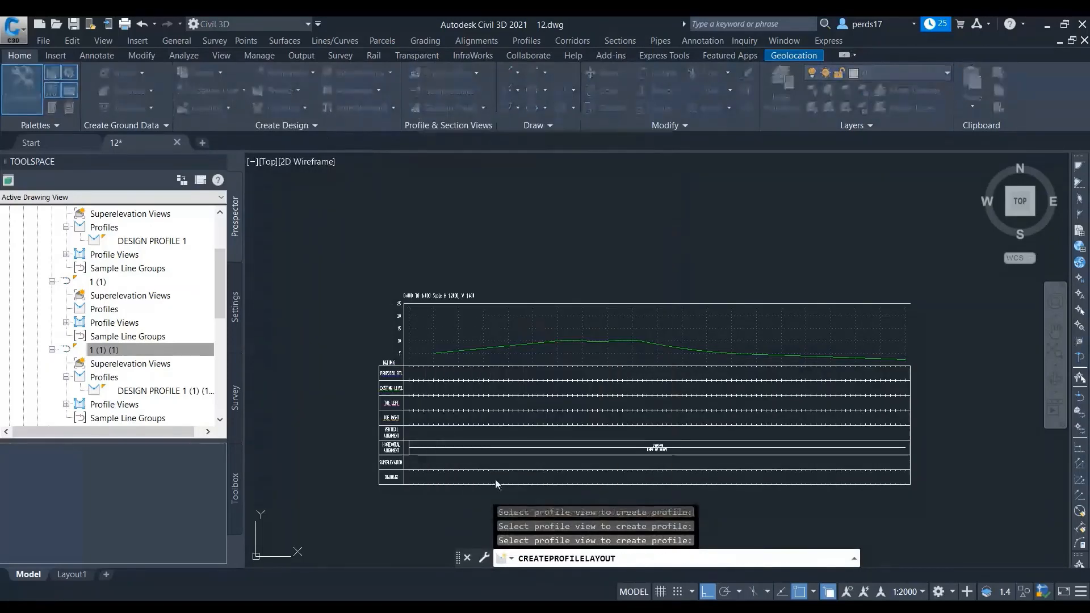
Create a Fixed Tangent - Best Fit from entities using the green ground line, with arc segments tessellated at 1.000m mid-ordinate tolerance
left_click(518, 91)
left_click(526, 113)
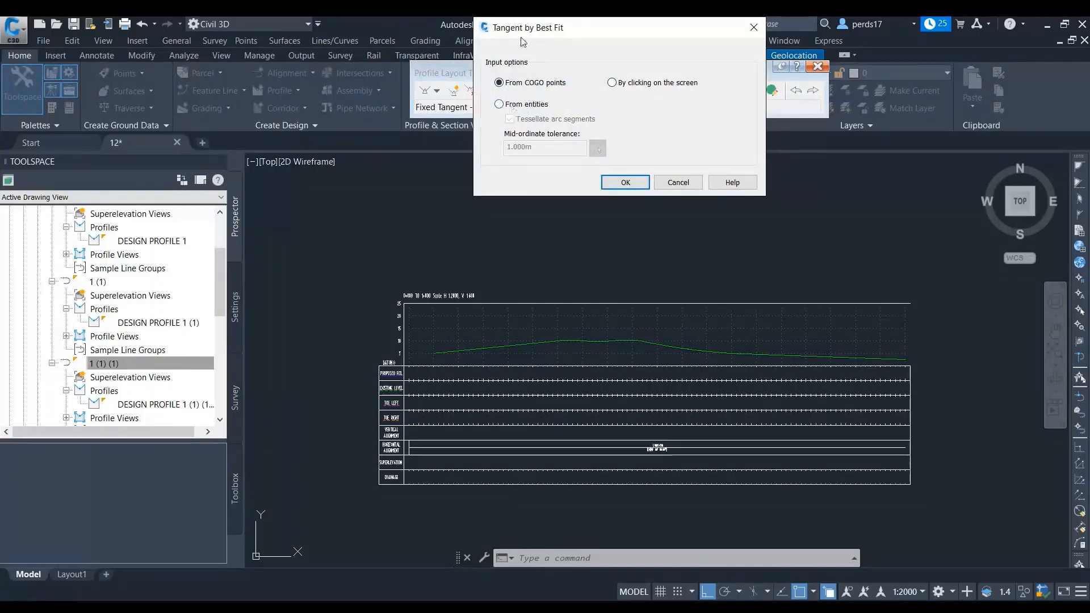
left_click(500, 104)
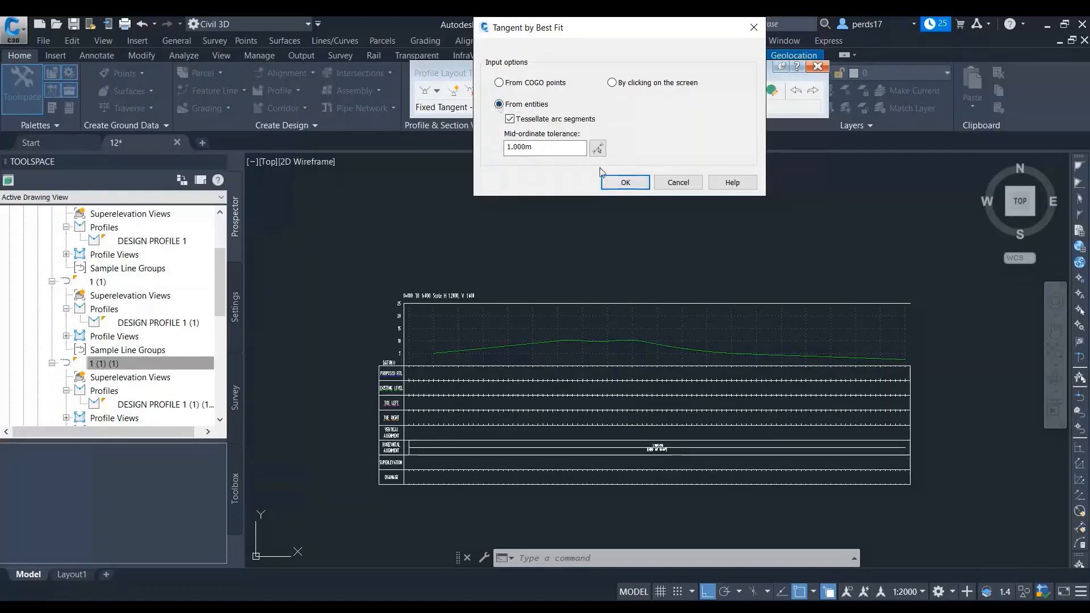
left_click(618, 181)
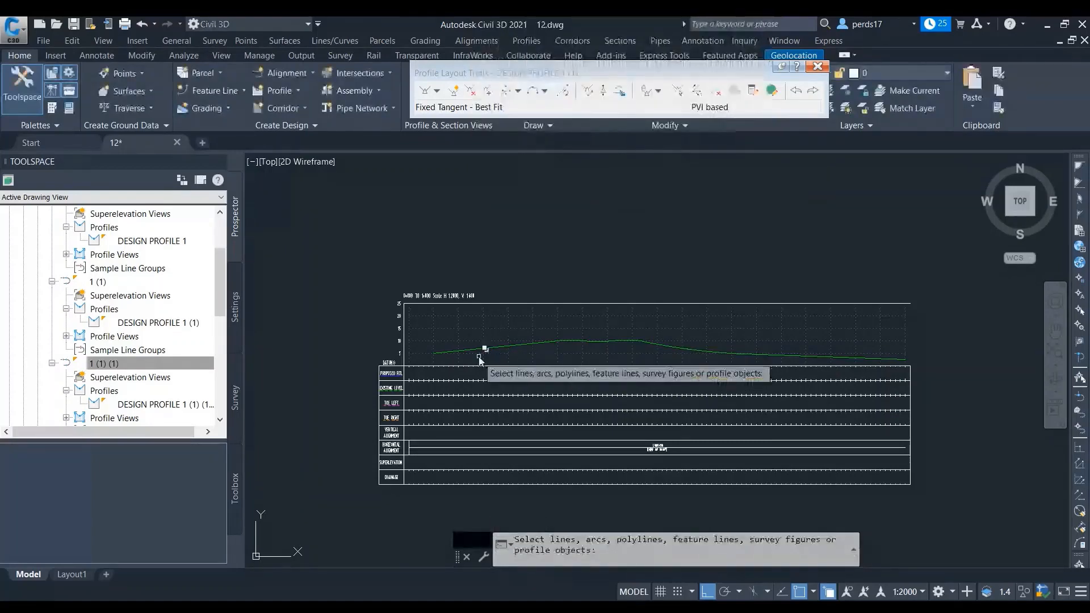
scroll(464, 361, "up", 2)
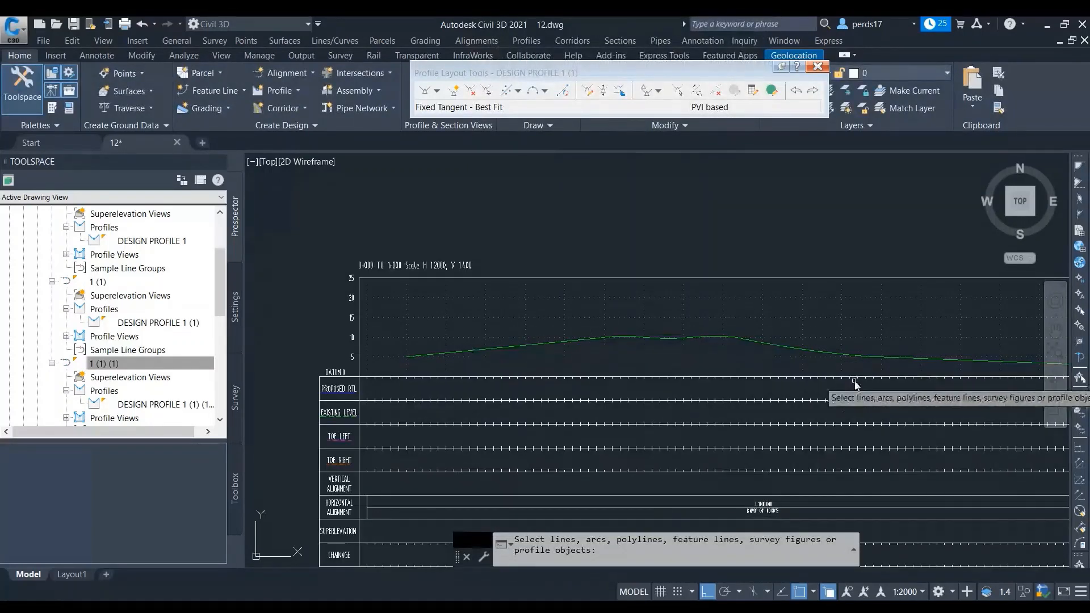
left_click(546, 346)
scroll(477, 347, "down", 2)
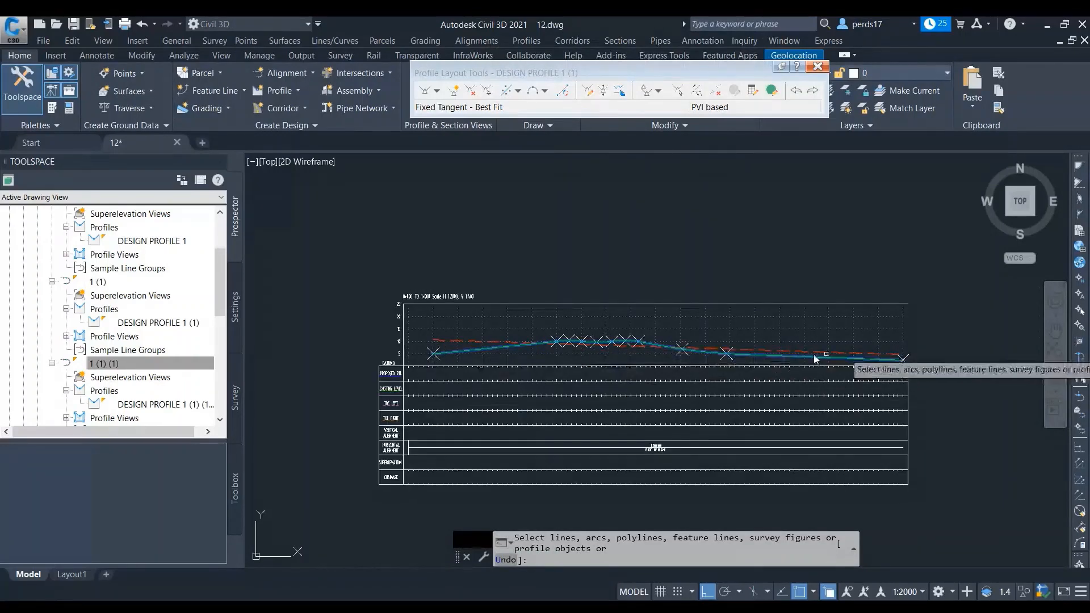
right_click(733, 341)
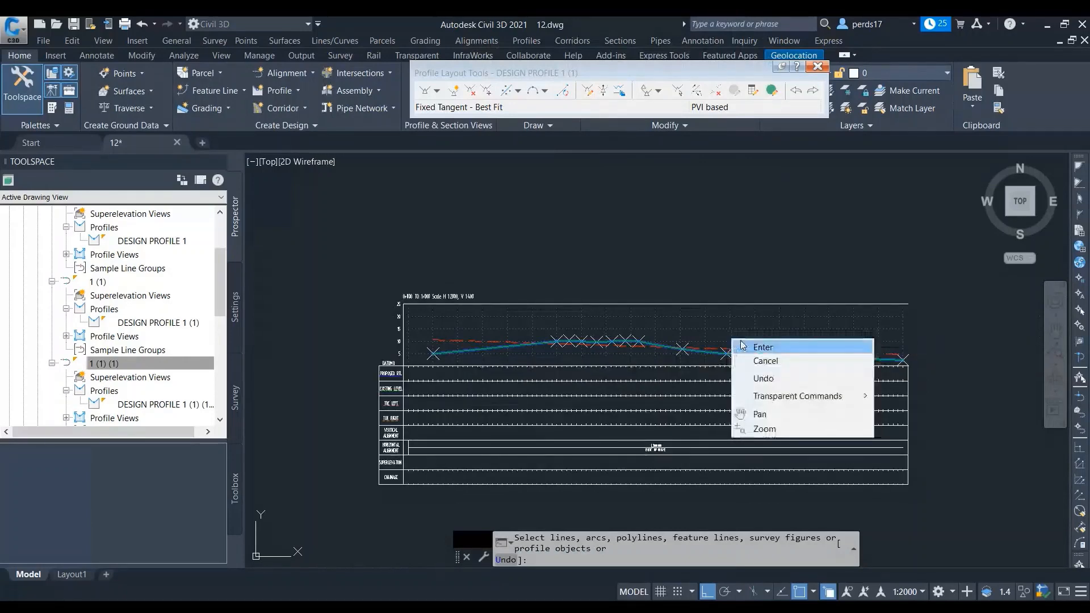
left_click(741, 346)
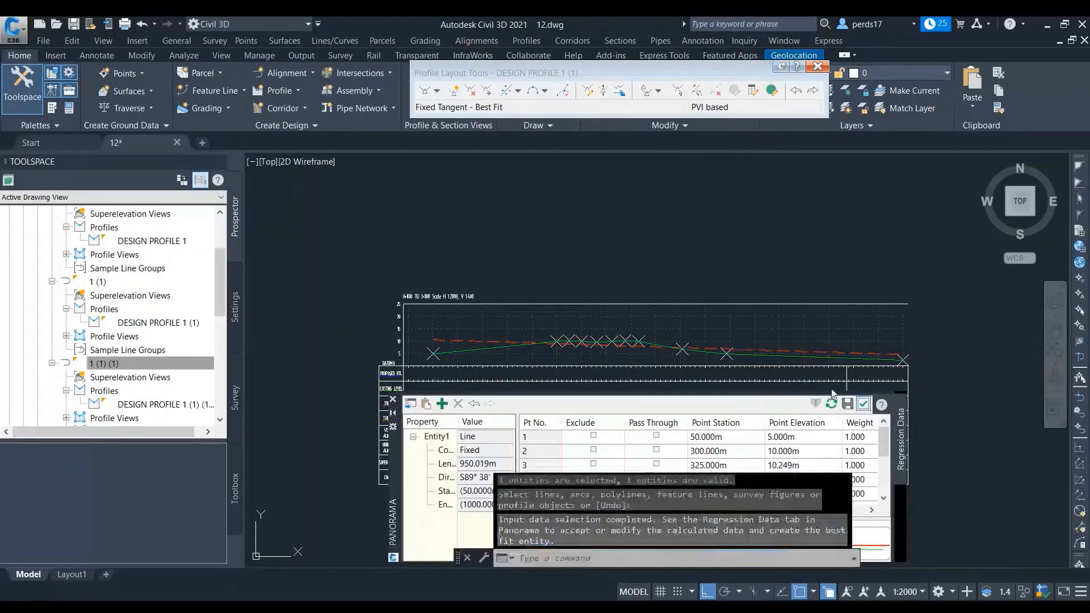
scroll(672, 347, "up", 2)
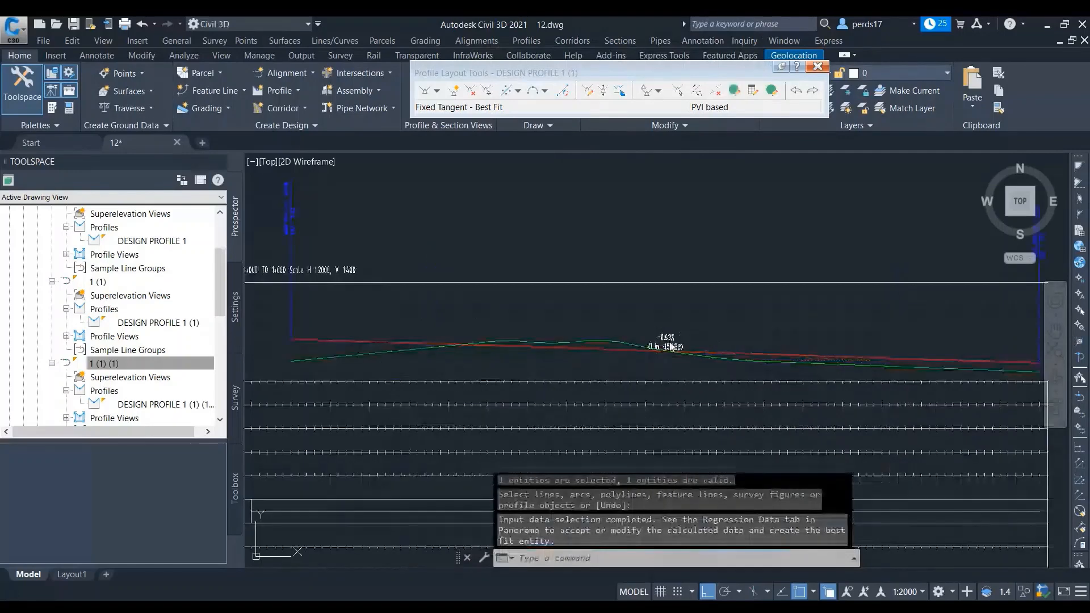
scroll(672, 347, "up", 2)
scroll(597, 347, "down", 2)
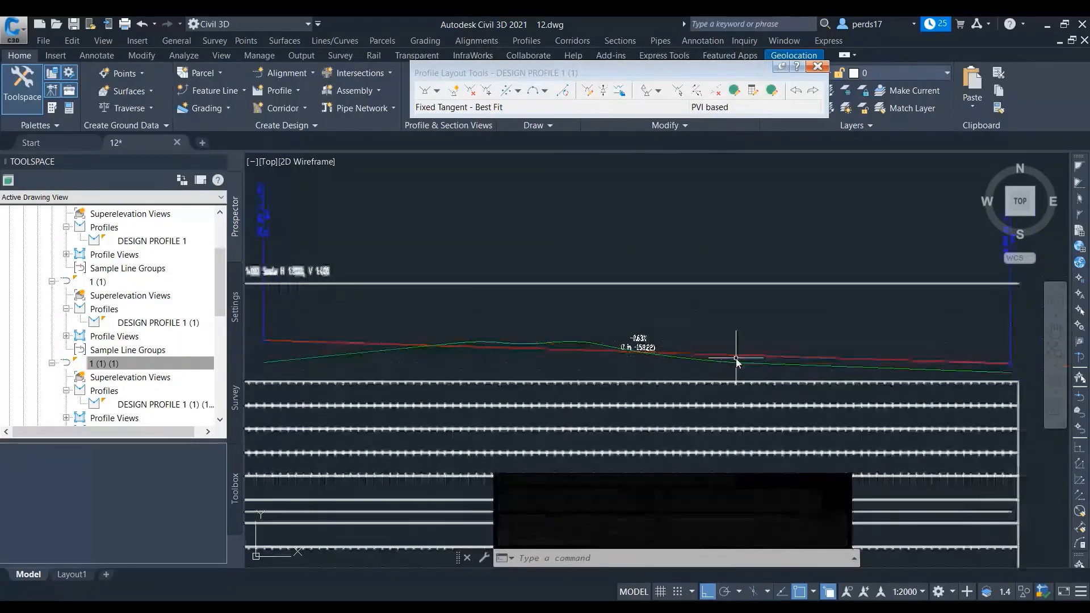
Delete the best-fit tangent from the layout profile in the second profile view
key("Escape")
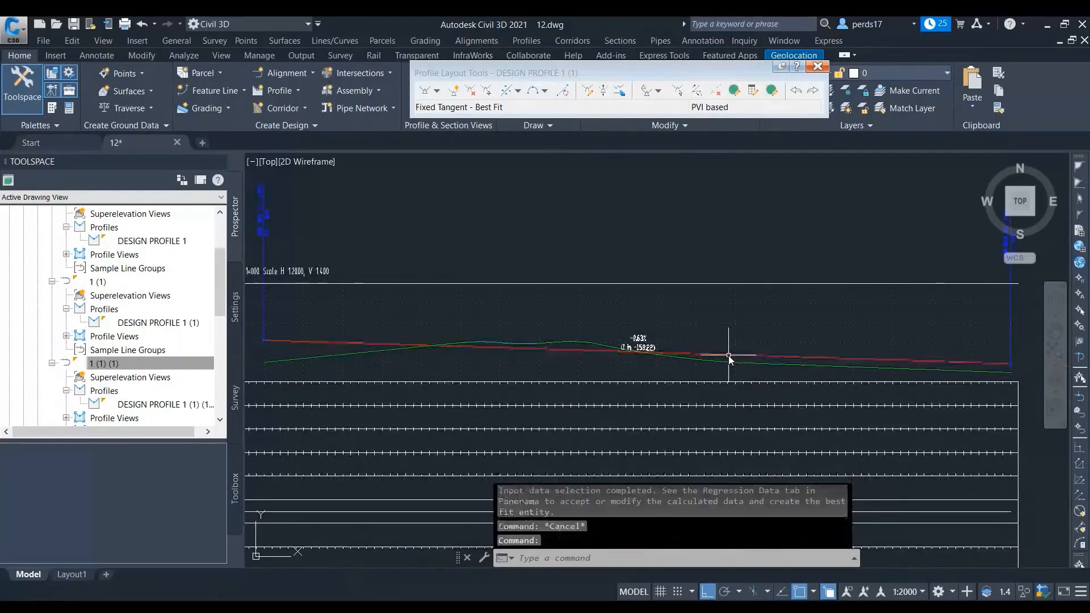
left_click(728, 355)
left_click(714, 90)
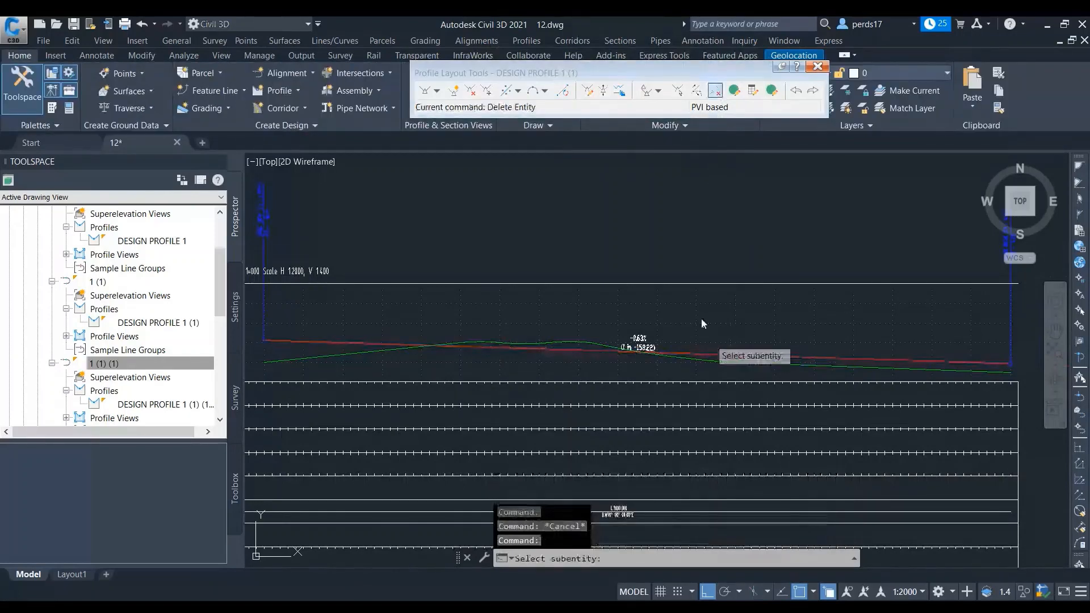
left_click(710, 354)
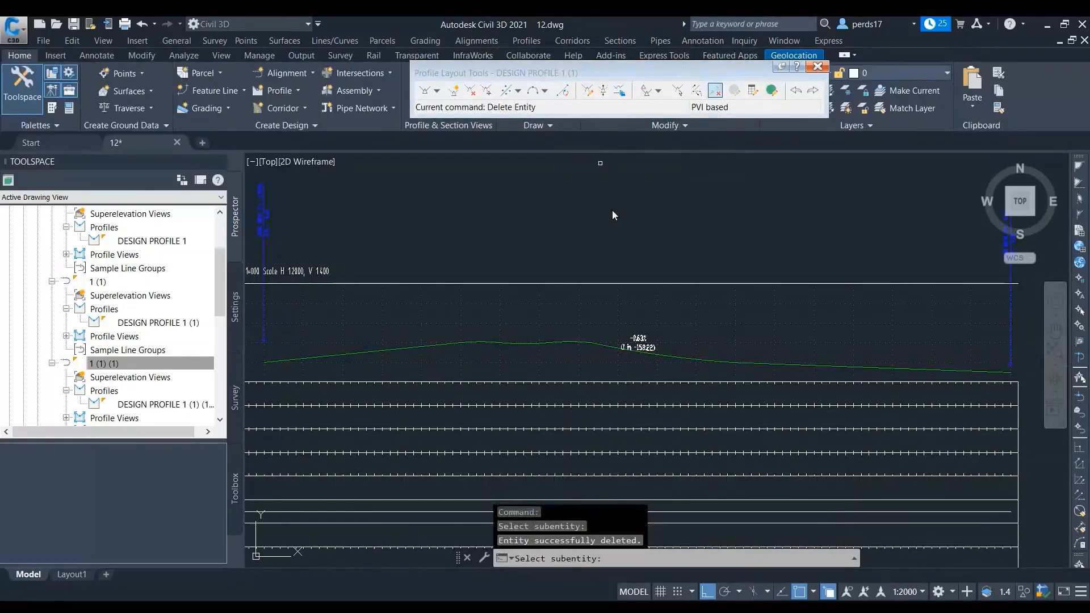
left_click(545, 91)
left_click(526, 114)
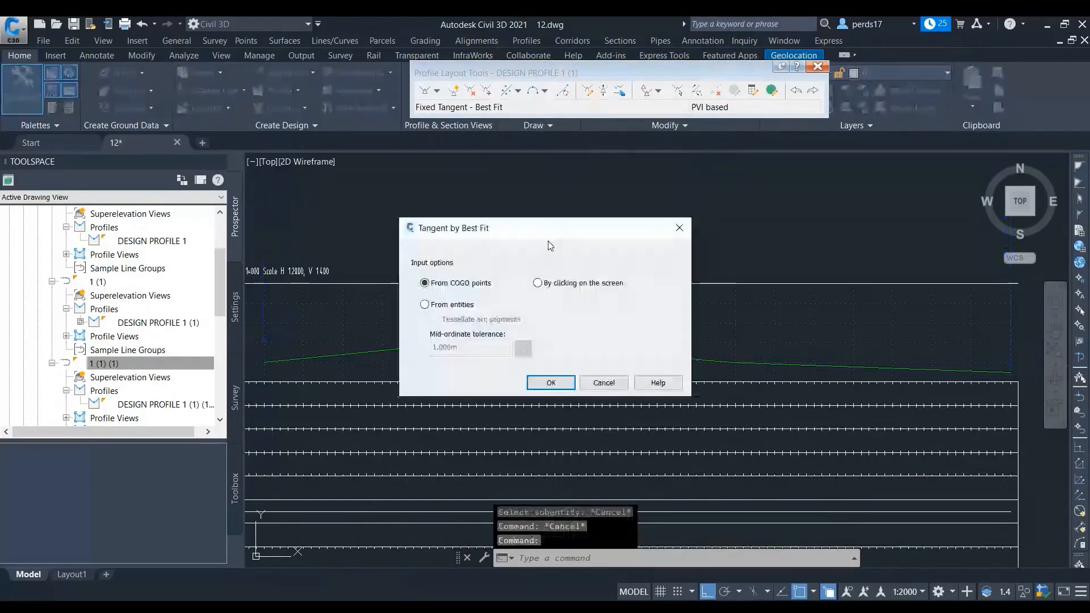
left_click(537, 283)
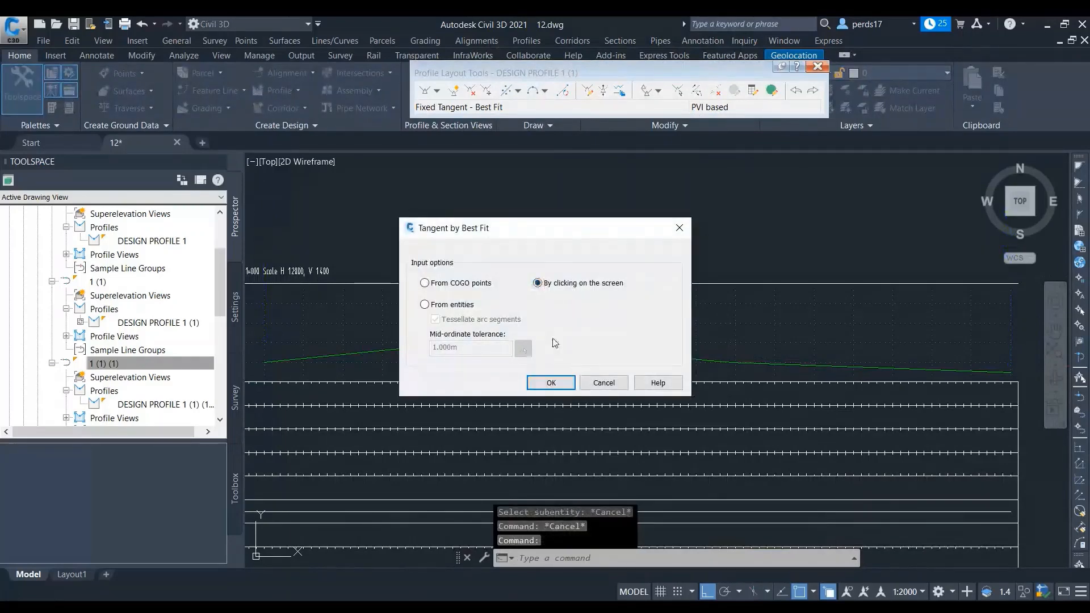
left_click(550, 383)
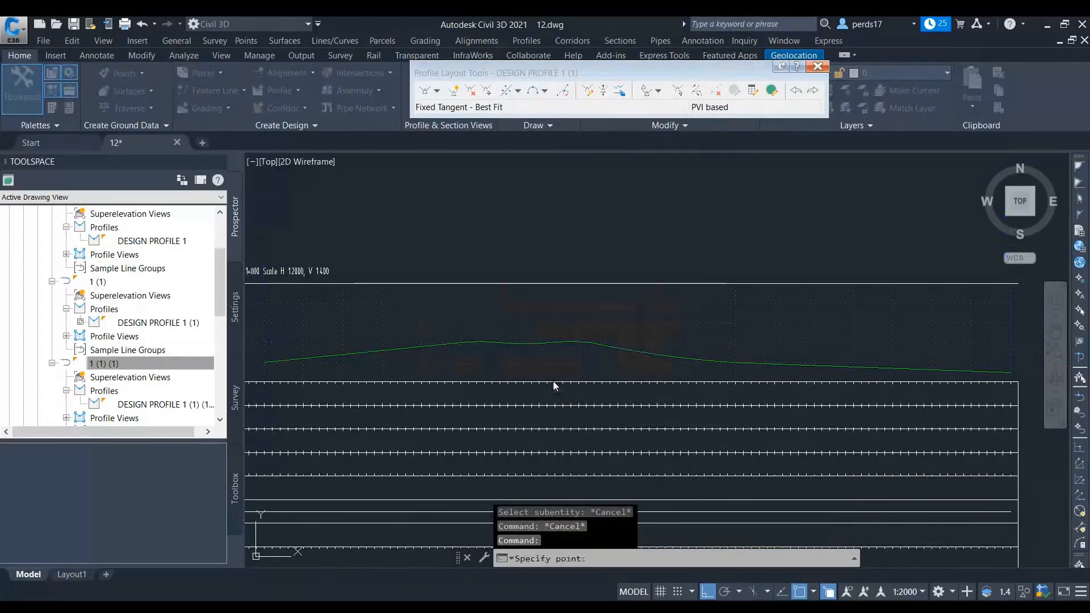
scroll(619, 361, "down", 2)
scroll(414, 358, "up", 2)
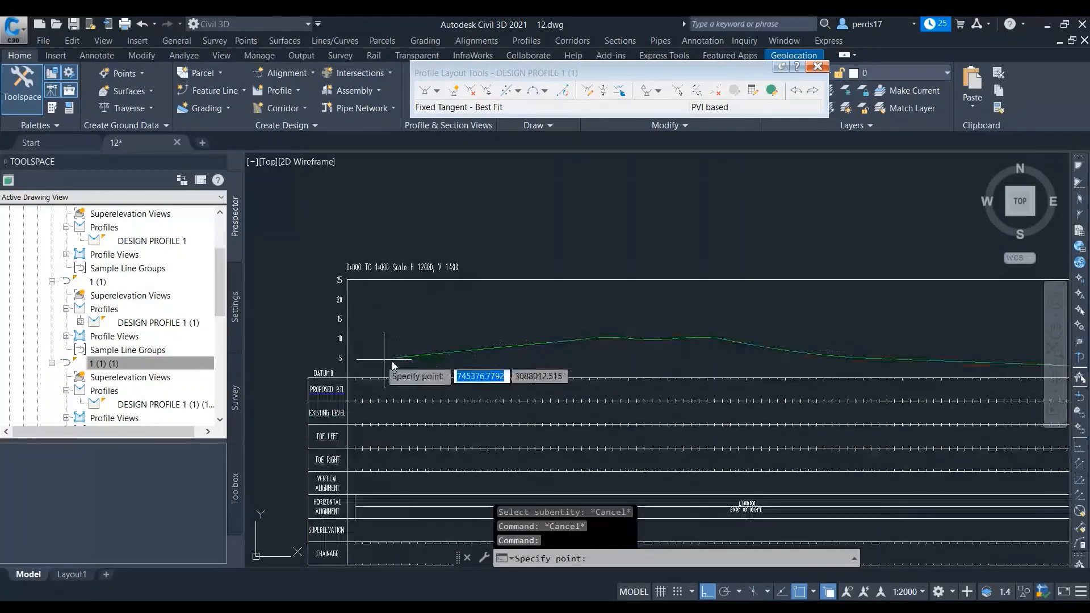
left_click(394, 358)
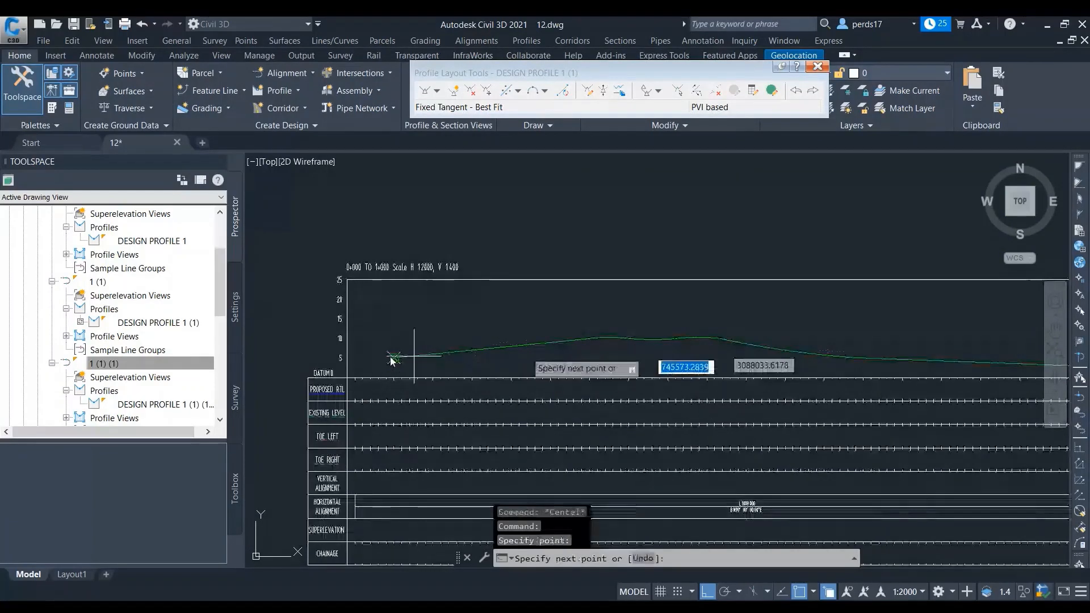
left_click(683, 337)
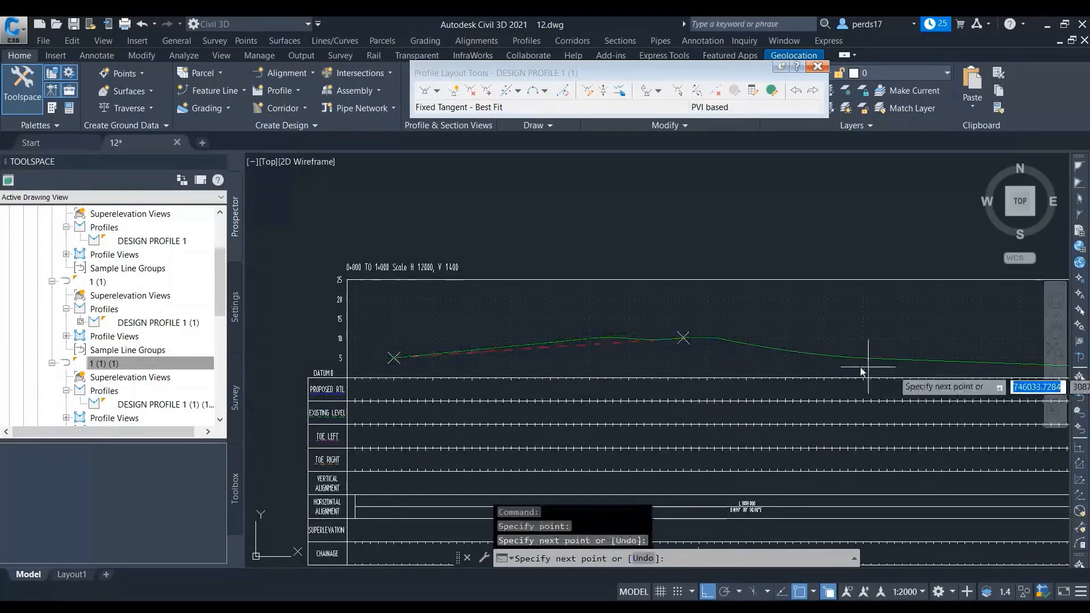
left_click(913, 378)
middle_click_drag(913, 377, 613, 410)
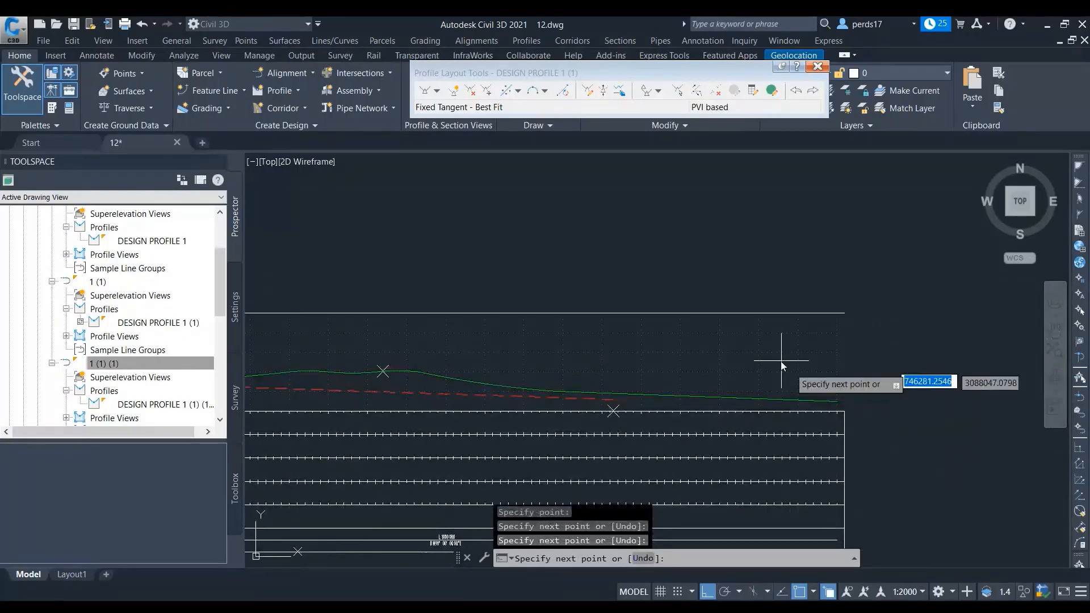
left_click(809, 372)
key("Escape")
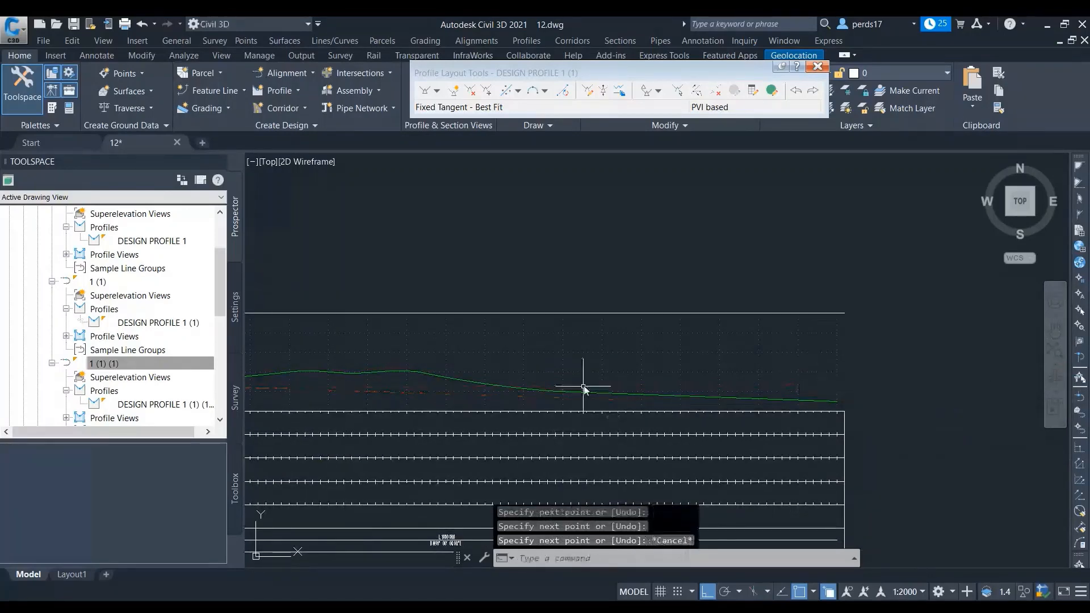
Create a Fixed Tangent - Best Fit from five points clicked on the screen around the ground line, spanning stations 50 m to 900 m, and accept the regression data
left_click(517, 91)
left_click(532, 118)
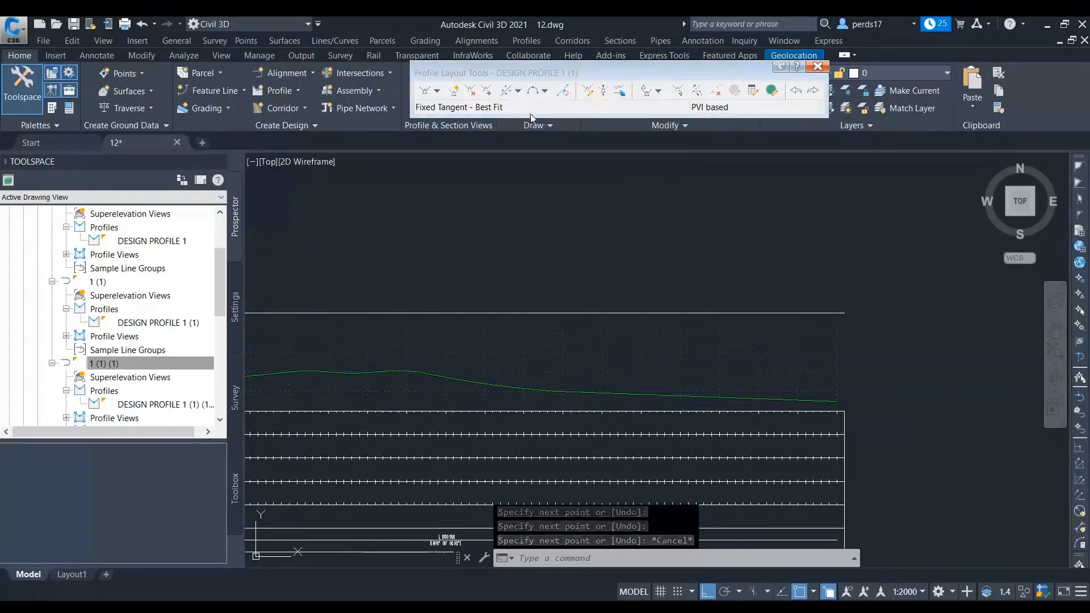
left_click(537, 283)
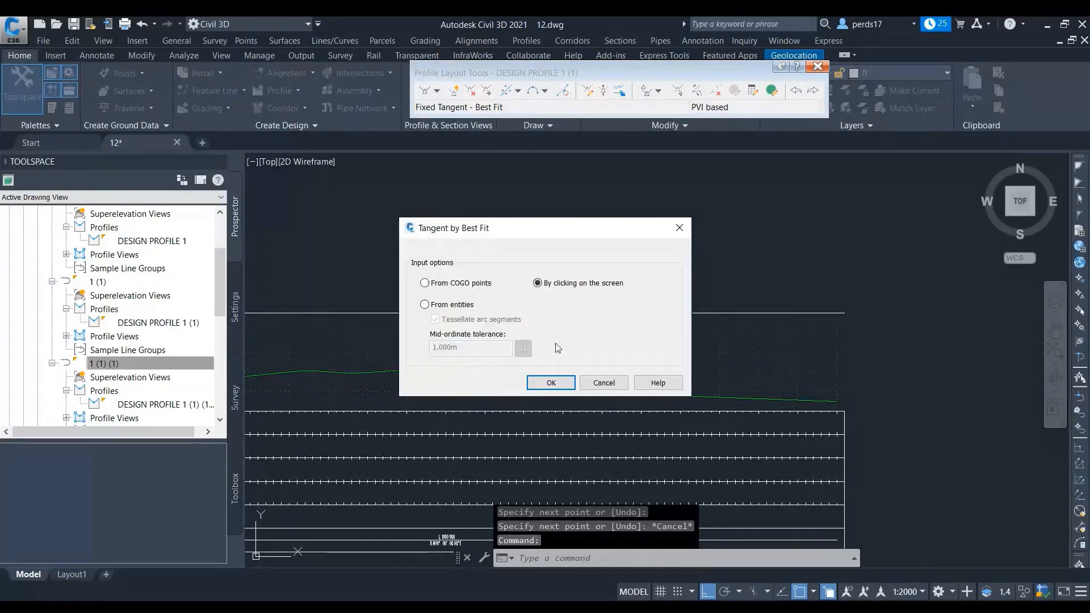
left_click(551, 383)
scroll(405, 377, "up", 2)
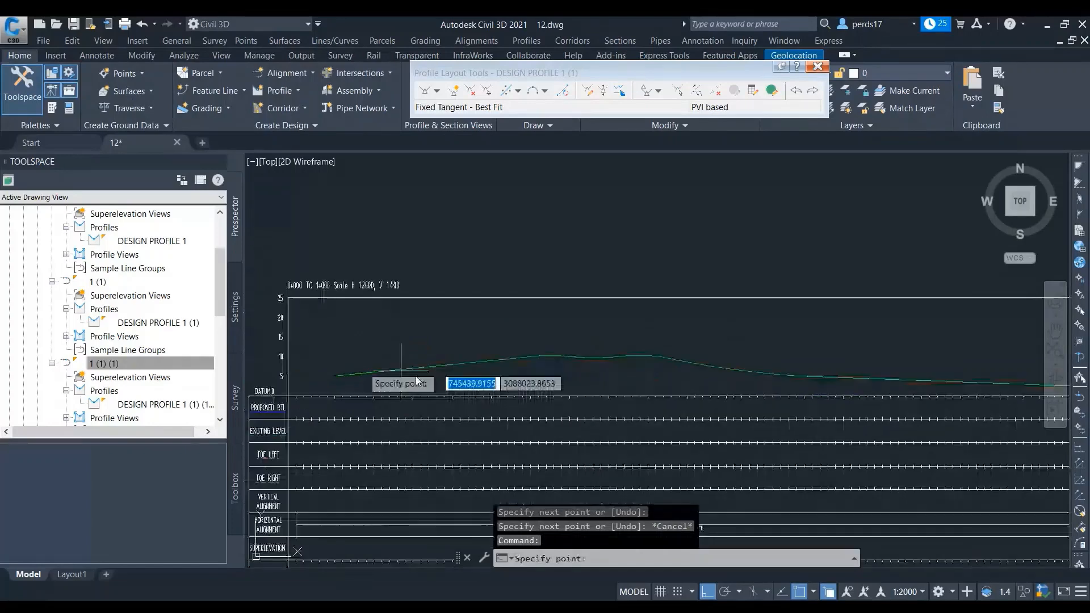
left_click(335, 376)
left_click(578, 340)
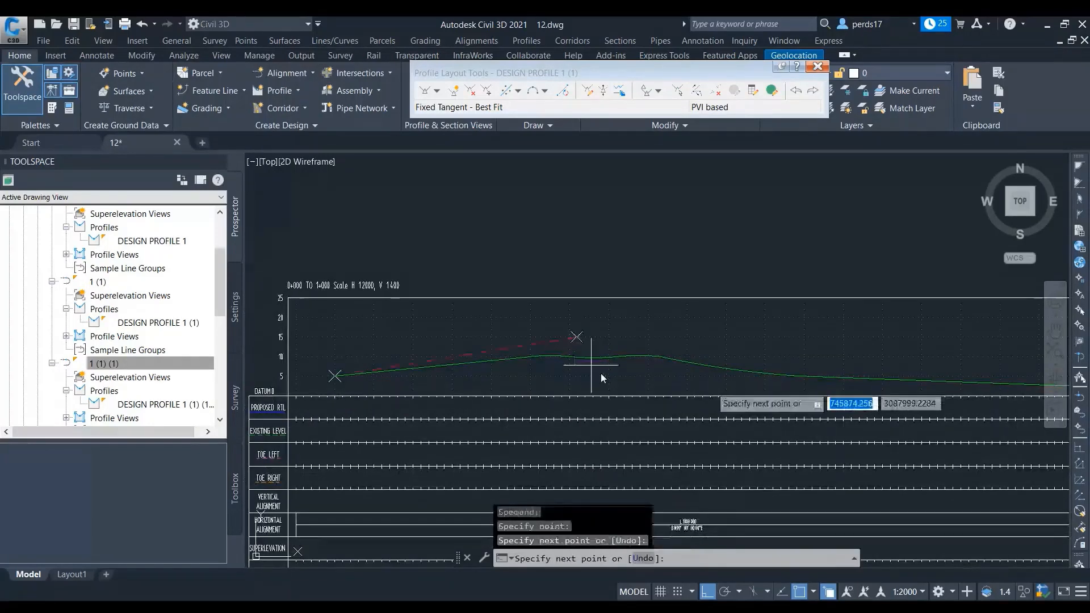
left_click(735, 376)
left_click(894, 338)
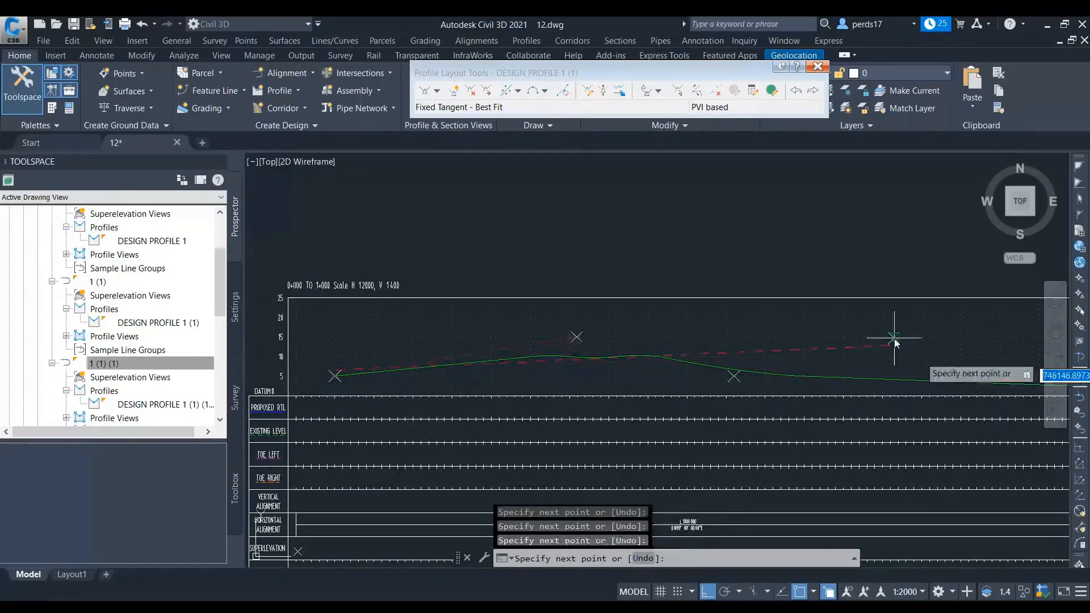
left_click(1001, 376)
right_click(963, 353)
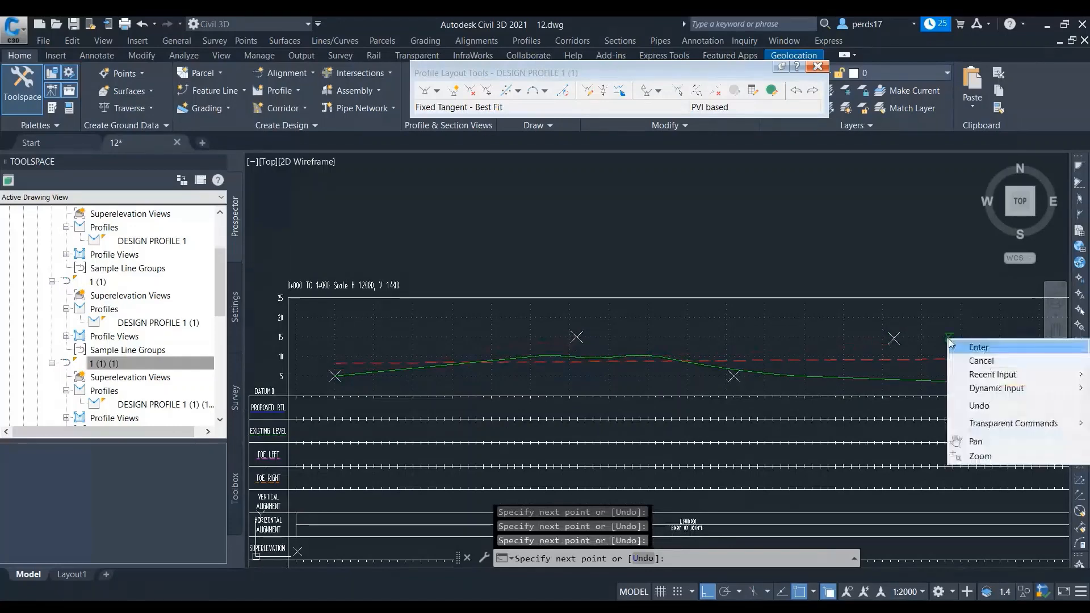
left_click(972, 347)
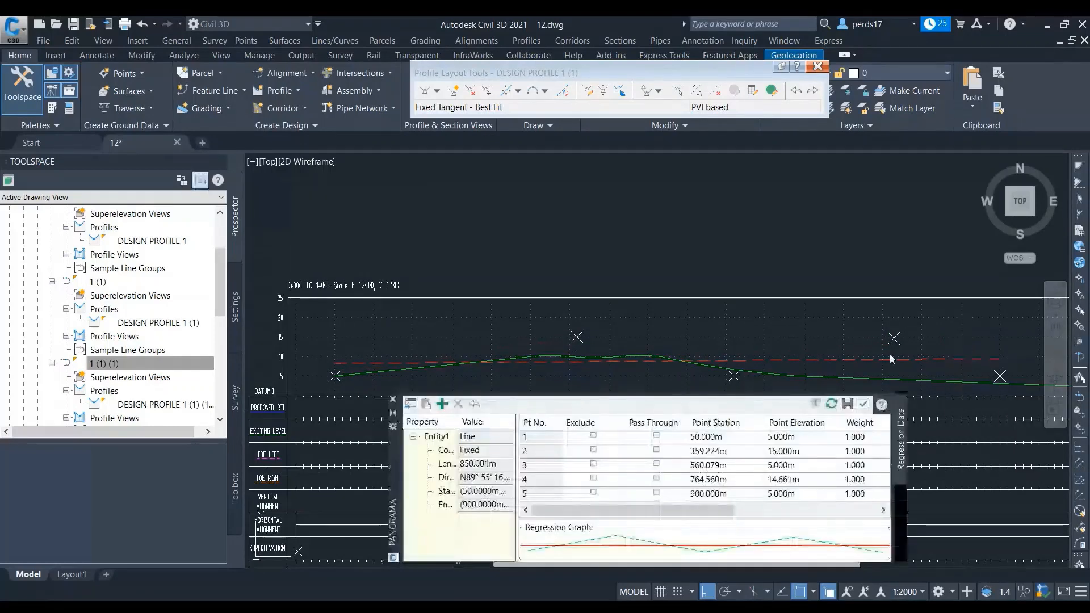
left_click(863, 403)
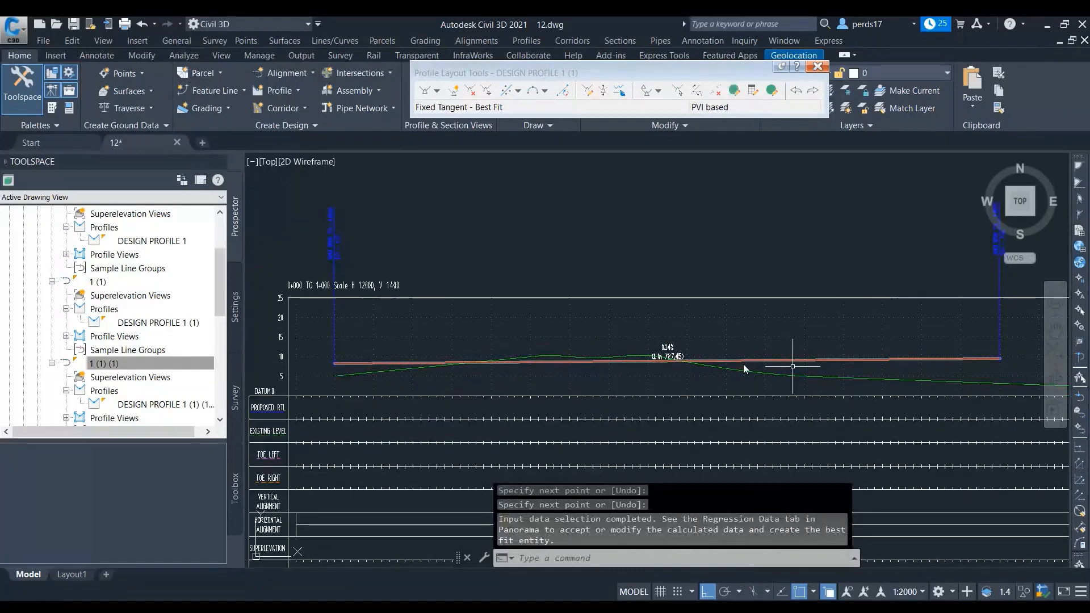
mouse_move(945, 379)
middle_mouse_down()
mouse_move(676, 389)
mouse_move(886, 374)
middle_mouse_up()
left_click(519, 98)
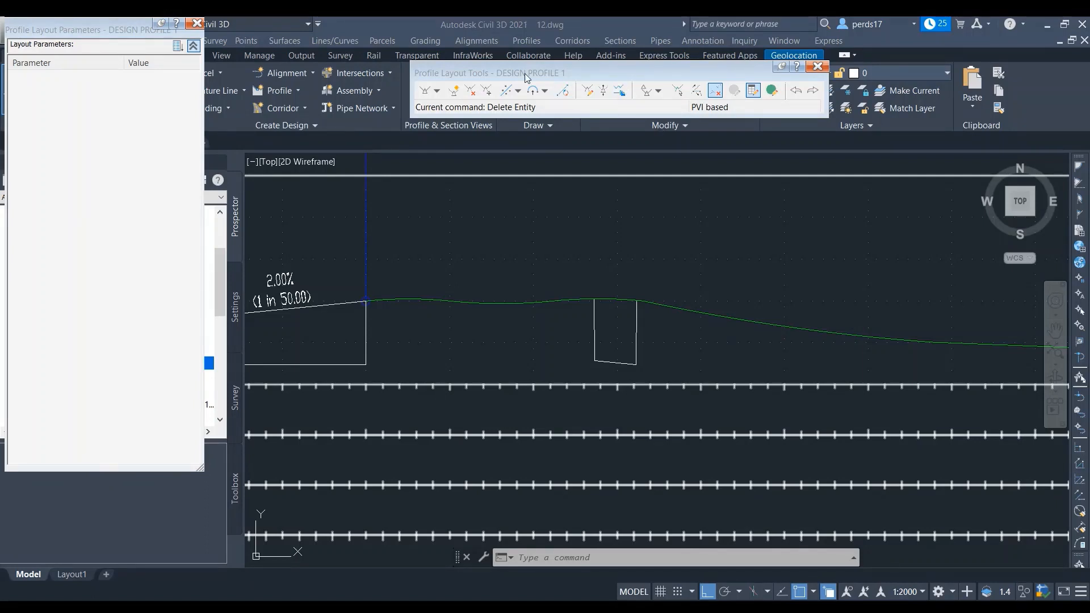
left_click(519, 92)
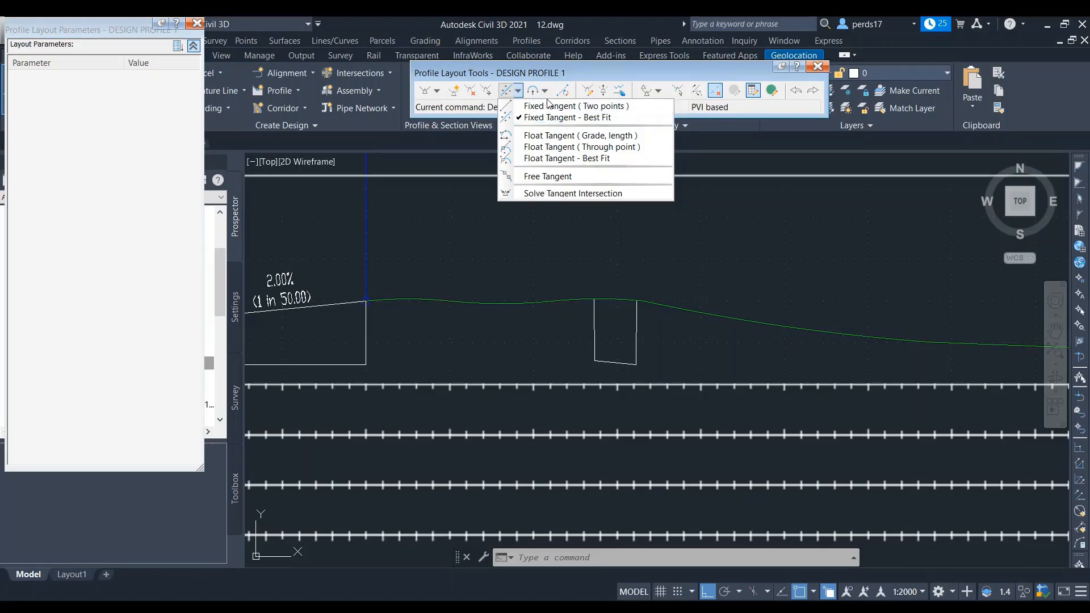
left_click(547, 92)
Draw a Fixed Vertical Curve (Three points) along the curved top edge of the narrow white polyline, from its left corner through about station 448.9 m to its right corner
left_click(547, 92)
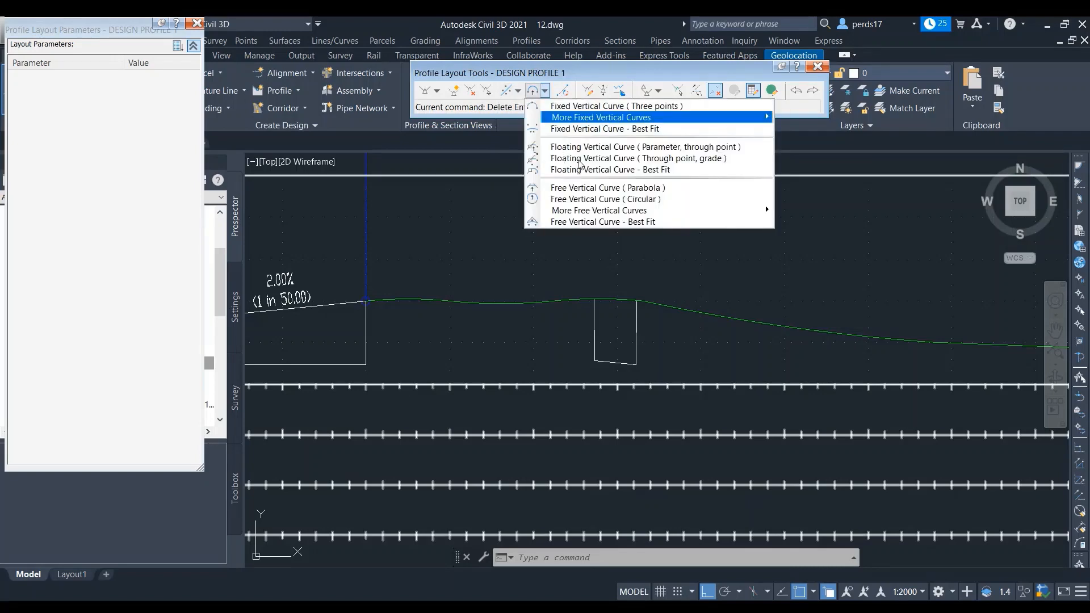
mouse_move(581, 119)
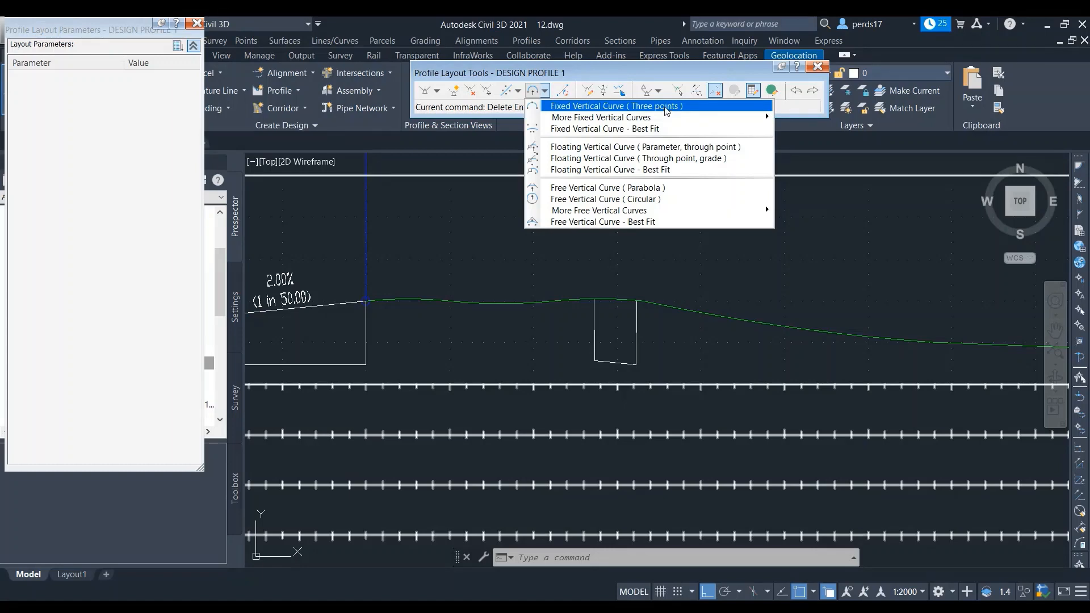
left_click(637, 110)
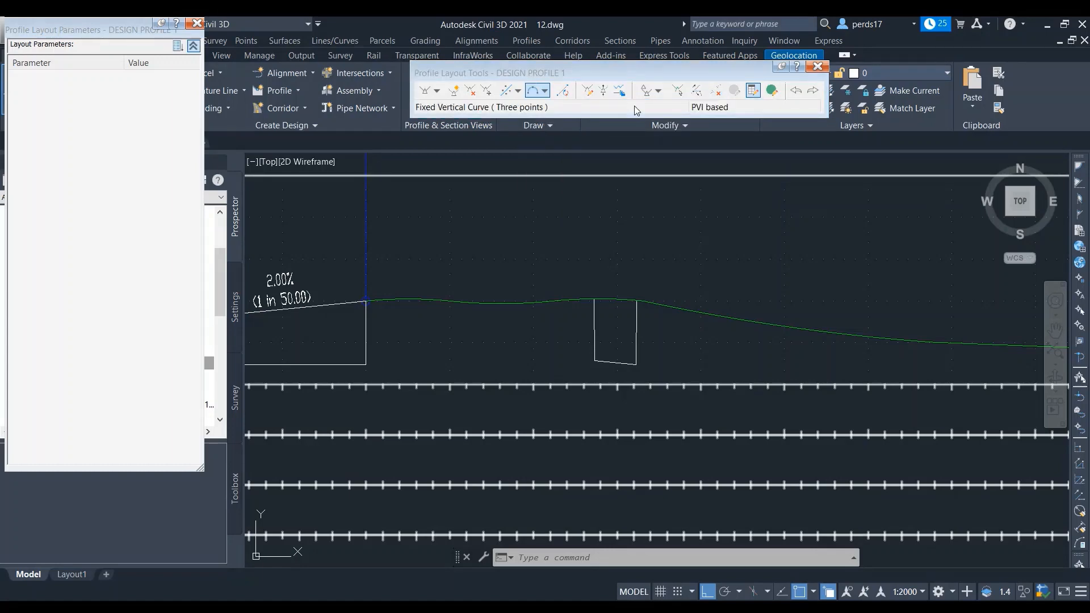
scroll(504, 280, "down", 2)
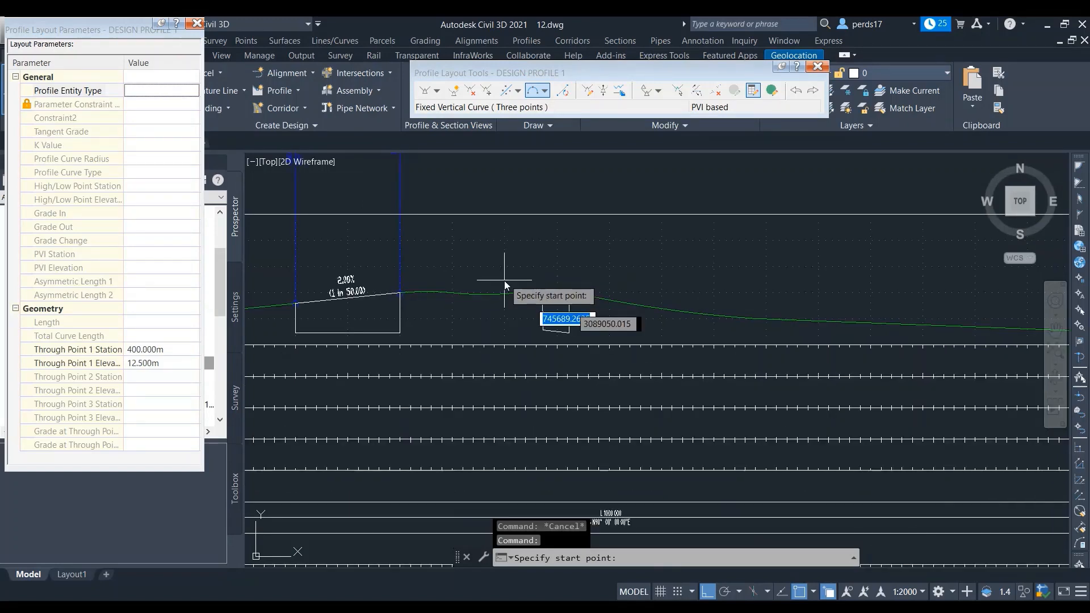
scroll(307, 304, "up", 2)
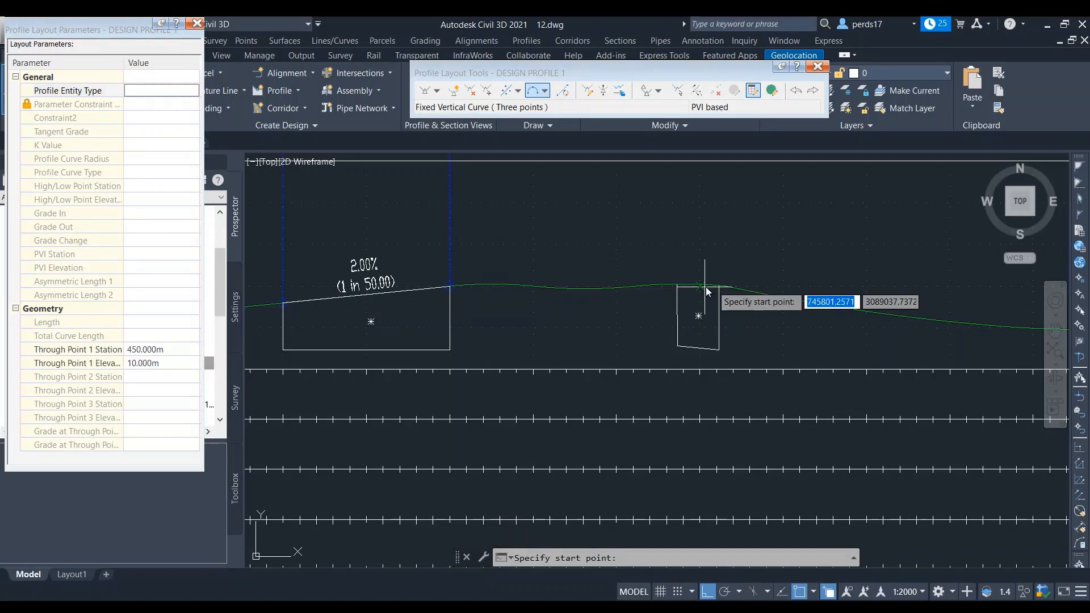
scroll(706, 287, "up", 3)
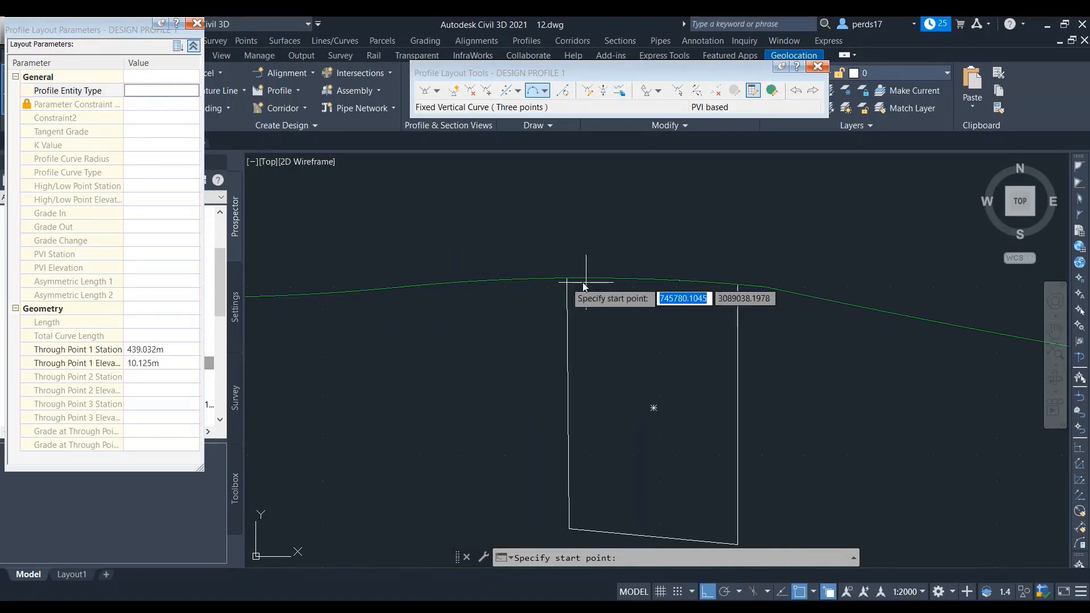
scroll(584, 287, "up", 4)
key("Escape")
left_click(563, 273)
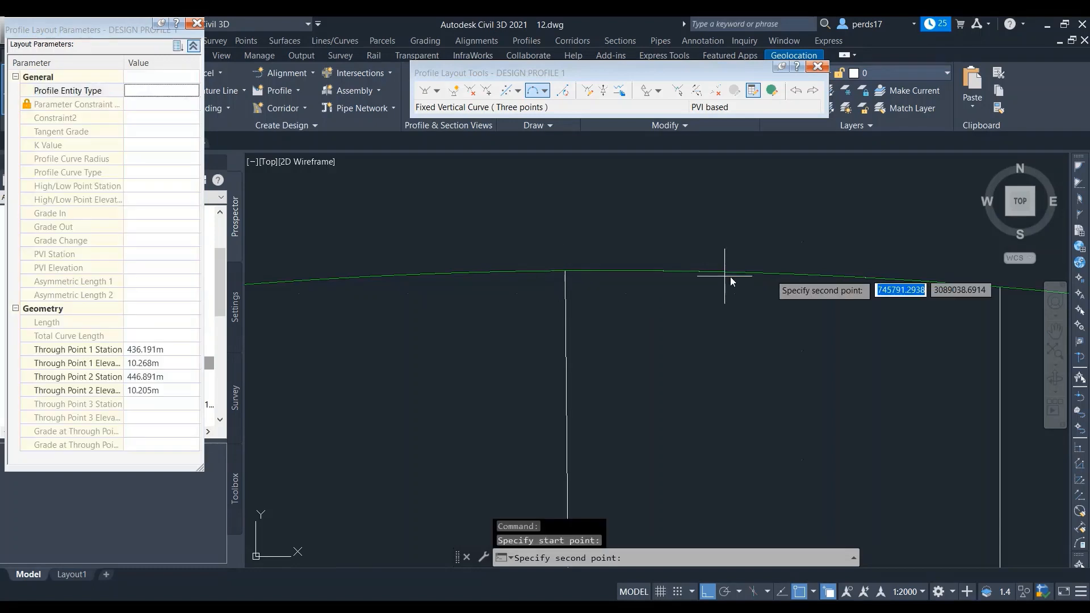
left_click(776, 274)
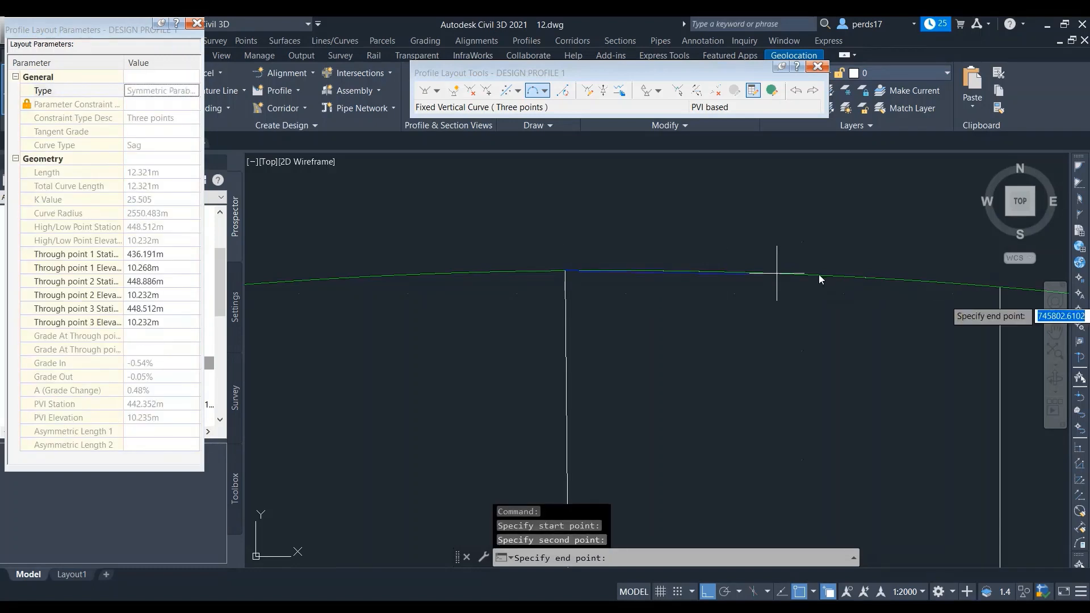
left_click(1000, 287)
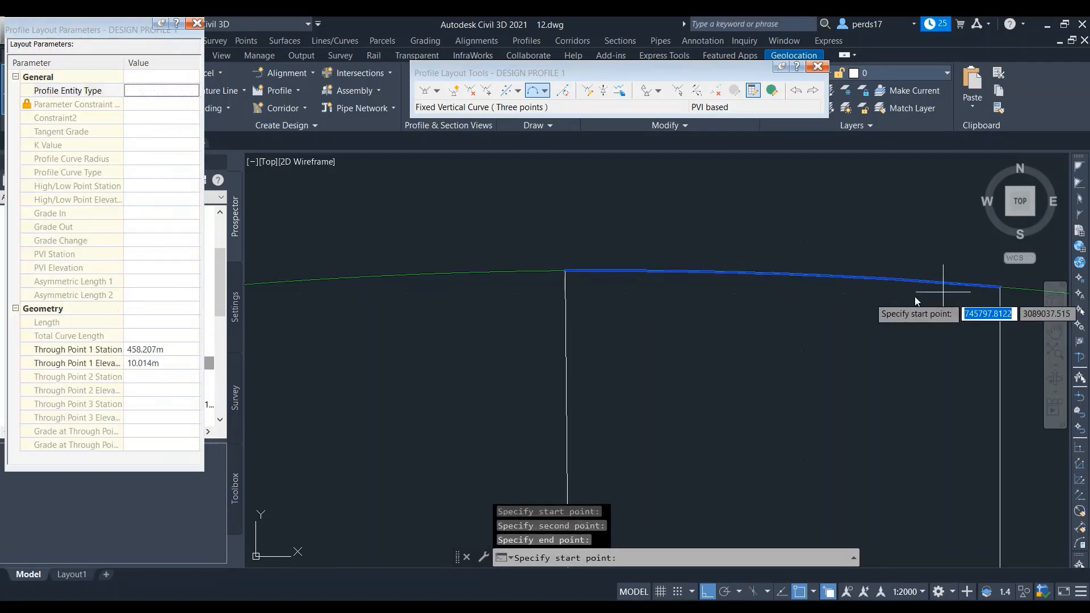
key("Return")
Delete the two-point tangent along the sloping top edge of the wider white polyline from DESIGN PROFILE 1
scroll(741, 264, "down", 5)
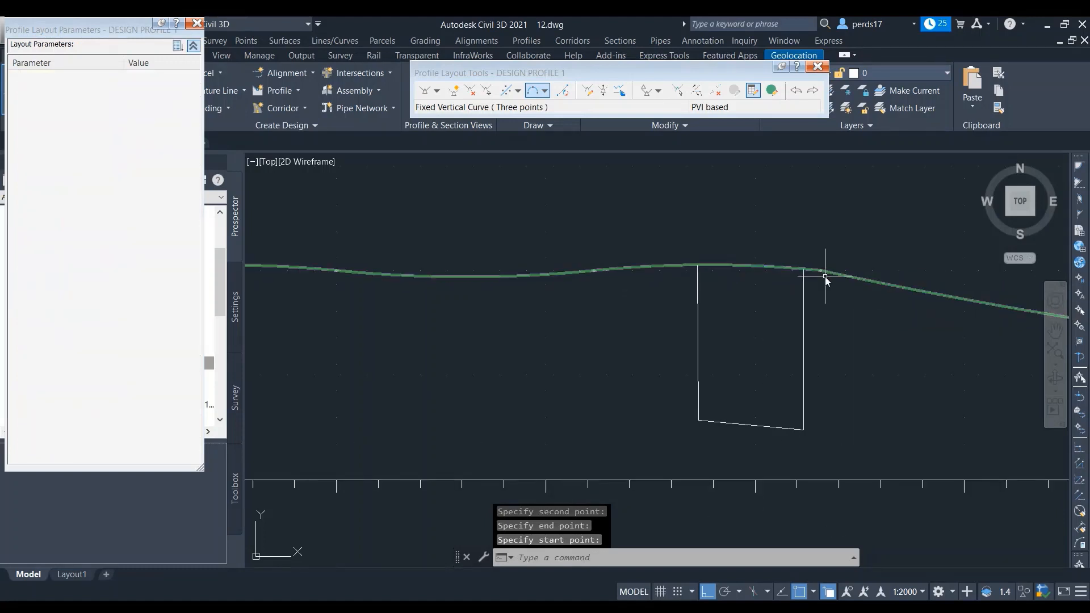
scroll(795, 277, "down", 3)
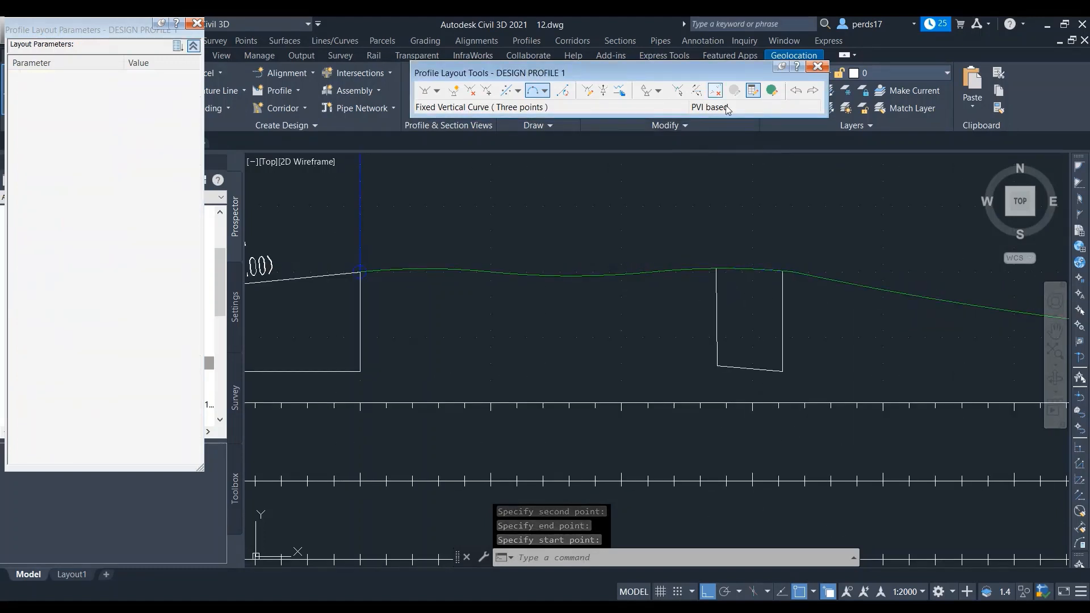
left_click(715, 90)
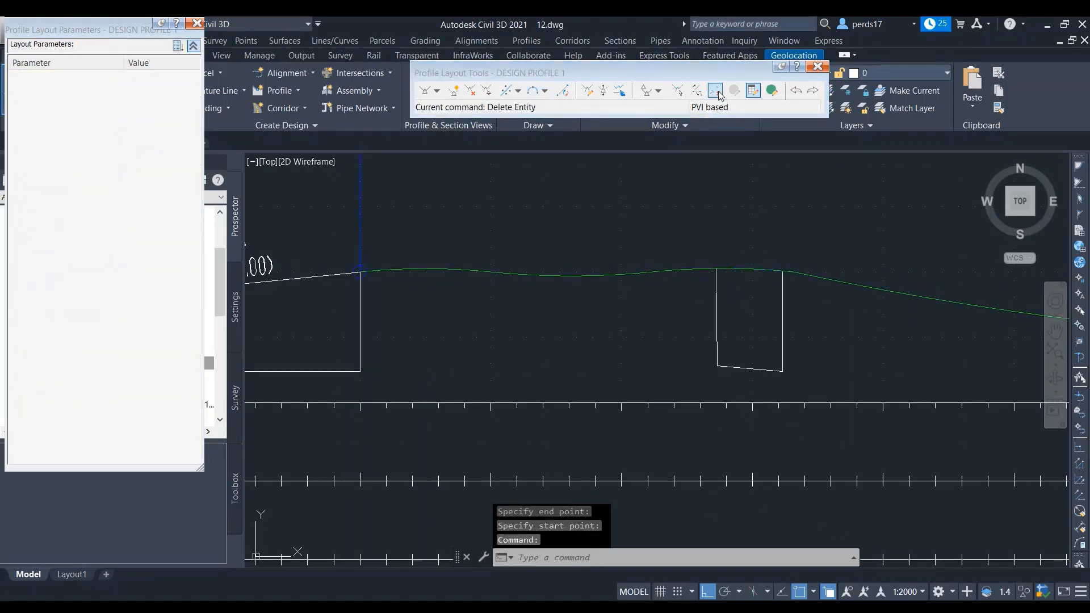
left_click(320, 277)
left_click(378, 363)
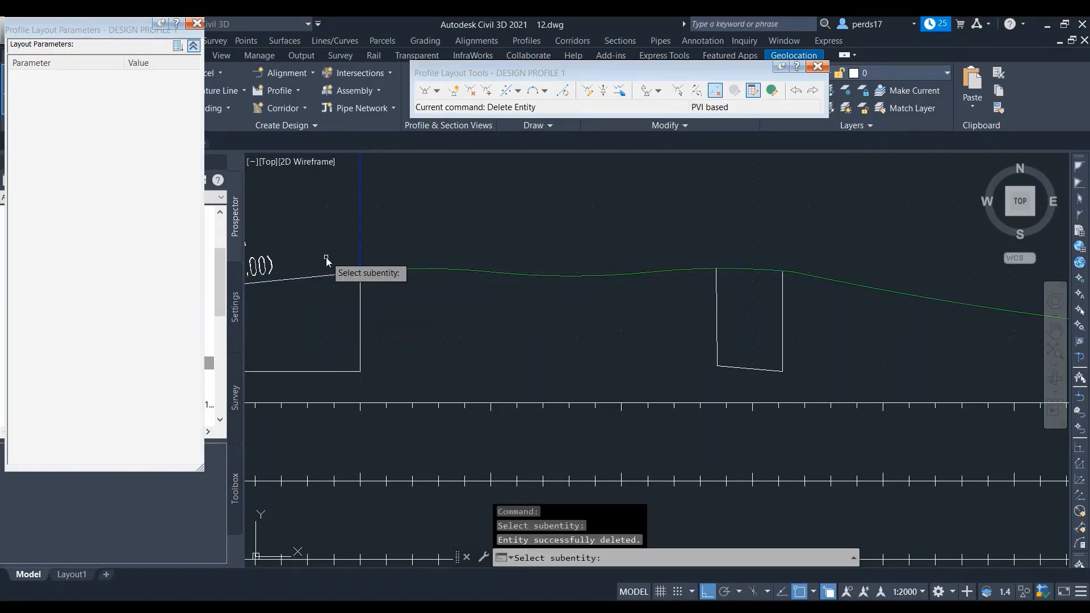
key("Return")
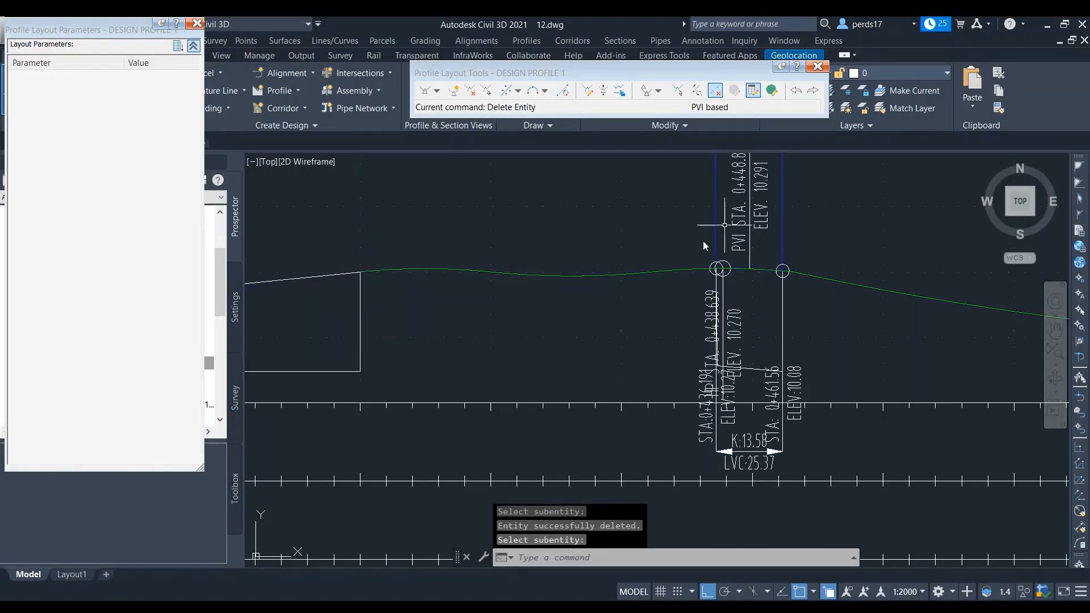
scroll(737, 298, "down", 2)
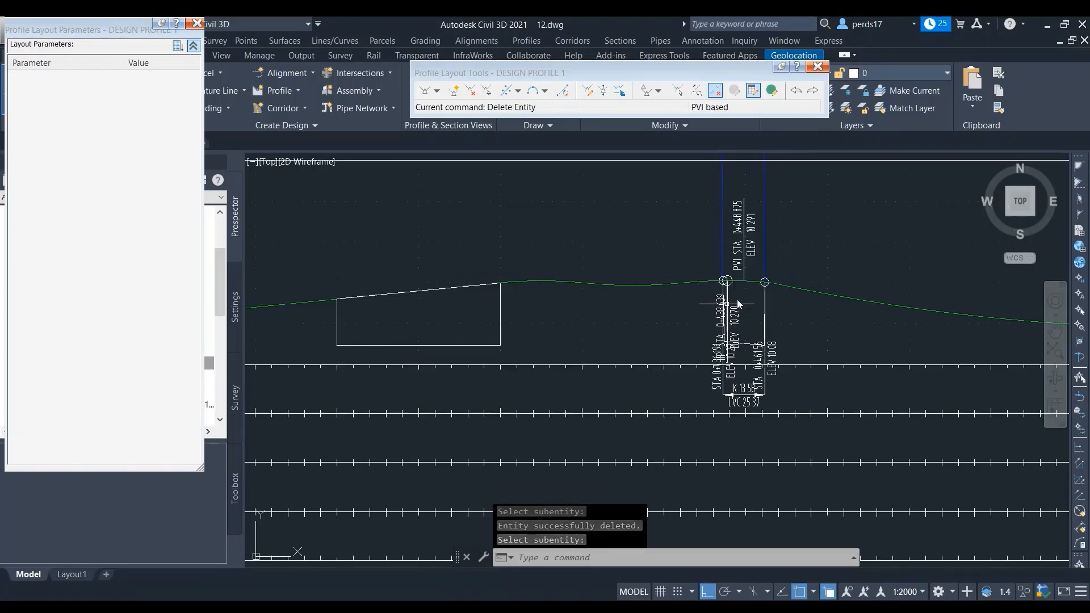
scroll(763, 324, "up", 2)
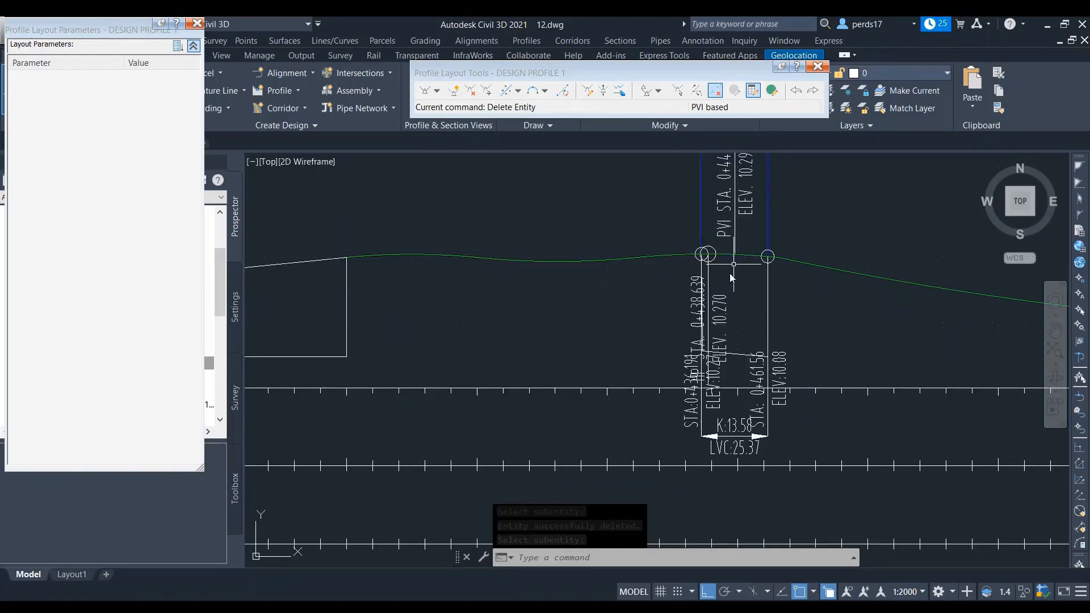
scroll(739, 259, "up", 4)
scroll(761, 255, "down", 2)
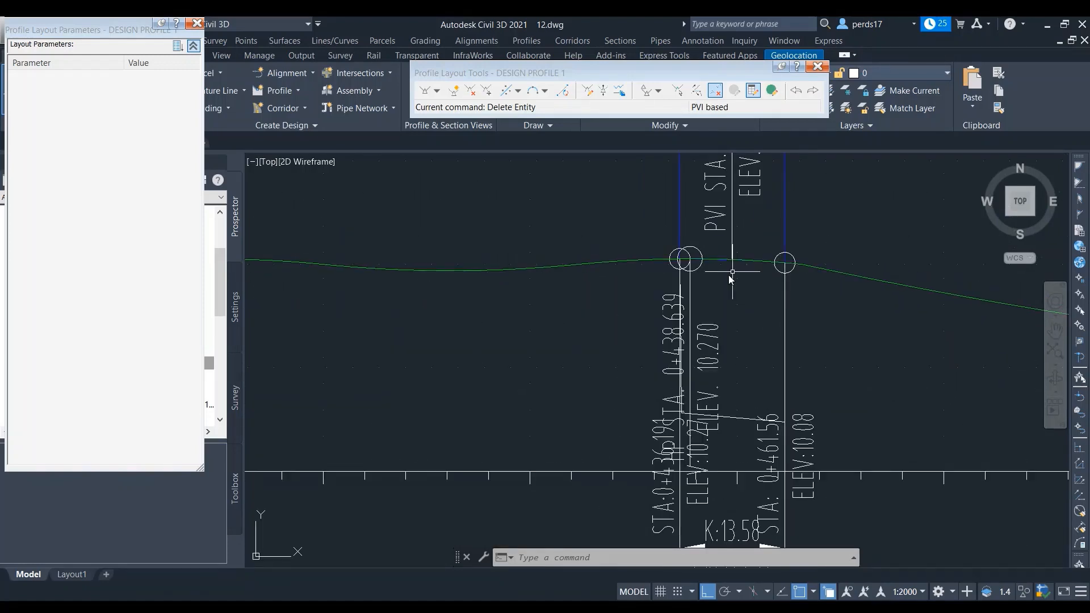
scroll(738, 256, "up", 2)
scroll(721, 256, "down", 4)
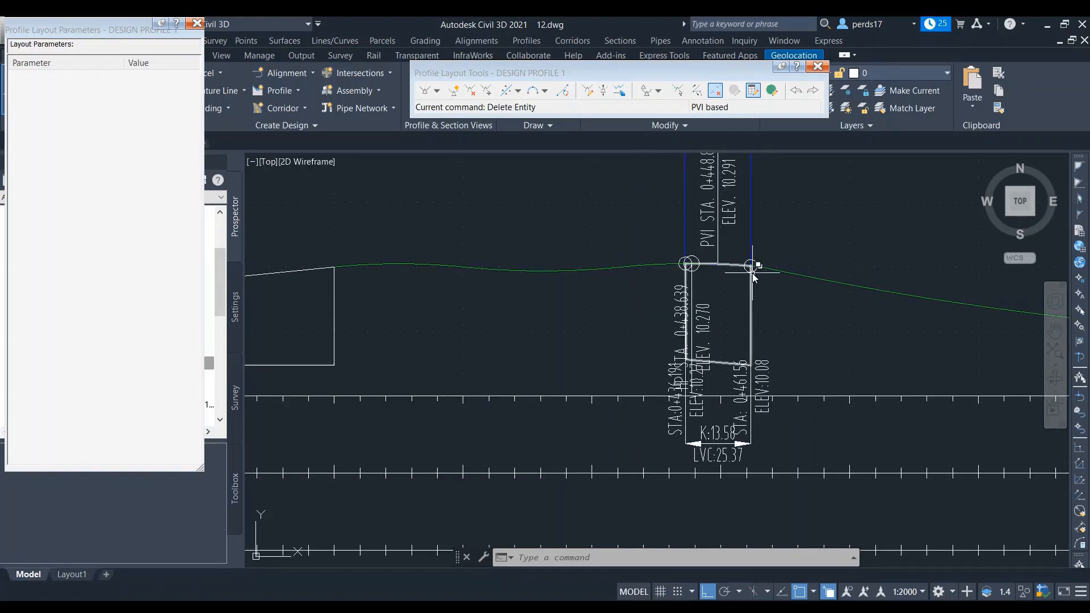
Draw a crest Fixed Vertical Curve (Two points, parameter) from the ground line at about station 514.8 m to station 629.1 m, elevation 10 m, with K value 50
mouse_move(761, 276)
middle_mouse_down()
mouse_move(663, 292)
mouse_move(553, 292)
middle_mouse_up()
left_click(545, 92)
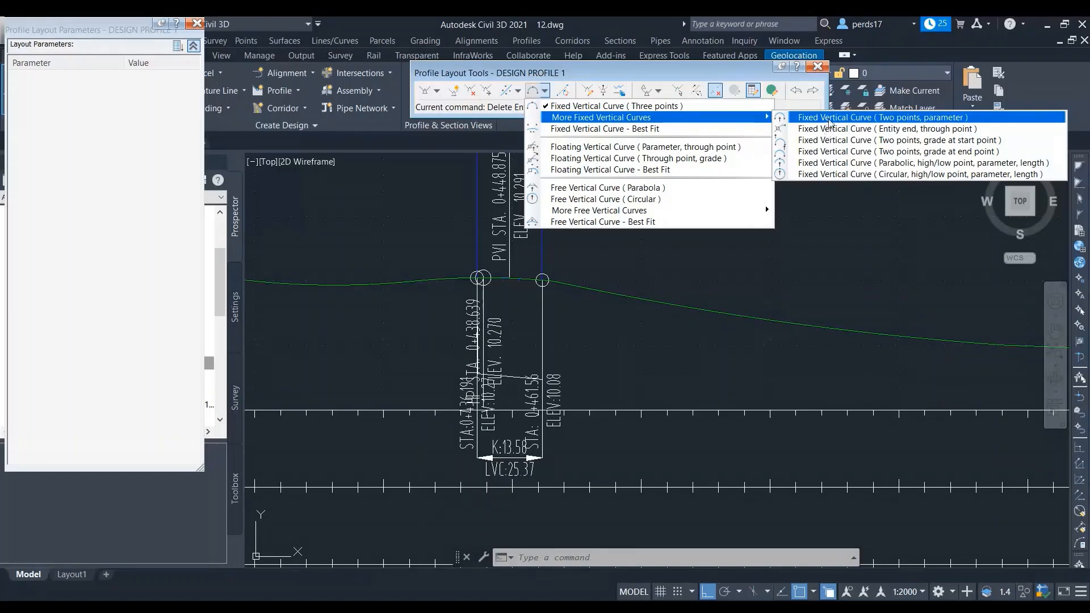
left_click(829, 118)
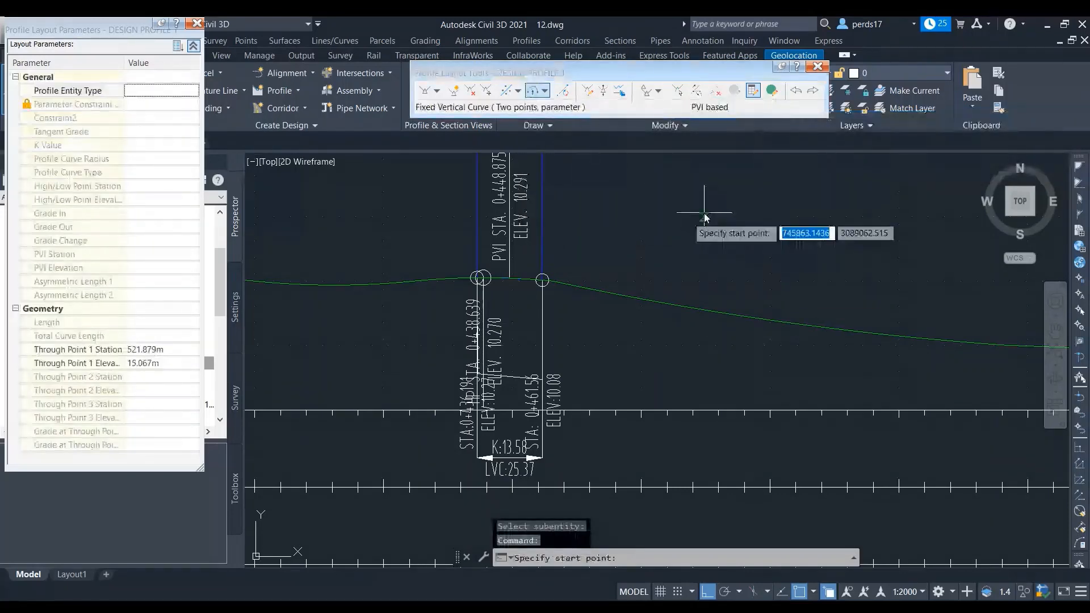
left_click(679, 306)
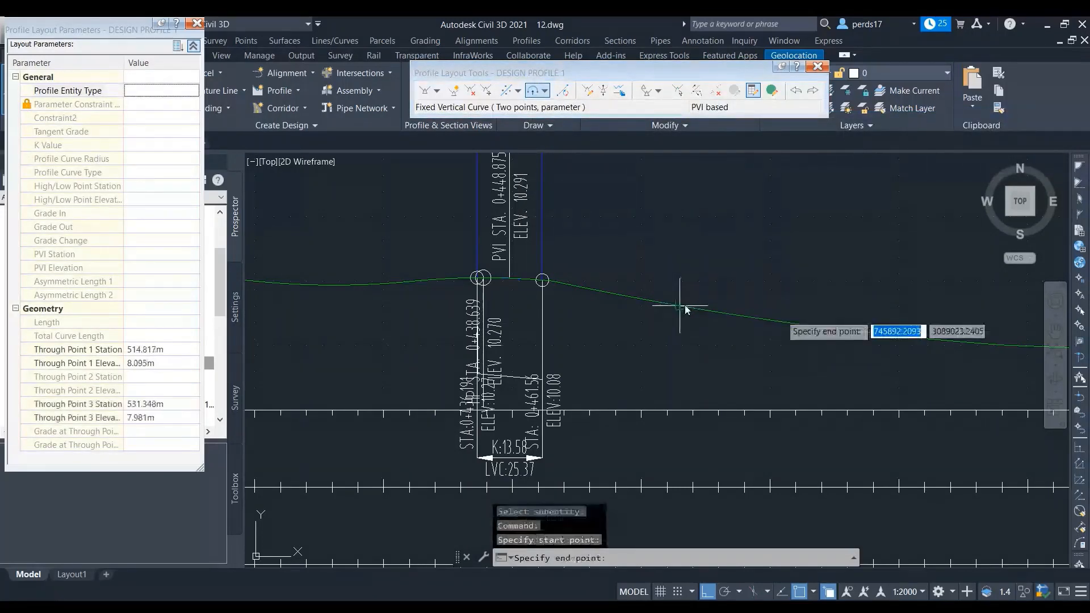
left_click(975, 292)
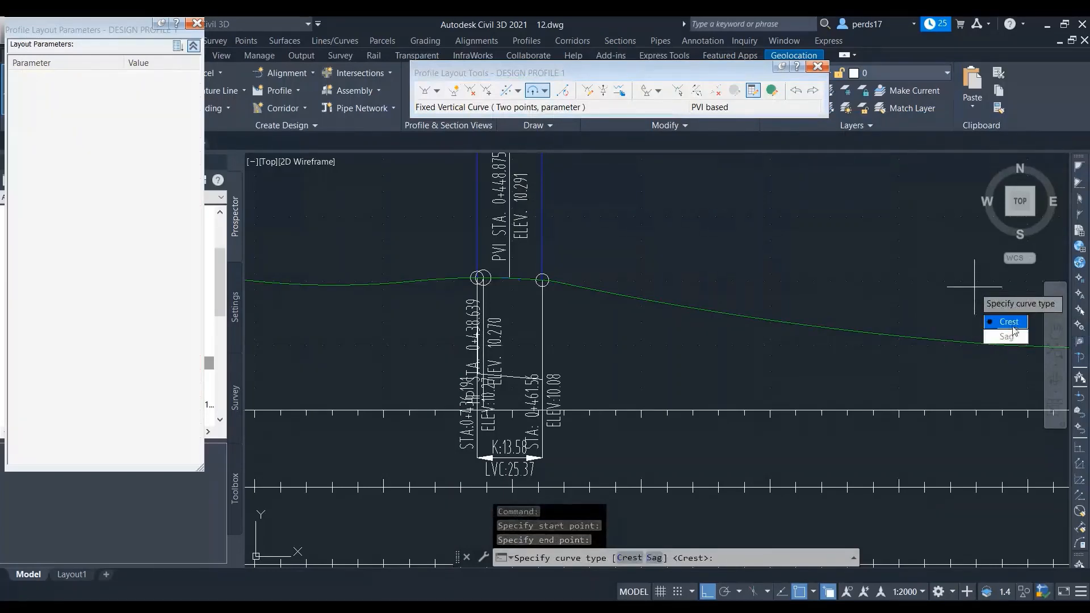
left_click(1013, 326)
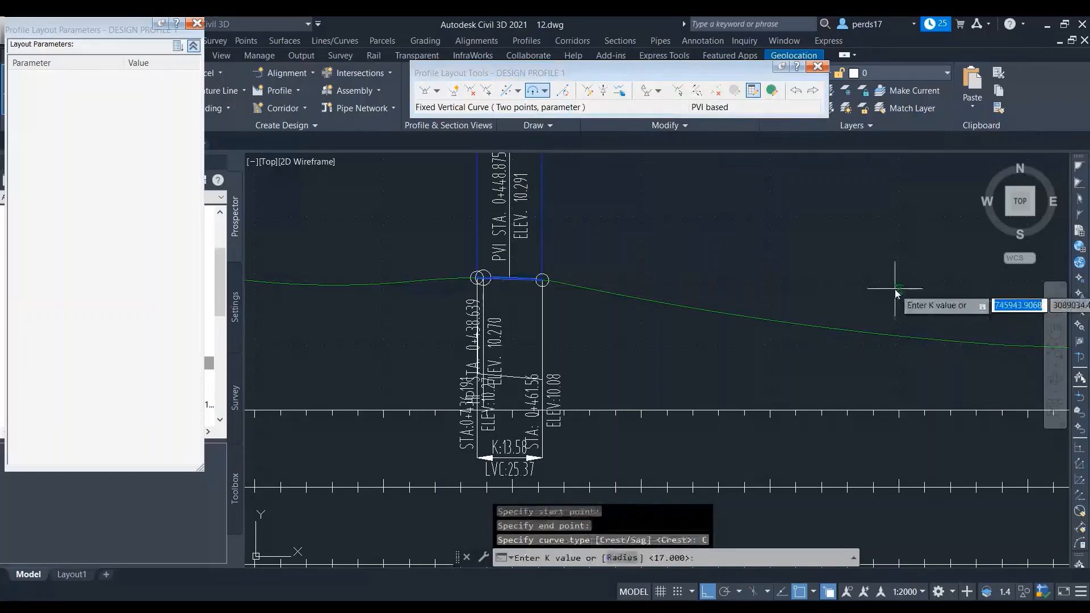
type("50")
key("Return")
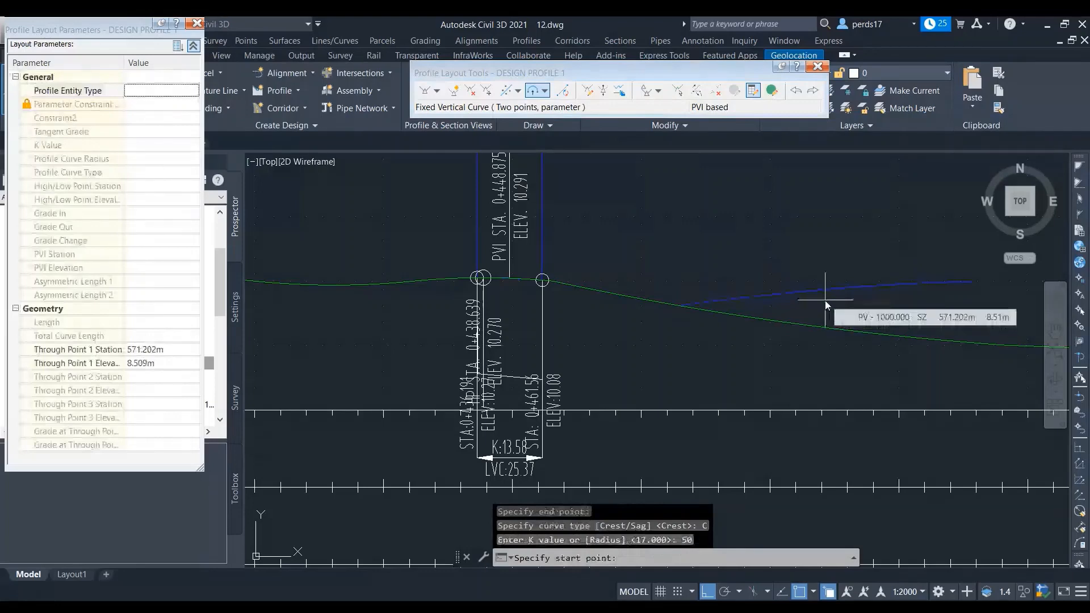
key("Return")
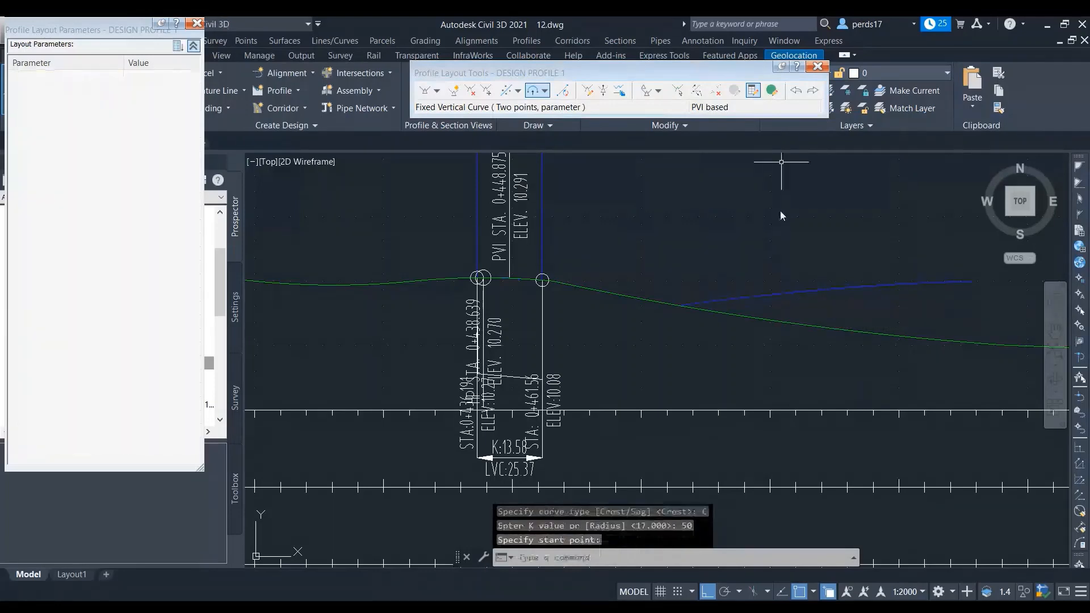
Delete the three-point vertical curve along the top of the narrow white polyline from DESIGN PROFILE 1
left_click(714, 91)
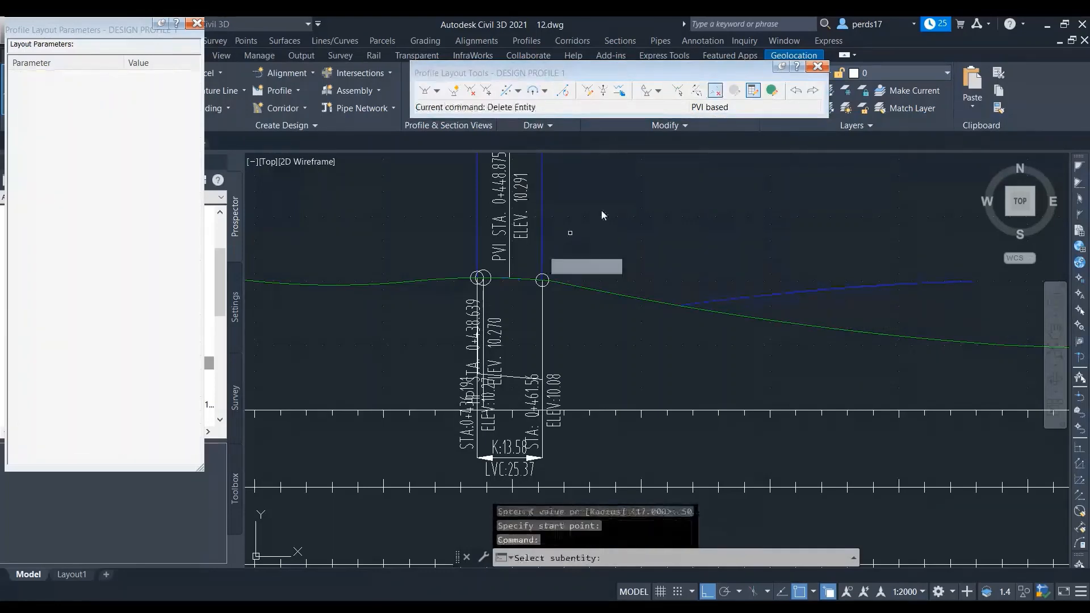
left_click(525, 277)
left_click(577, 384)
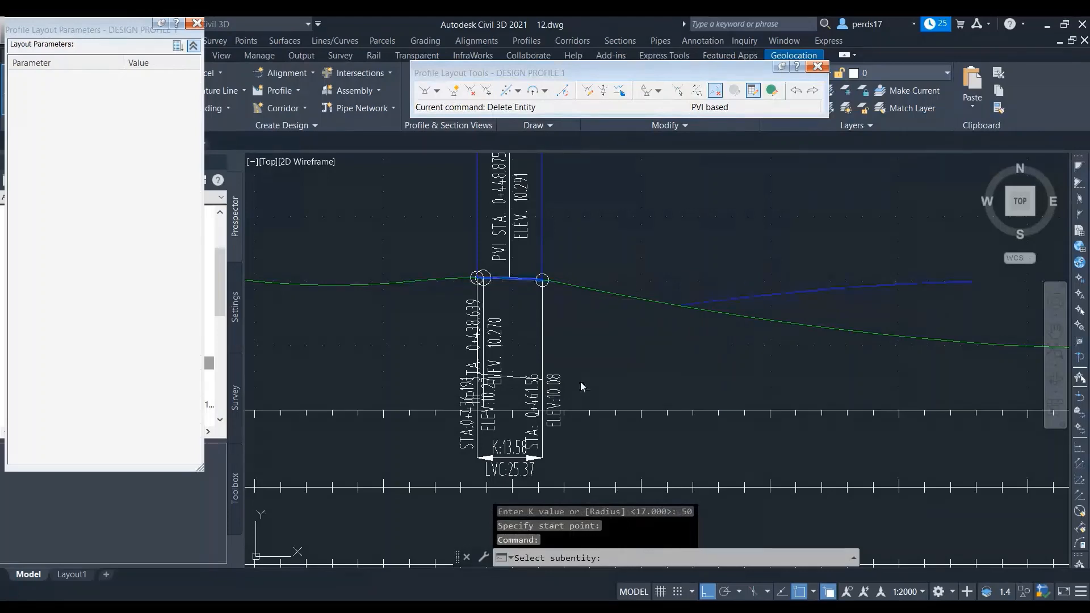
middle_click_drag(824, 328, 721, 315)
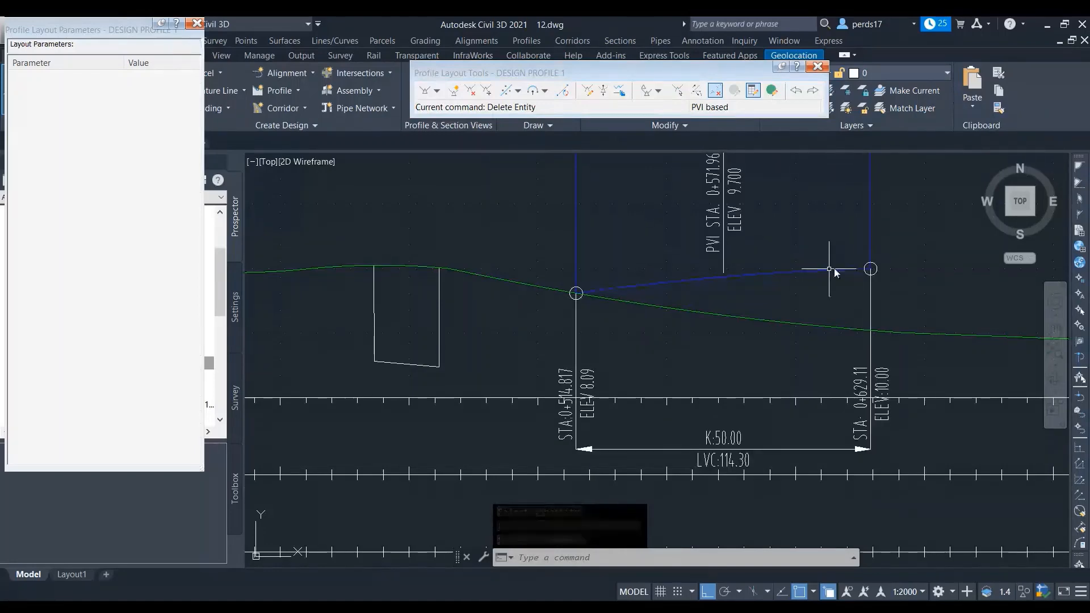
Select the PVI of the two-point crest curve and set its K value to 30
left_click(678, 91)
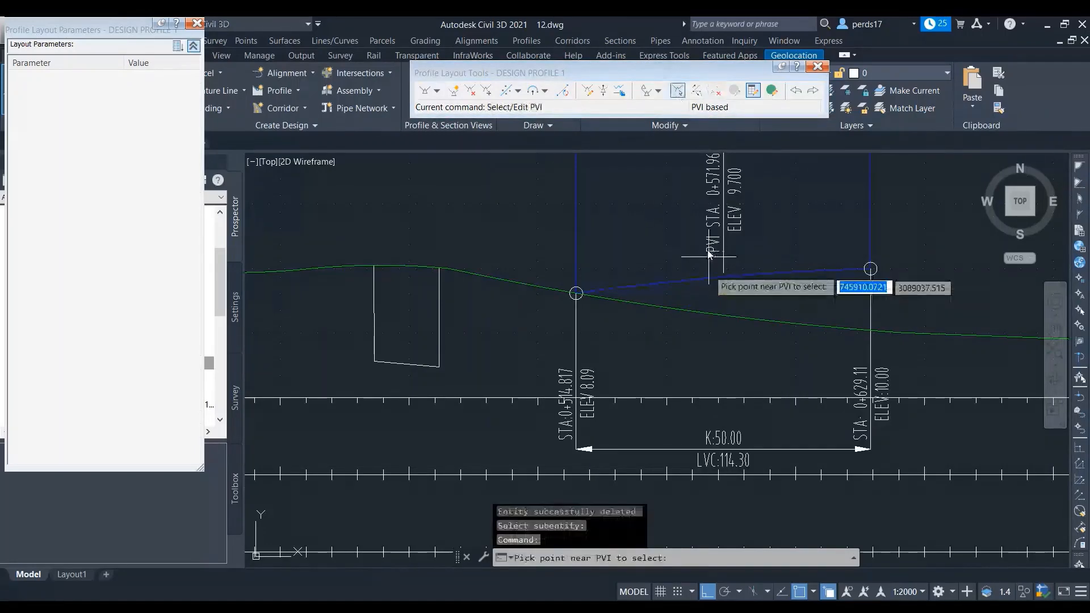
left_click(718, 279)
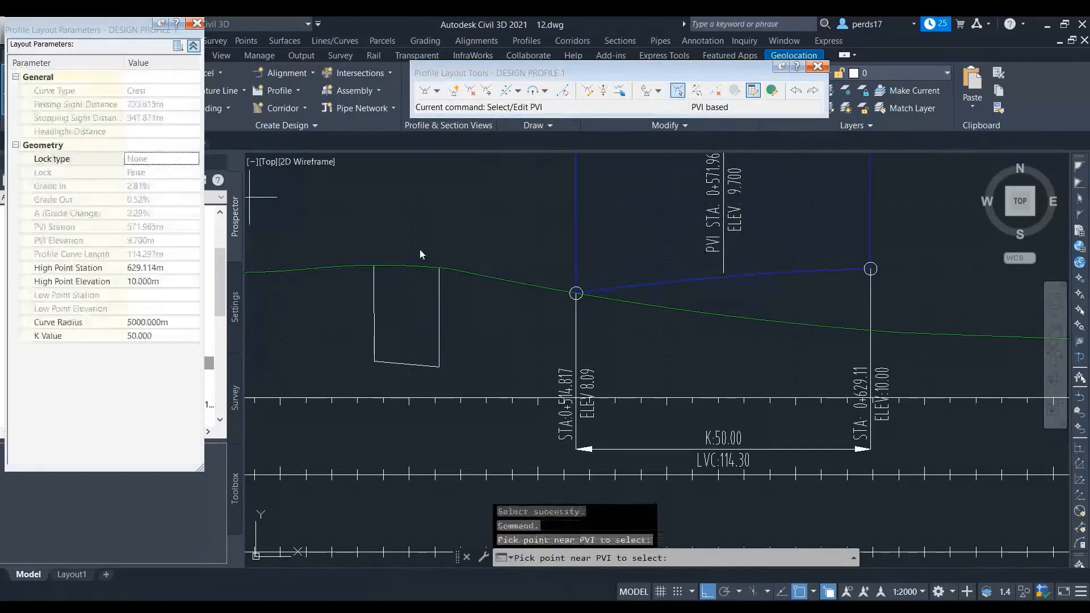
left_click(139, 336)
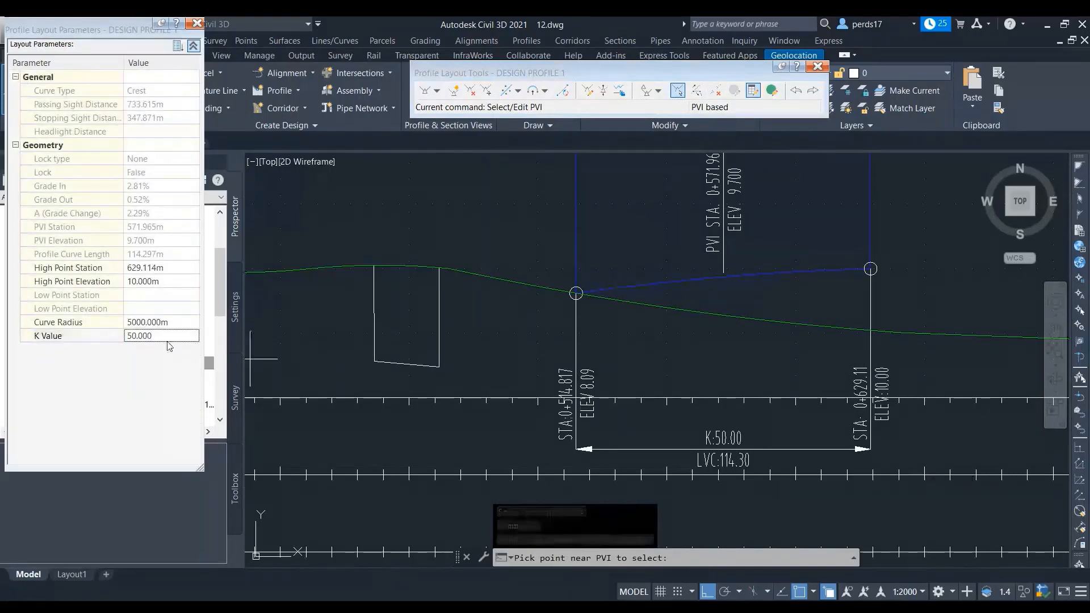
left_click(159, 336)
double_click(159, 337)
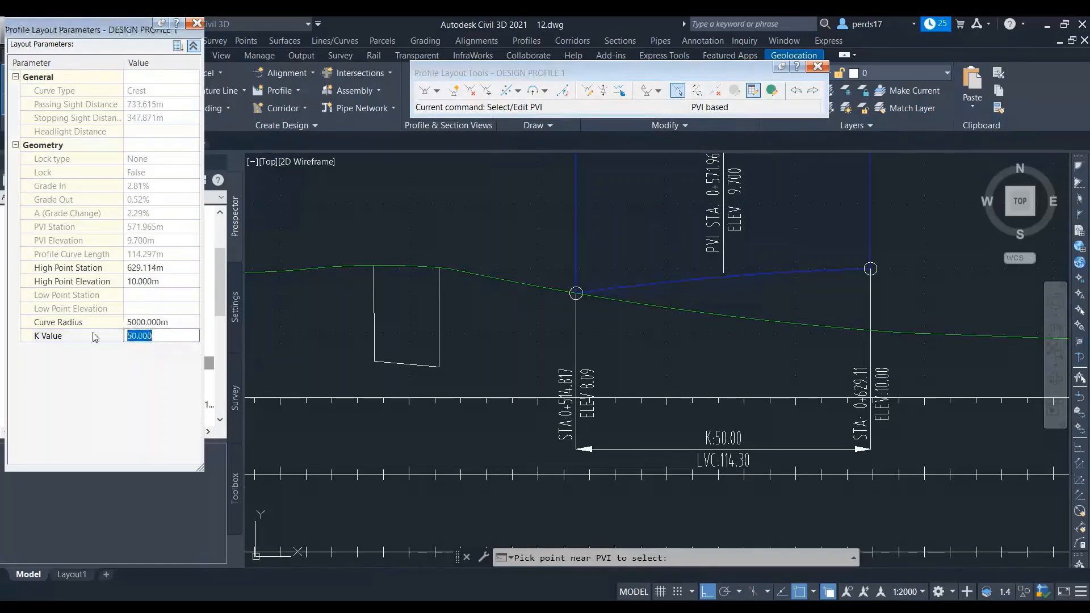
type("30")
key("Return")
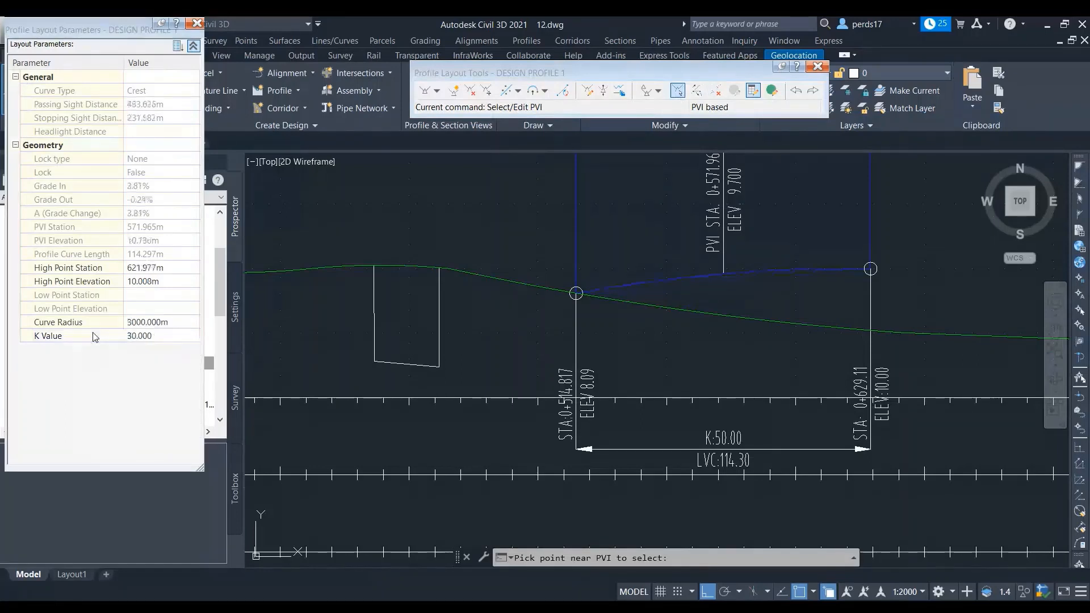
key("Escape")
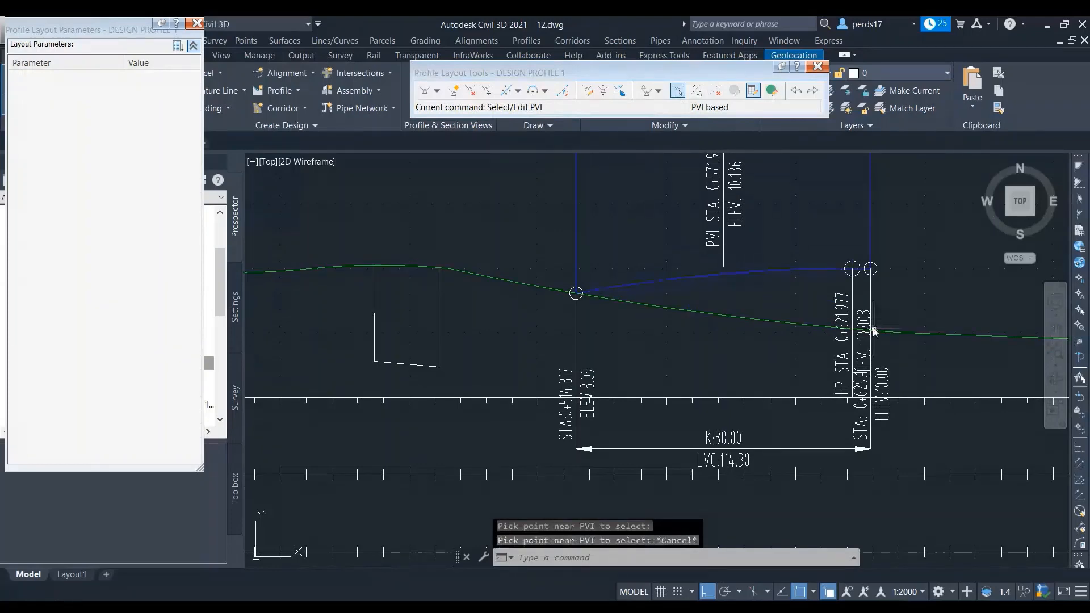
Attach a Fixed Vertical Curve (Entity end, through point) to the crest curve's far end, ending at about station 819 m, elevation 10 m
scroll(731, 321, "down", 2)
left_click(545, 91)
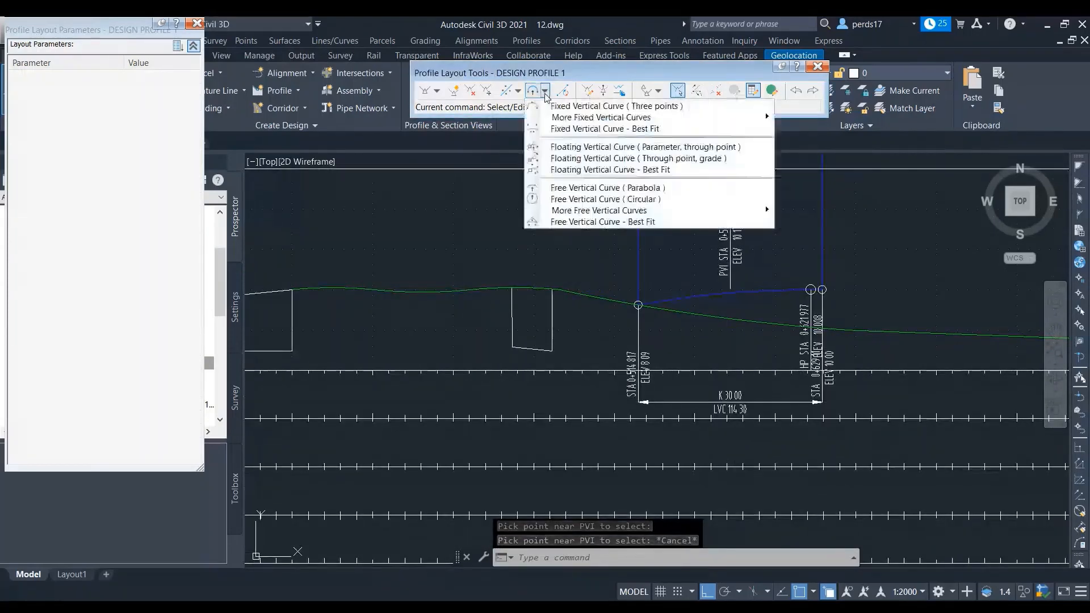
mouse_move(571, 117)
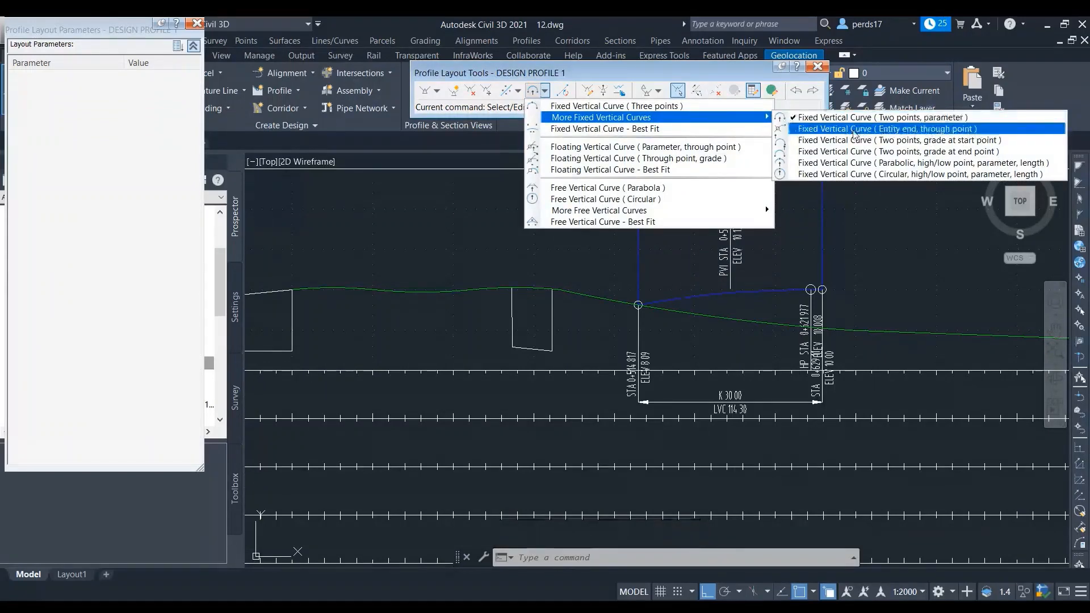
left_click(855, 130)
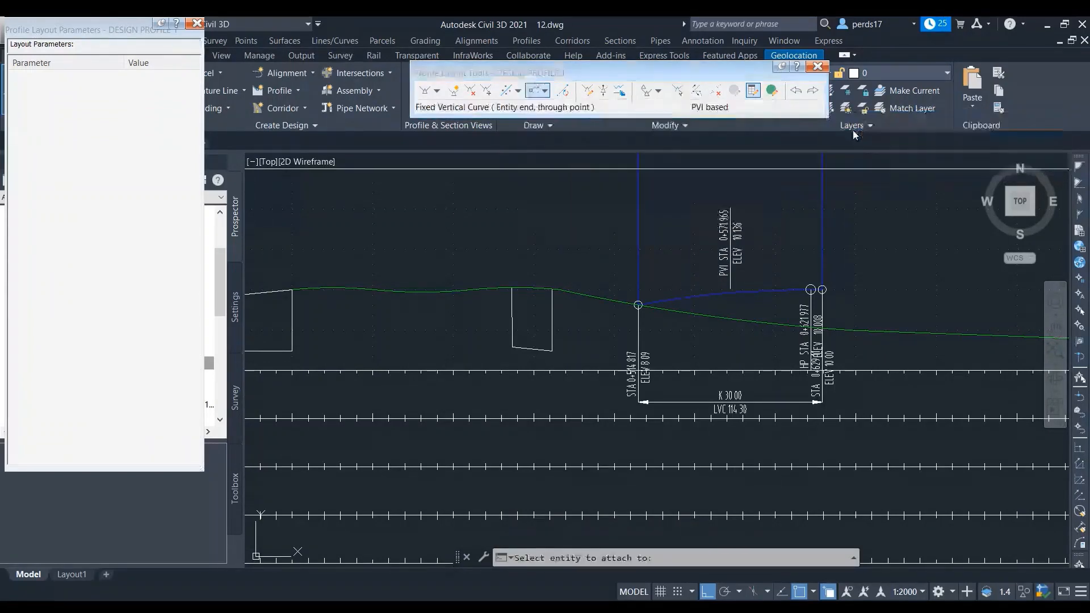
middle_click_drag(788, 315, 546, 315)
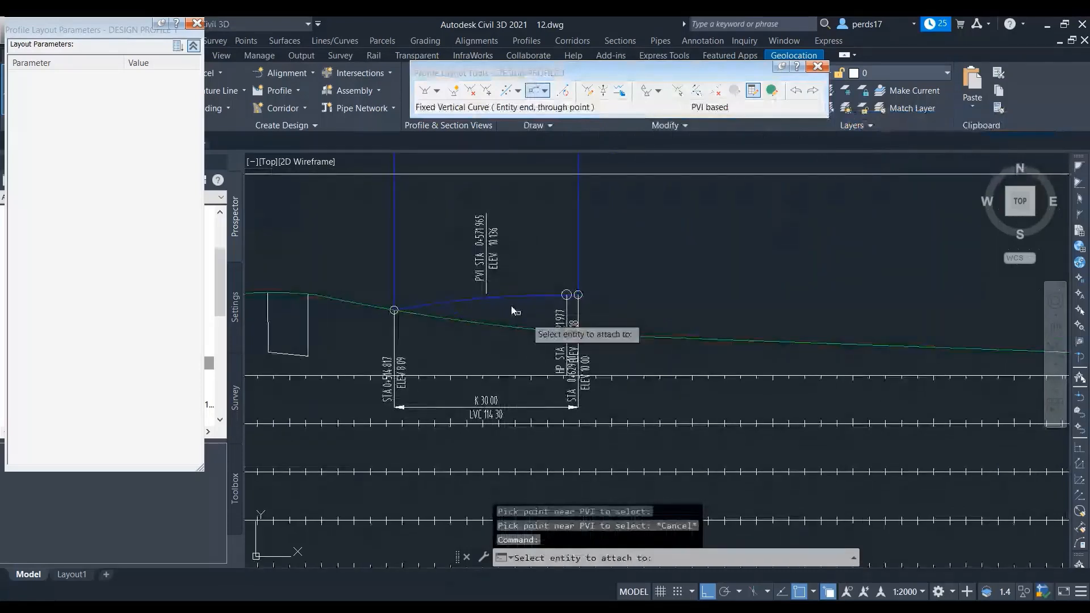
scroll(557, 294, "up", 8)
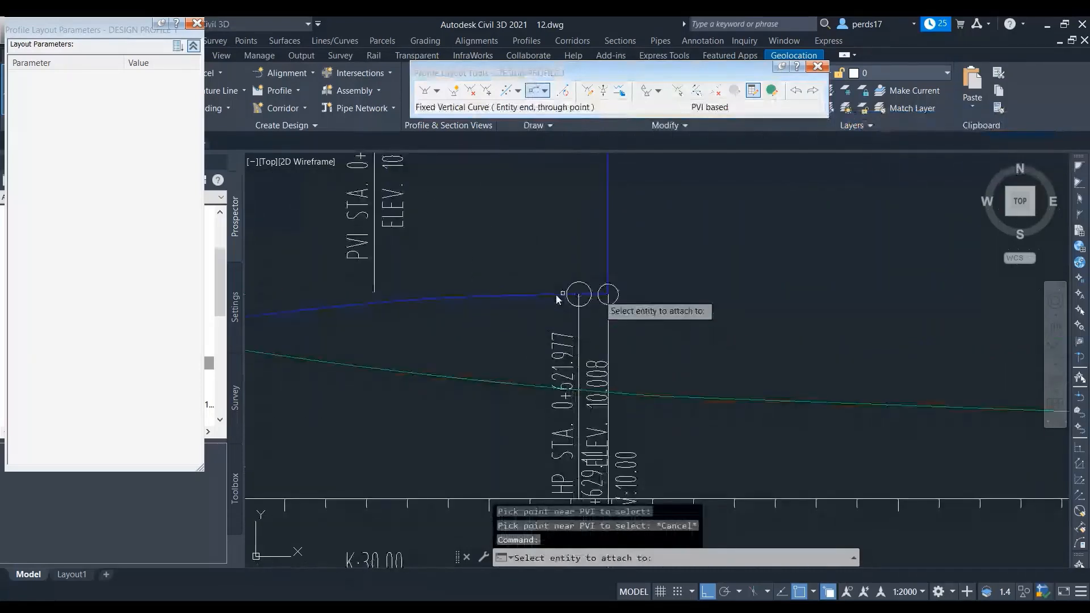
left_click(603, 297)
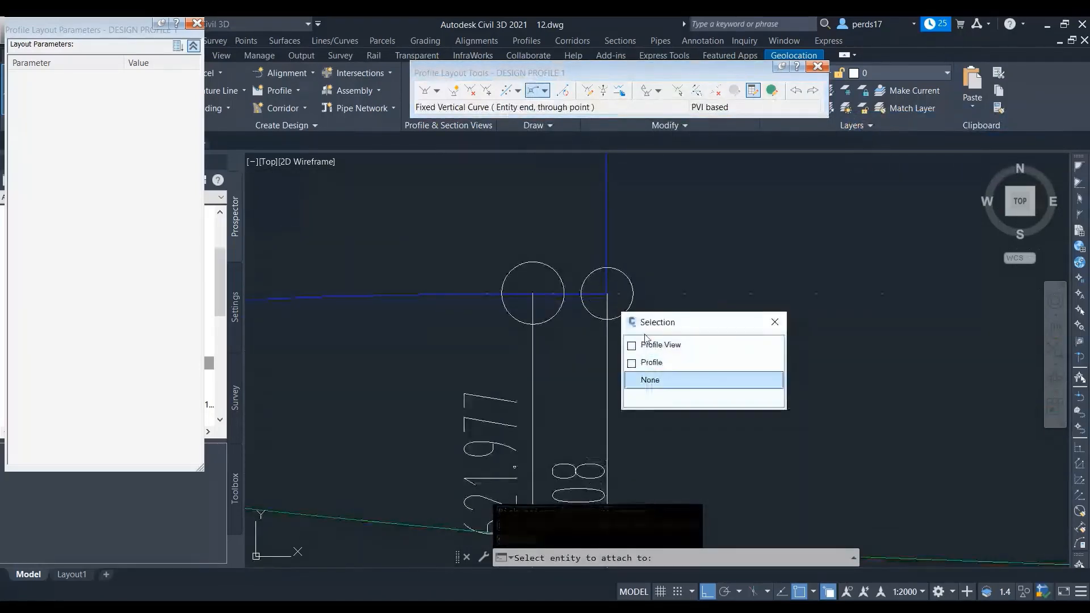
left_click(651, 363)
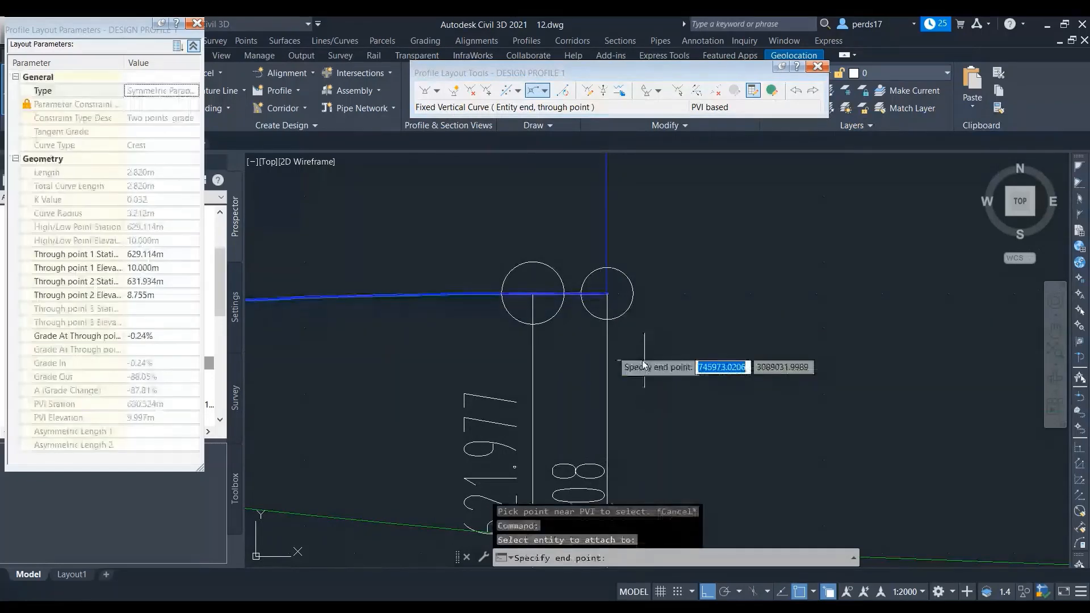
scroll(643, 360, "down", 8)
left_click(781, 348)
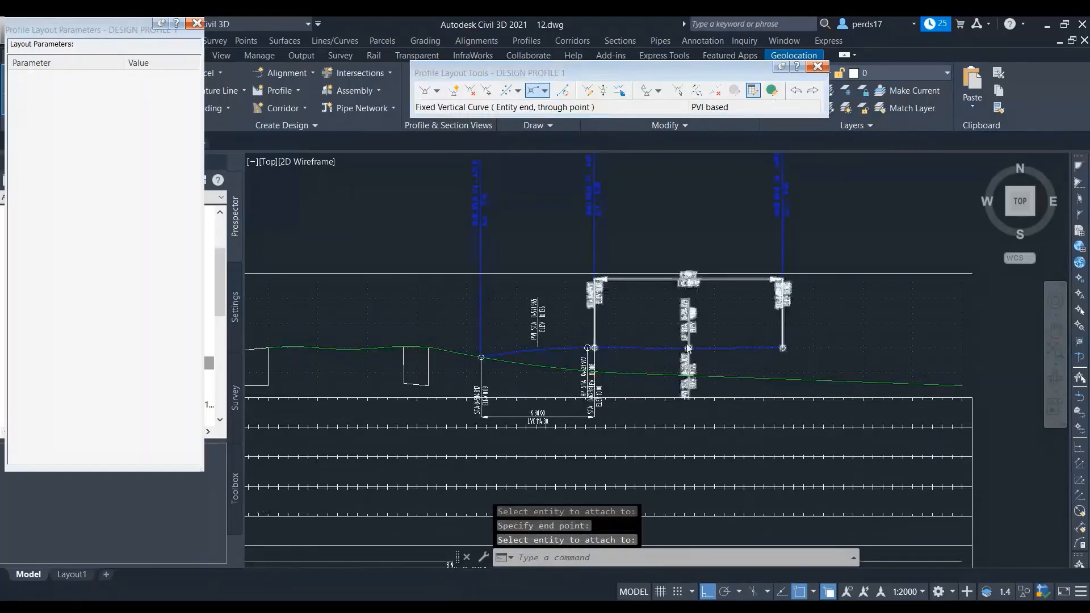
Draw a Fixed Vertical Curve (Two points, grade at start point) from about station 837.6 m to 975.5 m above the ground line, with start grade 2%
scroll(682, 346, "up", 2)
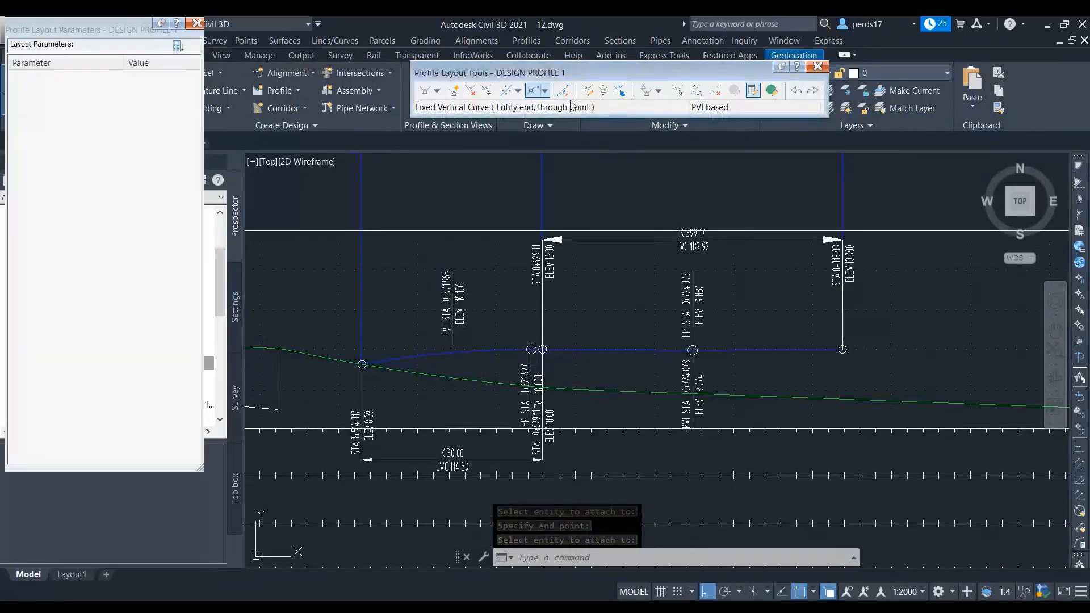
left_click(544, 91)
mouse_move(602, 117)
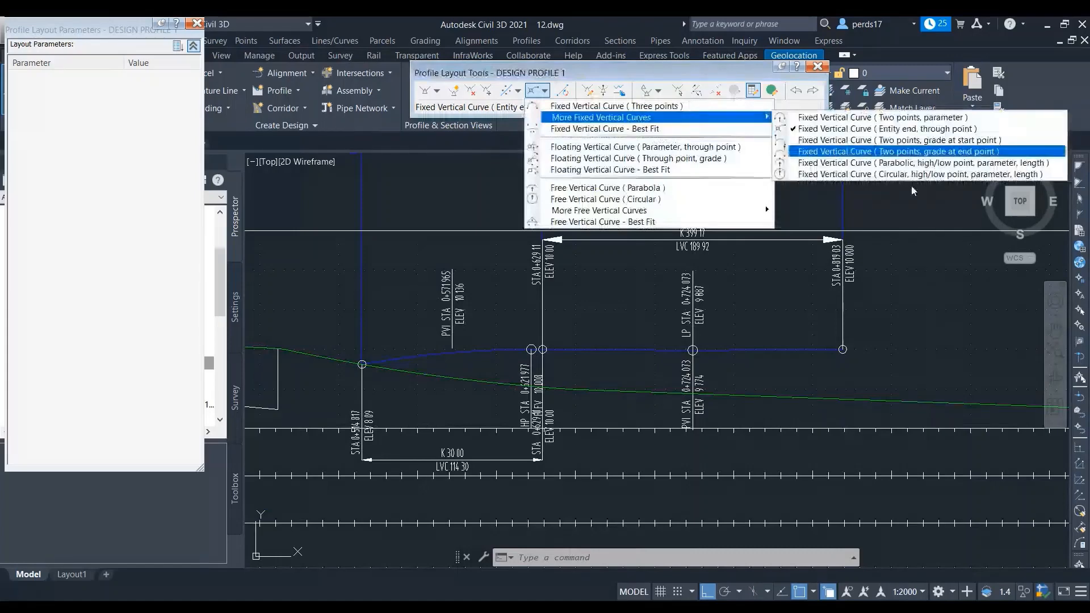
left_click(940, 141)
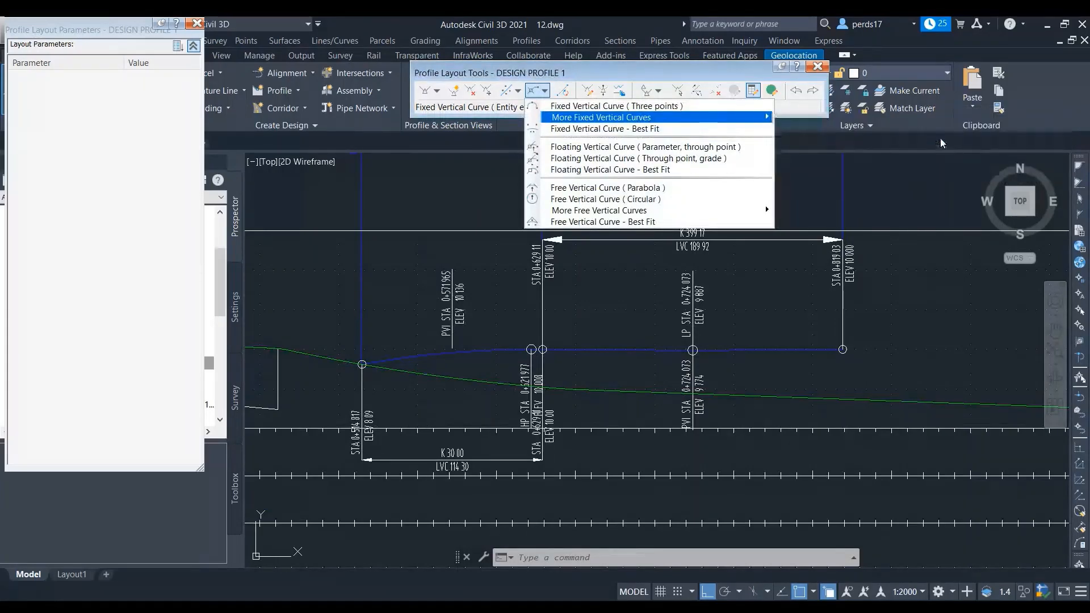
middle_click_drag(873, 351, 552, 357)
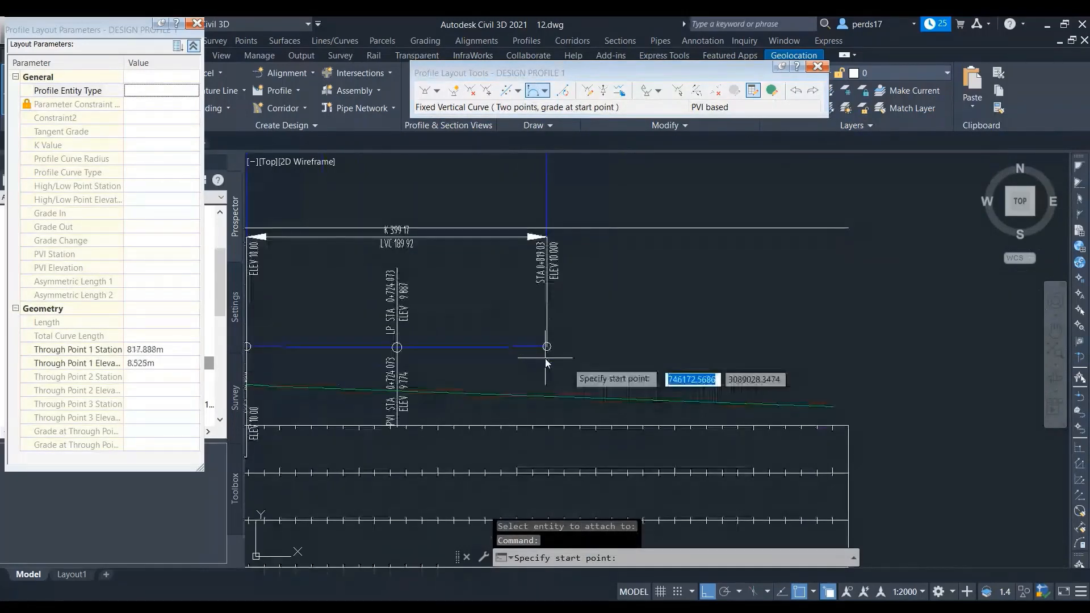
left_click(546, 359)
left_click(794, 356)
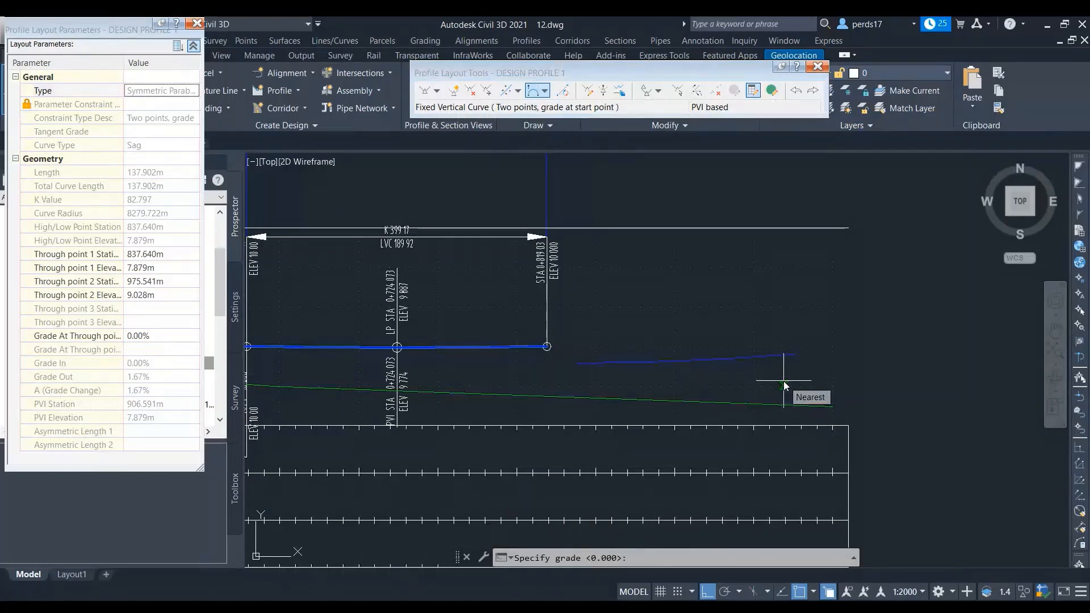
type("2")
key("Return")
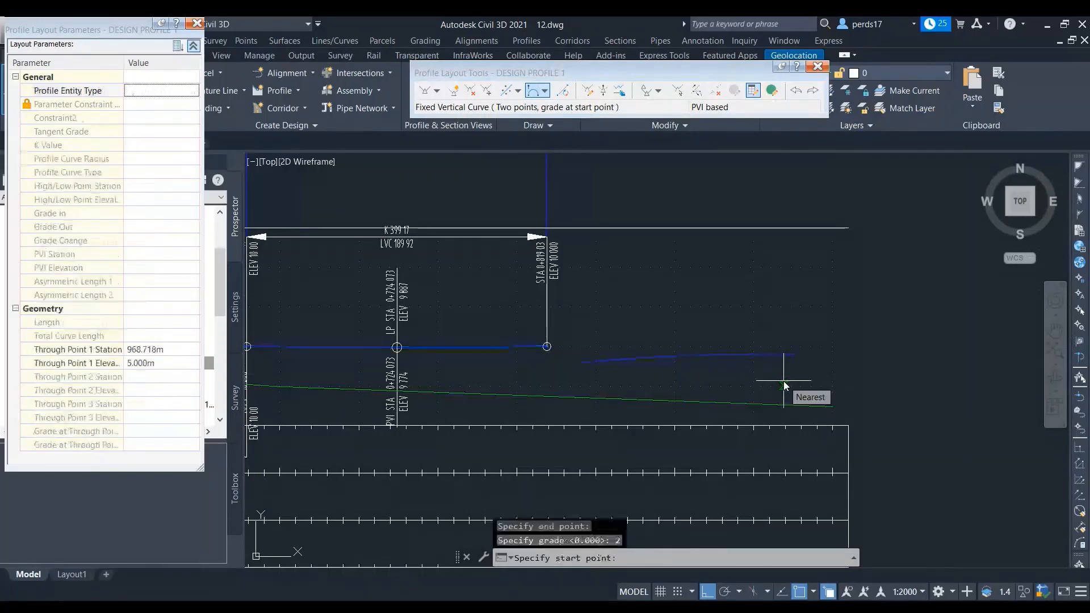
key("Escape")
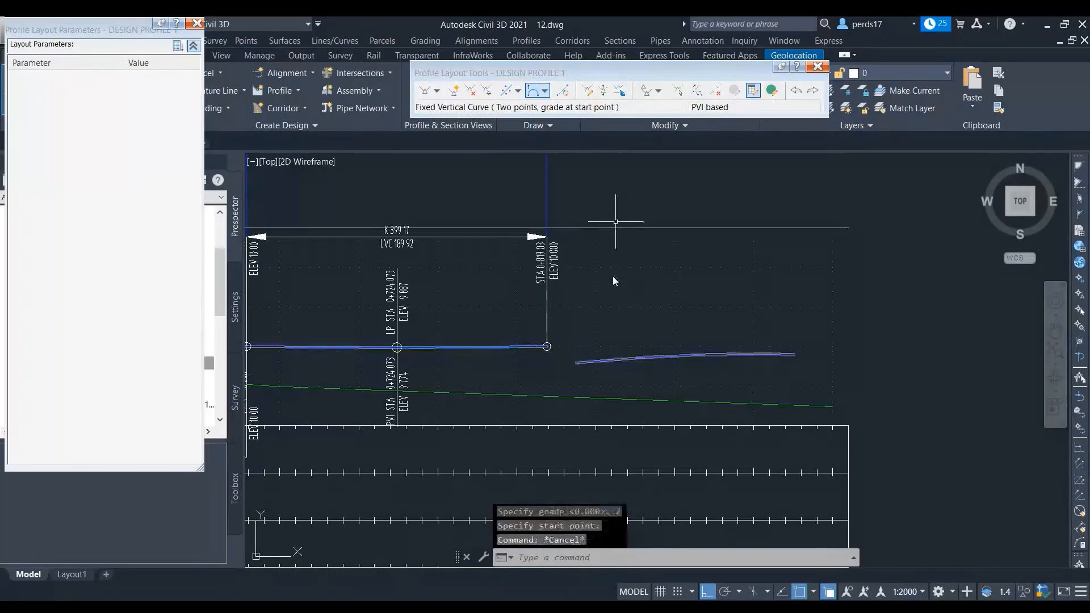
Delete the K 30 crest curve and the adjoining entity-end, through-point curve from DESIGN PROFILE 1
left_click(715, 90)
scroll(736, 299, "down", 4)
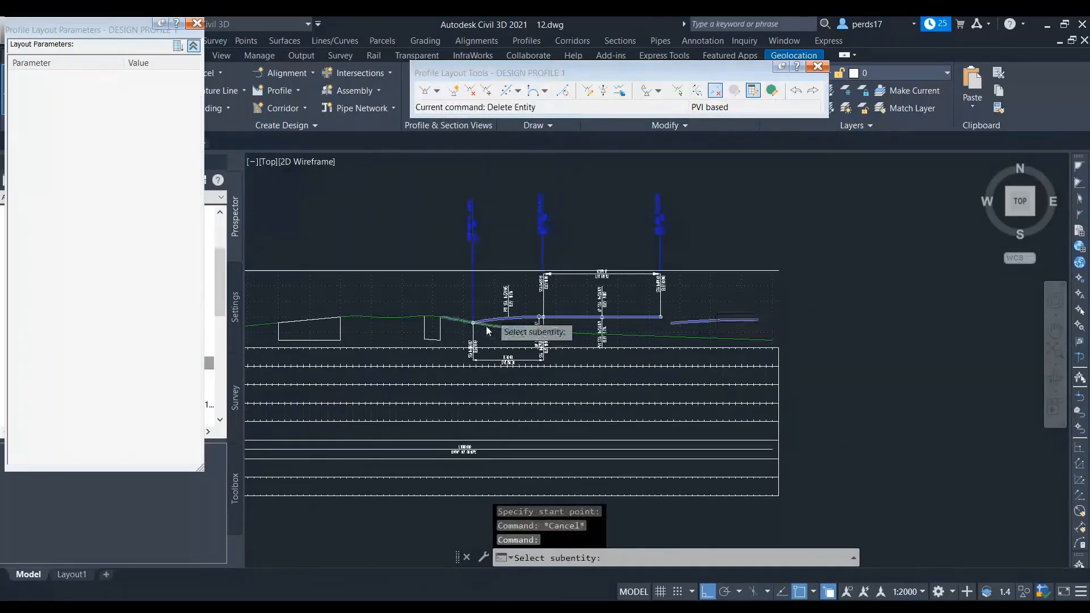
scroll(489, 326, "up", 2)
left_click(499, 318)
left_click(558, 386)
left_click(528, 313)
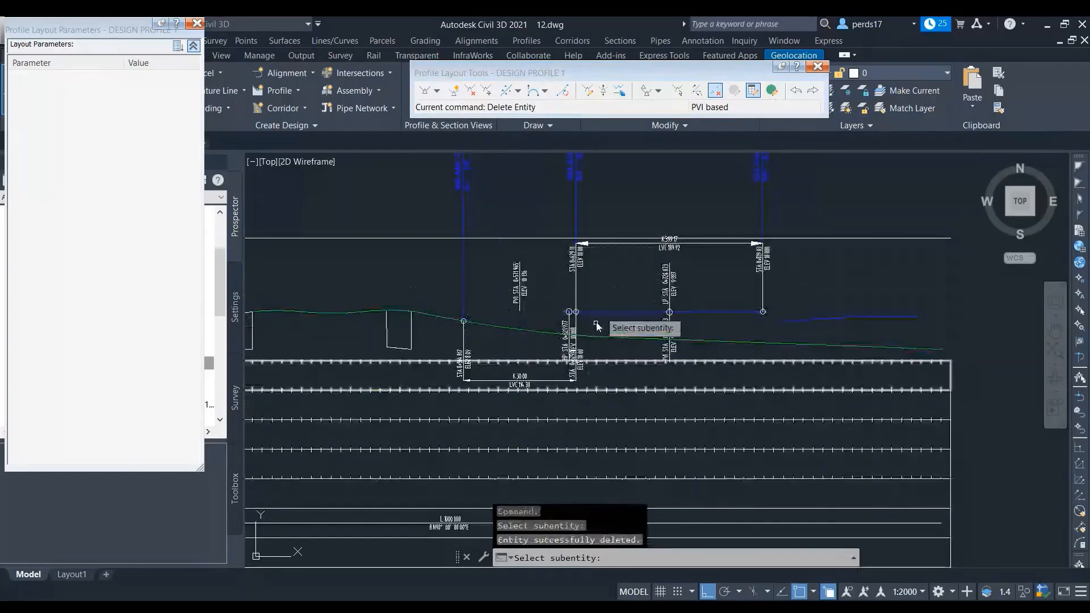
left_click(609, 311)
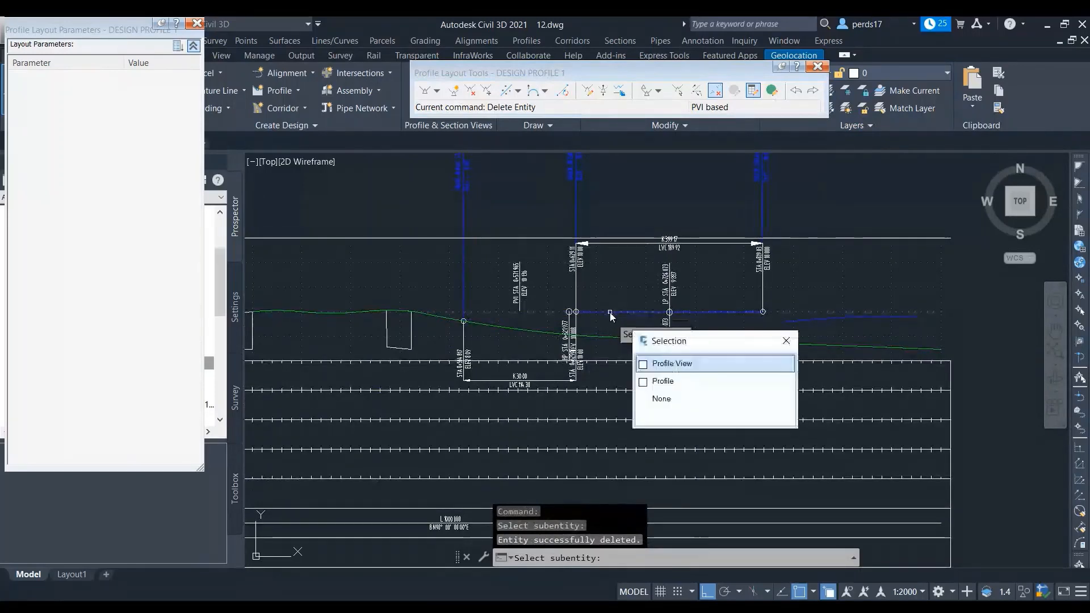
left_click(673, 383)
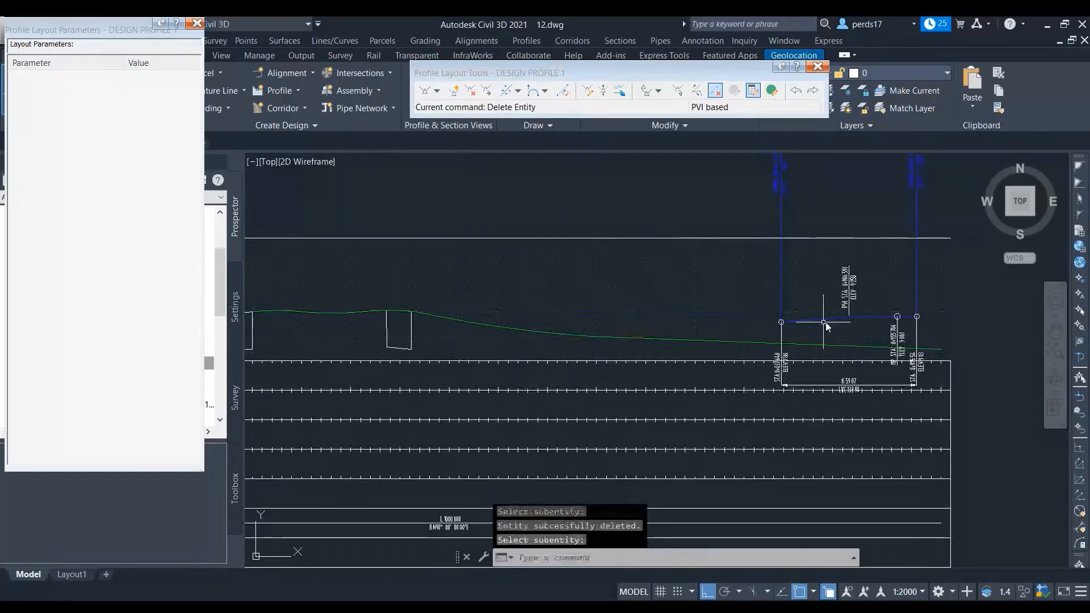
scroll(859, 332, "up", 2)
middle_click_drag(858, 331, 670, 337)
key("Escape")
Examine the layout parameters at the PVI of the remaining two-point, grade-at-start curve
left_click(657, 326)
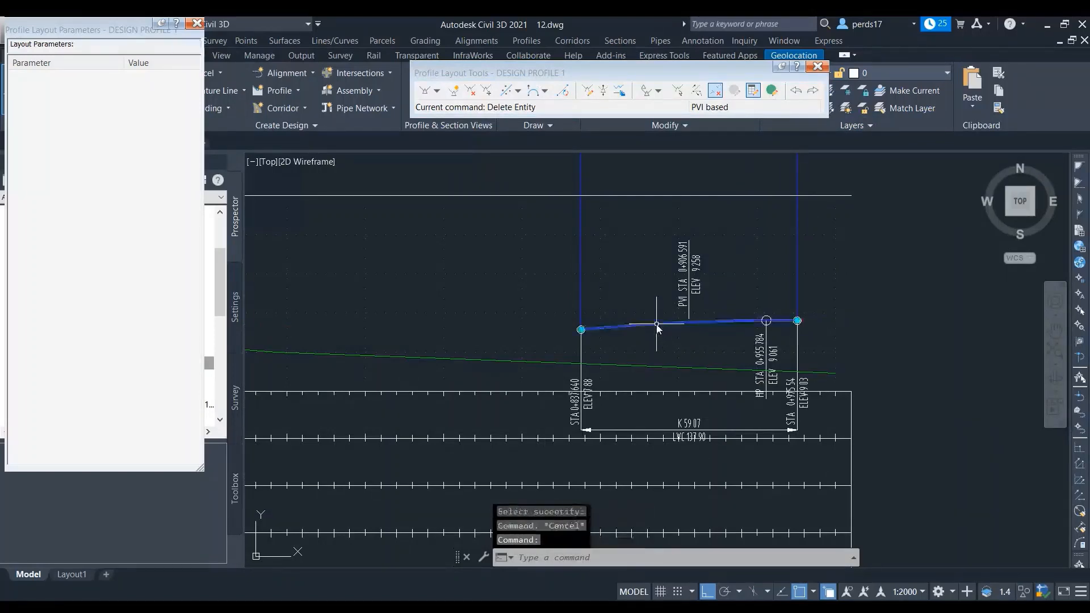
left_click(677, 91)
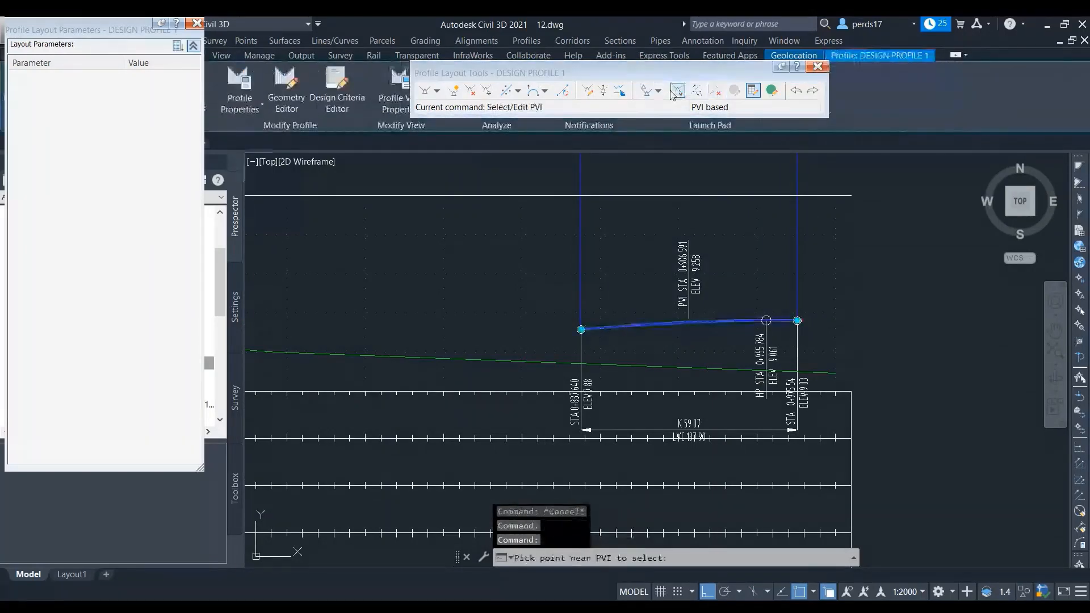
left_click(672, 316)
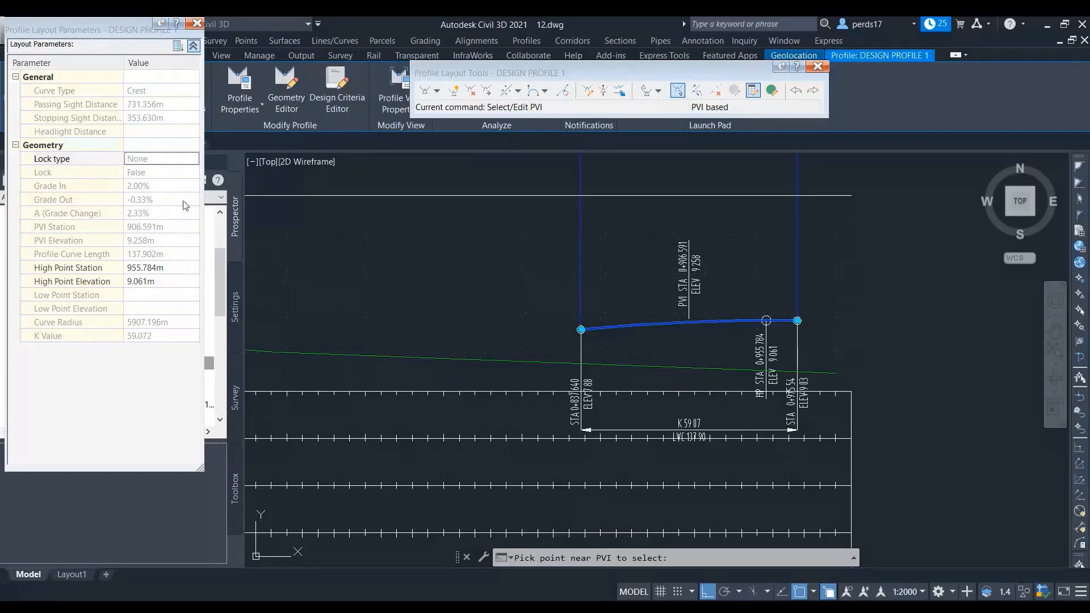
Draw a Fixed Vertical Curve (Parabolic, high/low point, parameter, length) at about station 328.5 m, elevation 10.2 m, as a crest with K 23 and length 50 m
left_click(545, 91)
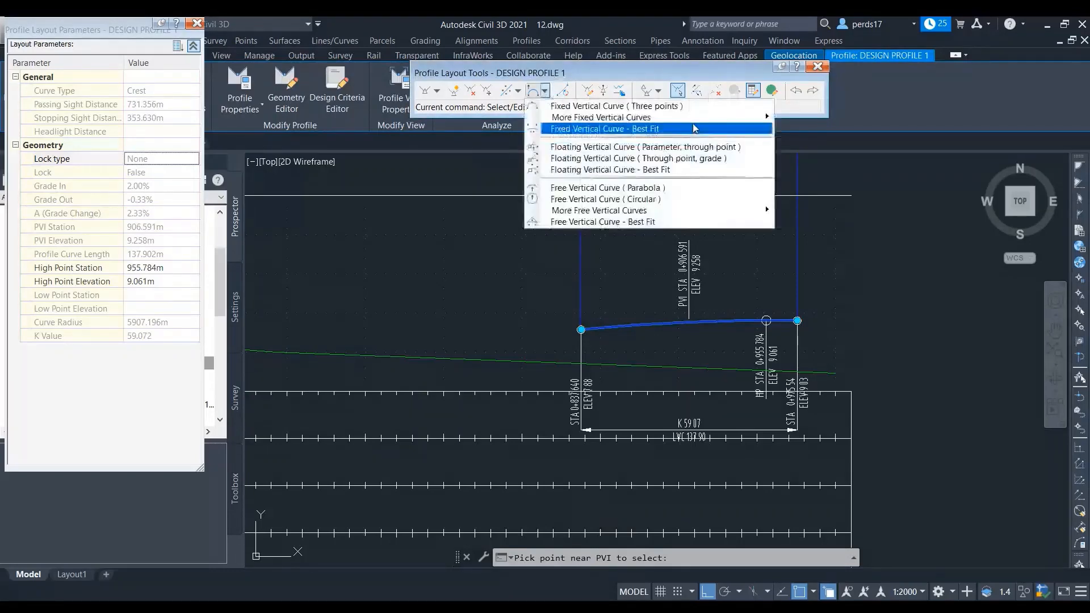
mouse_move(625, 117)
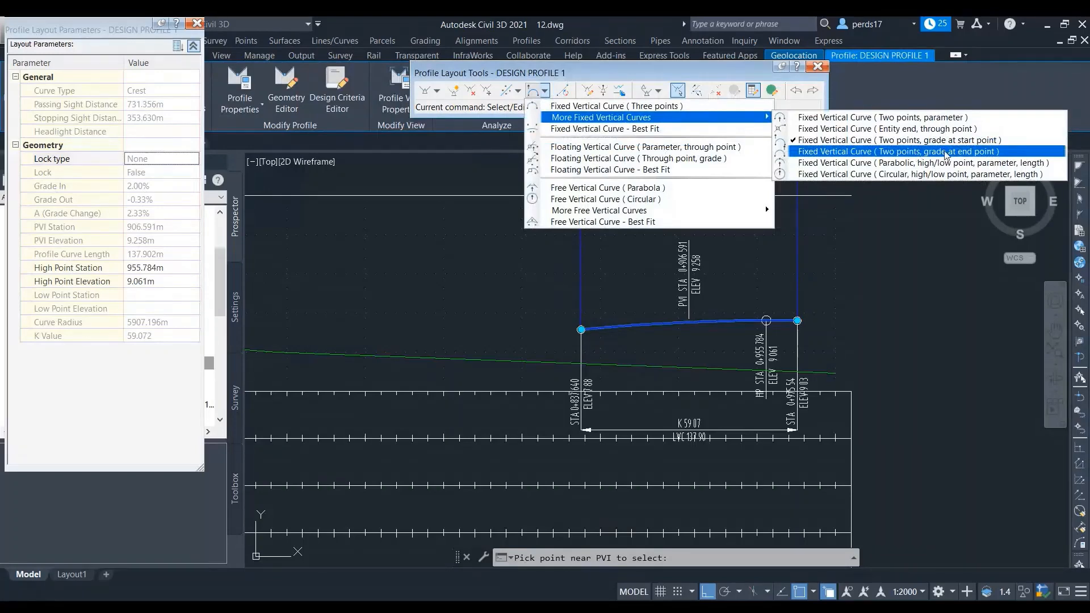
left_click(911, 165)
scroll(882, 285, "down", 4)
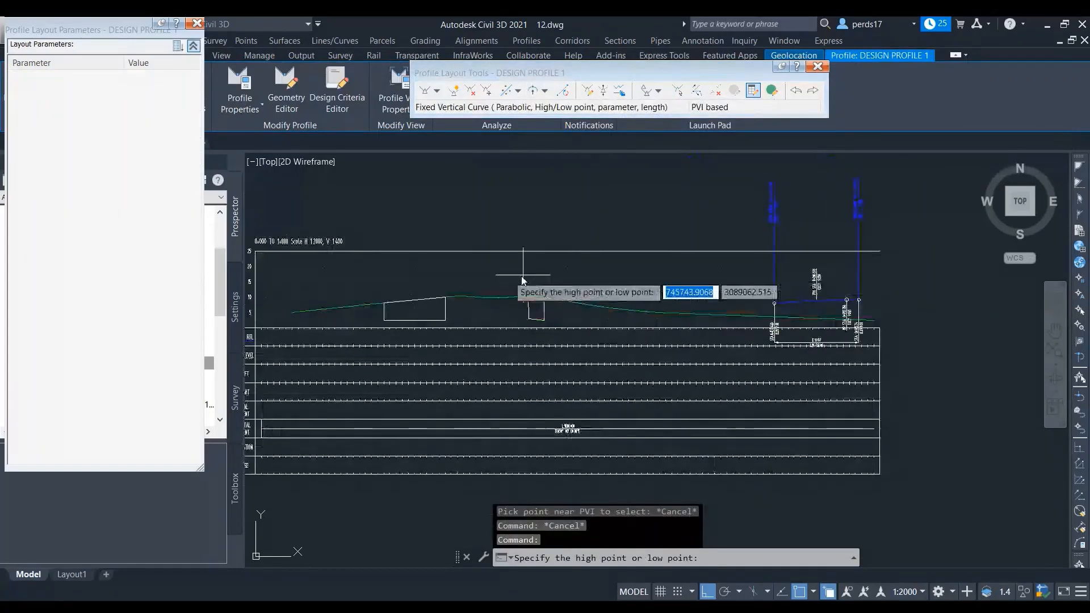
scroll(502, 284, "up", 4)
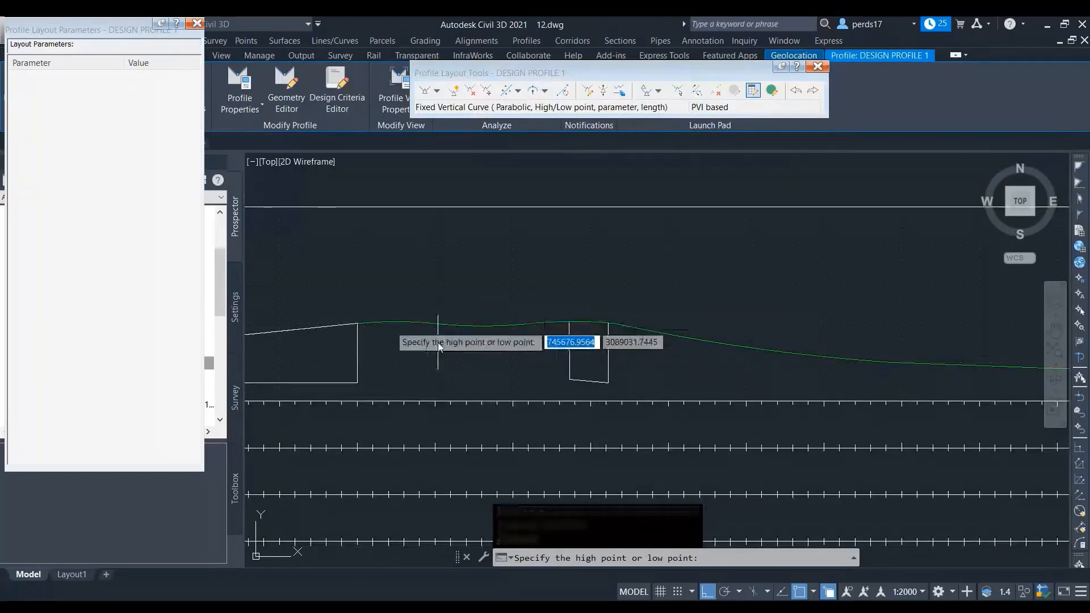
scroll(438, 342, "up", 2)
left_click(377, 309)
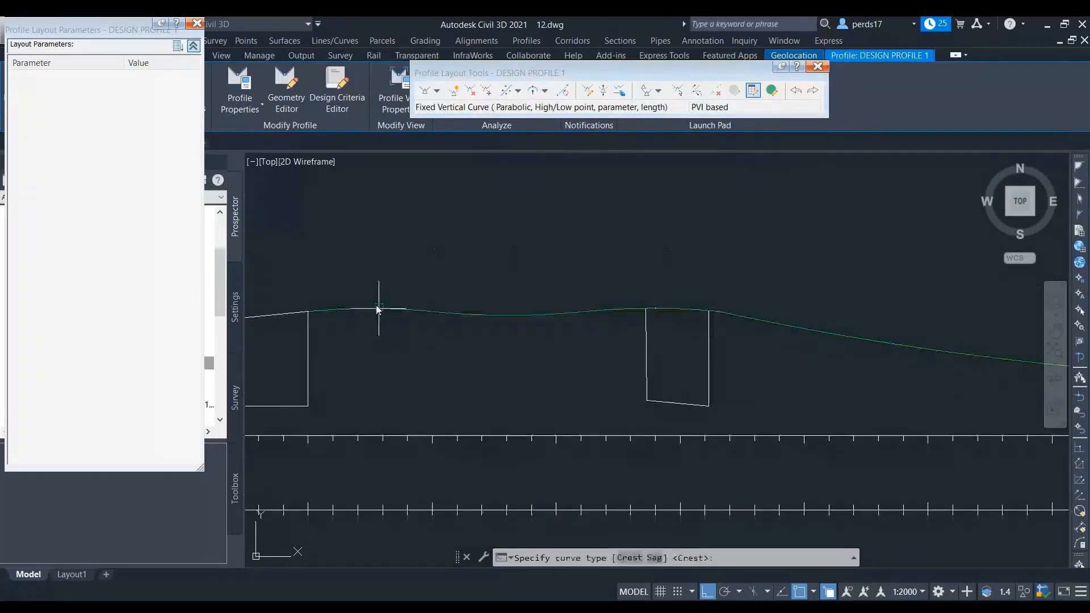
key("Down")
key("Return")
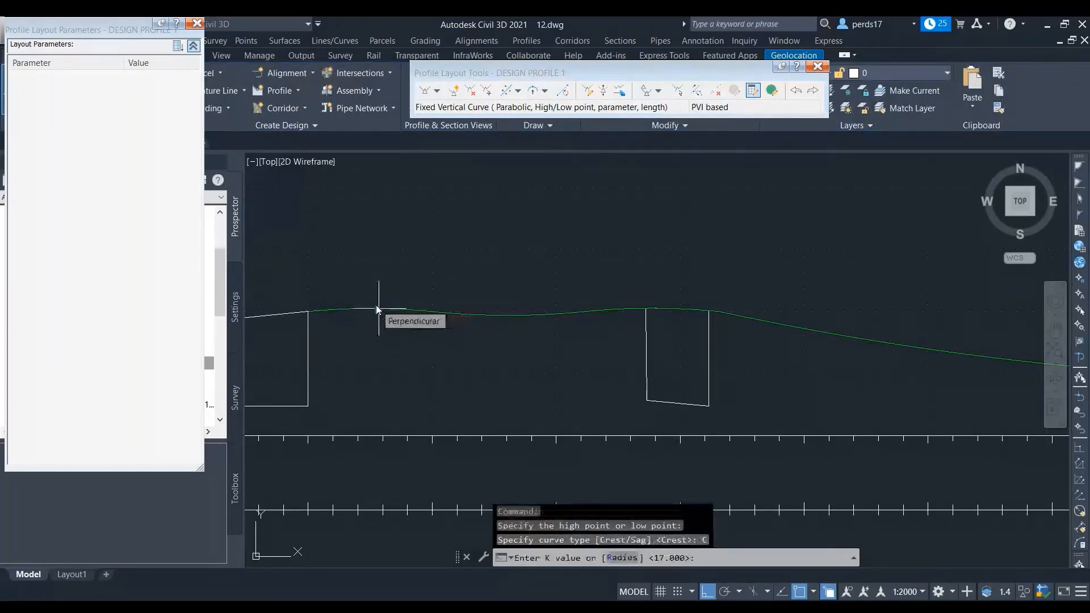
type("23")
key("Return")
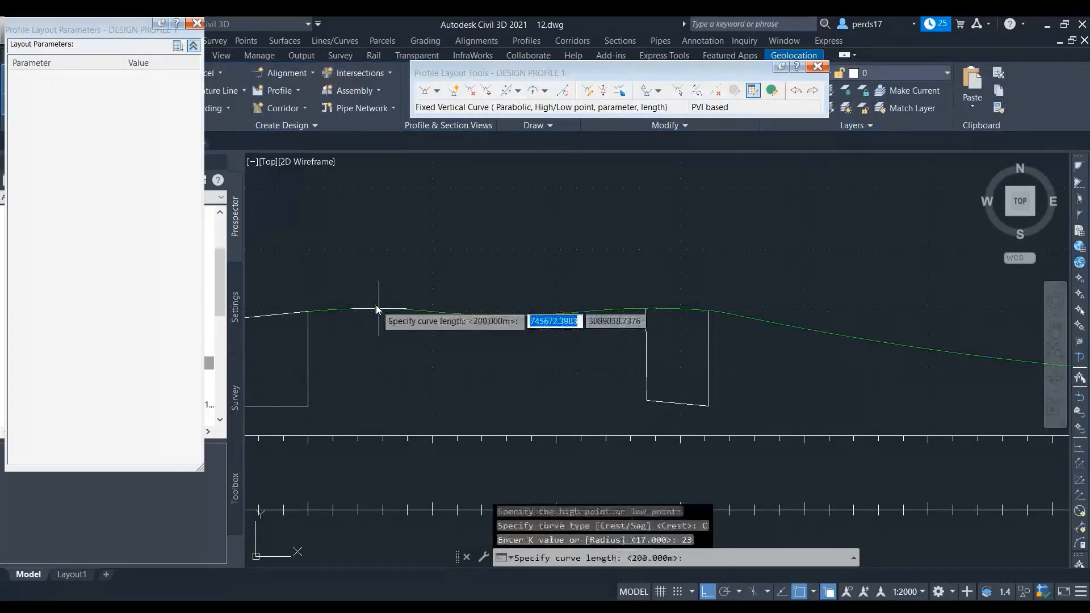
type("50")
key("Return")
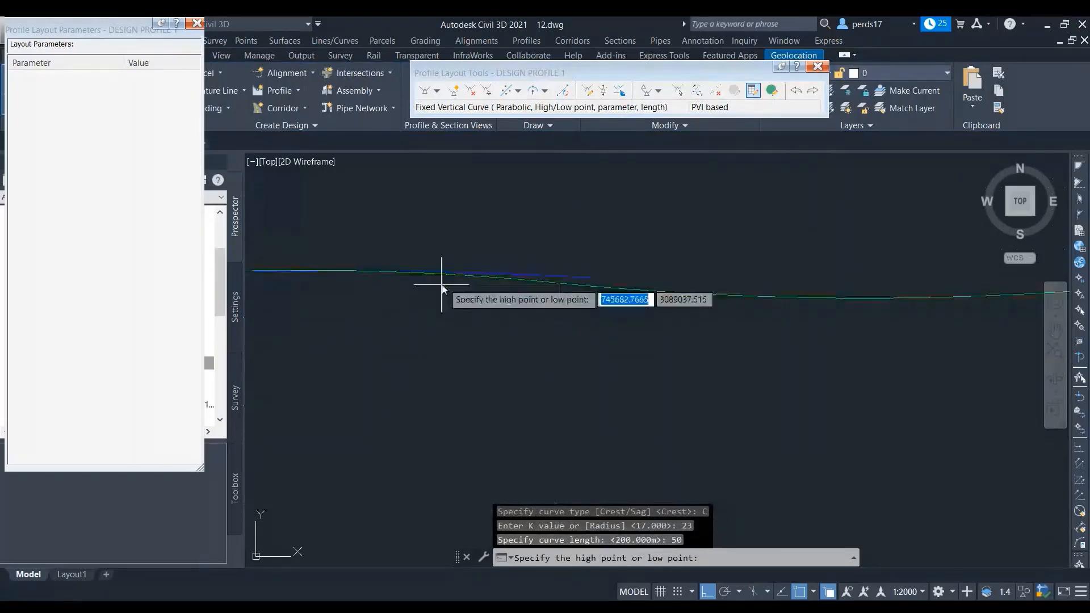
left_click(443, 287)
scroll(445, 302, "up", 5)
key("Escape")
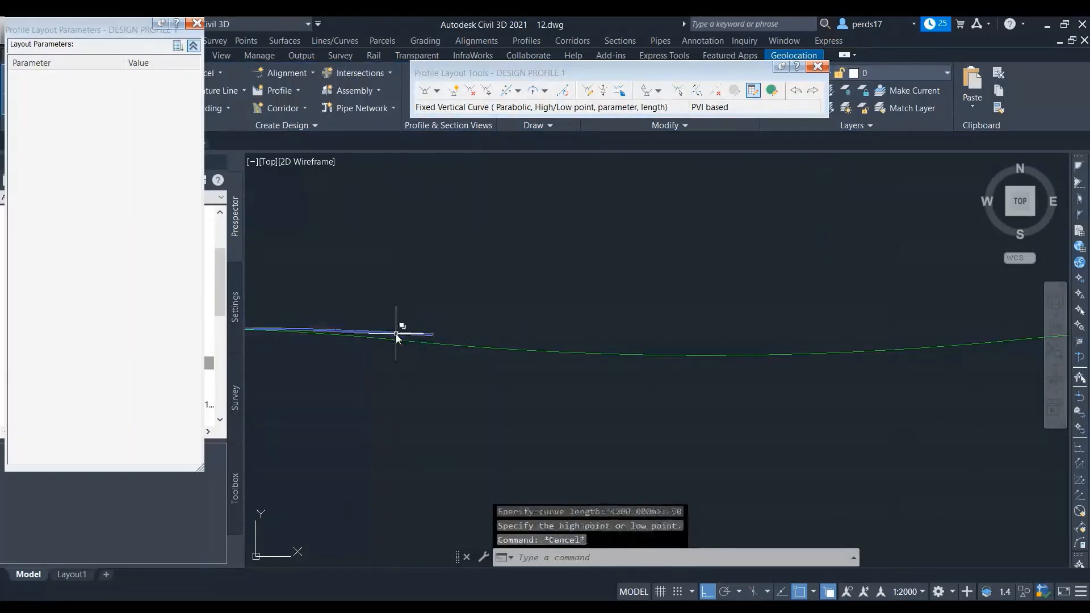
Delete the two-point, grade-at-start curve near the far end of DESIGN PROFILE 1
left_click(399, 331)
scroll(435, 309, "down", 5)
scroll(437, 309, "down", 1)
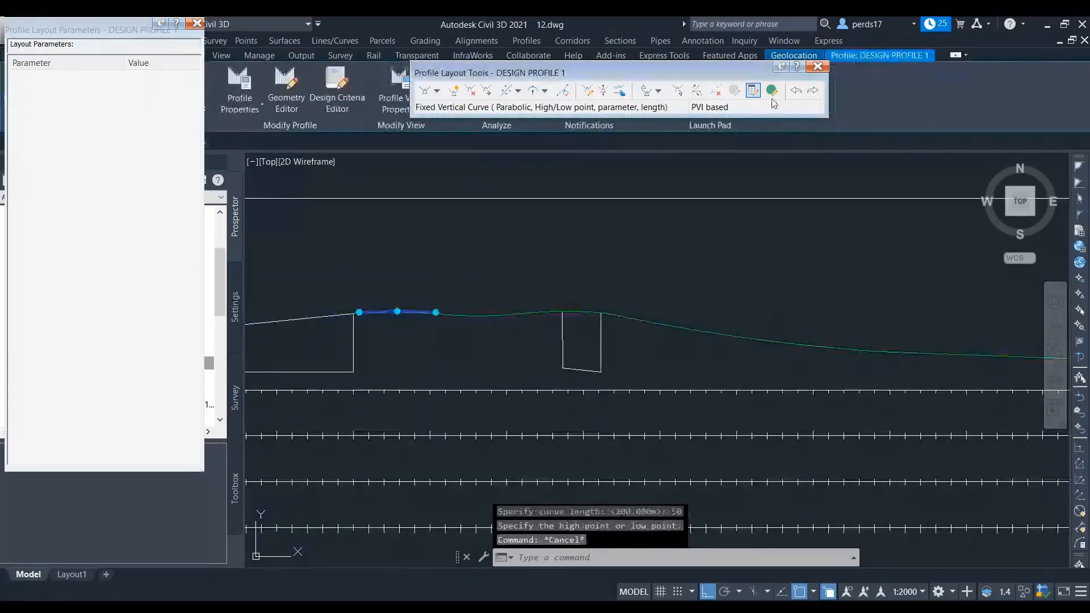
left_click(715, 91)
scroll(723, 261, "down", 3)
left_click(894, 267)
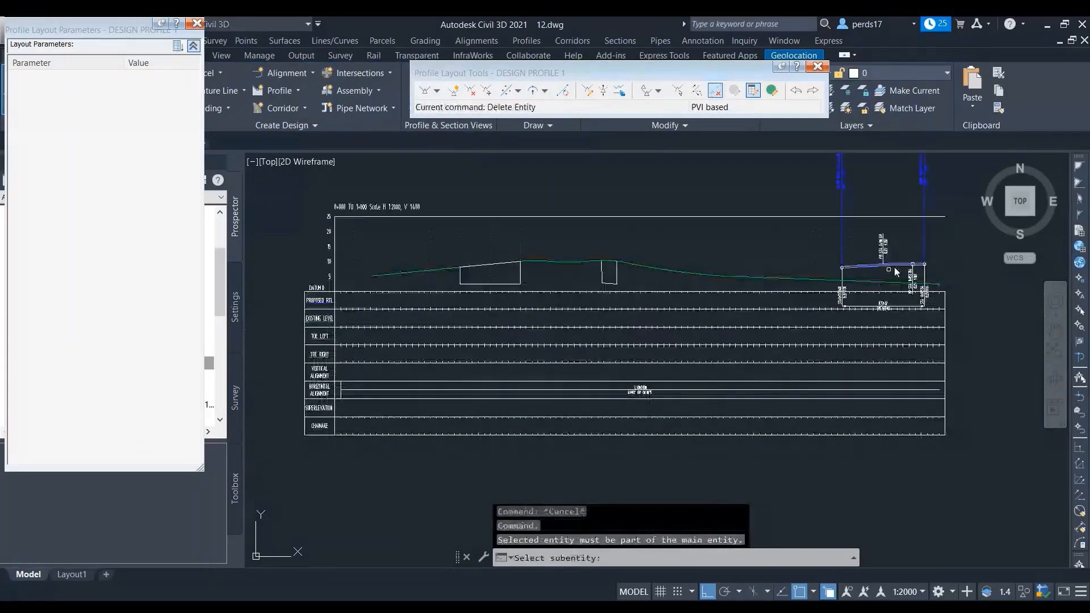
scroll(884, 265, "up", 5)
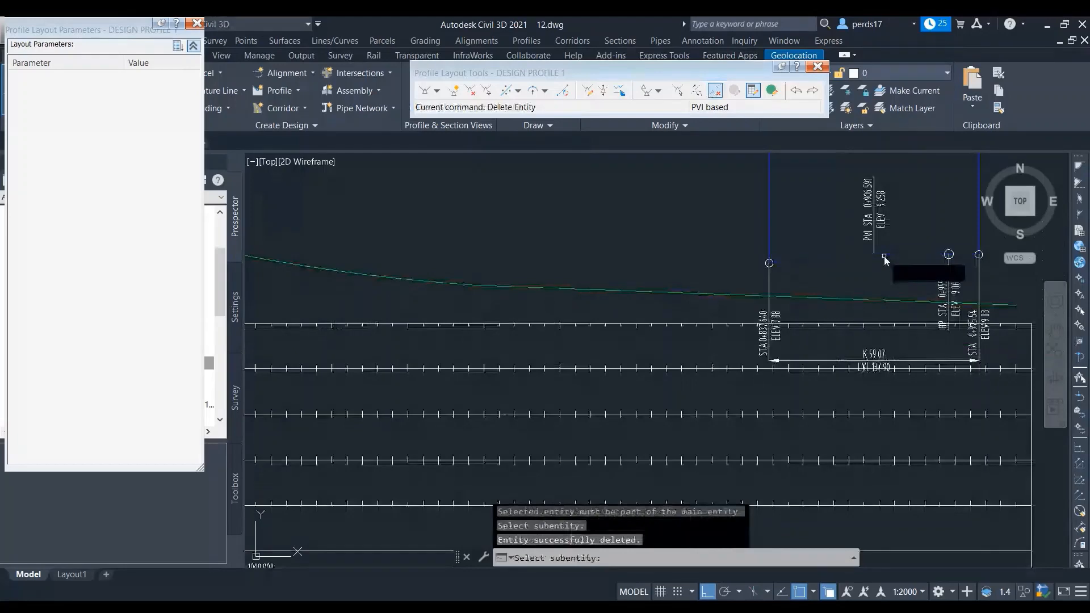
Examine the station, elevation, K value and curve length labels of the parabolic crest curve
scroll(352, 294, "down", 5)
middle_click_drag(341, 287, 478, 285)
scroll(415, 282, "up", 5)
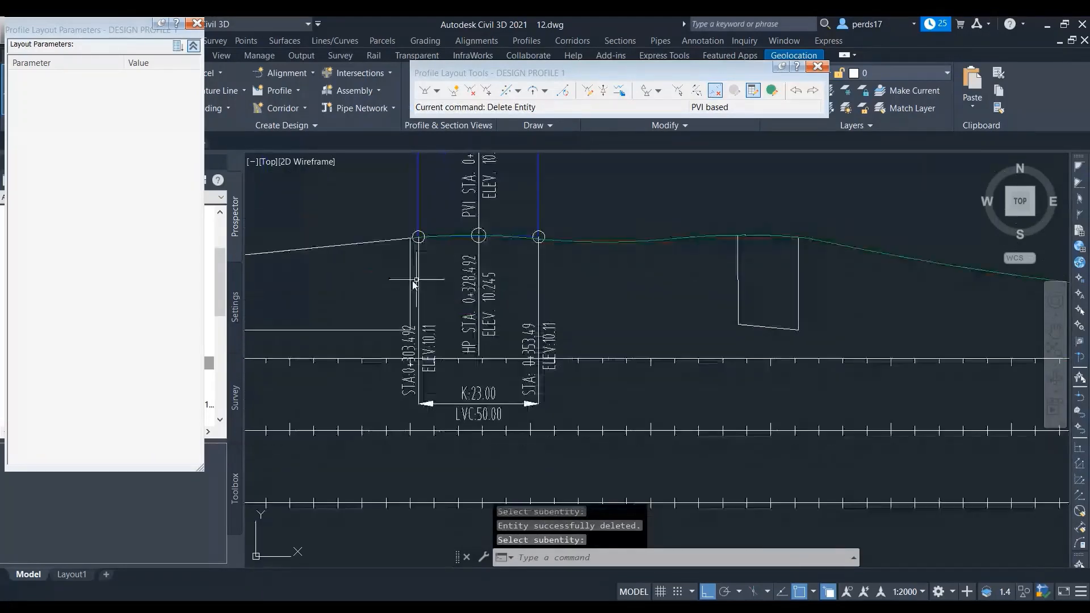
scroll(475, 397, "up", 2)
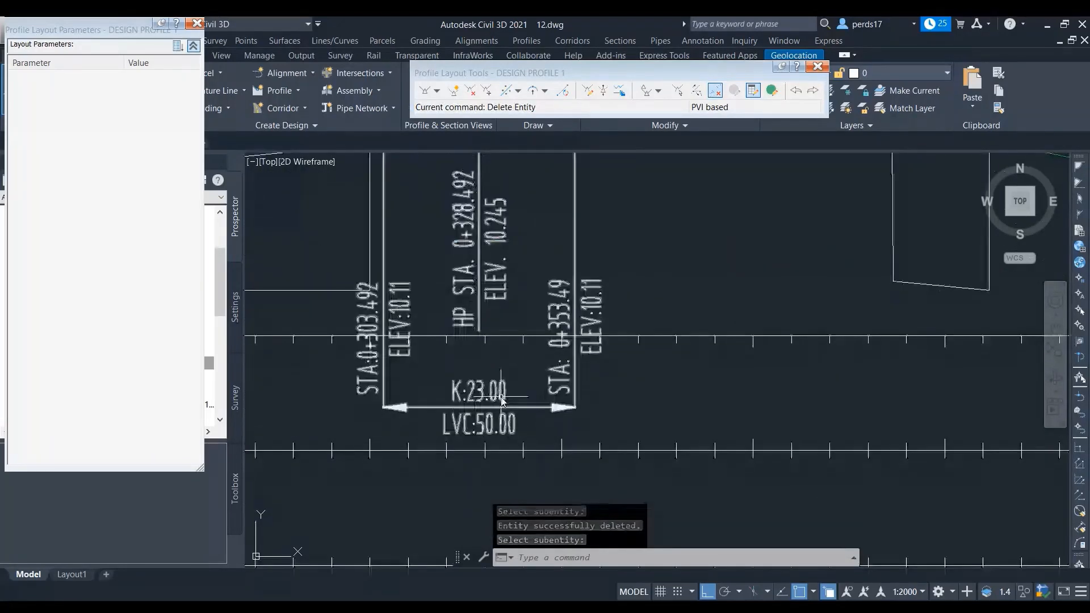
scroll(500, 386, "down", 3)
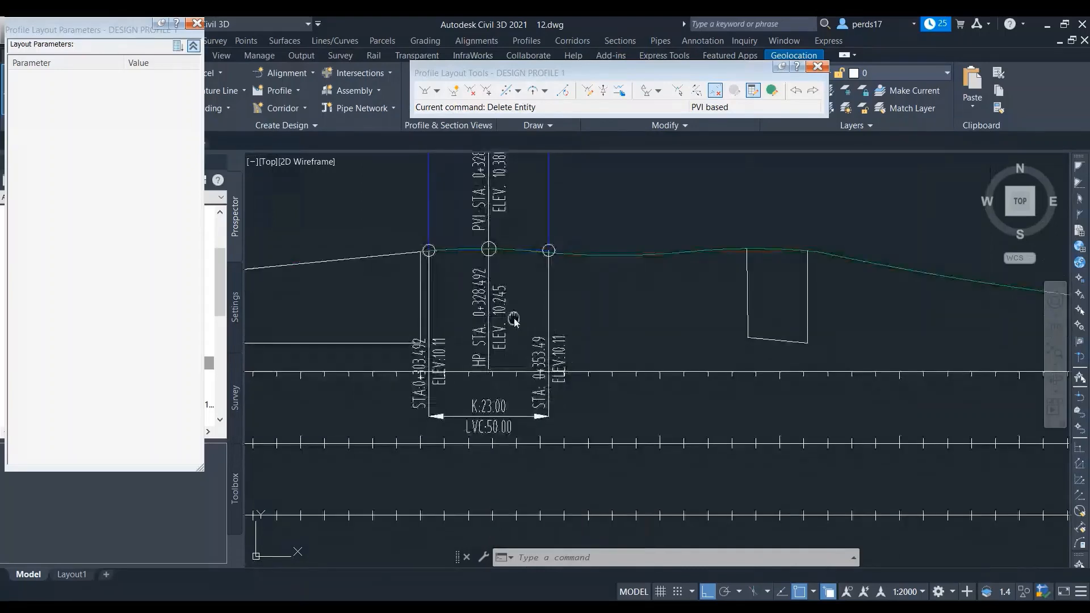
scroll(500, 314, "up", 4)
key("Escape")
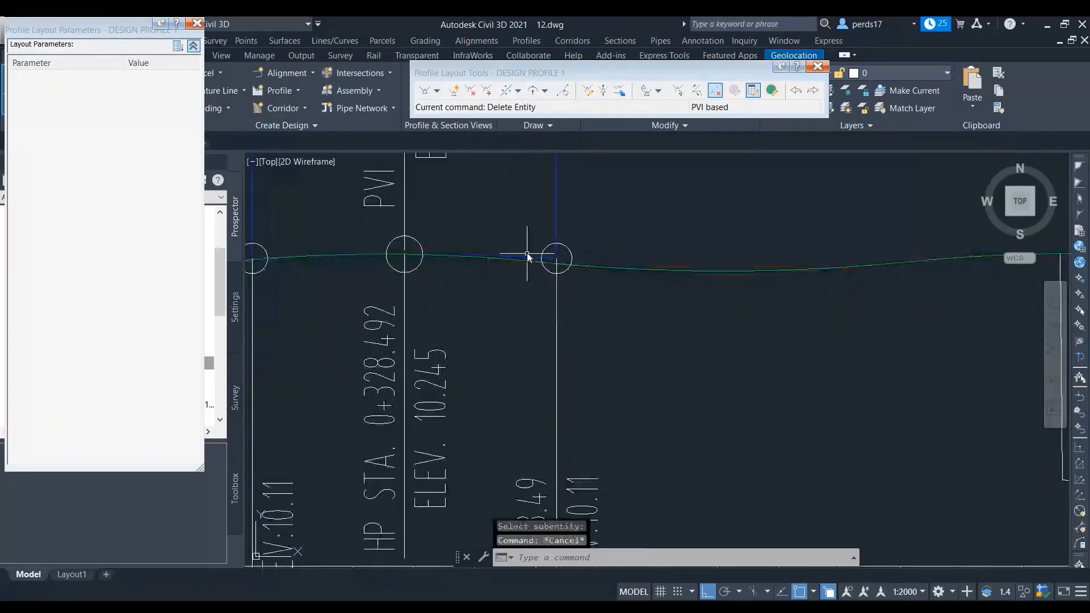
scroll(528, 257, "up", 2)
left_click(529, 259)
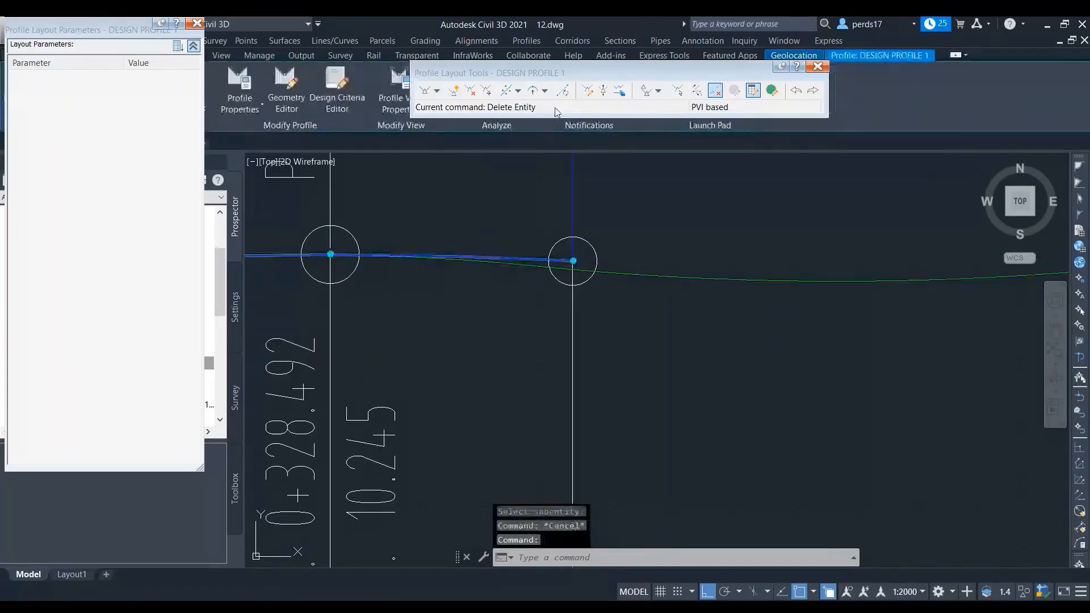
scroll(529, 258, "down", 5)
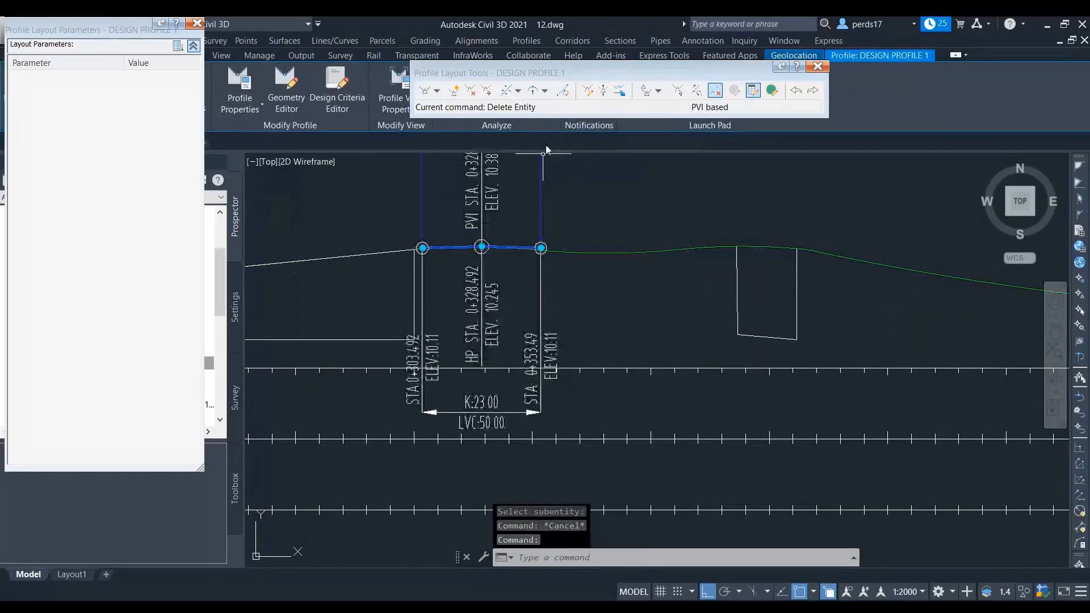
Draw a Fixed Vertical Curve (Circular, high/low point, parameter, length) at about station 488.3 m, elevation 11 m, as a sag with radius 60 m and length 80 m
left_click(545, 91)
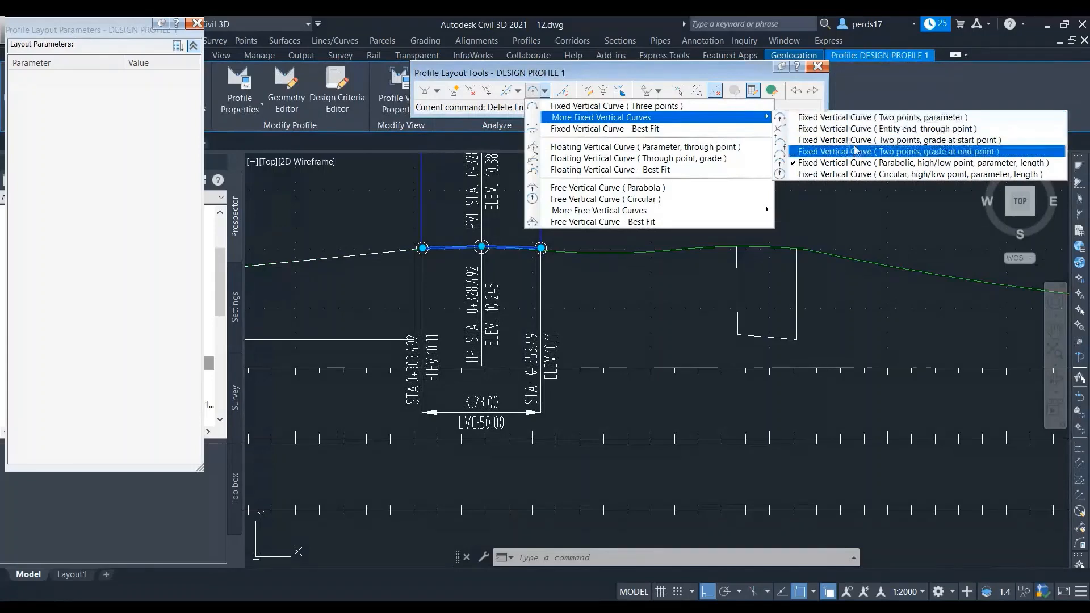
left_click(880, 178)
scroll(568, 258, "down", 4)
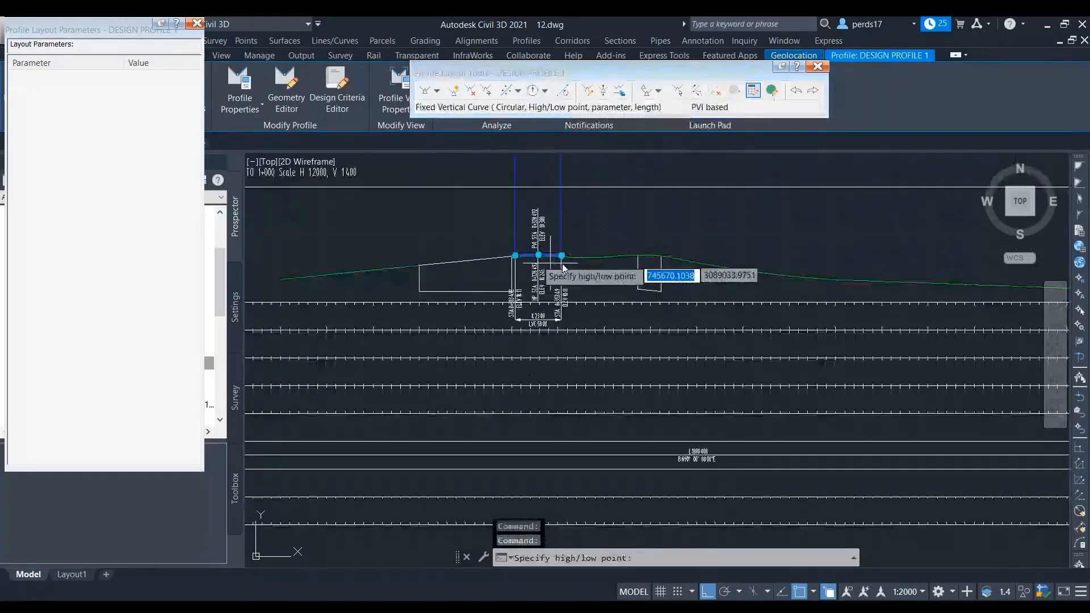
scroll(564, 267, "up", 4)
middle_click_drag(755, 264, 513, 278)
left_click(684, 258)
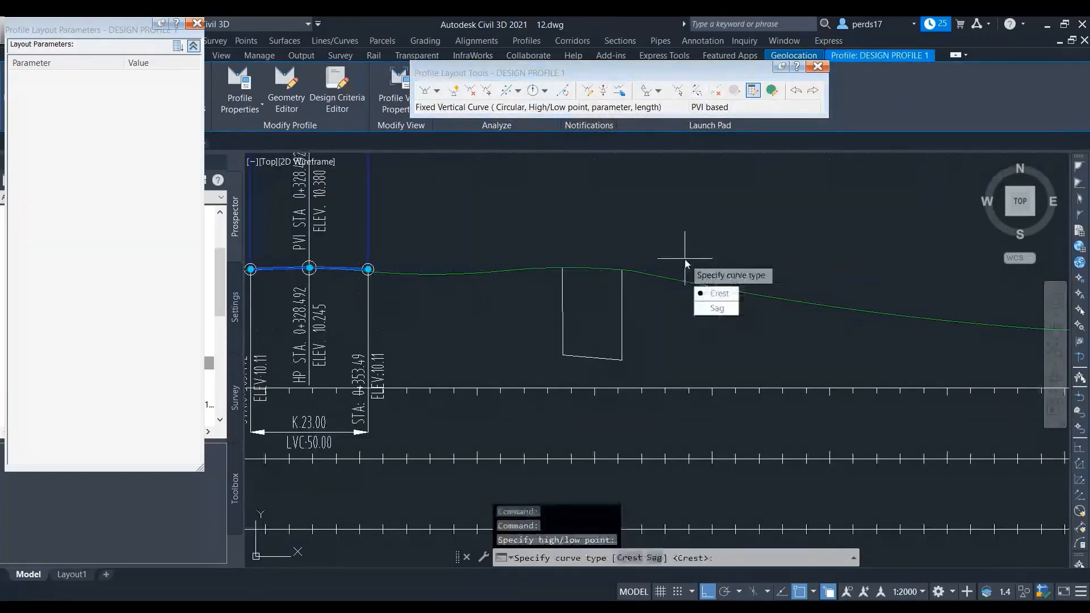
left_click(717, 308)
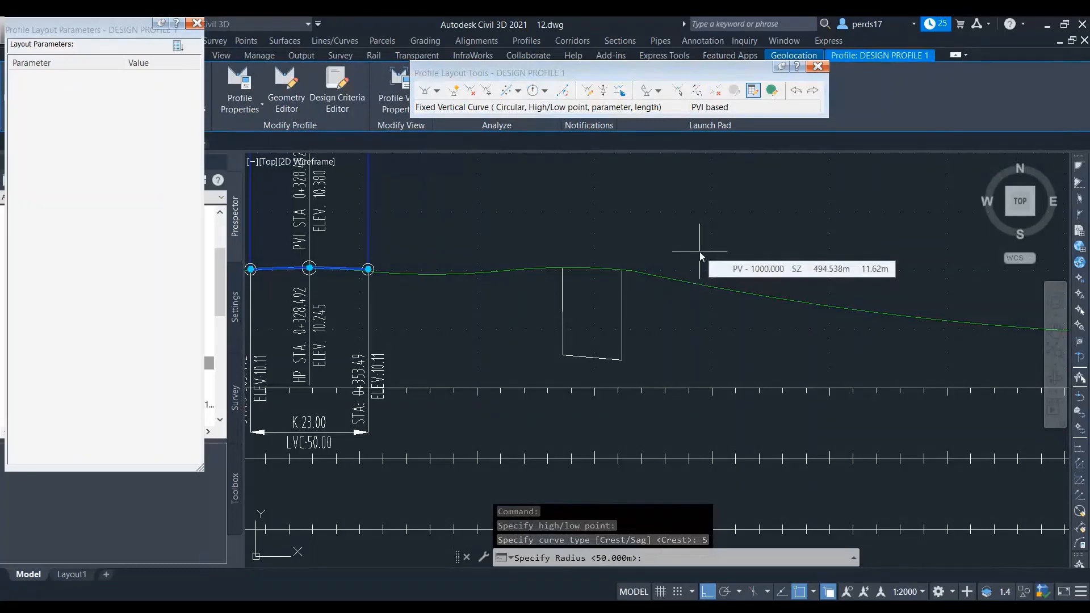
type("60")
key("Return")
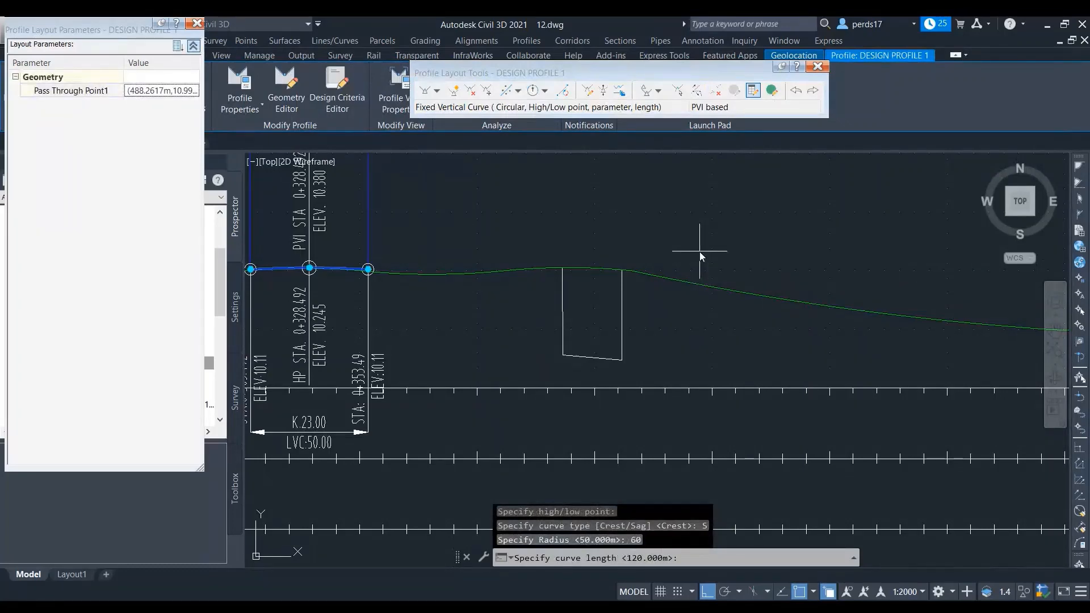
type("80")
key("Return")
scroll(659, 297, "down", 2)
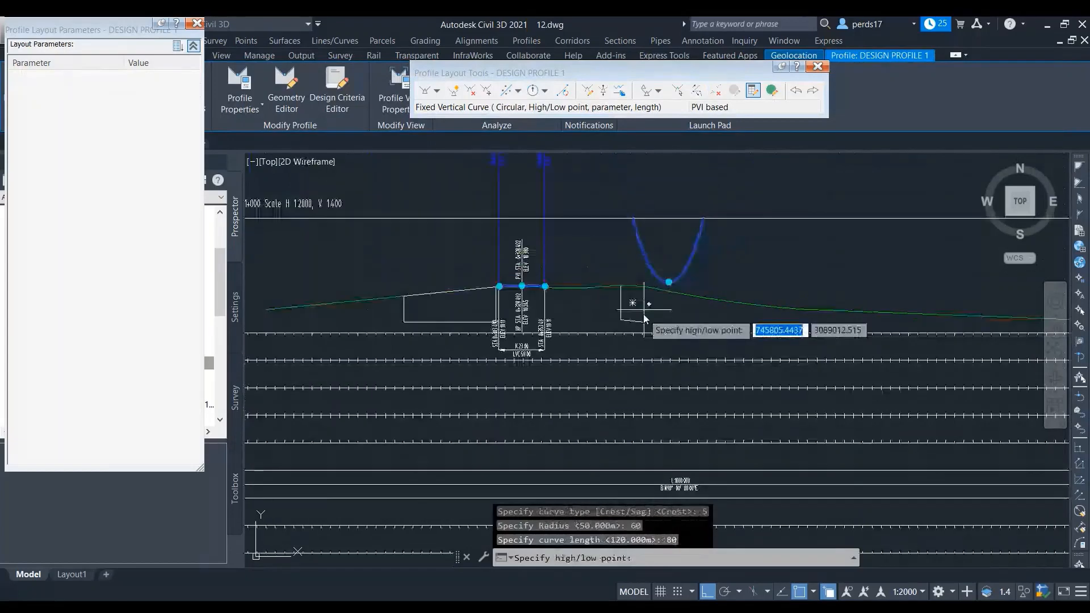
left_click(654, 274)
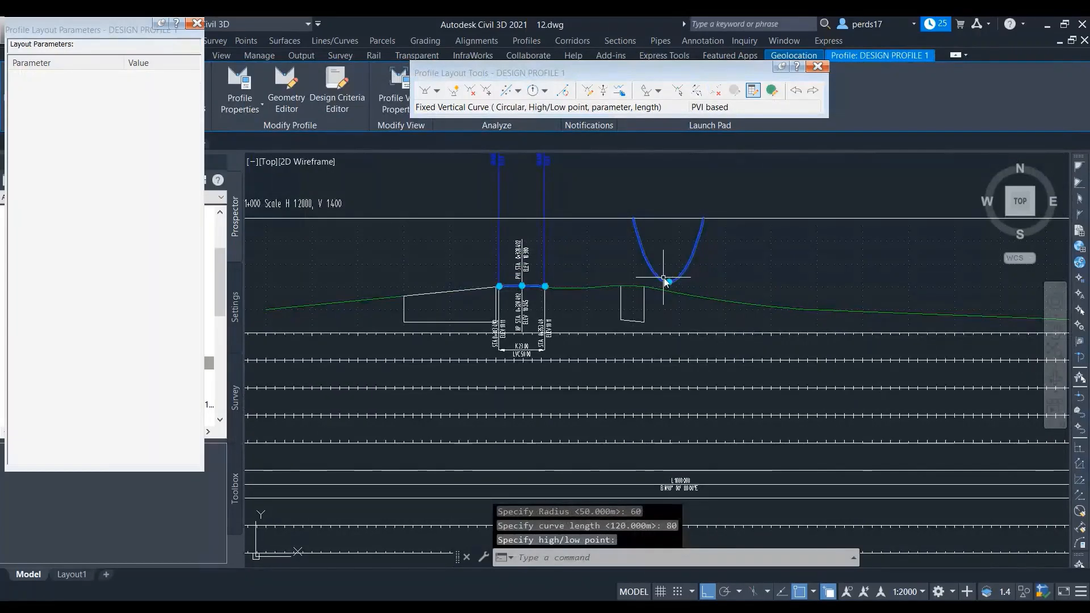
Delete the parabolic crest curve beside the wide white polyline from DESIGN PROFILE 1
left_click(716, 91)
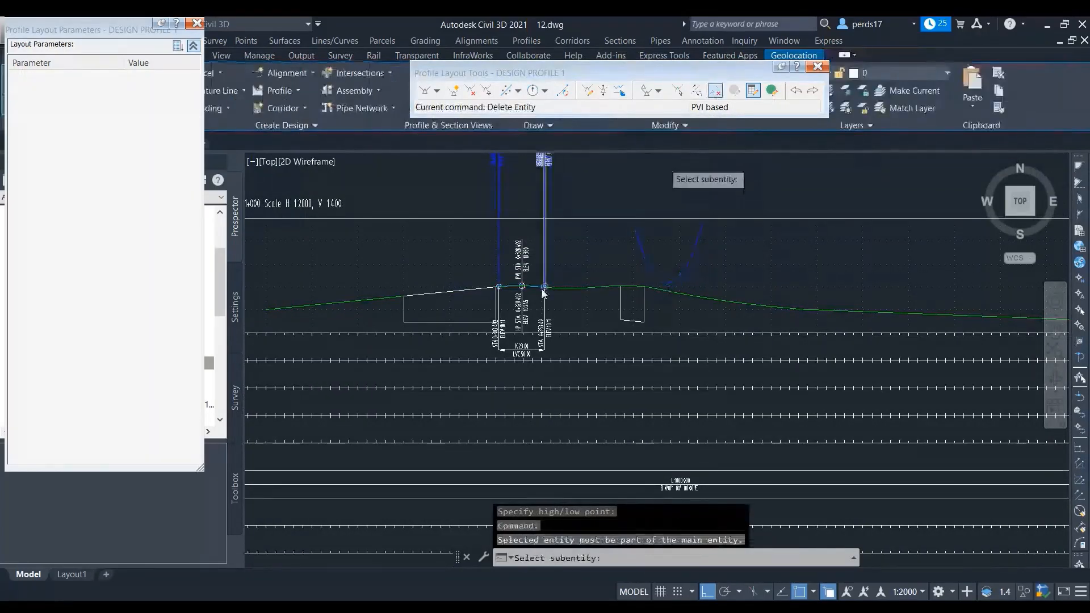
scroll(539, 290, "up", 2)
left_click(524, 283)
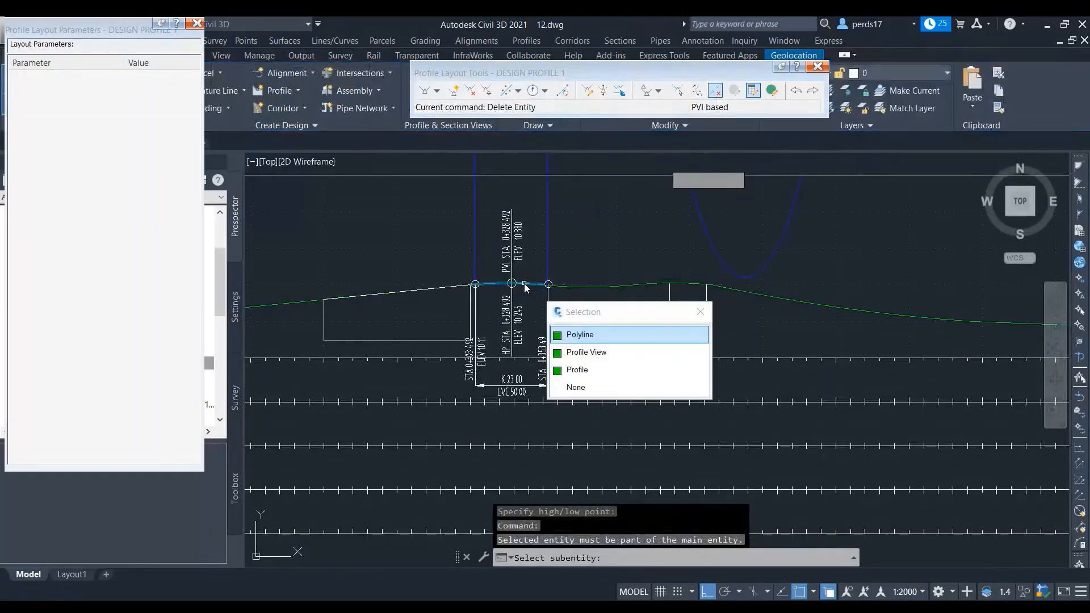
left_click(577, 370)
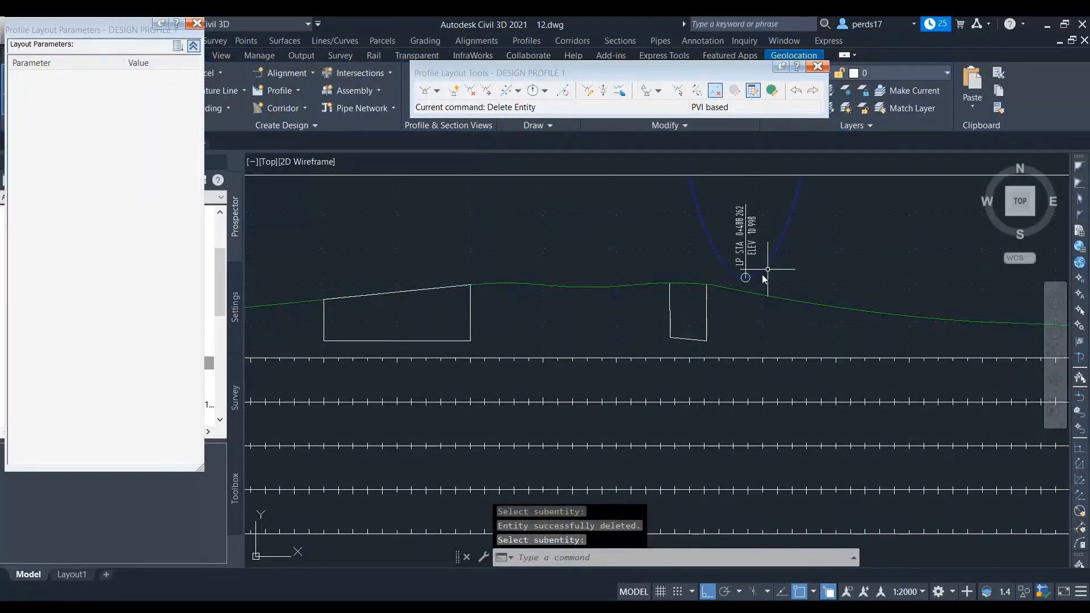
Delete the circular sag curve with its low point at about station 488.3 m from DESIGN PROFILE 1
middle_click_drag(765, 278, 725, 340)
key("Escape")
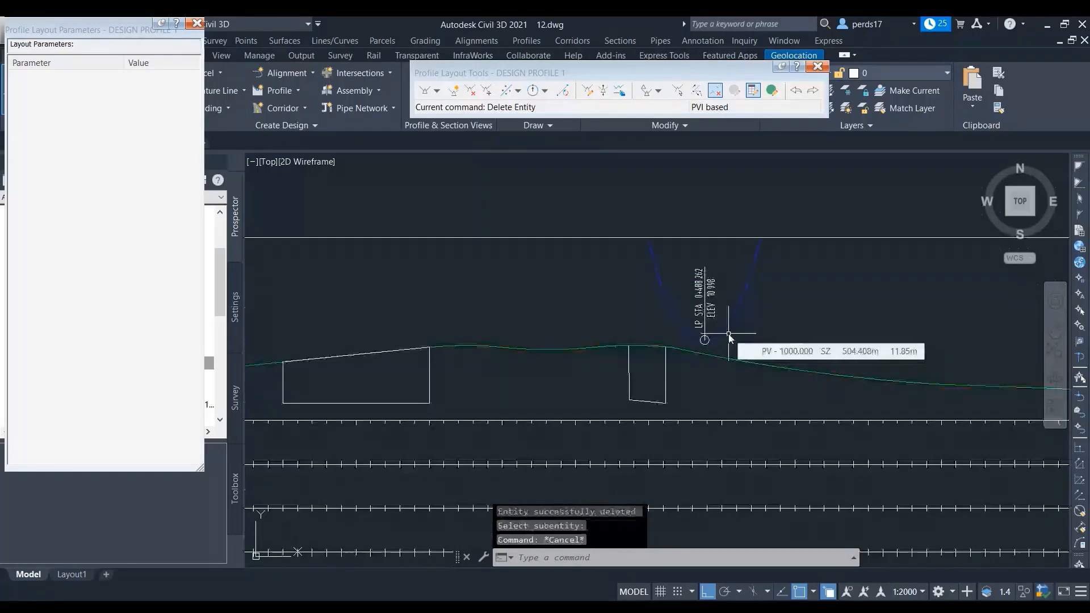
scroll(721, 372, "down", 1)
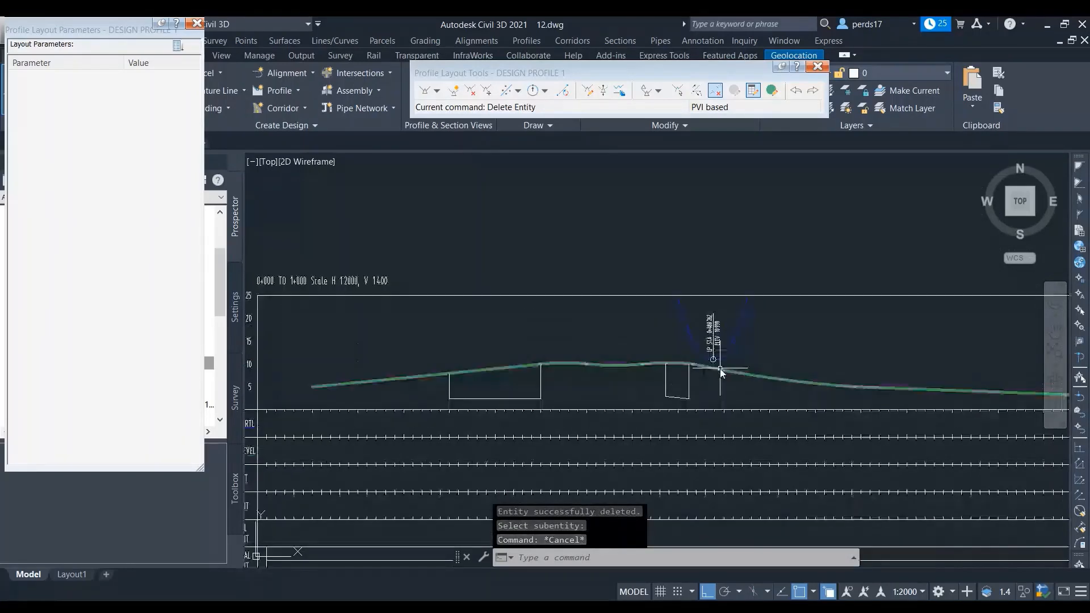
scroll(696, 316, "down", 1)
left_click(545, 91)
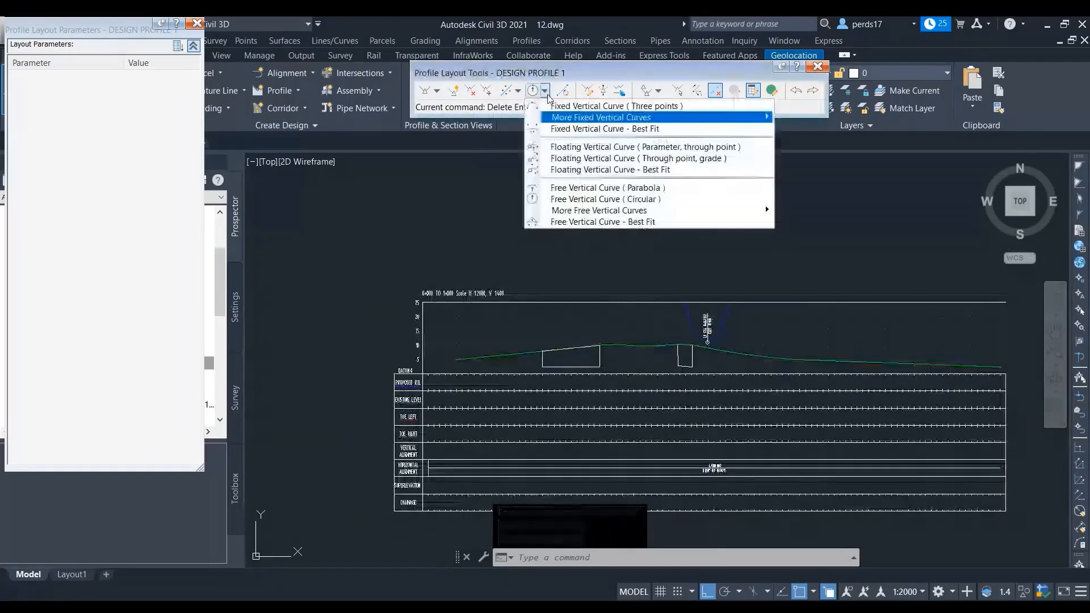
left_click(599, 130)
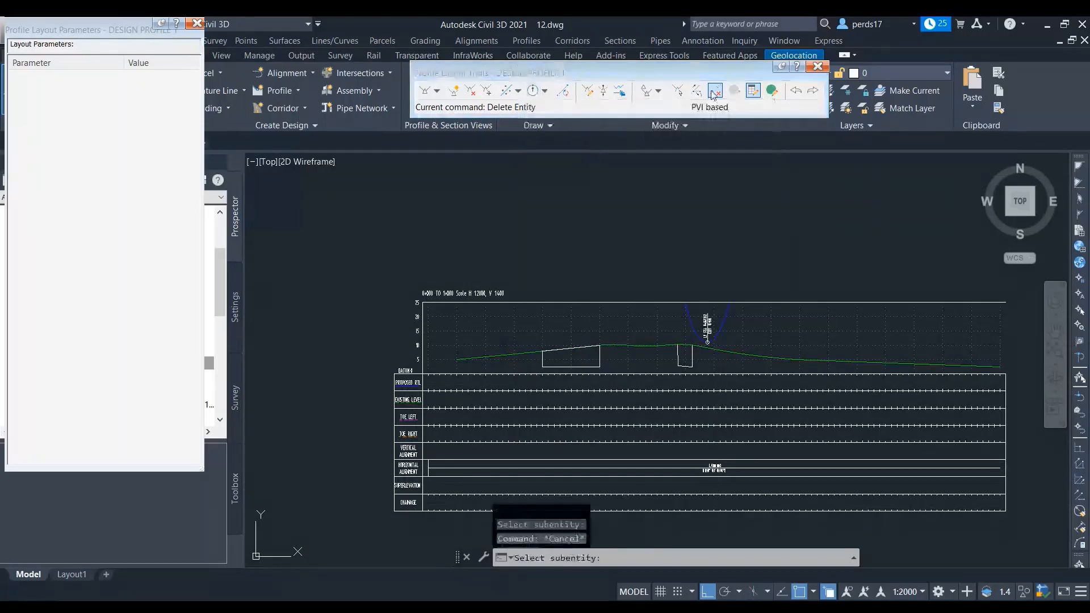
scroll(730, 346, "up", 4)
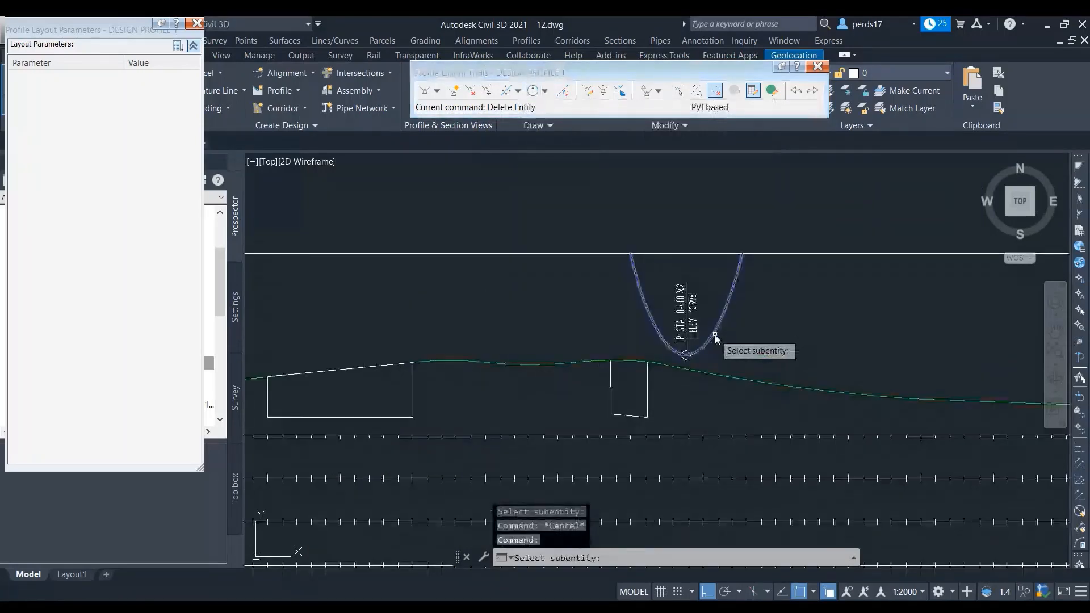
left_click(715, 336)
key("Escape")
Create a Fixed Vertical Curve - Best Fit from entities using the green profile, and accept the regression data
left_click(545, 91)
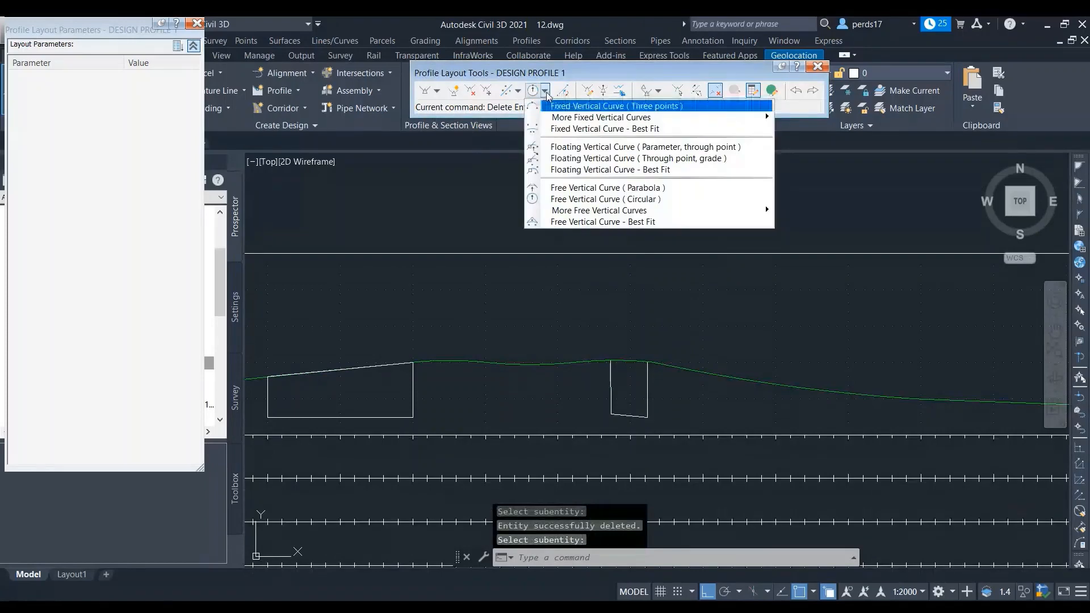
left_click(577, 128)
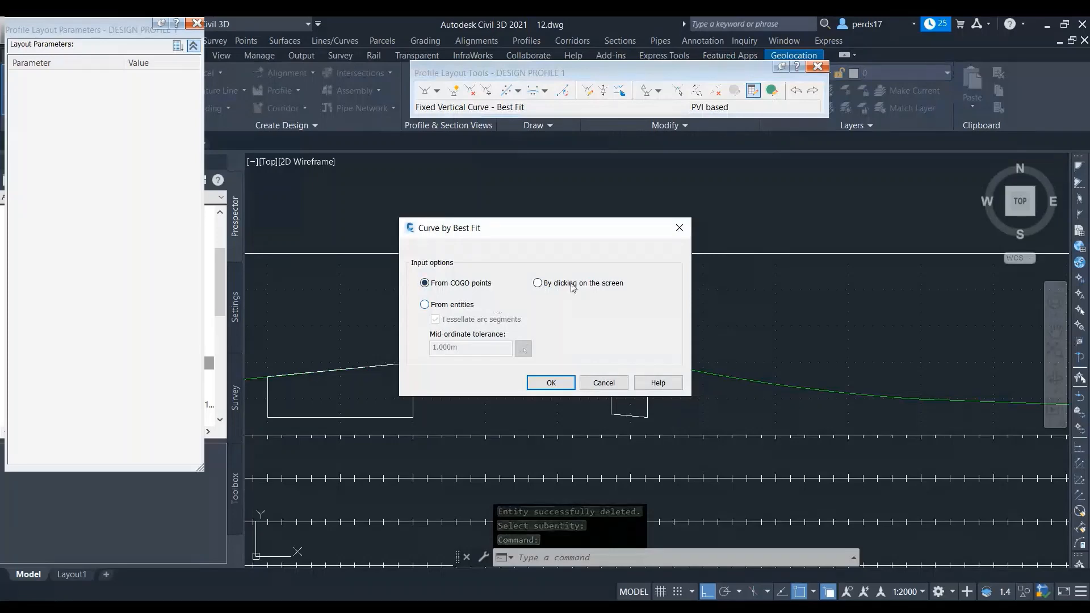
left_click(458, 306)
left_click(562, 385)
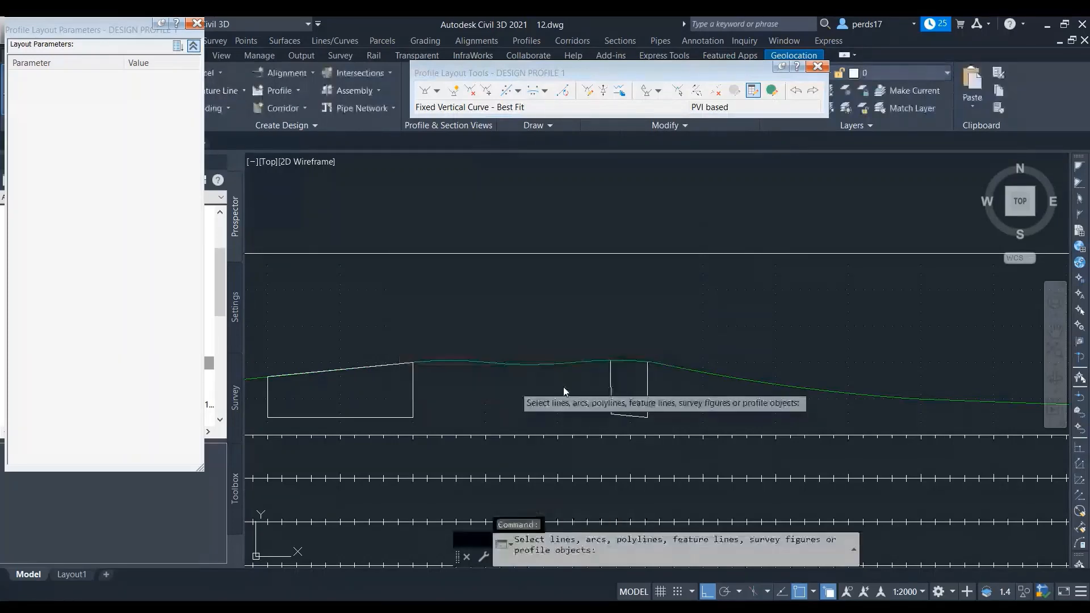
left_click(517, 367)
scroll(500, 372, "down", 4)
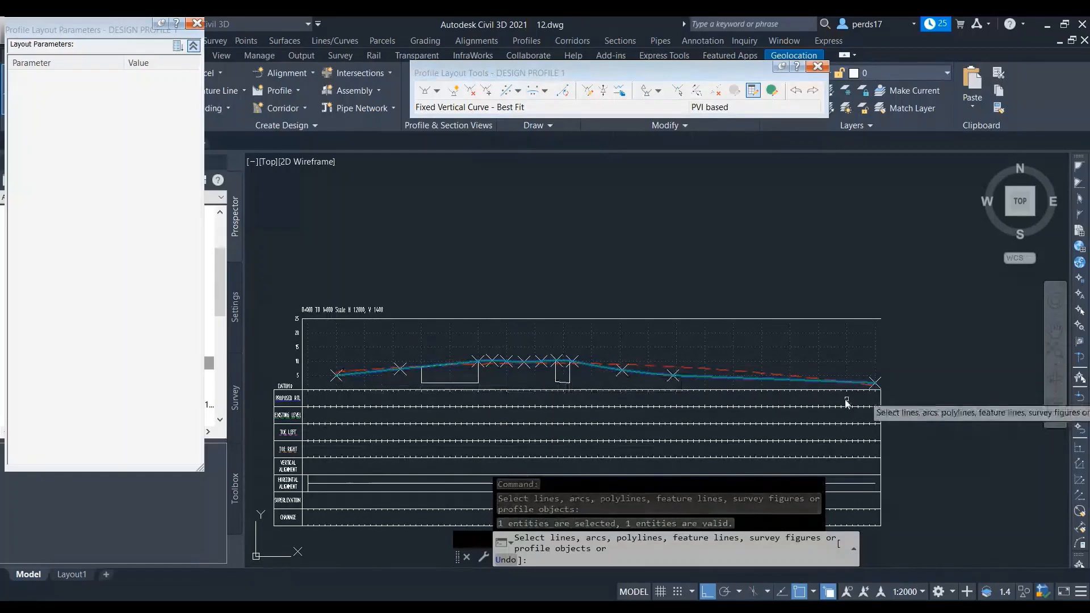
right_click(724, 343)
left_click(734, 344)
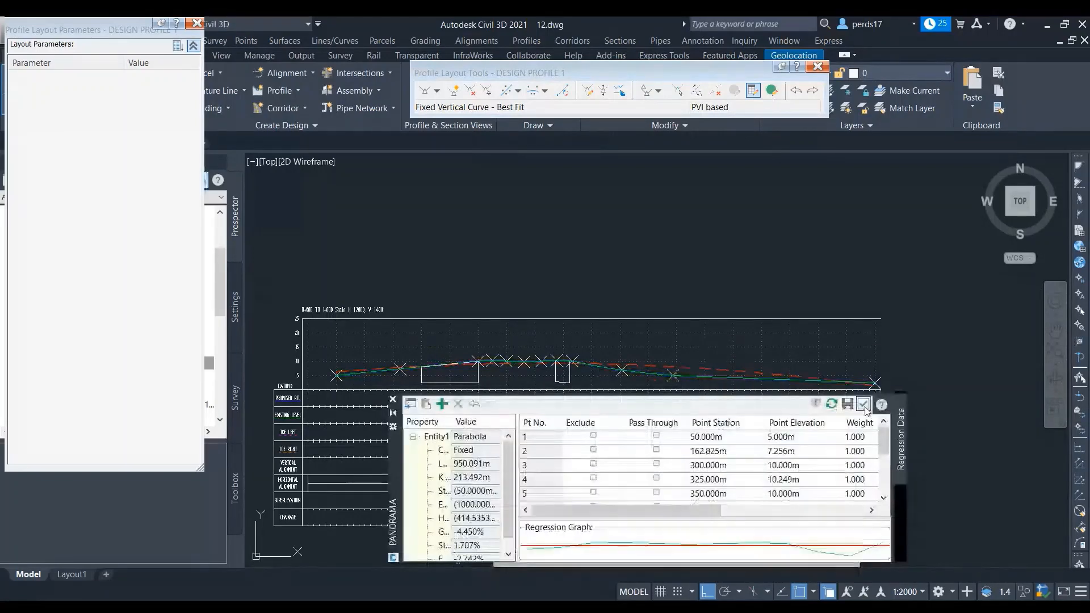
left_click(864, 404)
Examine how the best-fit vertical curve and its labels run along the green profile from start to end
scroll(568, 358, "up", 3)
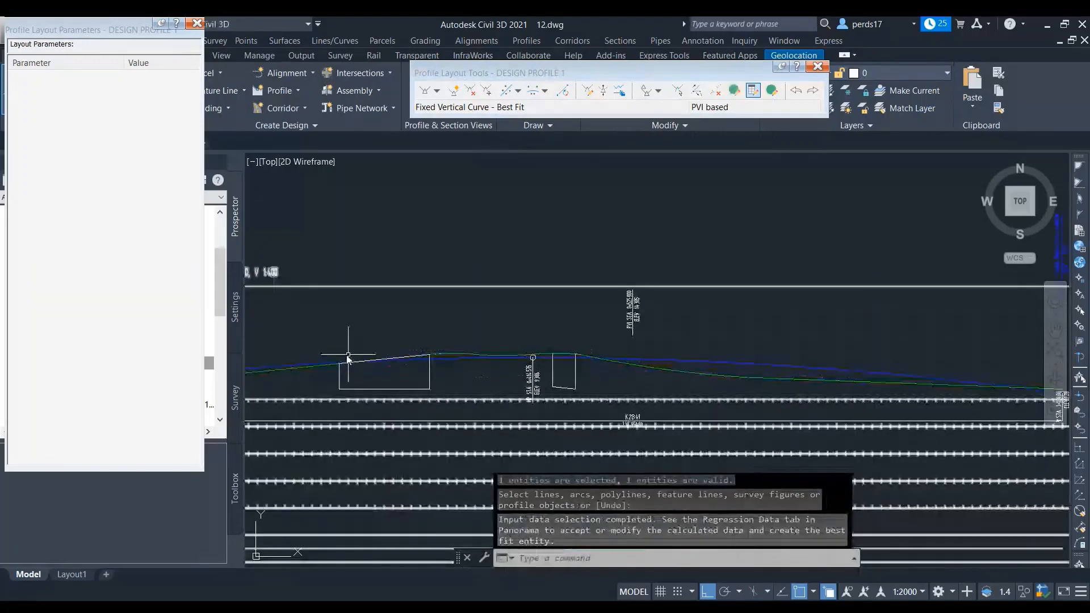
scroll(577, 354, "down", 2)
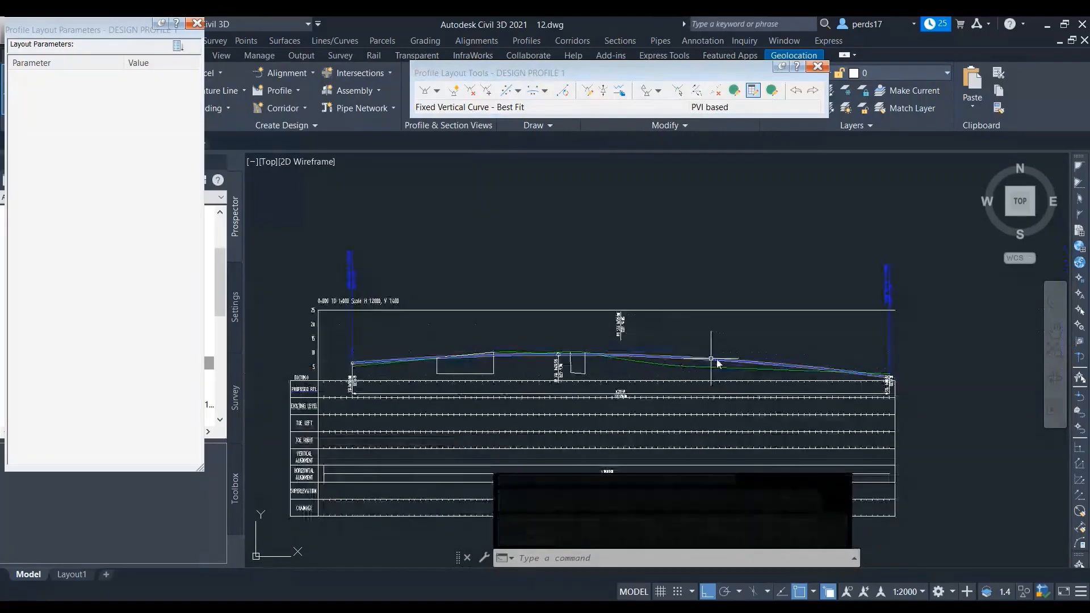
scroll(410, 358, "up", 2)
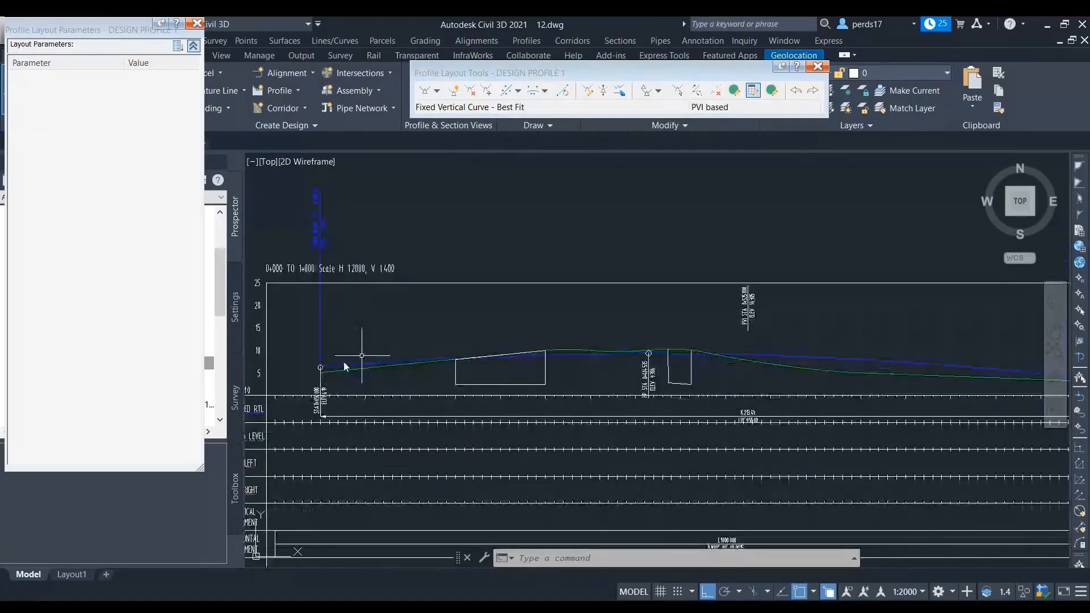
scroll(431, 341, "down", 3)
scroll(492, 348, "up", 1)
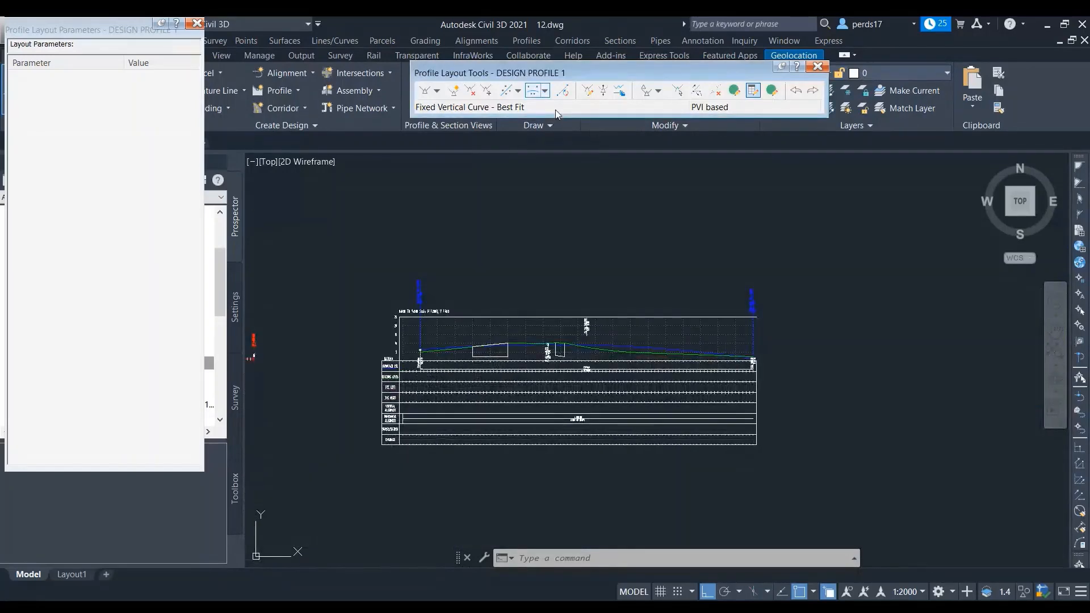
left_click(545, 91)
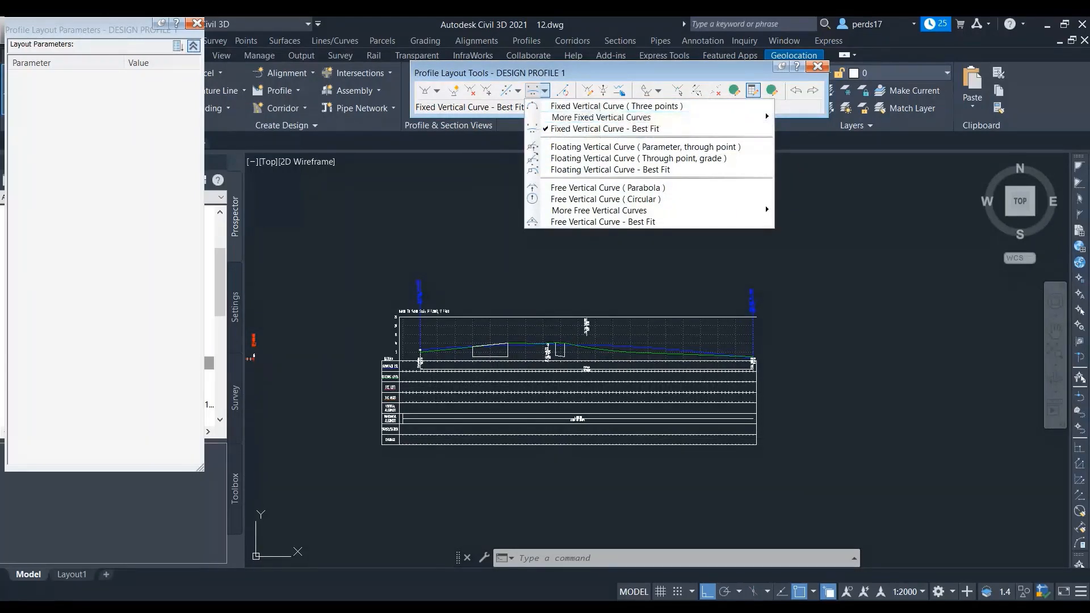
key("Escape")
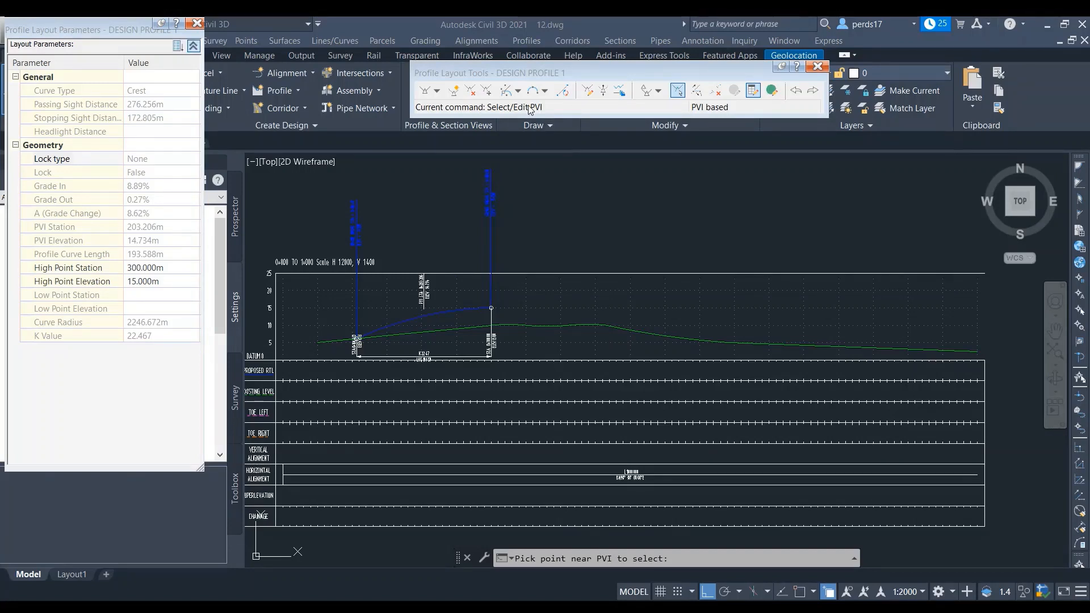
Examine the crest curve's grade in, grade out and other layout parameters
left_click(518, 91)
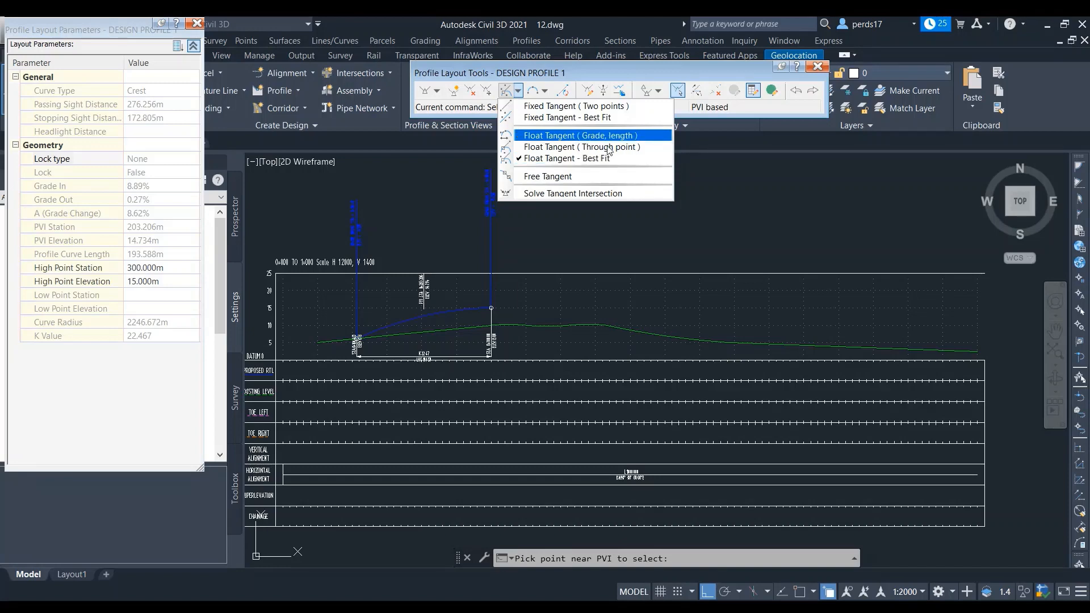
left_click(596, 74)
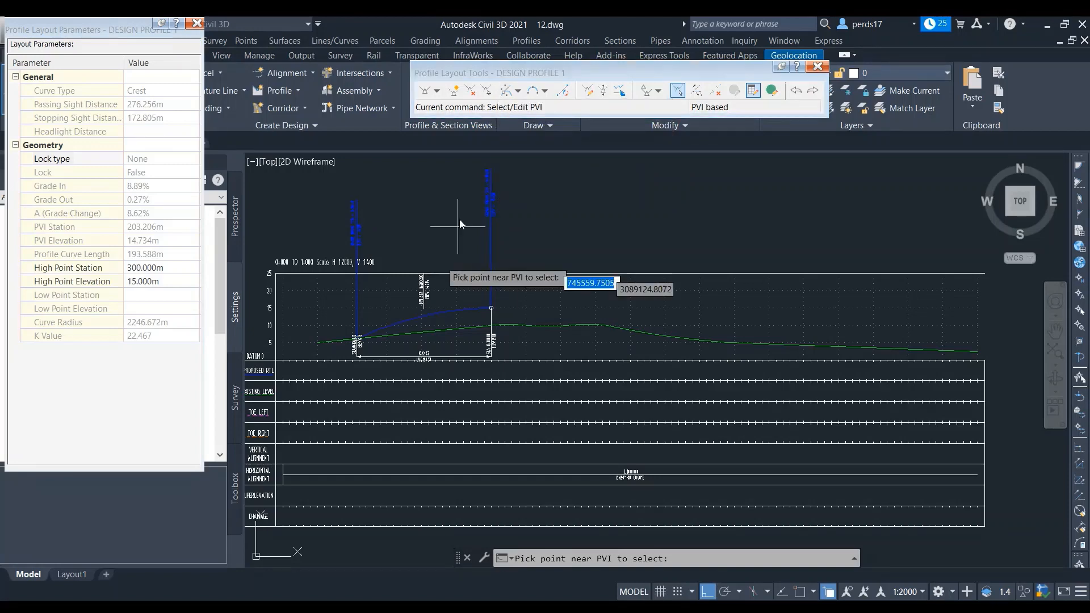
scroll(380, 336, "up", 2)
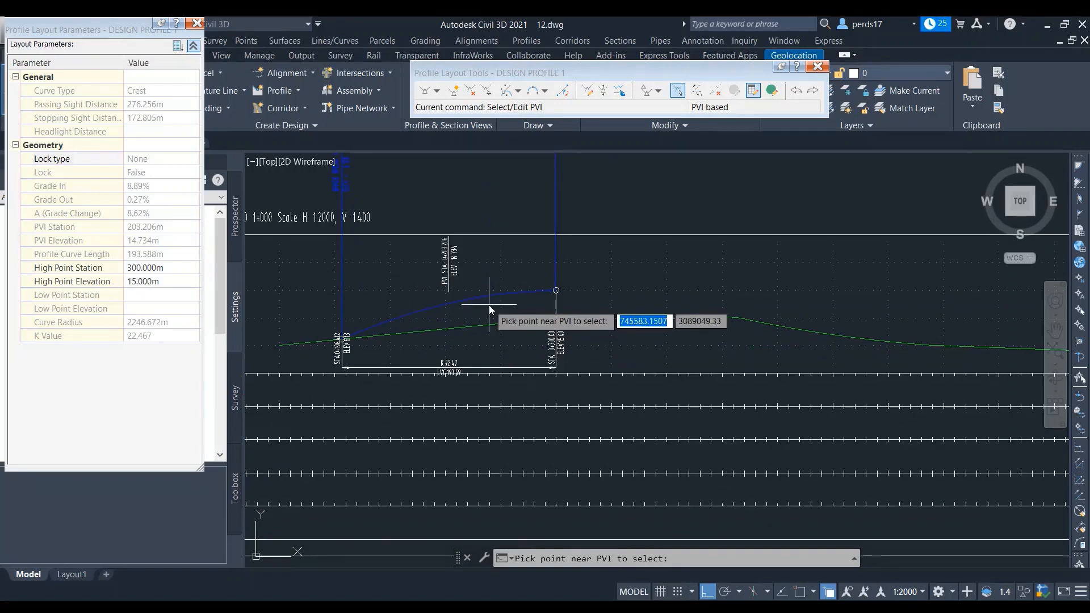
left_click(675, 91)
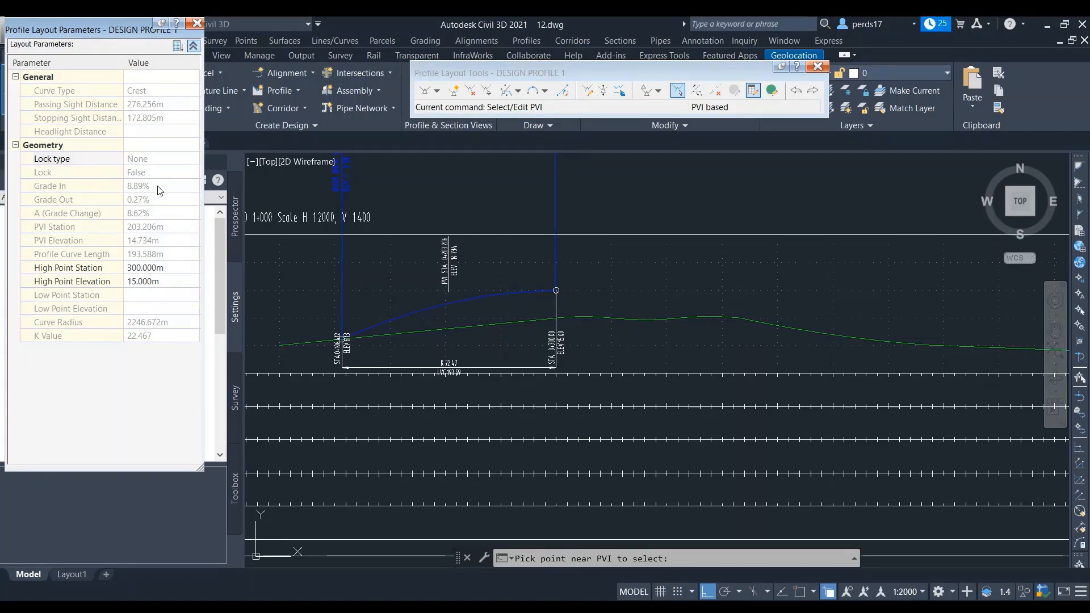
Draw a Float Tangent (Grade, length) attached to the end portion of the crest curve with a 4% grade and 80 m length
left_click(518, 91)
left_click(547, 137)
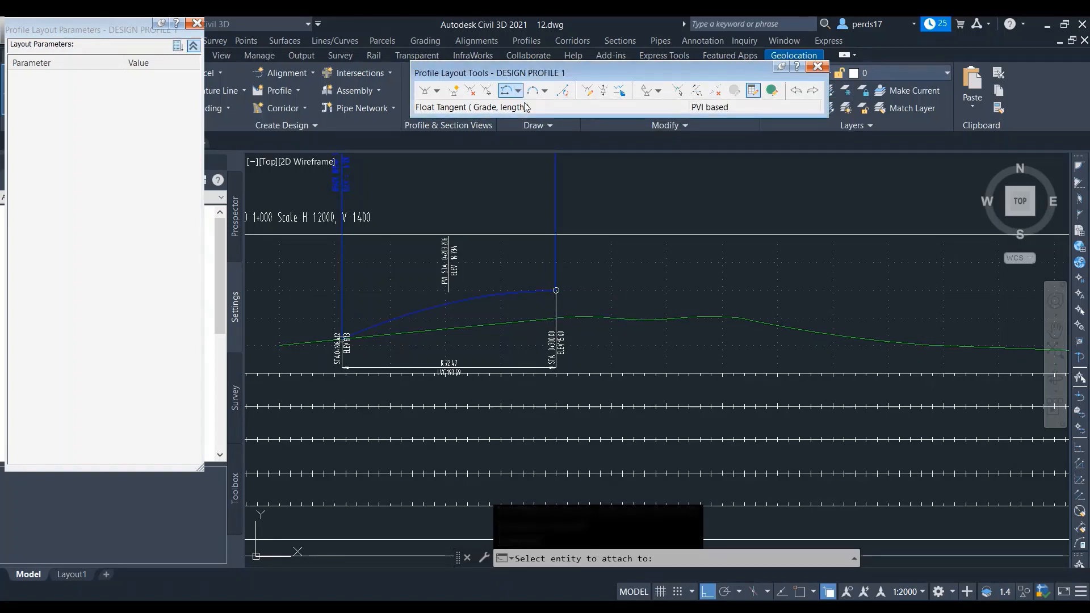
left_click(486, 297)
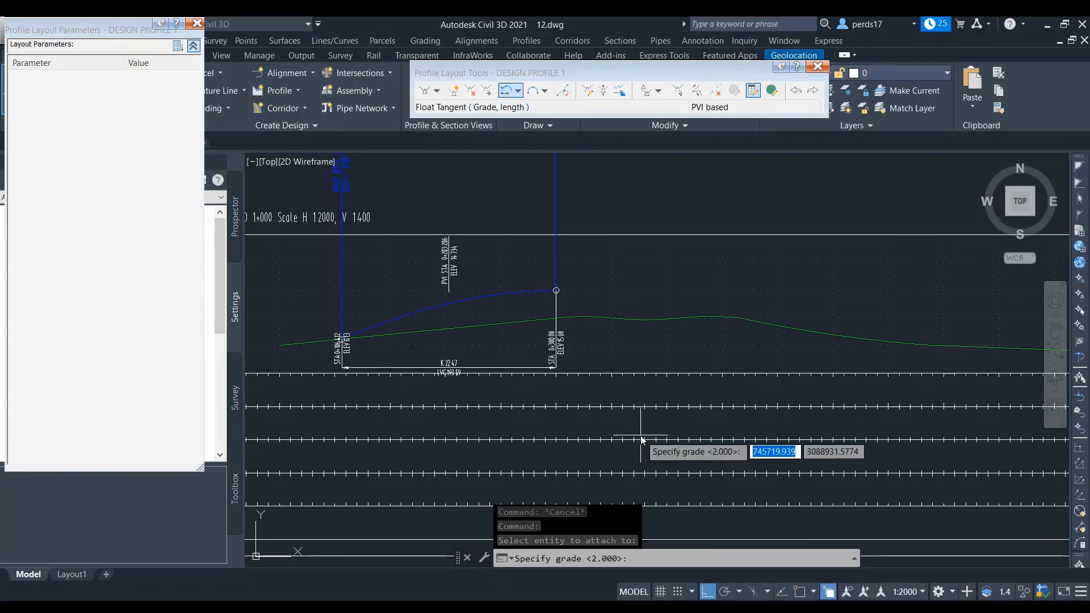
type("4")
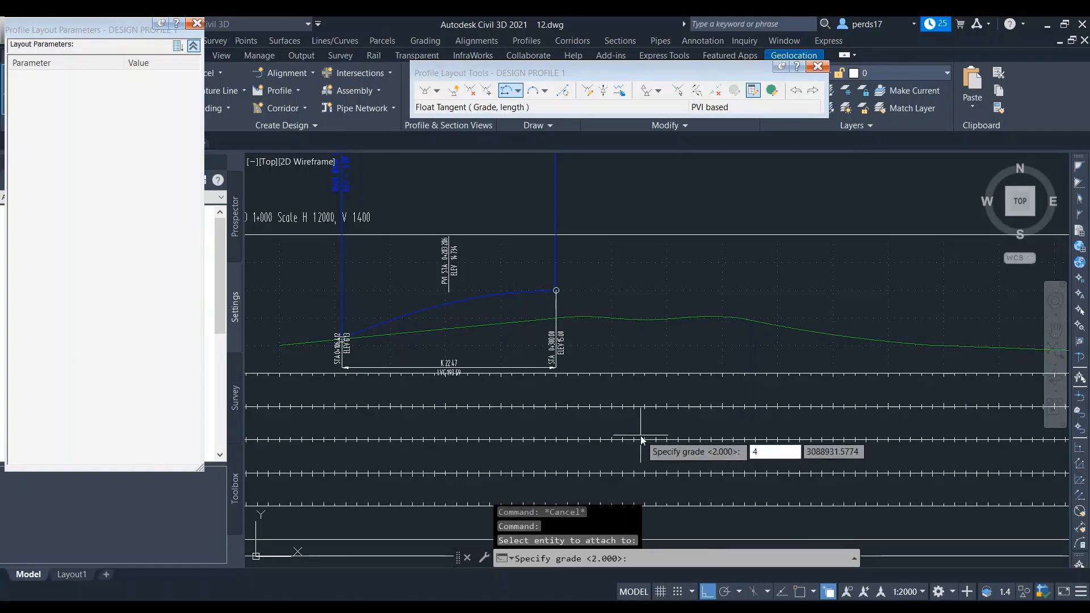
key("Return")
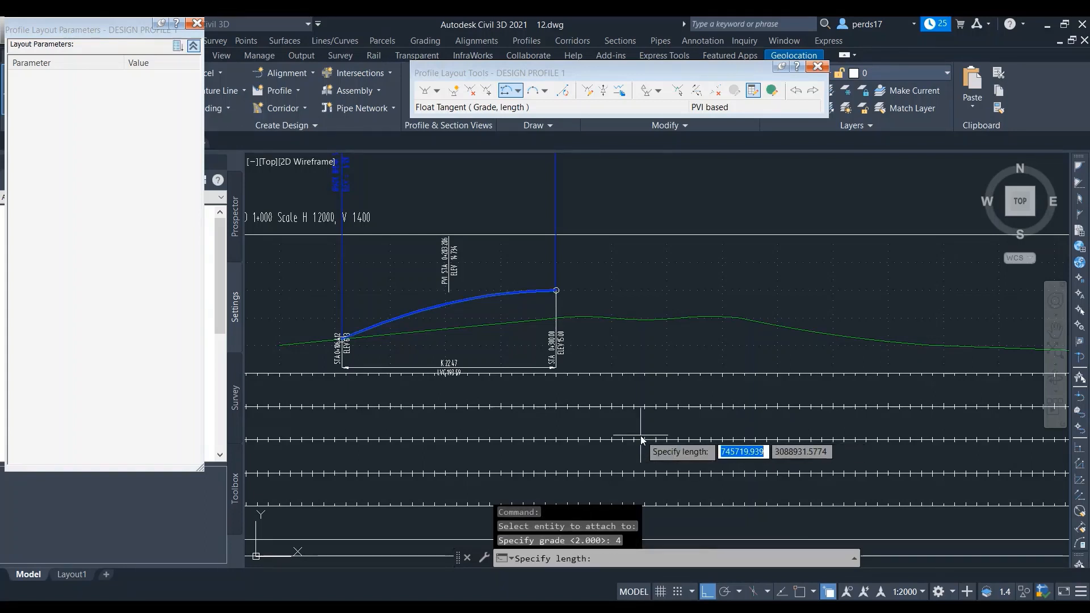
type("80")
key("Return")
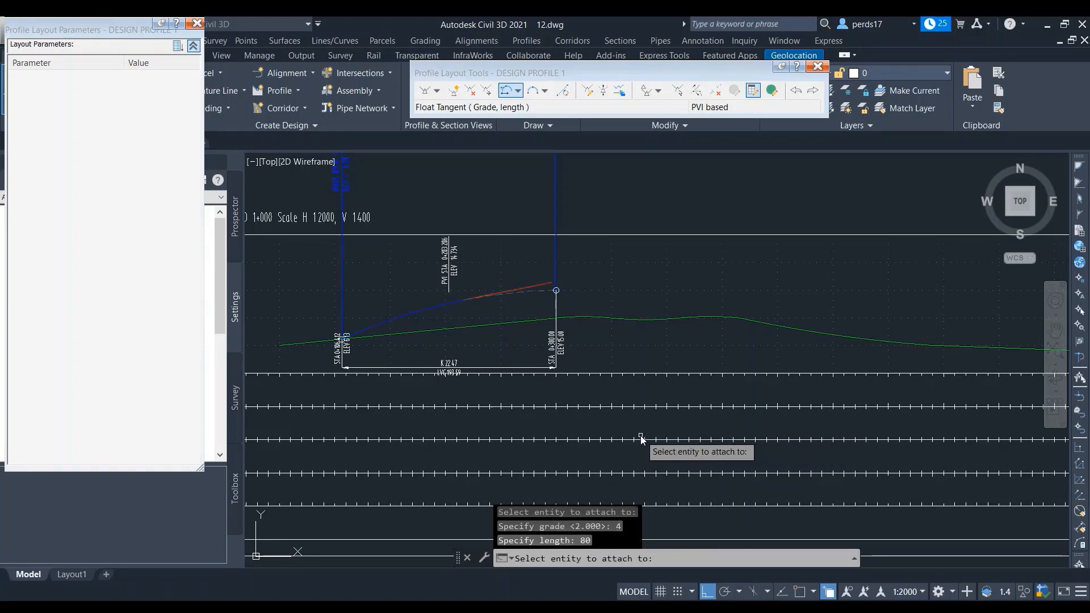
key("Escape")
Inspect the floating tangent's grade label and the layout parameters of the crest curve it is attached to
scroll(570, 304, "up", 3)
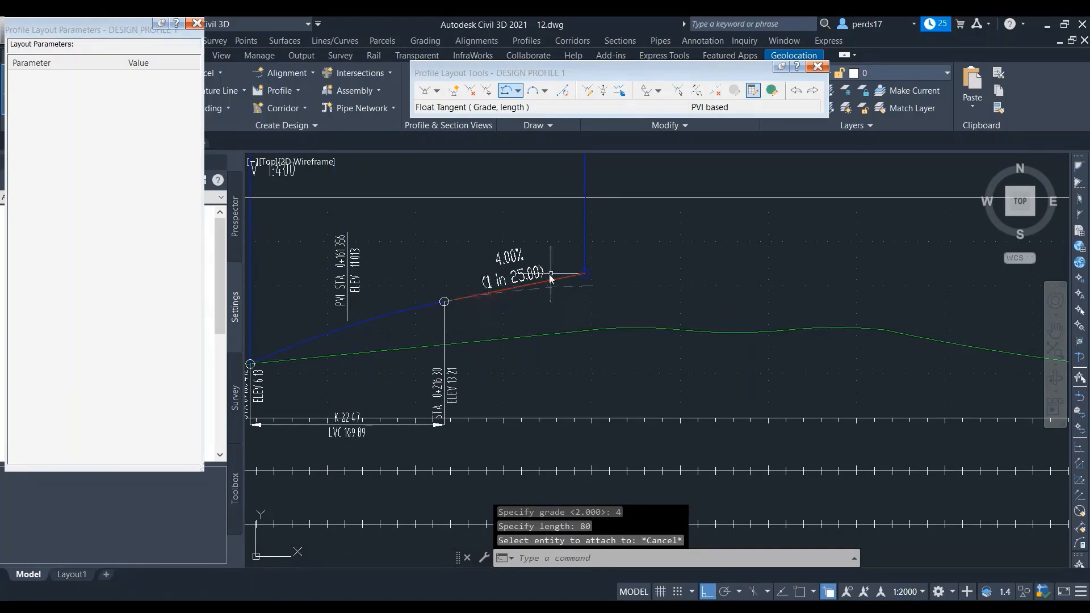
left_click(678, 90)
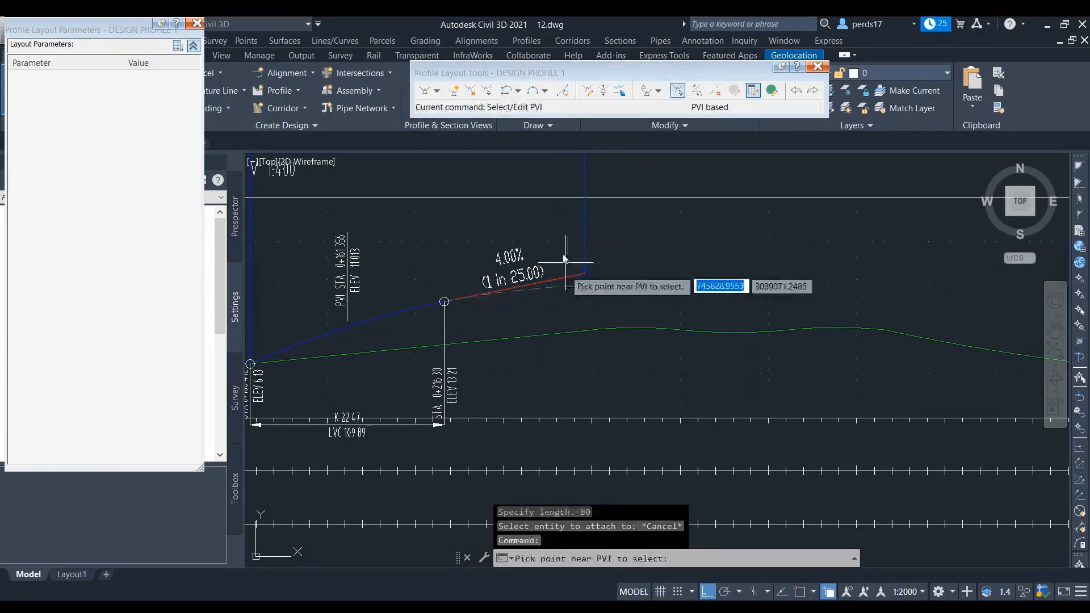
left_click(559, 279)
left_click(382, 313)
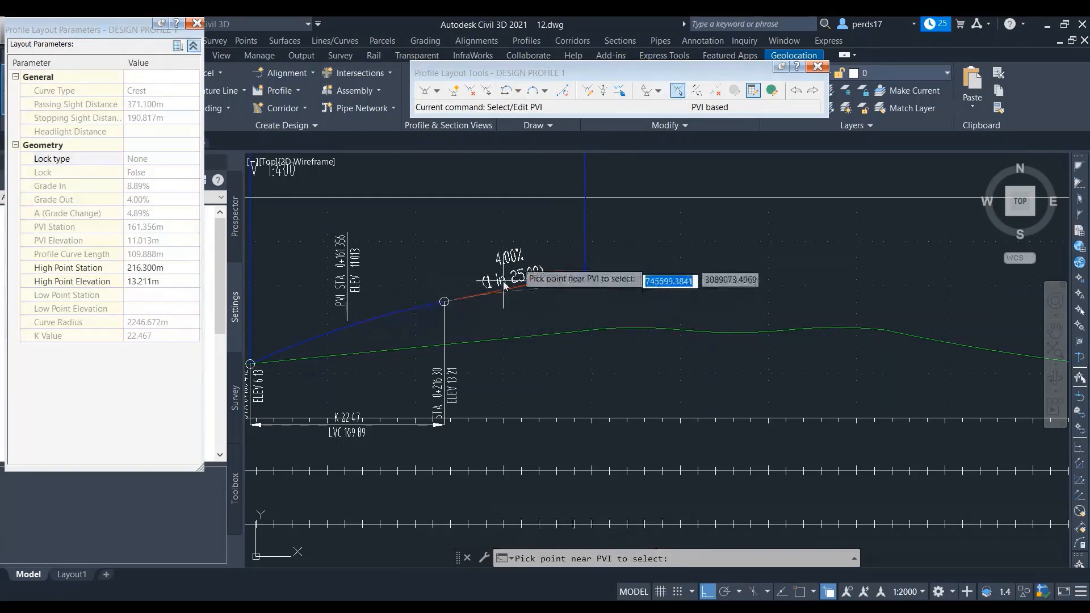
scroll(548, 283, "down", 2)
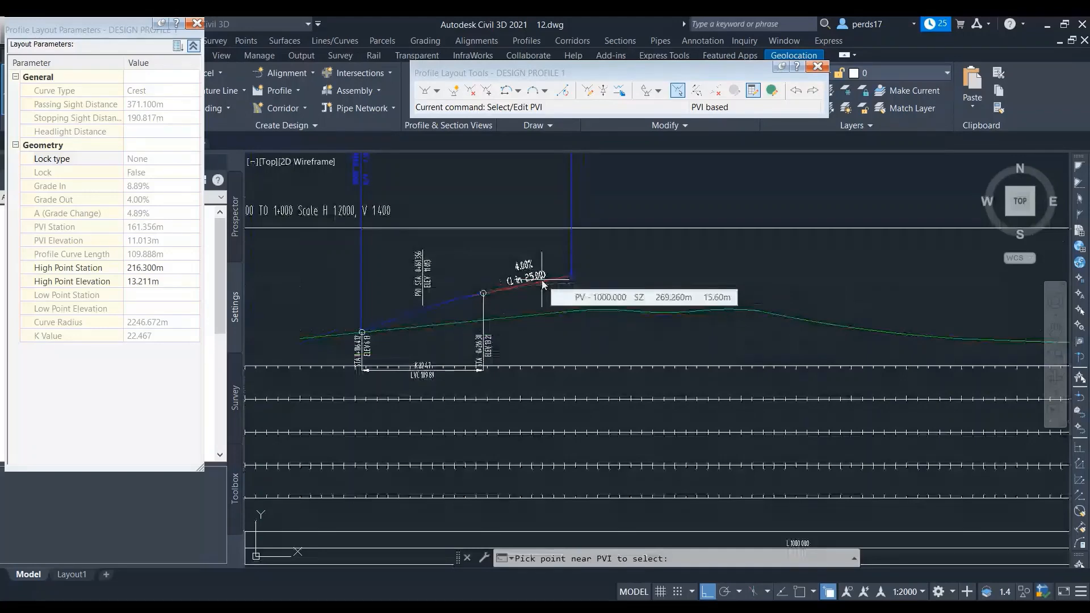
key("Escape")
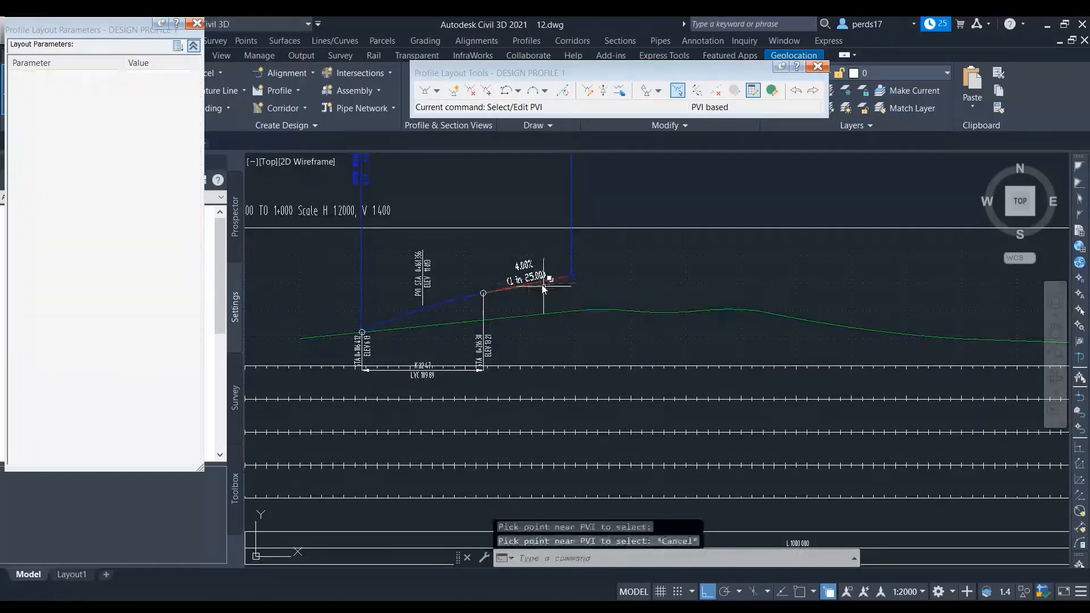
Delete the 4% floating tangent attached to the crest curve
scroll(560, 264, "down", 5)
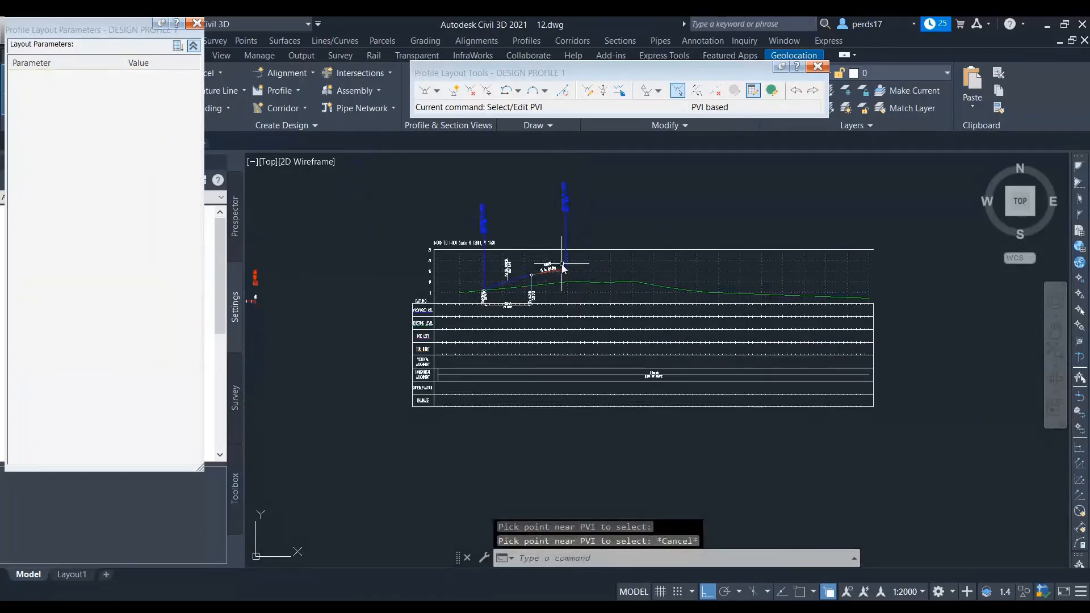
scroll(506, 263, "up", 5)
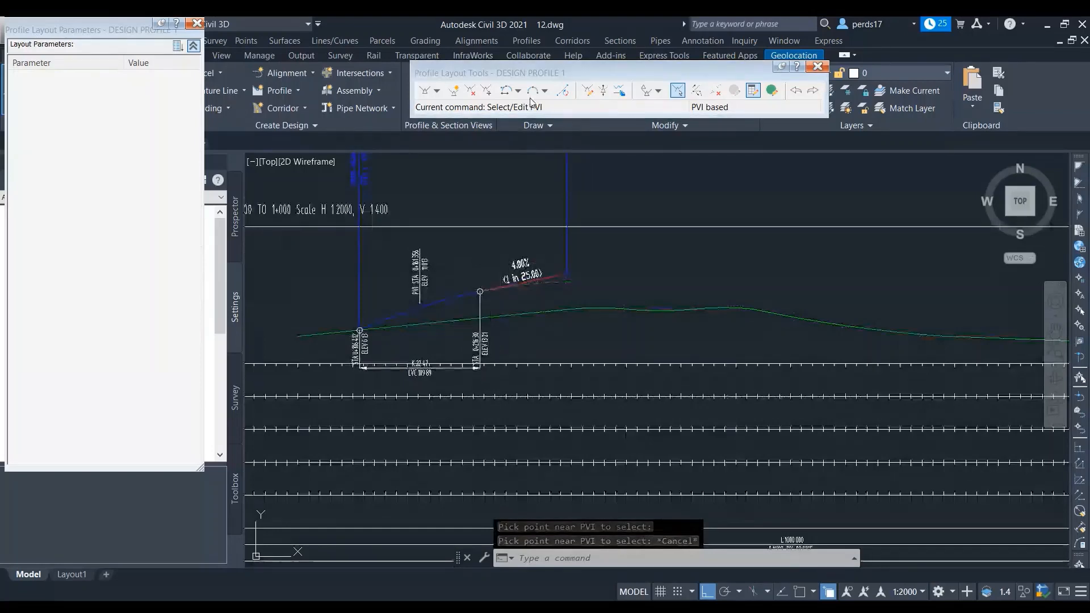
left_click(715, 90)
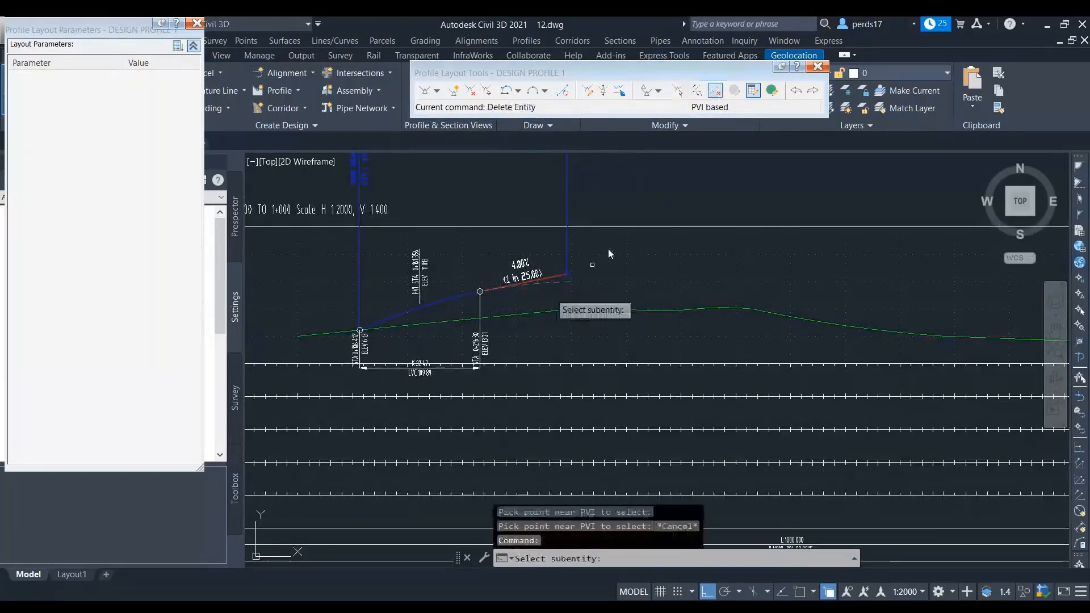
left_click(550, 278)
key("Escape")
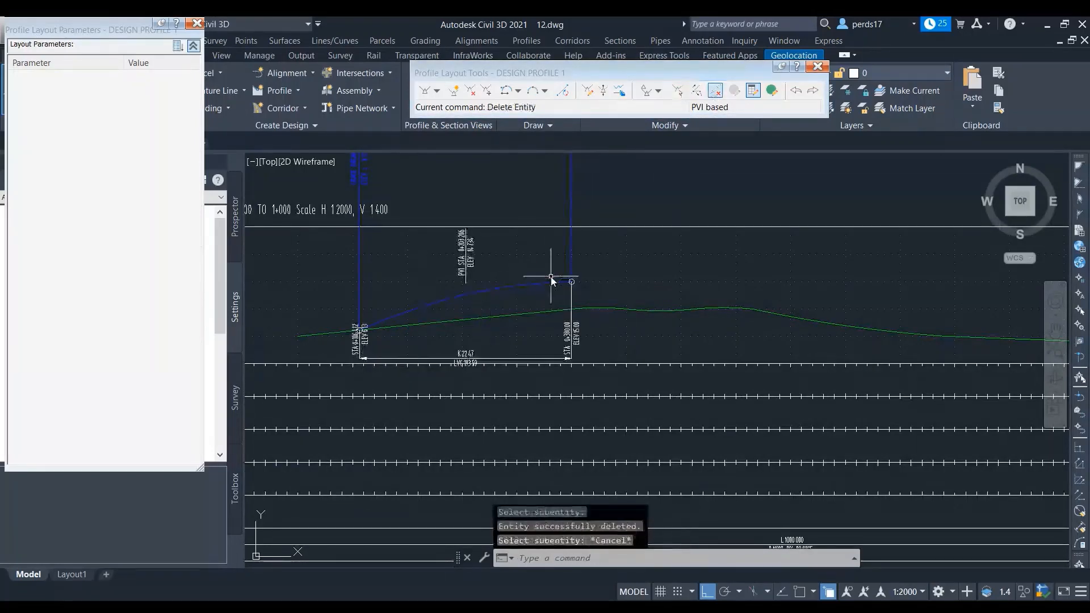
Draw a Float Tangent (Through point) attached to the crest curve's end, passing through a point near station 465 m and elevation 20 m
left_click(518, 90)
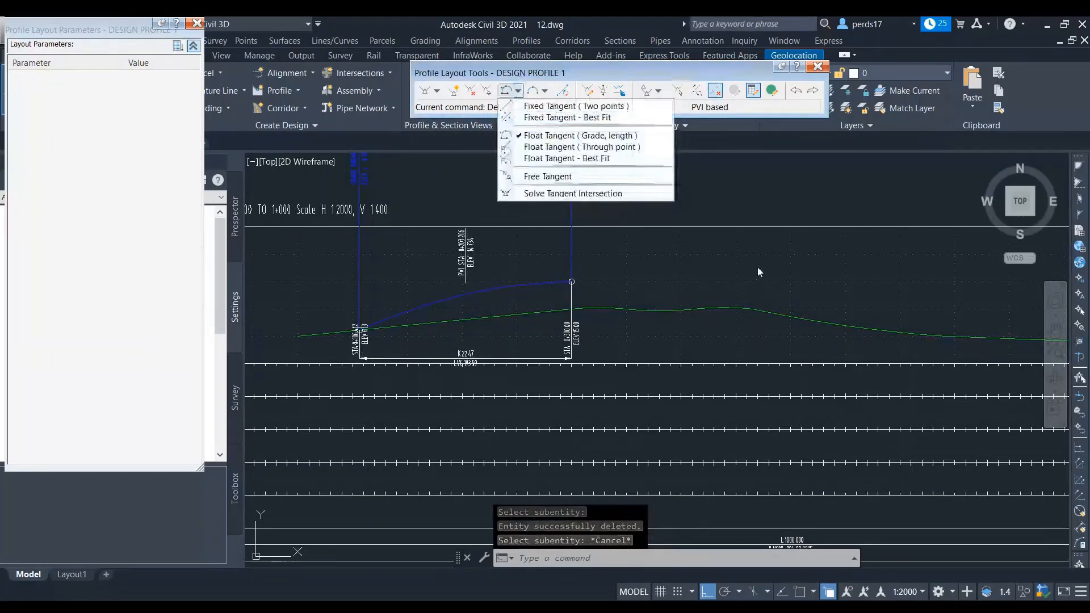
left_click(573, 147)
scroll(545, 282, "up", 3)
left_click(526, 282)
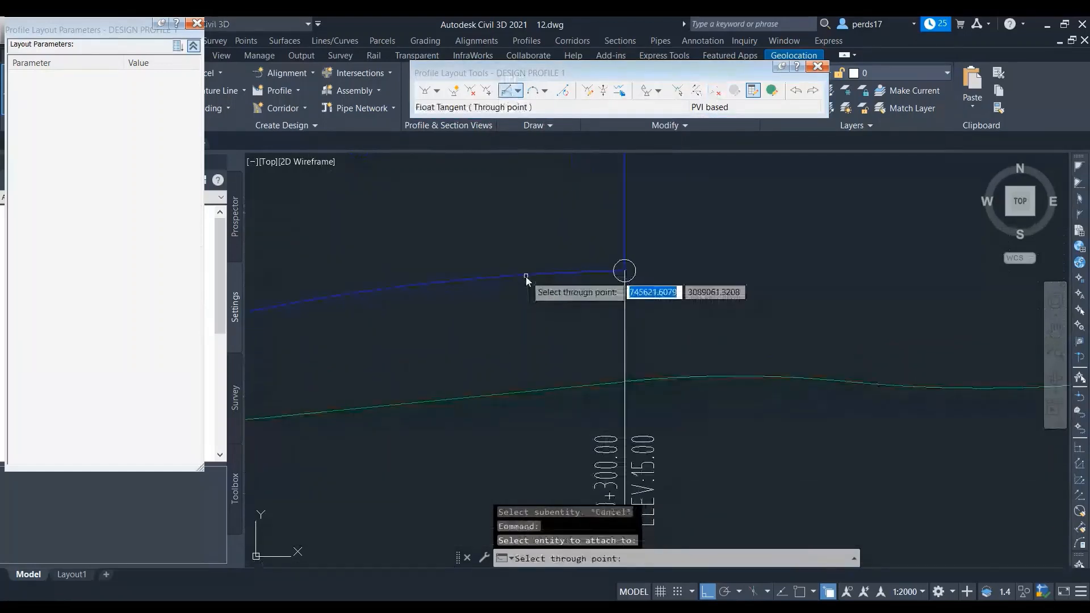
scroll(523, 293, "down", 5)
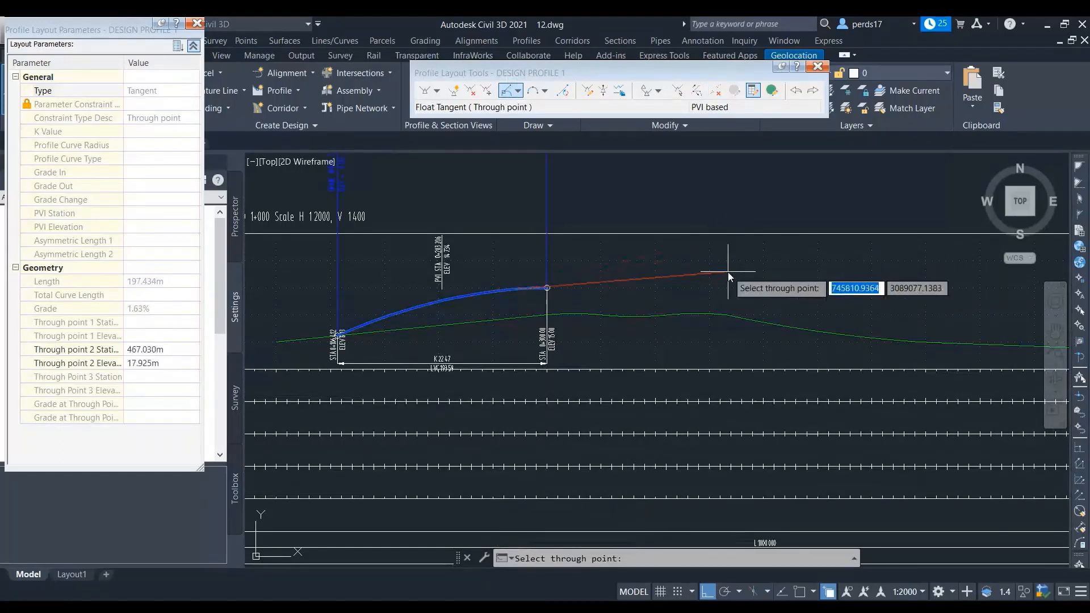
left_click(729, 290)
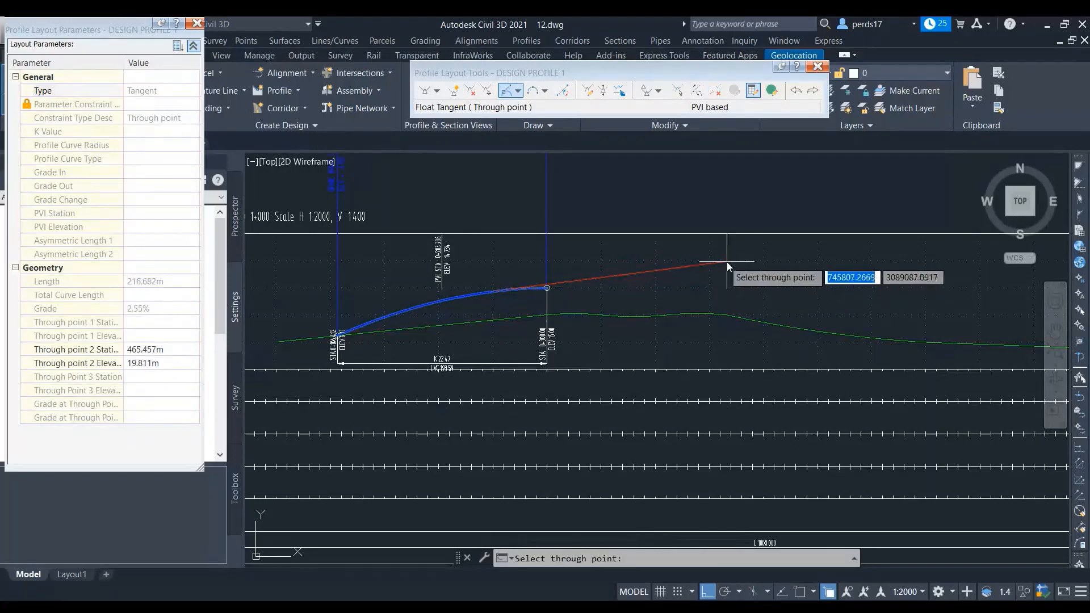
left_click(725, 263)
key("Return")
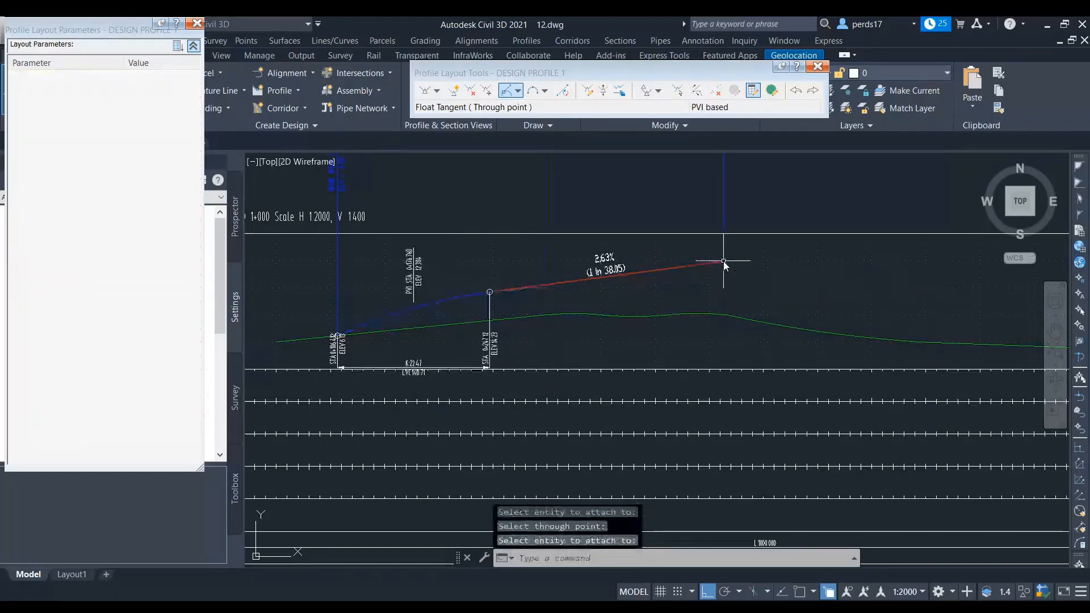
scroll(478, 301, "up", 2)
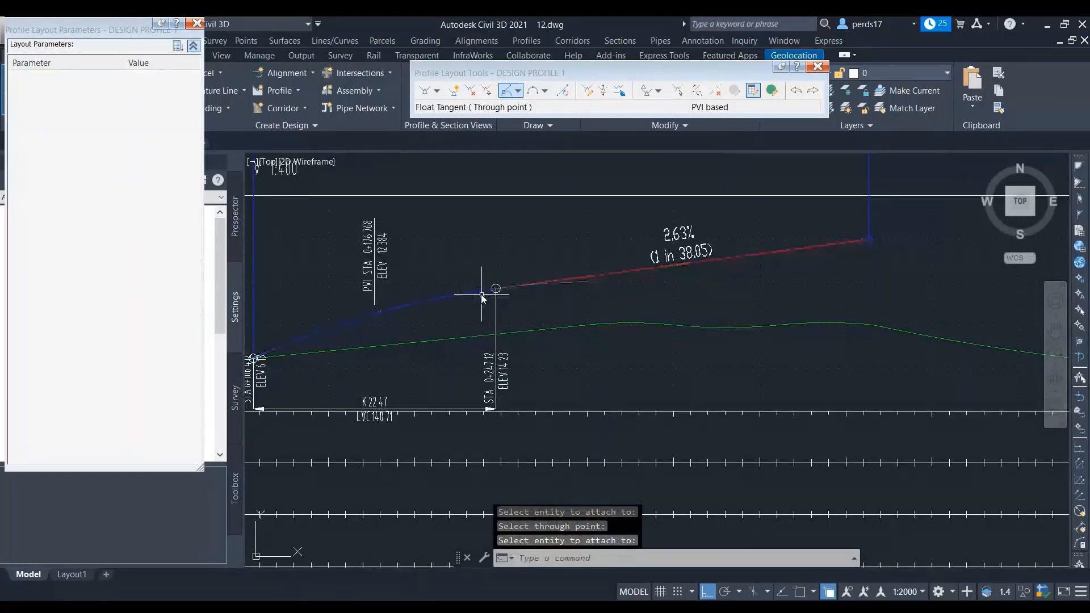
key("Escape")
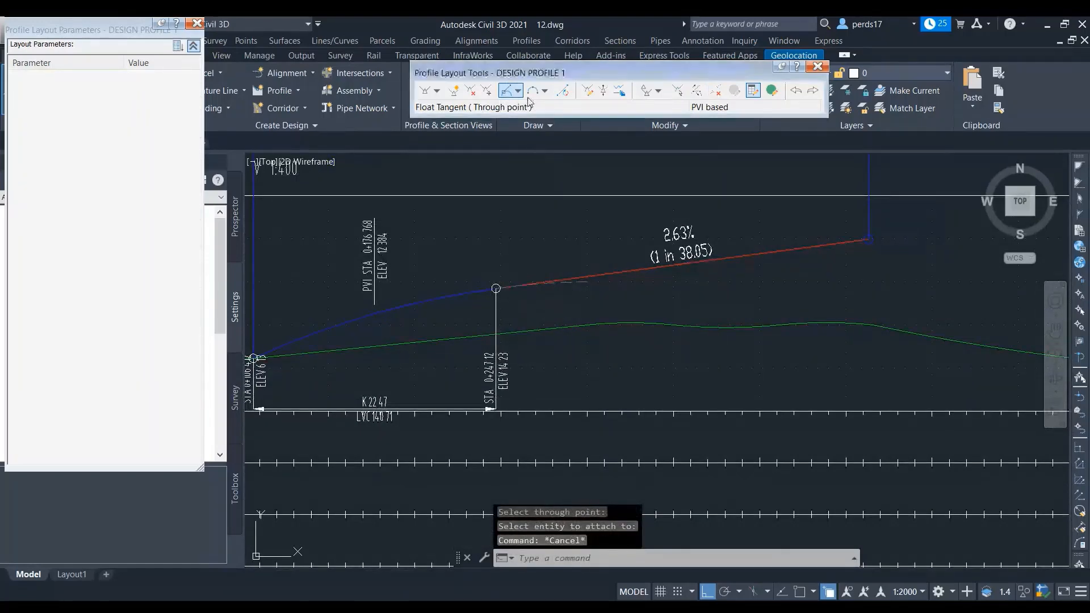
Delete the through-point floating tangent attached to the crest curve
left_click(715, 91)
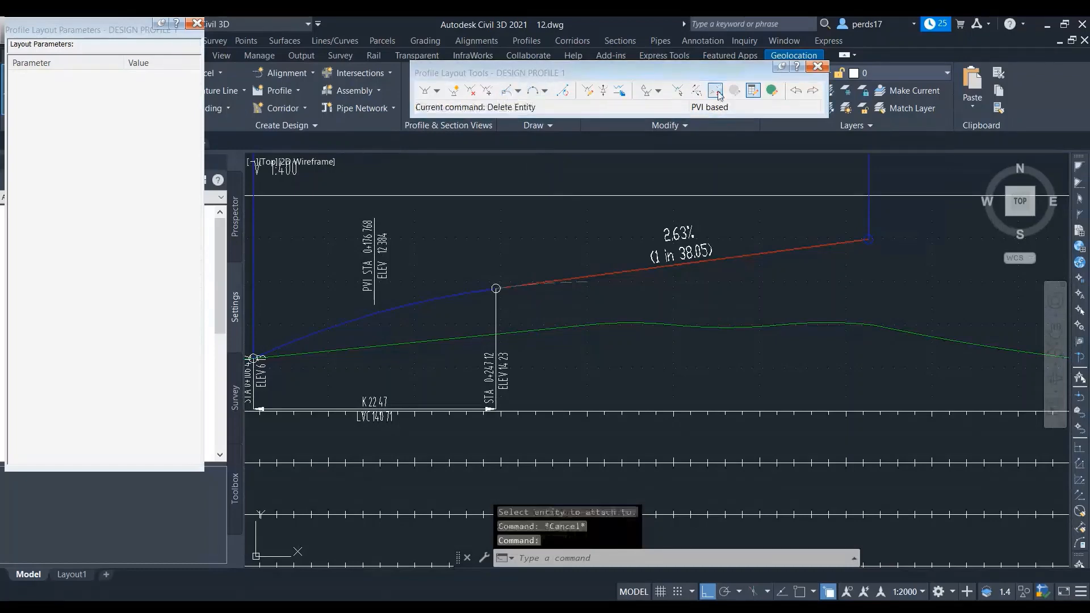
left_click(745, 257)
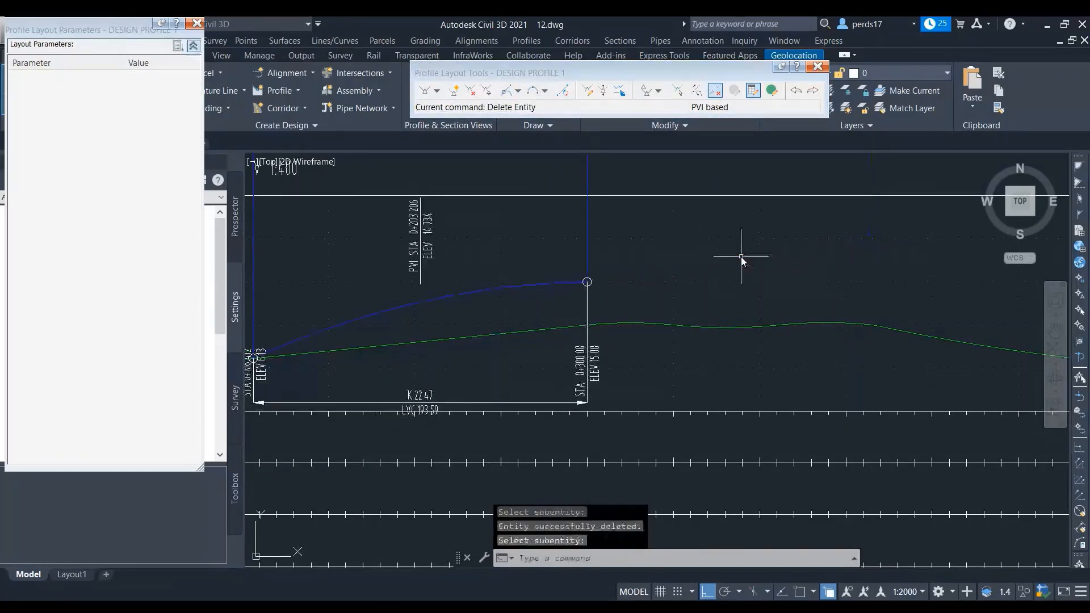
Set up a Float Tangent - Best Fit attached to the crest curve's end portion, with input points picked by clicking on the screen
left_click(518, 91)
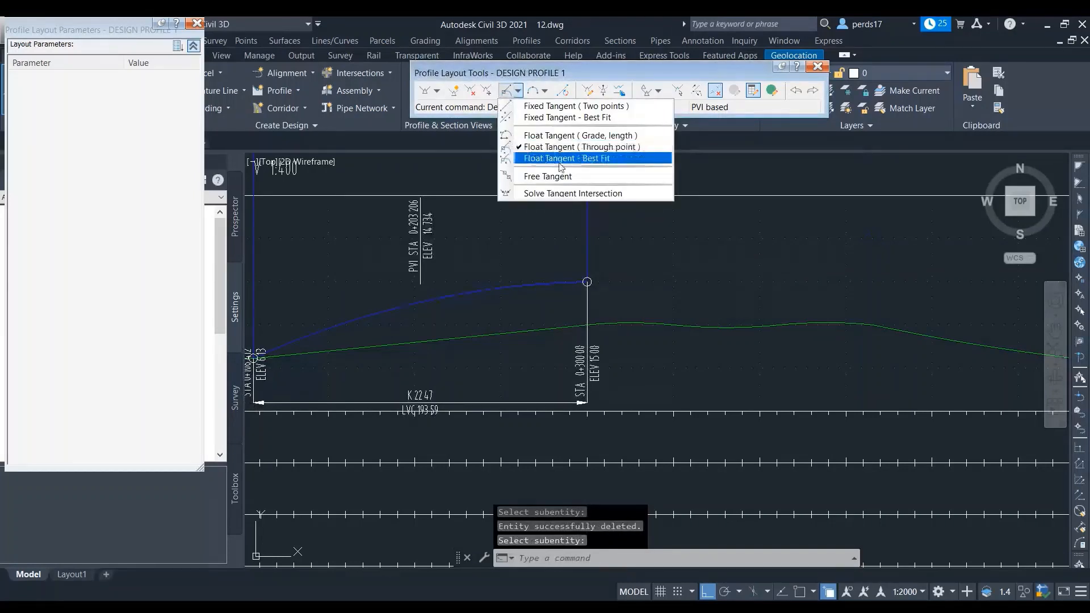
left_click(558, 157)
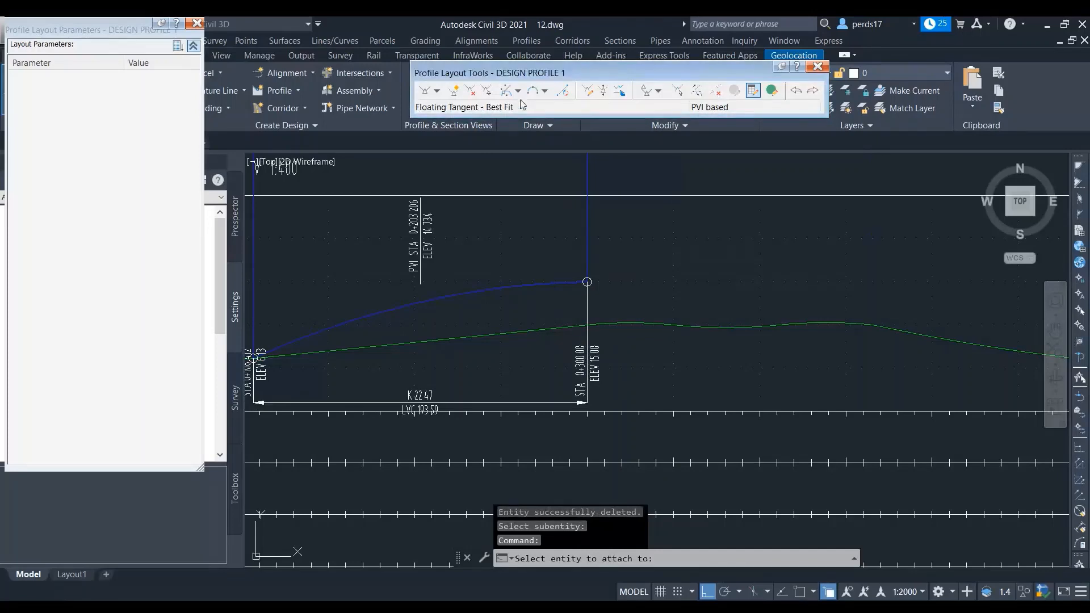
scroll(543, 285, "down", 1)
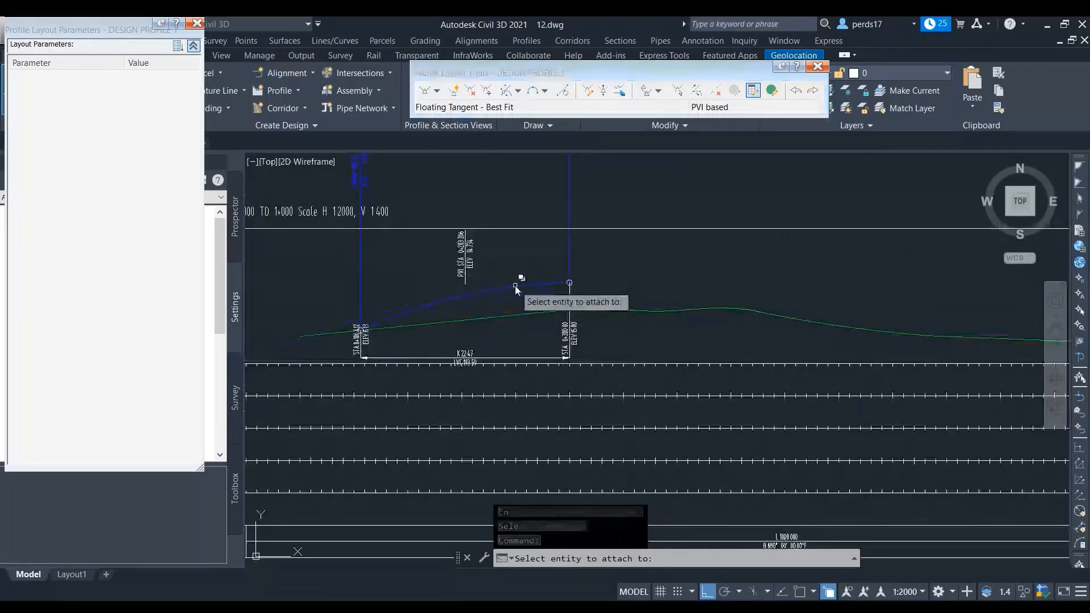
scroll(548, 287, "up", 5)
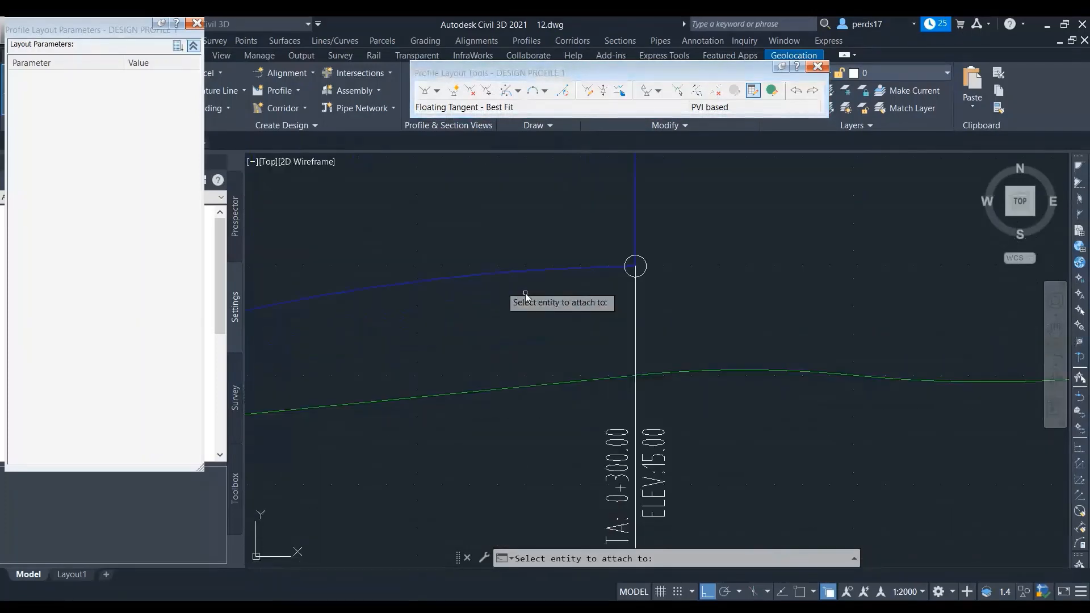
left_click(492, 277)
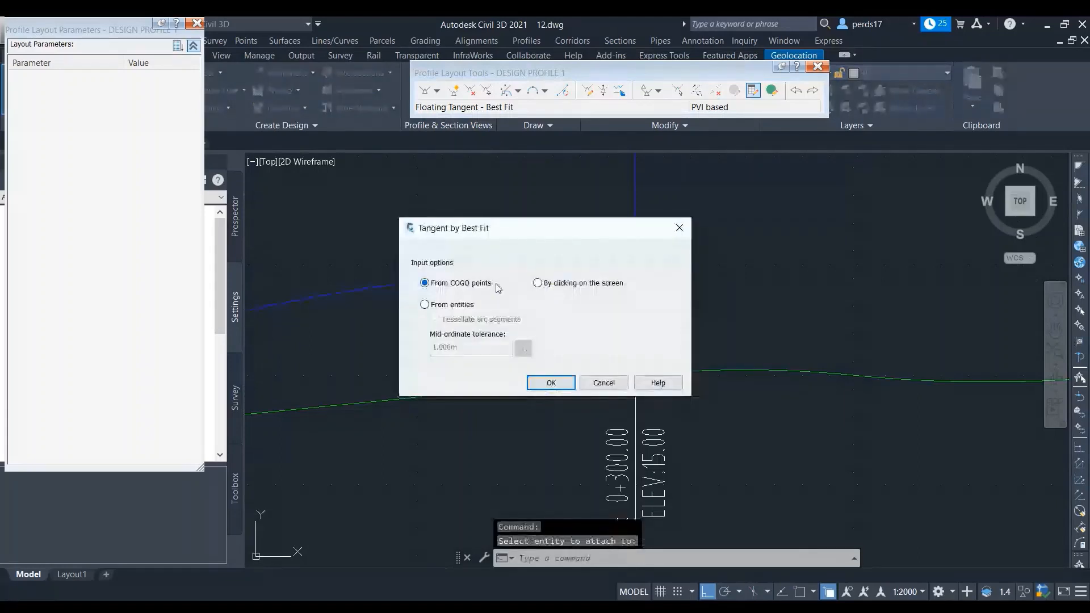
left_click(537, 283)
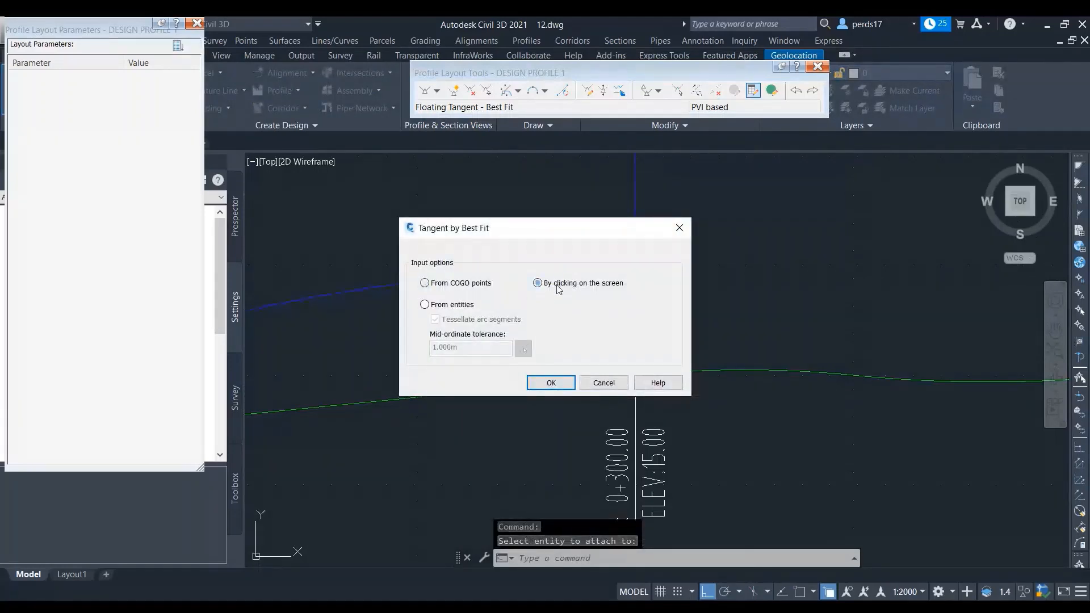
left_click(551, 383)
Specify five zigzag regression points between about stations 346 m and 647 m, and create the best-fit floating tangent from them
scroll(560, 384, "down", 2)
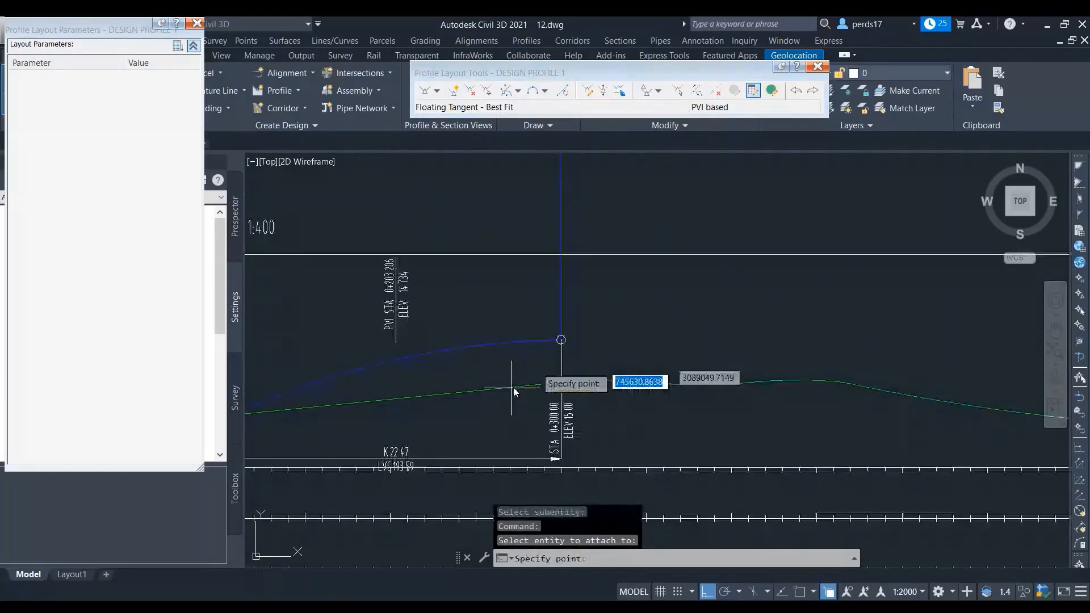
left_click(638, 323)
left_click(767, 355)
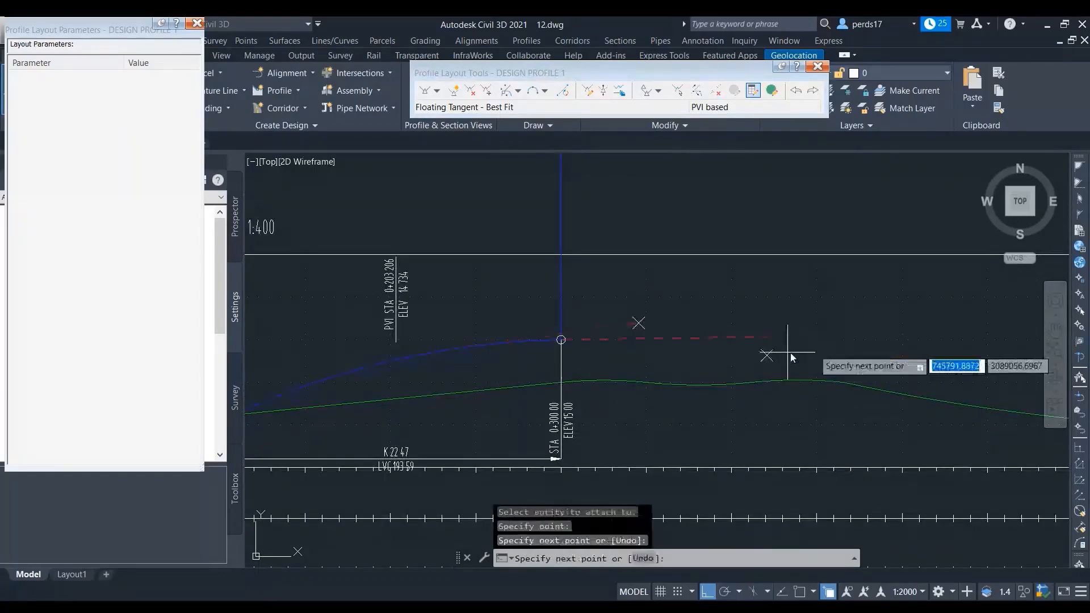
left_click(889, 319)
middle_click_drag(896, 356, 632, 355)
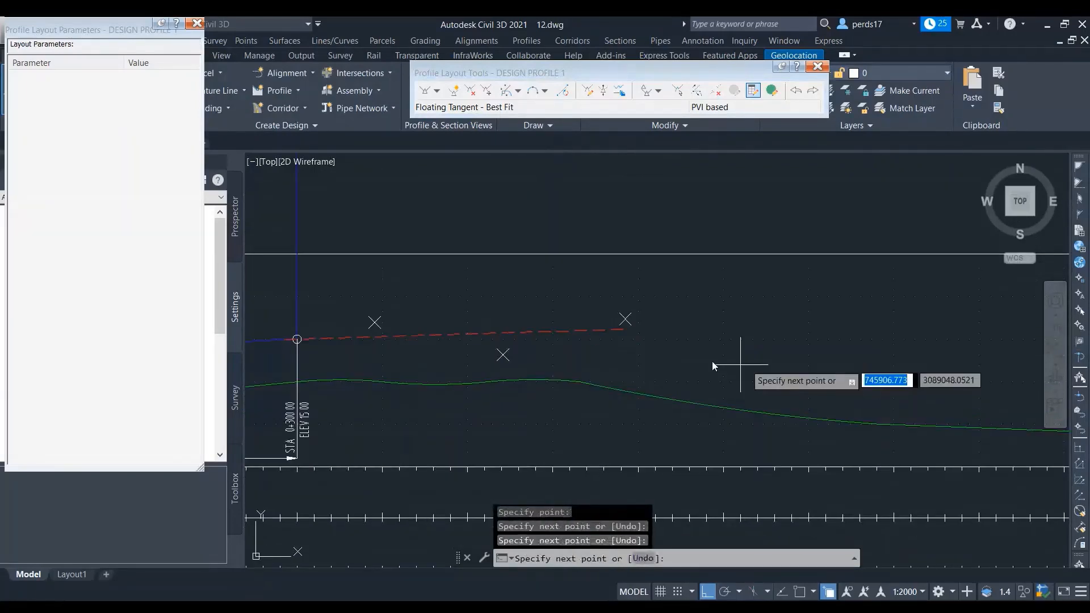
left_click(746, 364)
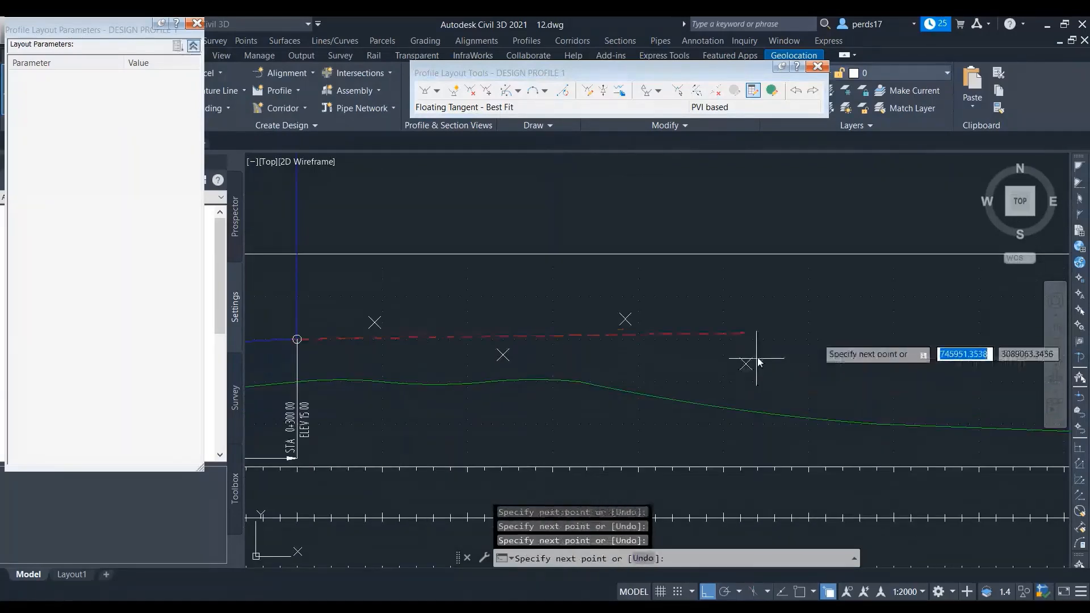
left_click(889, 320)
right_click(890, 321)
left_click(910, 326)
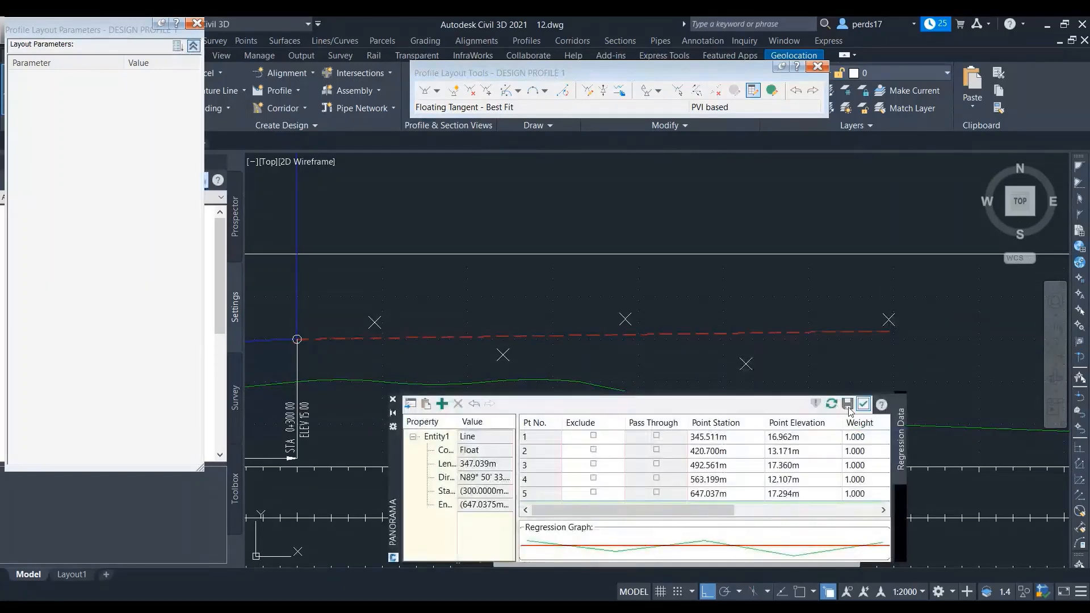
left_click(863, 404)
middle_click_drag(335, 356, 496, 345)
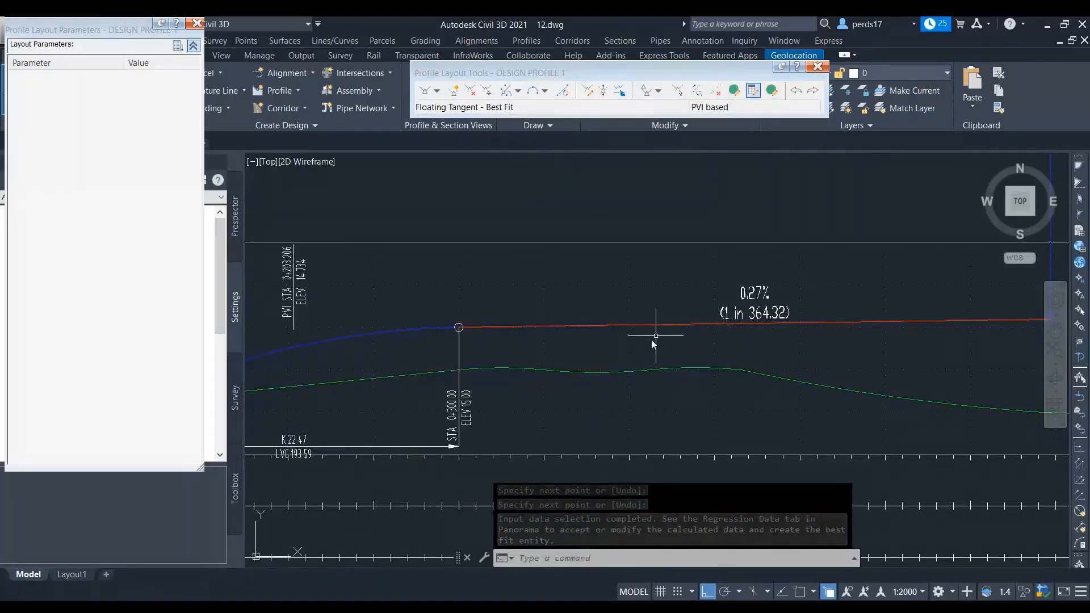
left_click(517, 90)
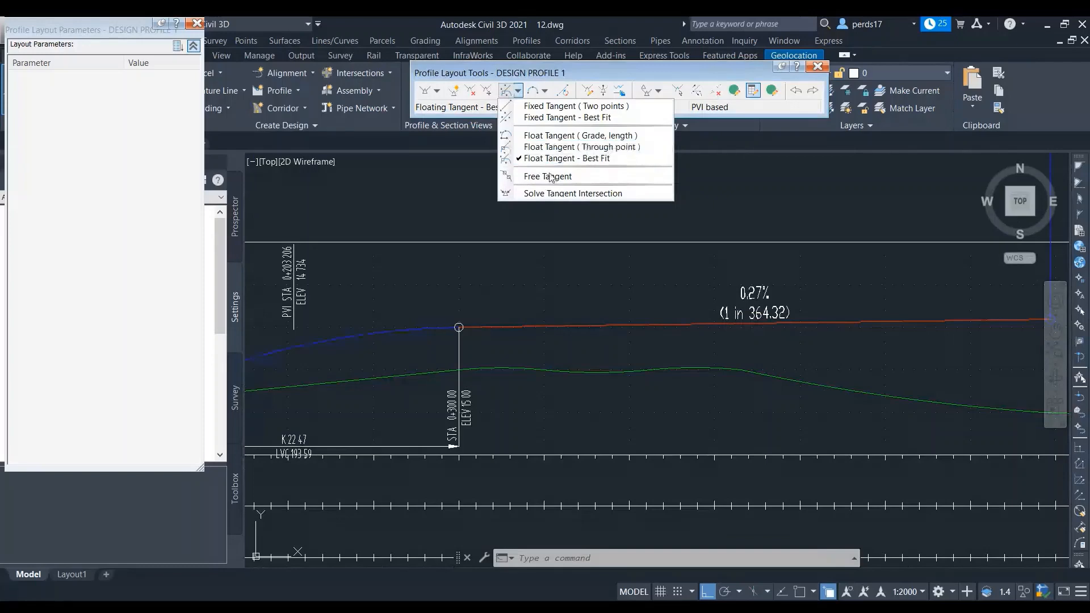
left_click(531, 301)
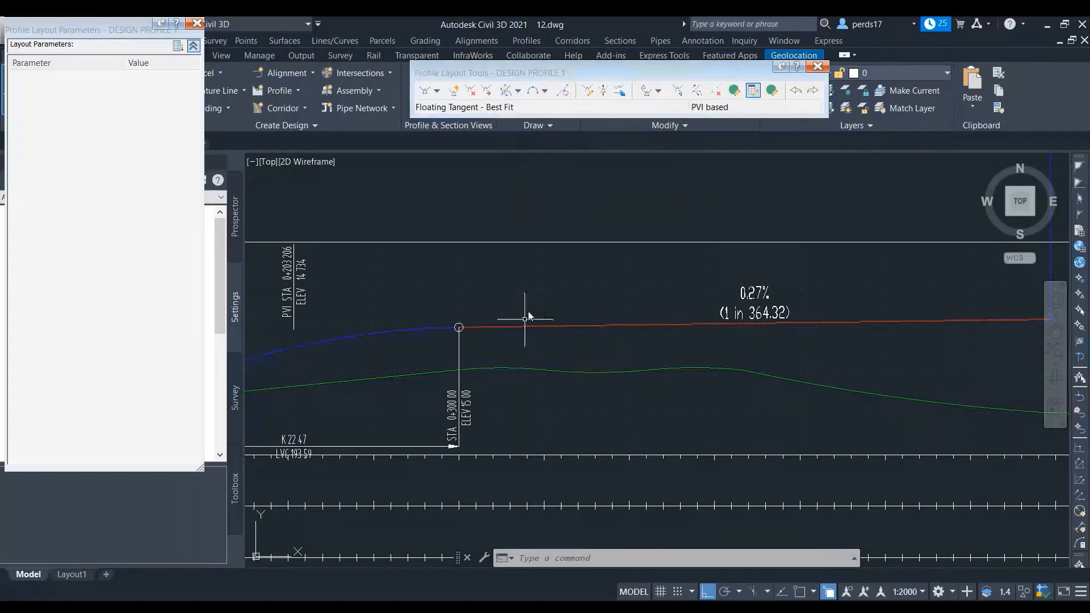
key("Escape")
Try stretching the best-fit floating tangent from its free end grip
left_click(383, 331)
scroll(428, 339, "down", 2)
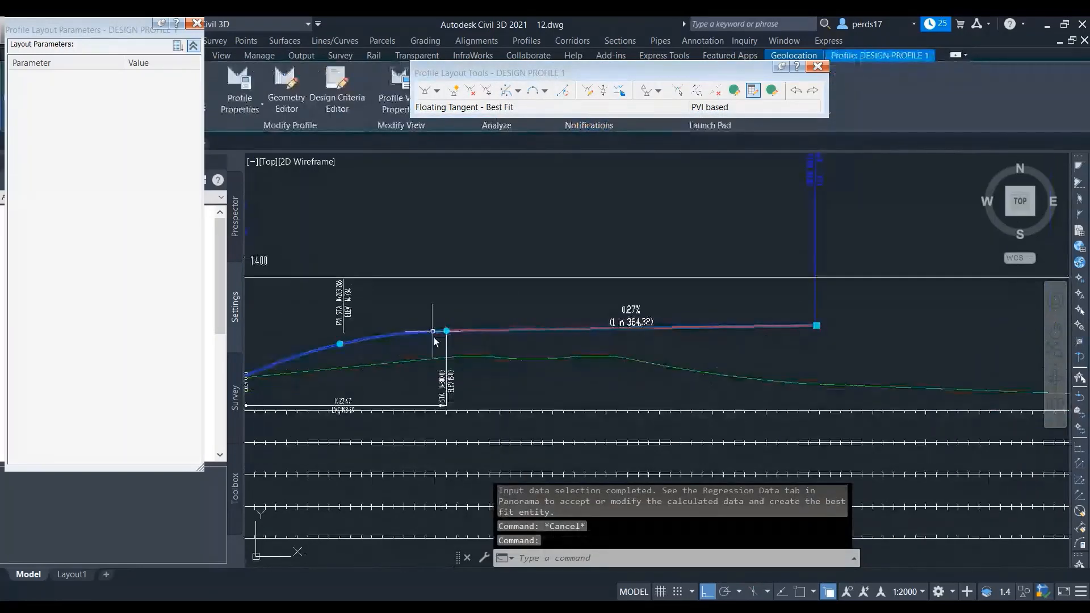
left_click(817, 326)
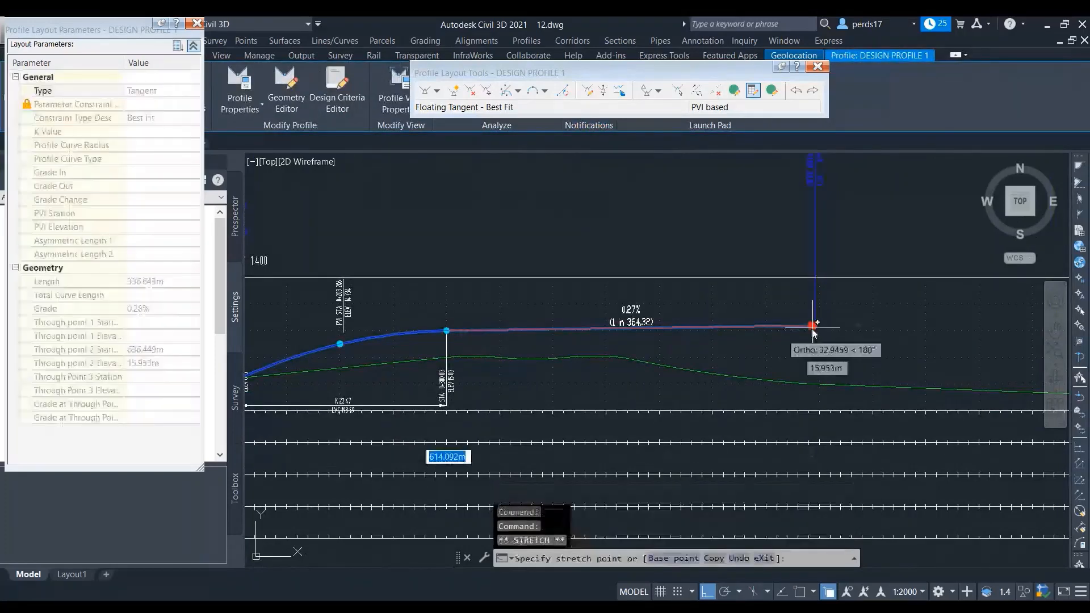
key("Escape")
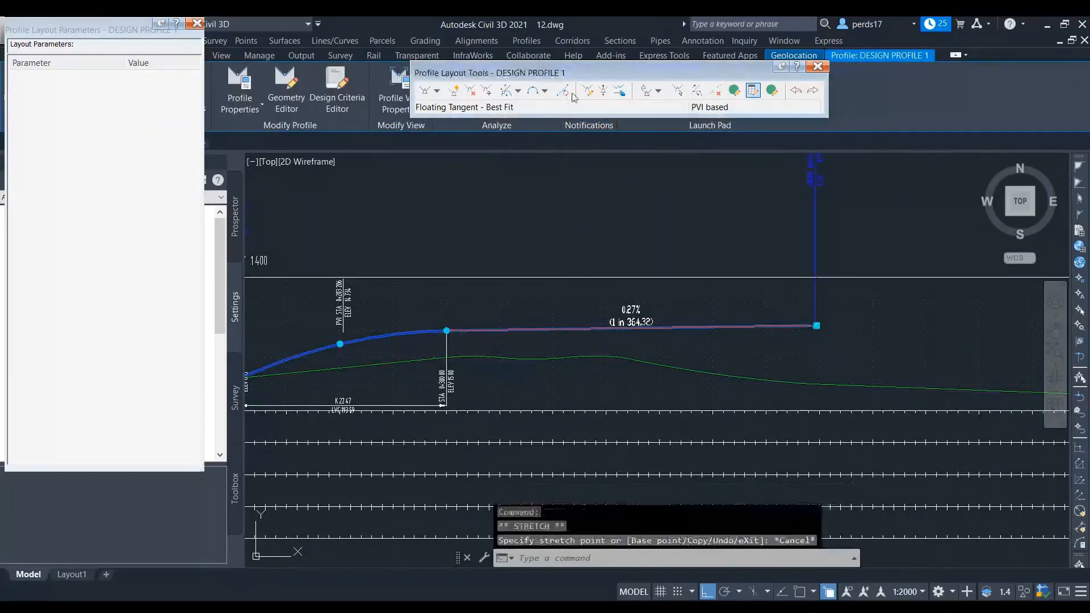
Delete the best-fit floating tangent attached to the crest curve
left_click(716, 91)
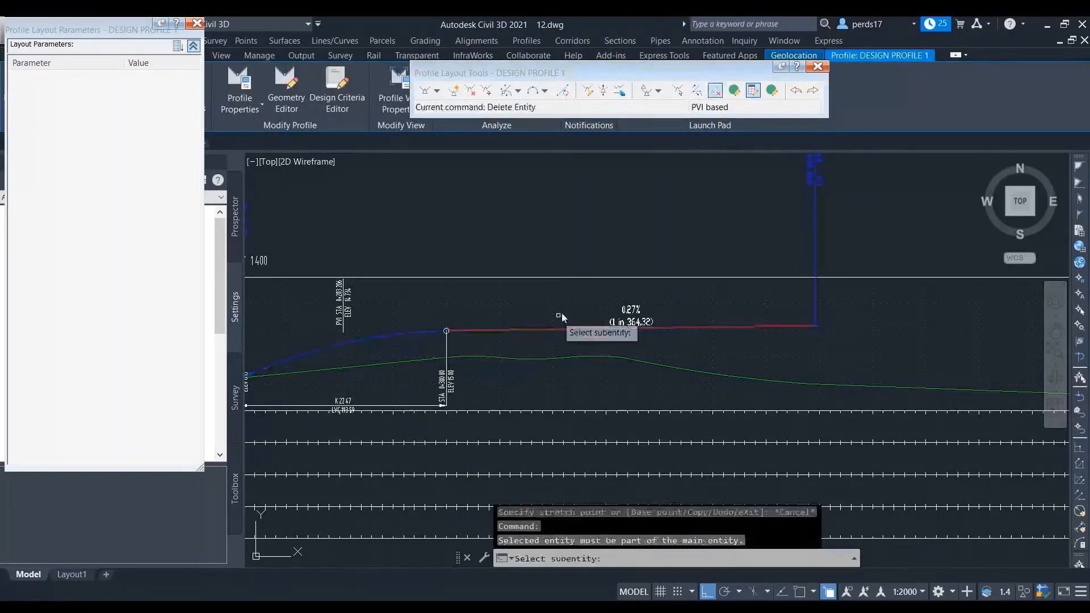
scroll(562, 329, "up", 2)
left_click(564, 332)
key("Escape")
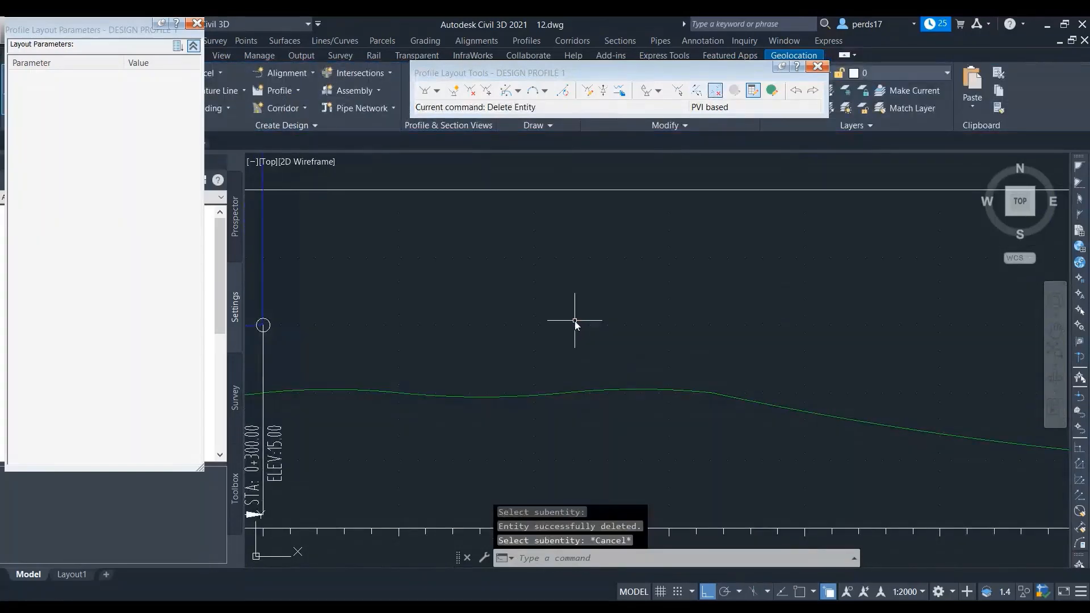
Draw a Float Tangent (Grade, length) attached to the crest curve's end with a 4% grade and 80 m length
scroll(602, 307, "down", 2)
left_click(518, 92)
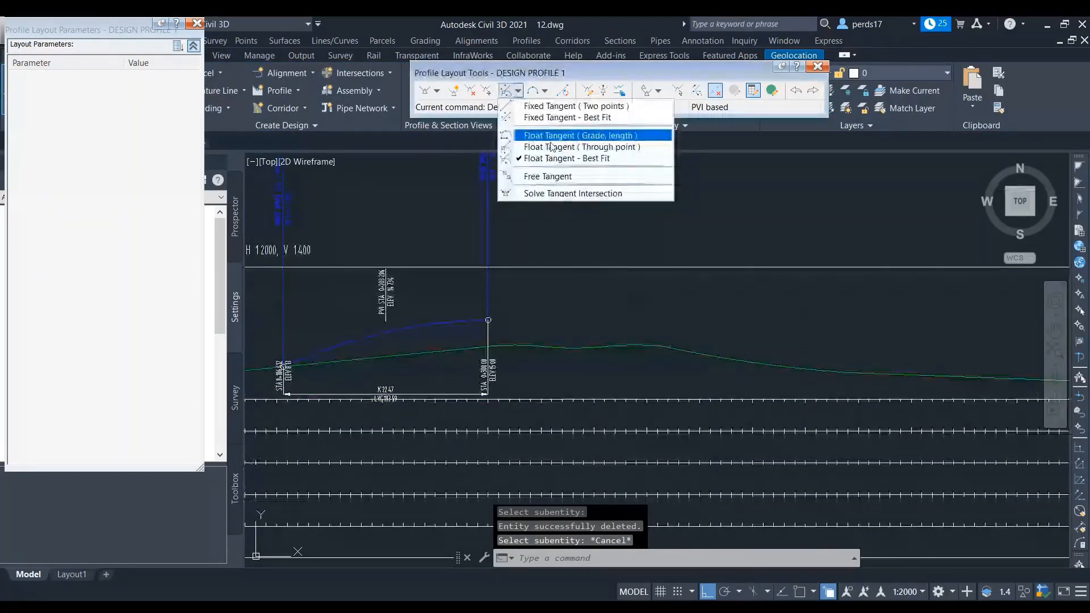
left_click(551, 147)
scroll(482, 321, "up", 4)
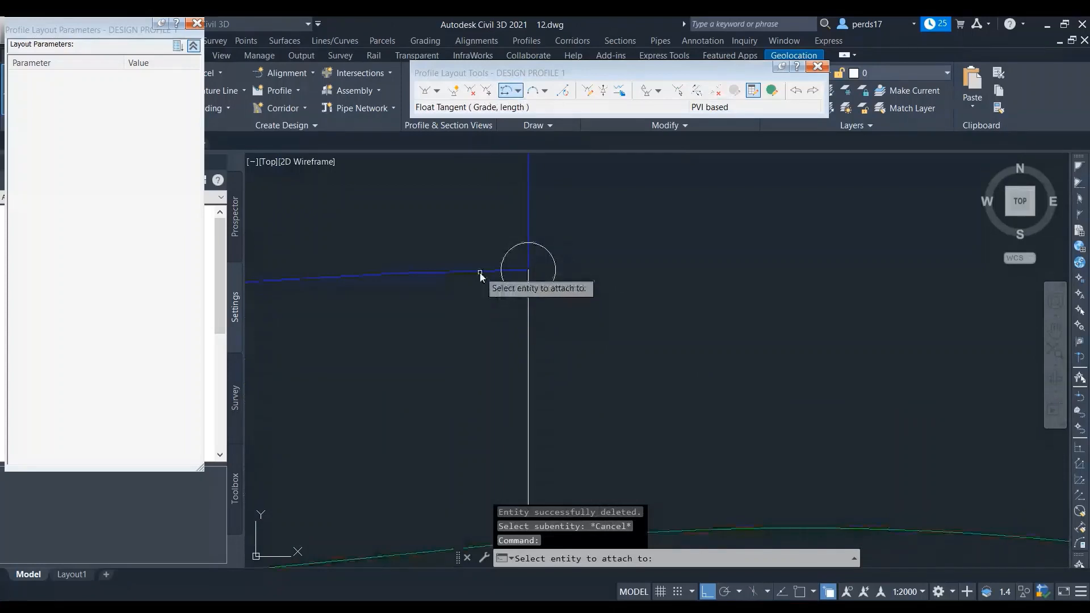
left_click(480, 273)
type("4")
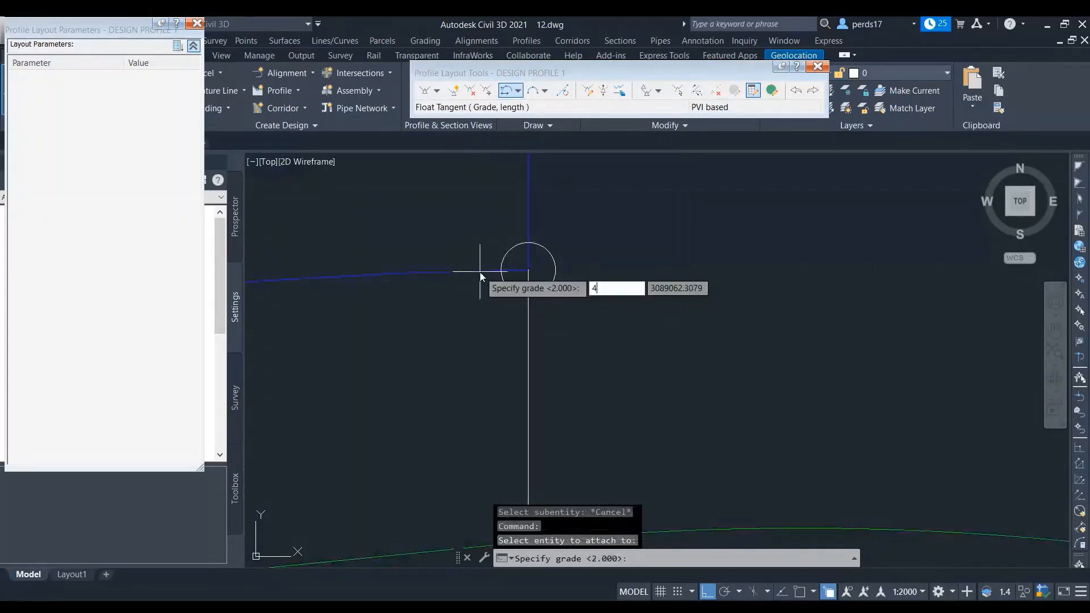
key("Return")
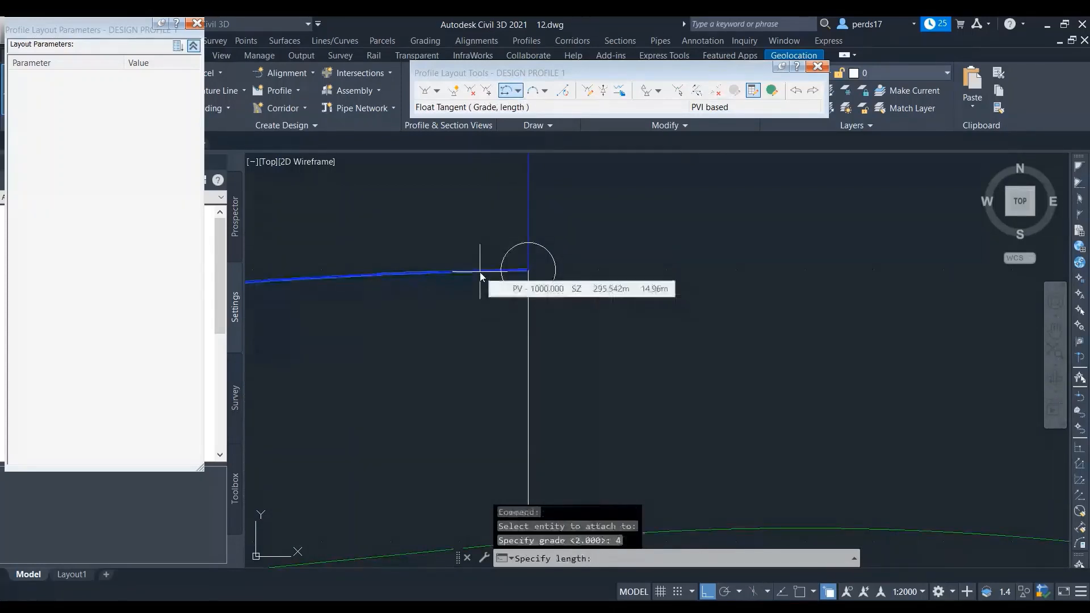
type("80")
key("Return")
key("Escape")
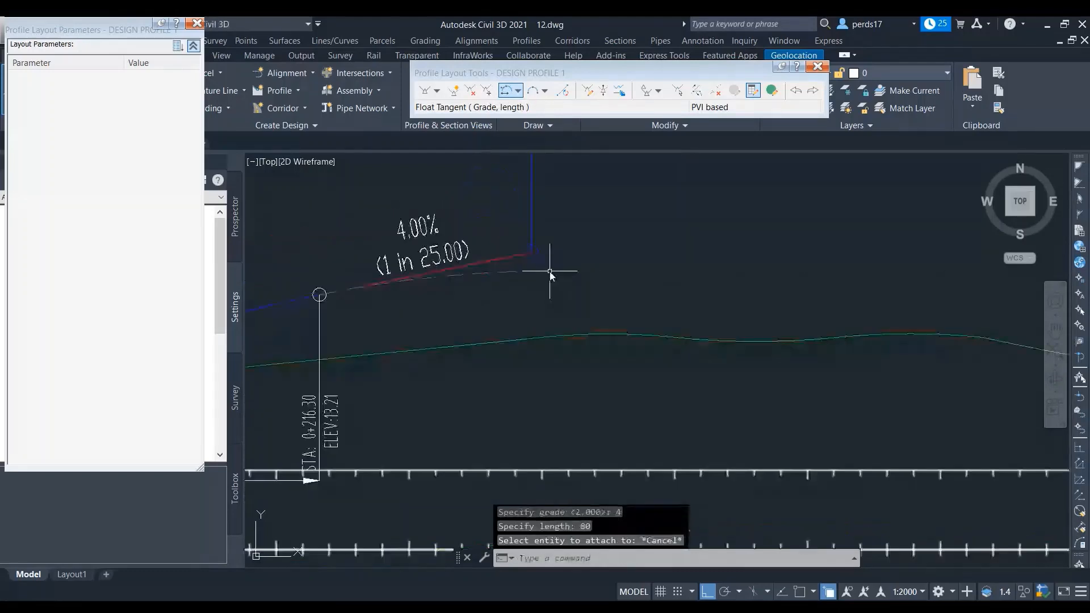
Stretch the free end of the 4% floating tangent outward to about station 371 m
middle_click_drag(494, 267, 633, 265)
key("Escape")
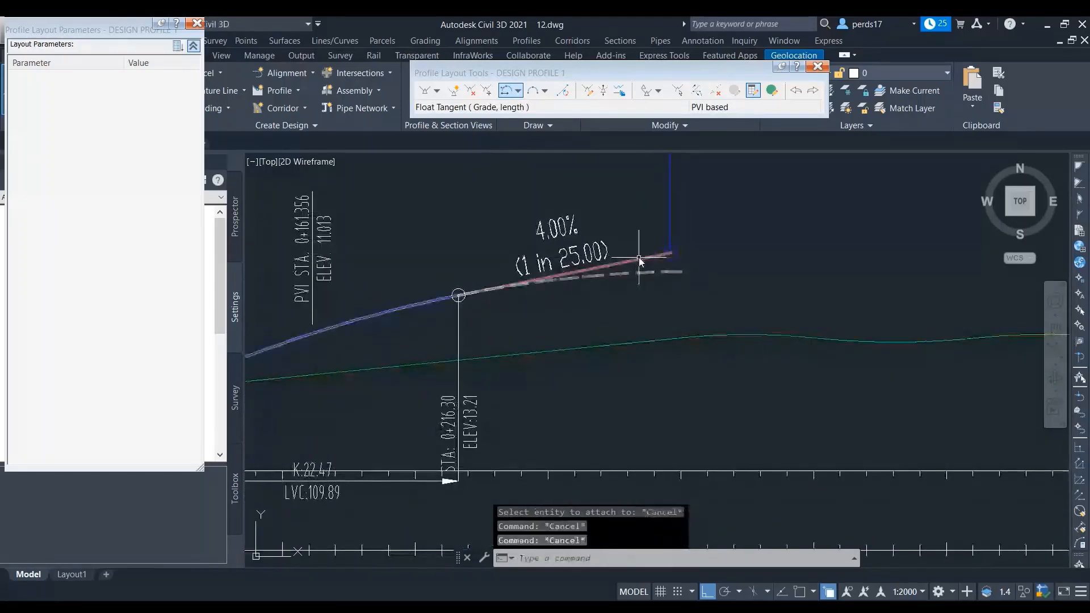
left_click(673, 260)
left_click(672, 256)
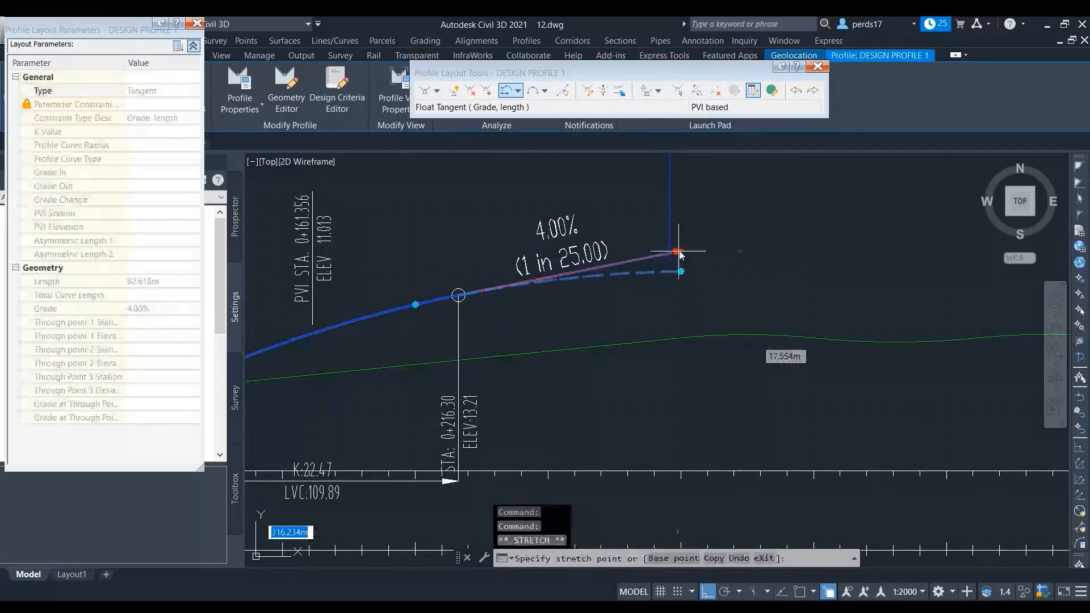
middle_click_drag(752, 242, 622, 295)
scroll(622, 296, "down", 2)
left_click(700, 276)
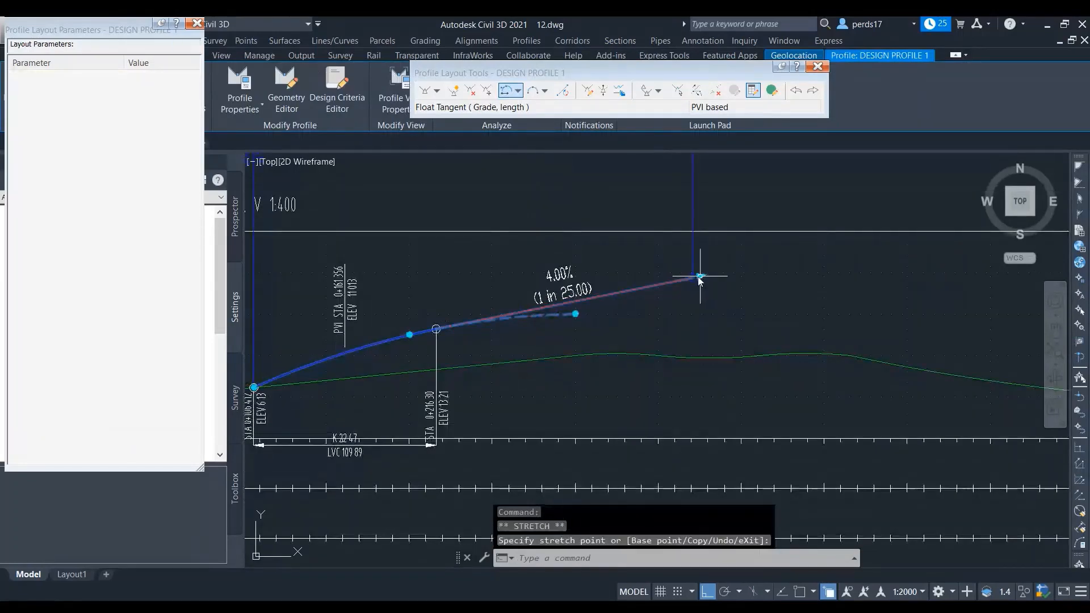
left_click(518, 91)
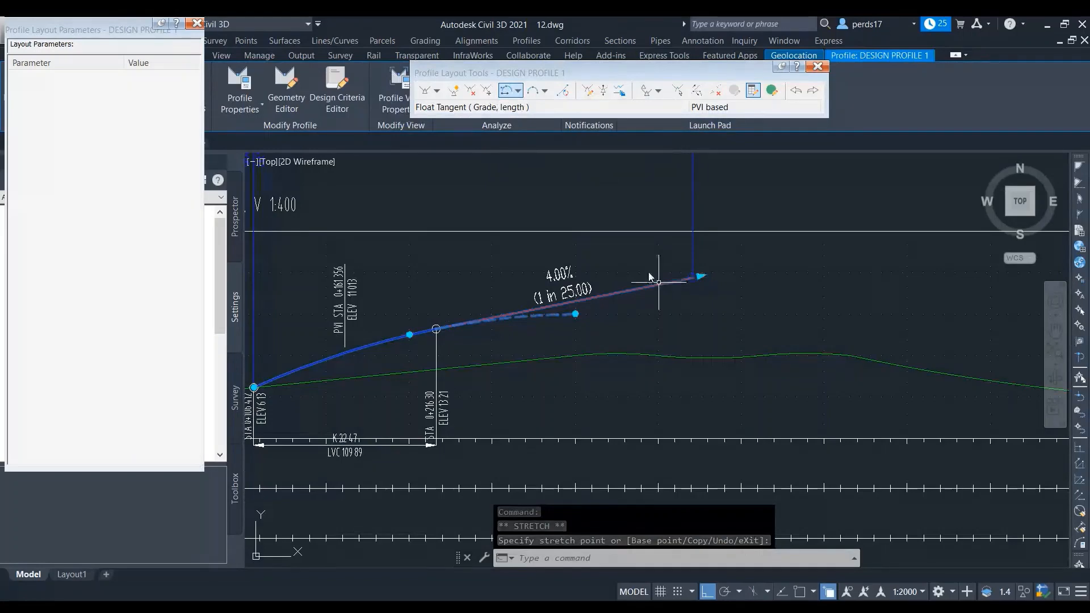
key("Escape")
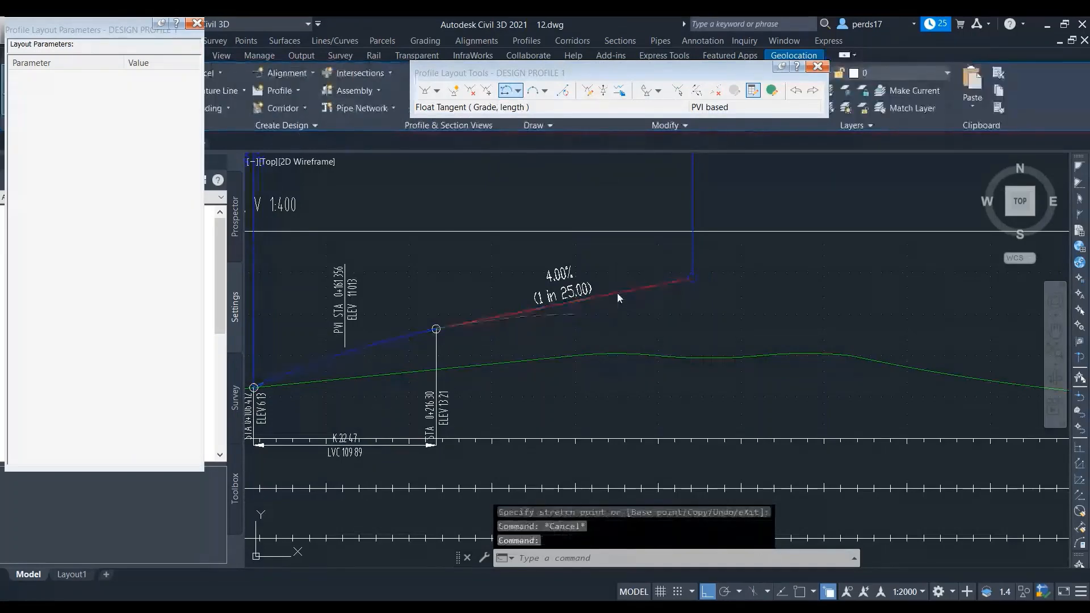
Select the floating tangent's end PVI and set its Grade In to 3%
left_click(617, 293)
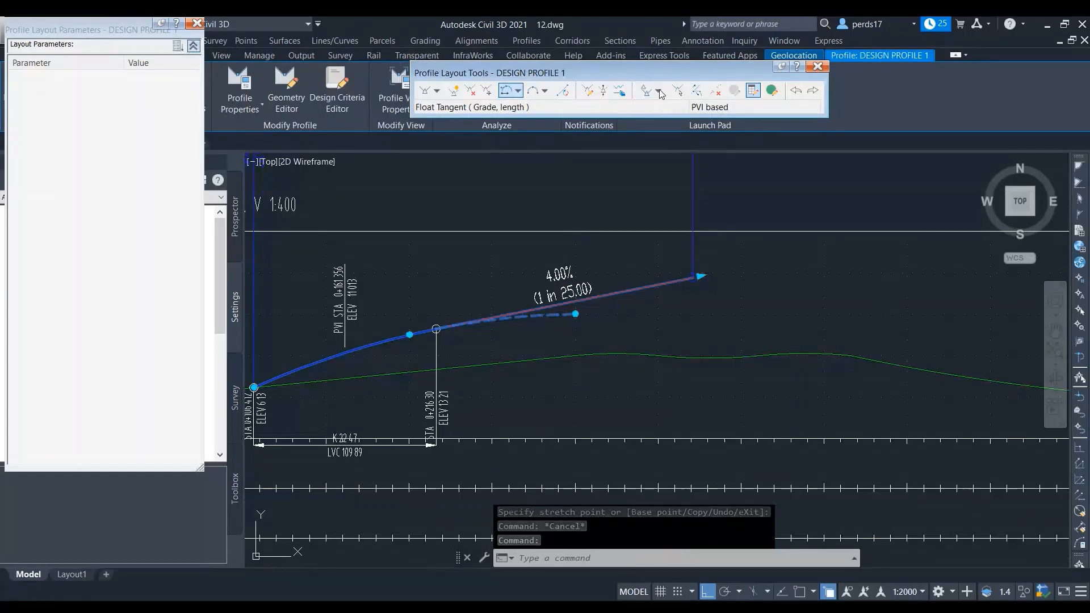
left_click(678, 92)
left_click(646, 299)
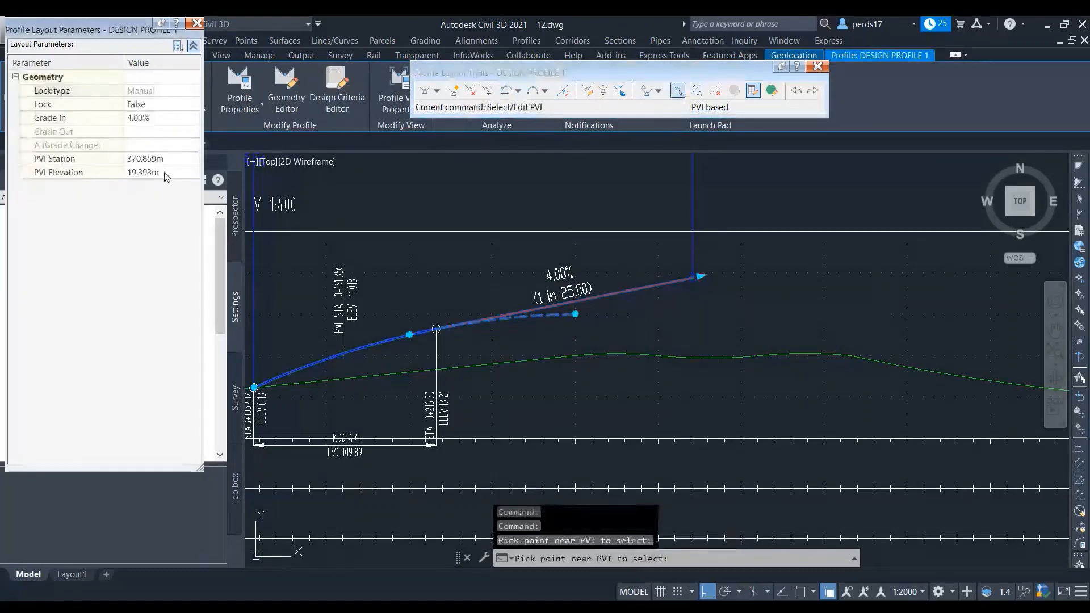
left_click(146, 118)
type("3")
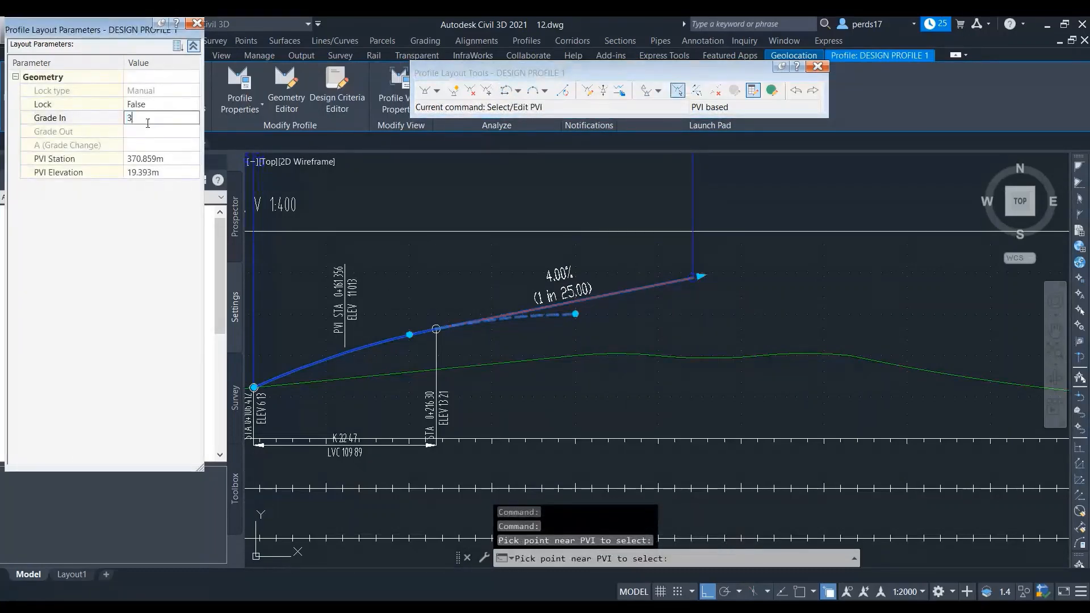
key("Return")
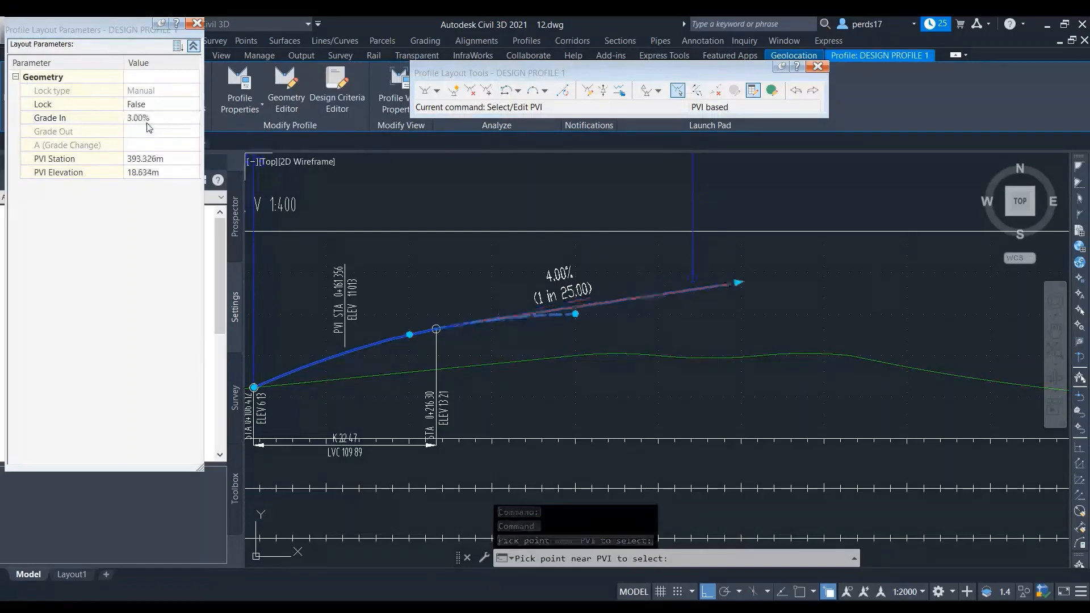
key("Return")
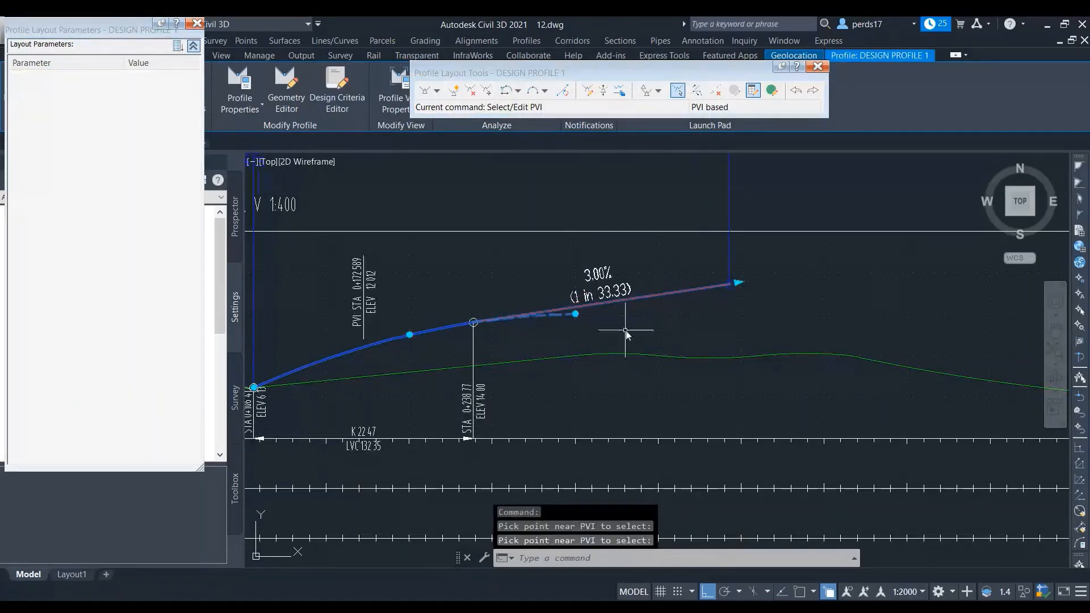
key("Escape")
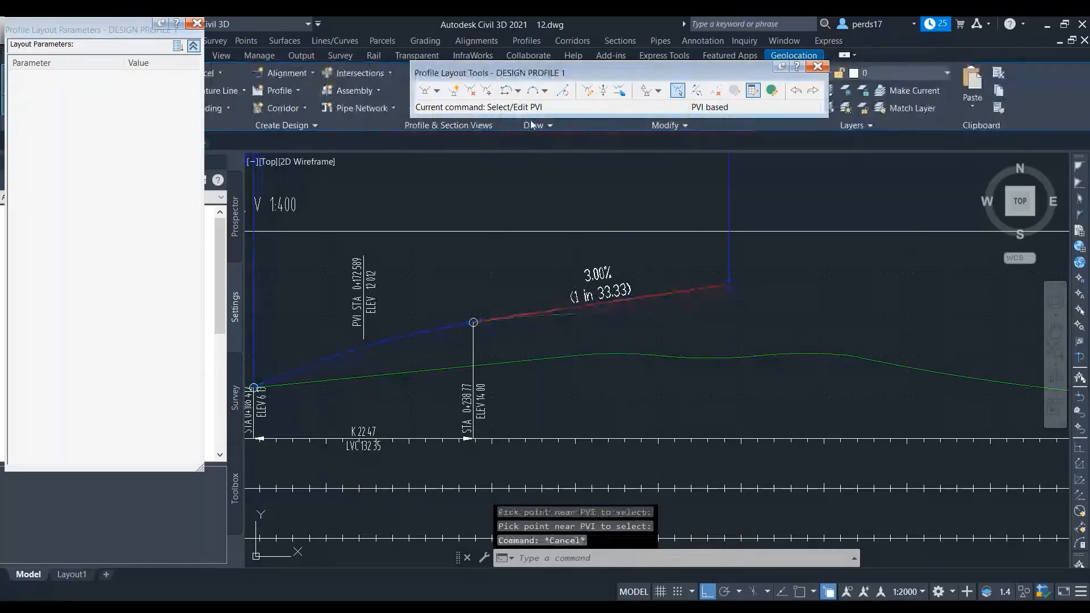
left_click(519, 93)
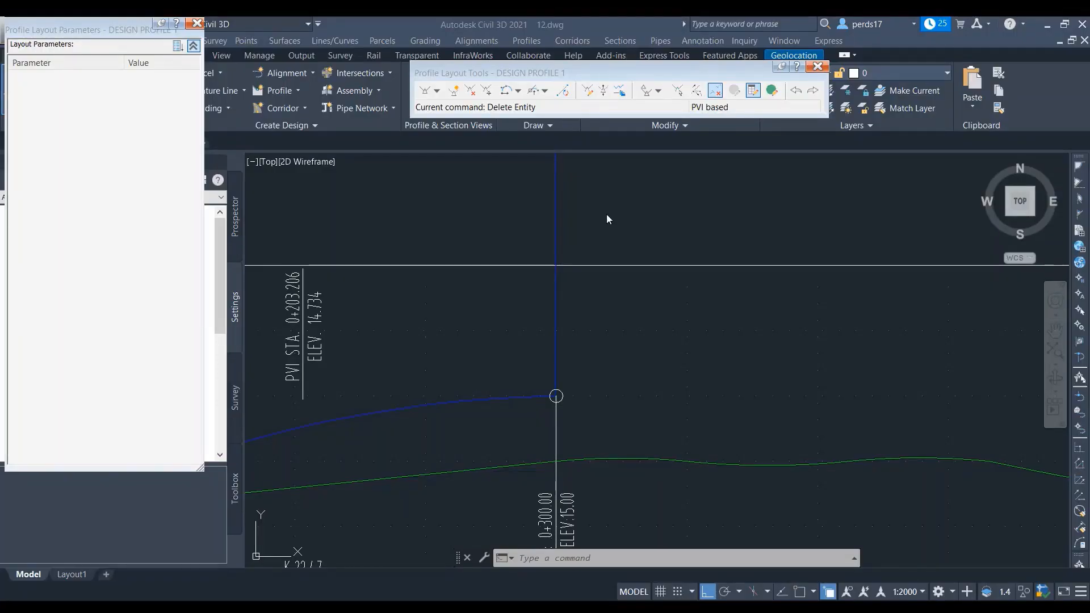
Draw a sag Floating Vertical Curve (Parameter, through point) from the crest curve with K value 22, ending at about station 354 m, elevation 17.9 m
left_click(545, 91)
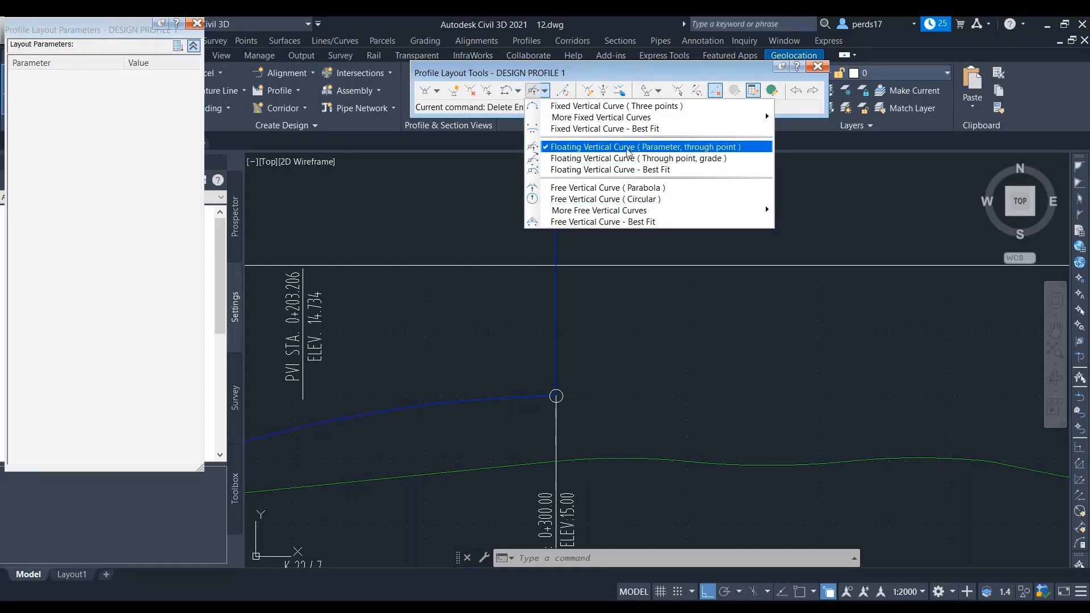
left_click(646, 149)
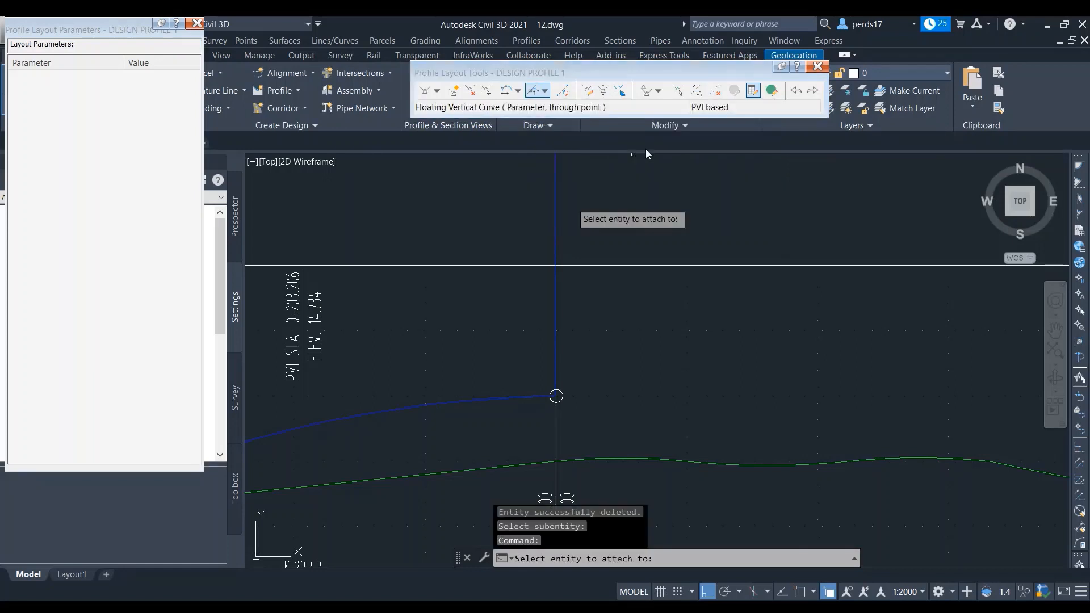
scroll(525, 401, "up", 2)
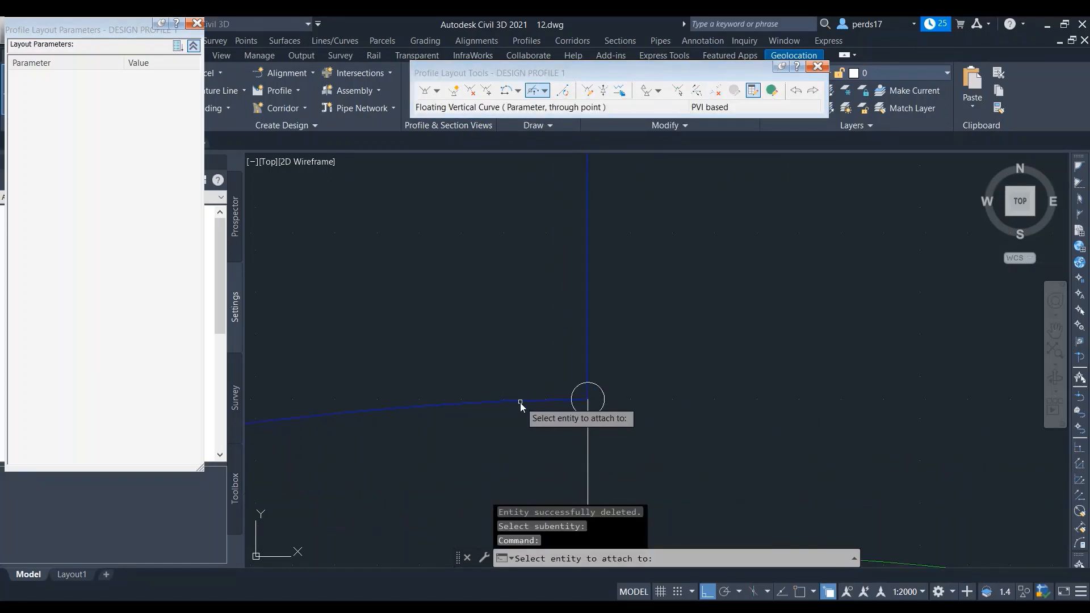
left_click(520, 402)
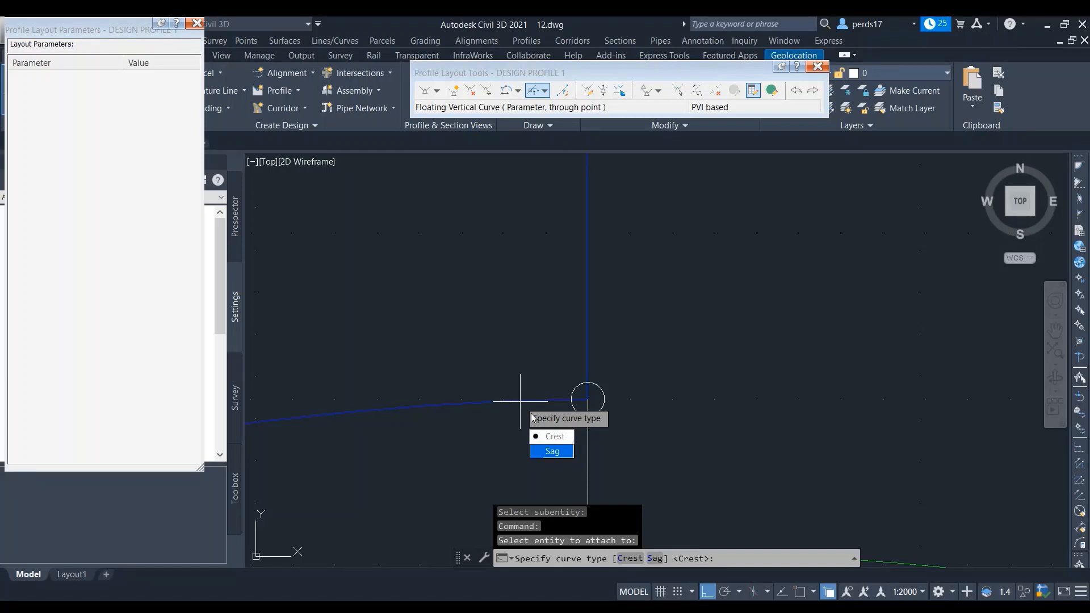
left_click(551, 451)
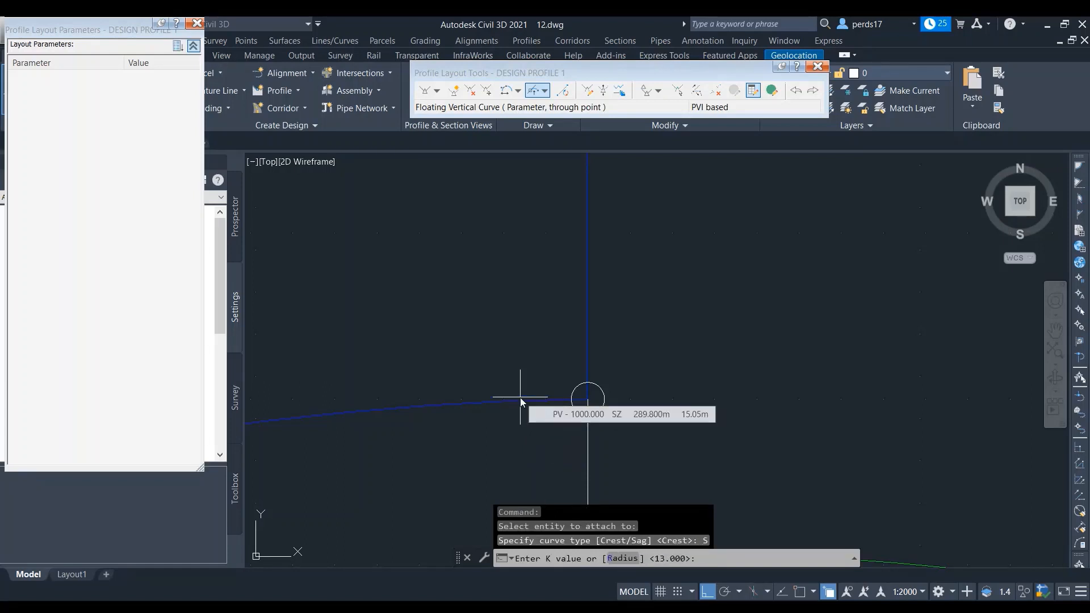
type("22")
key("Return")
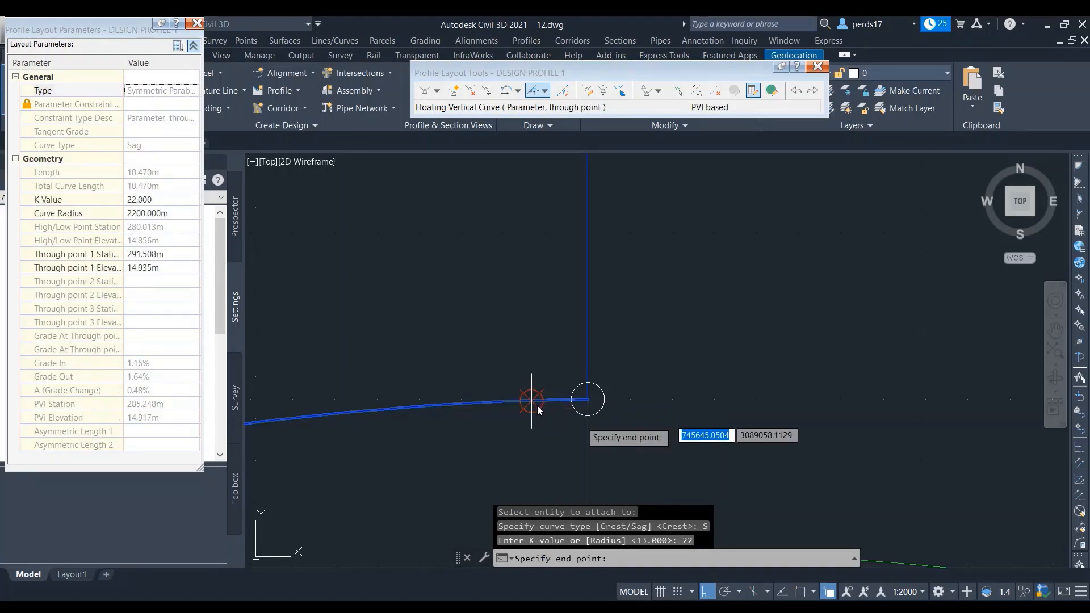
scroll(539, 410, "down", 3)
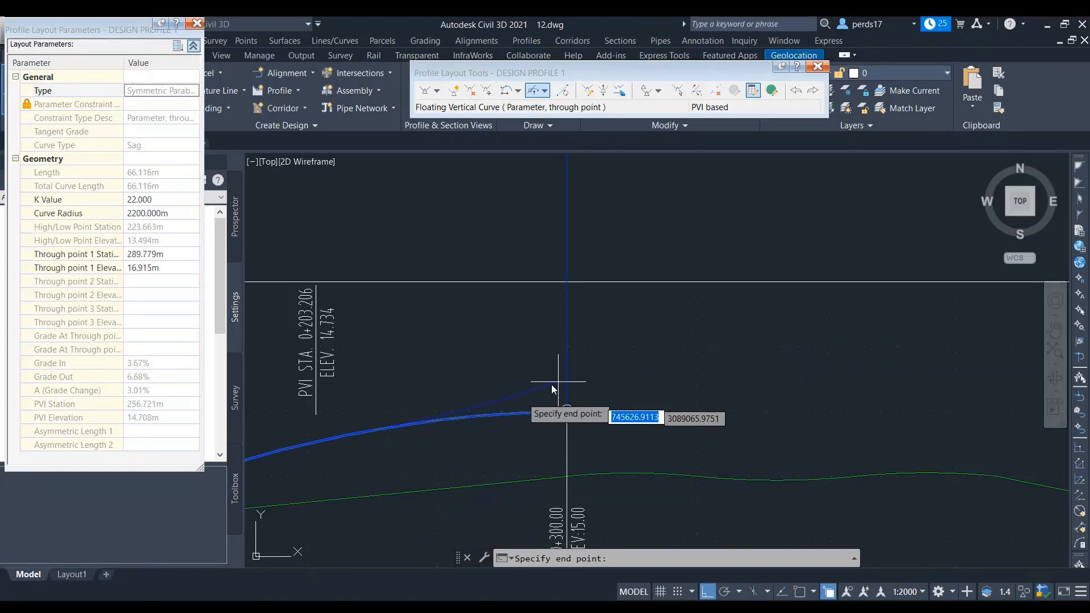
left_click(708, 375)
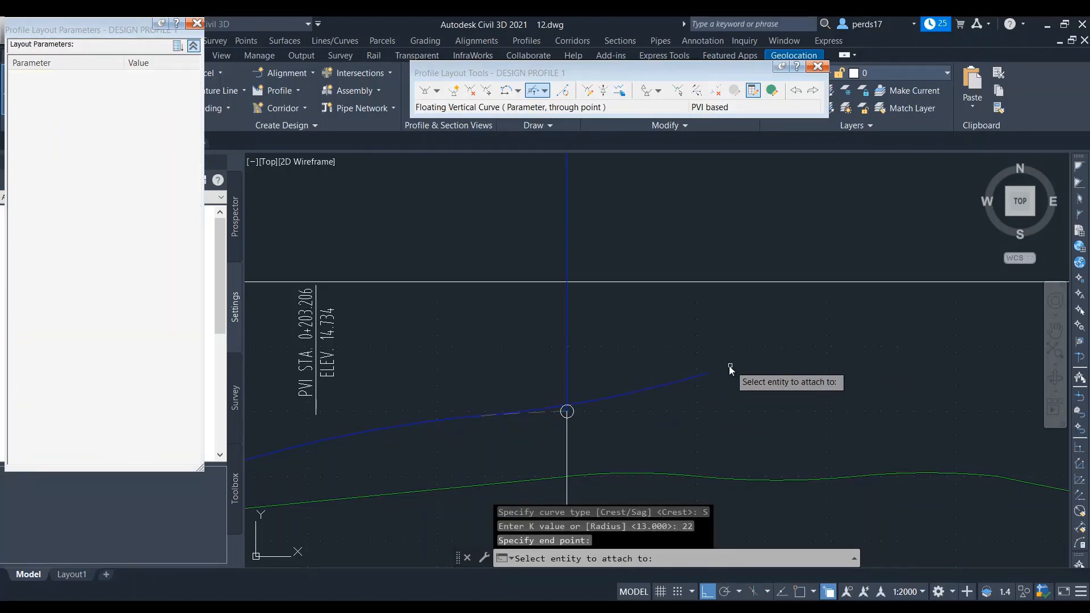
left_click(729, 366)
scroll(591, 408, "up", 6)
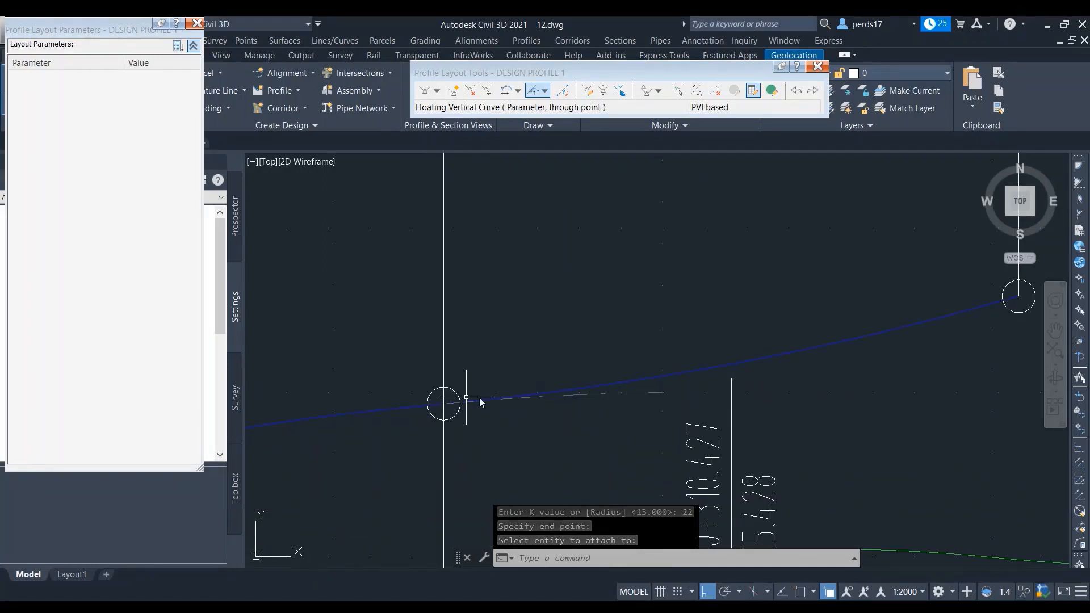
scroll(582, 406, "down", 4)
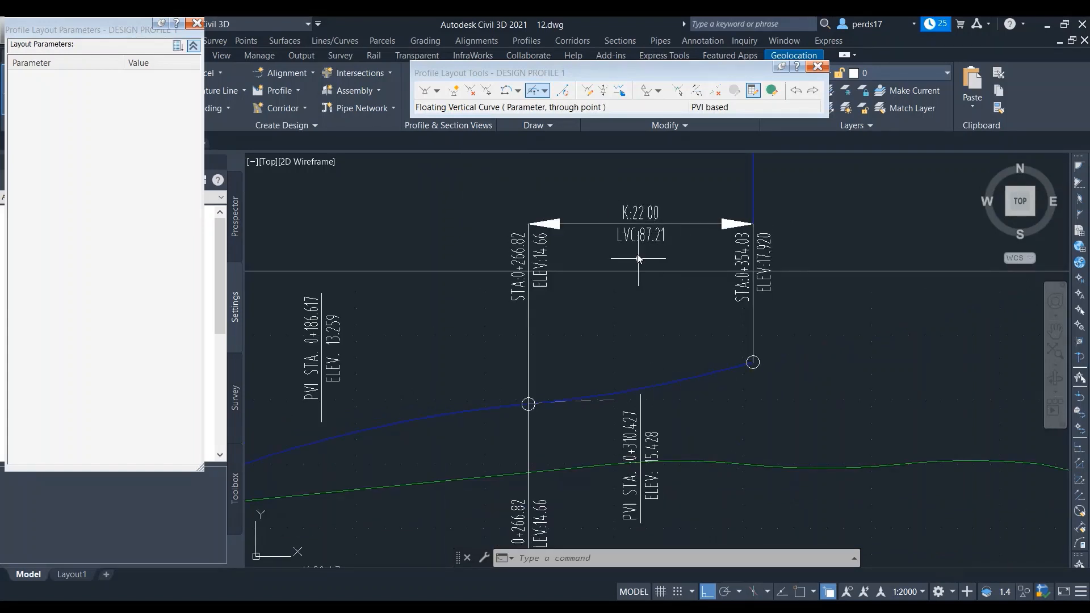
Attach a Floating Vertical Curve (Through point, grade) to the sag curve, through about station 446 m, elevation 19.4 m, with a 3% grade
left_click(549, 91)
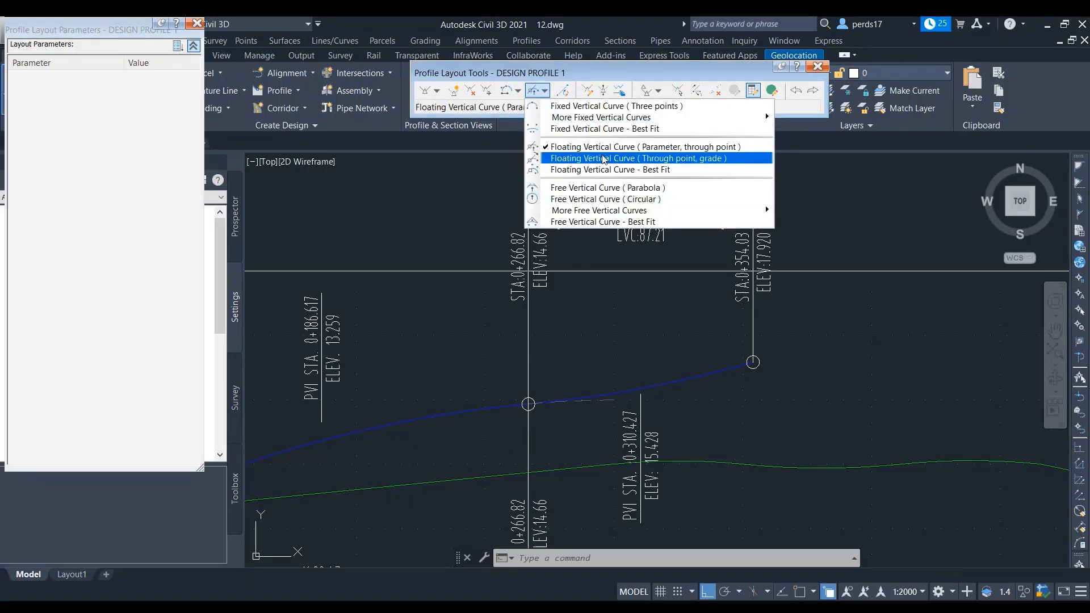
left_click(690, 162)
left_click(740, 364)
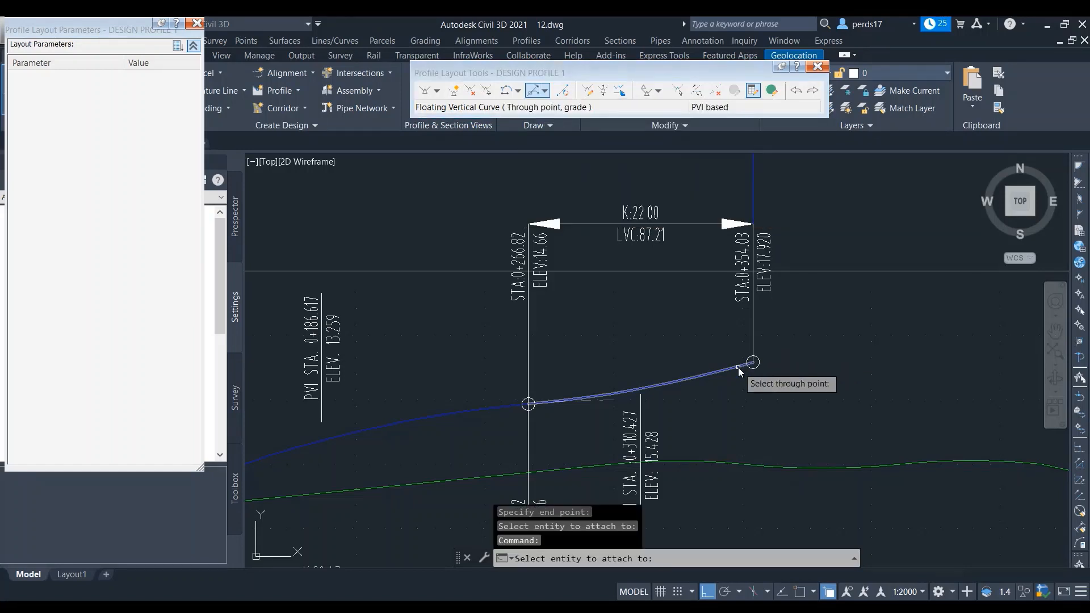
middle_click_drag(789, 350, 593, 364)
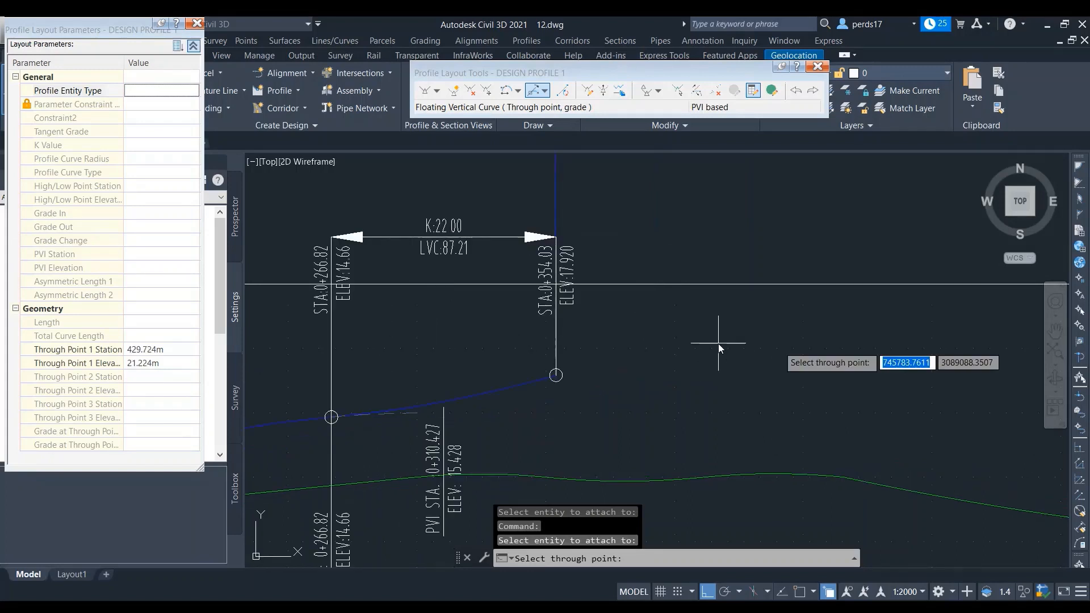
left_click(718, 343)
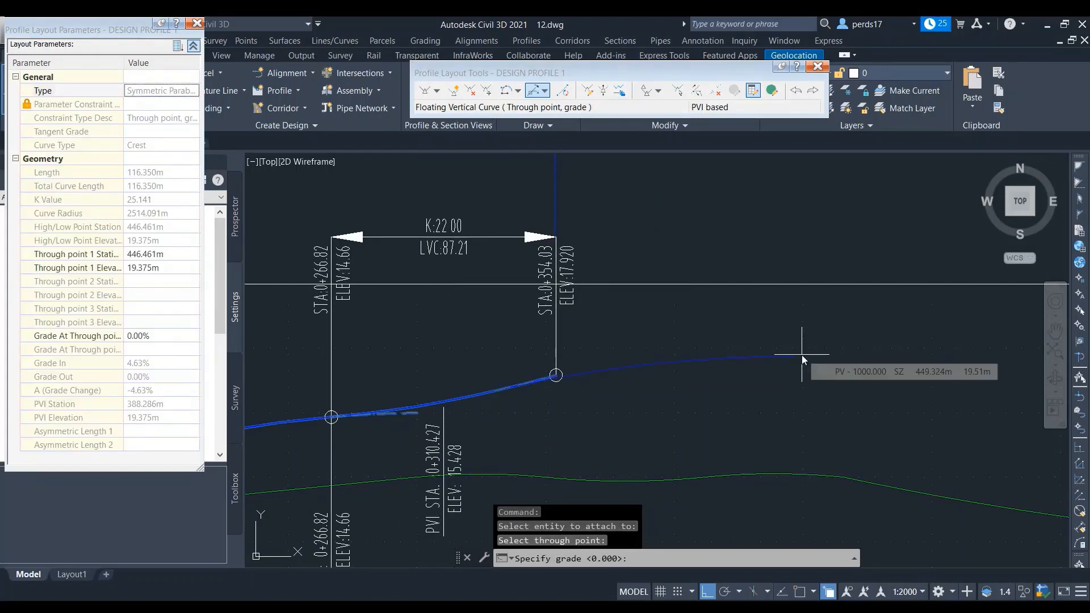
type("3")
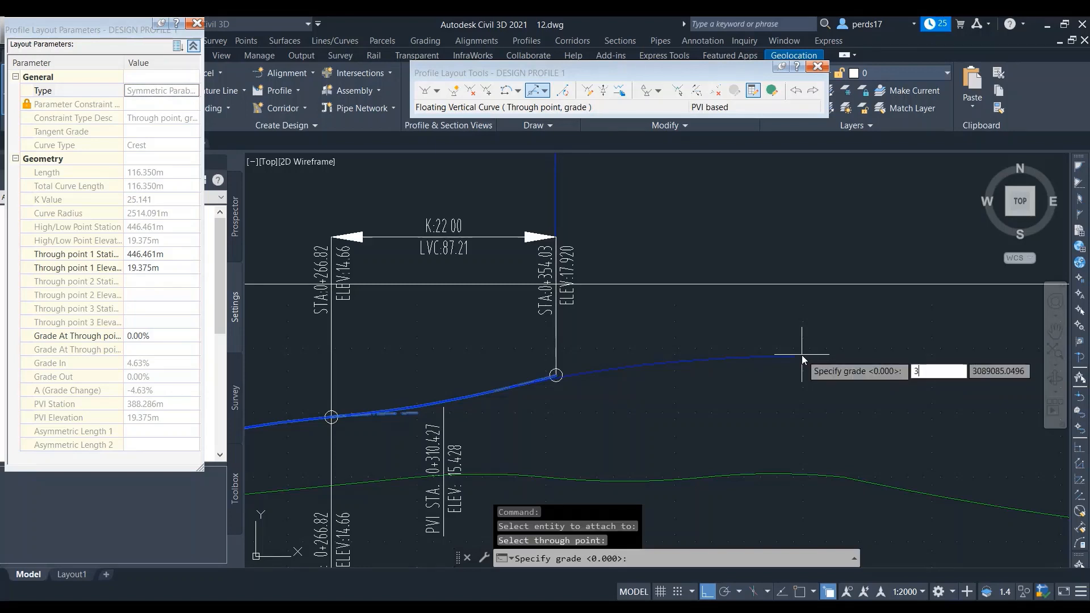
key("Return")
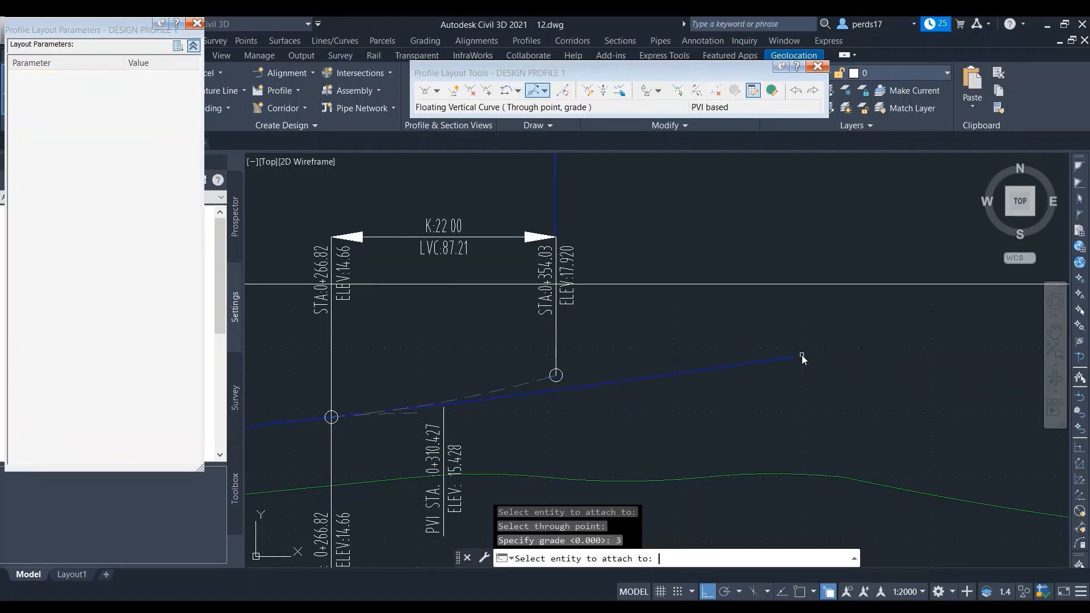
key("Return")
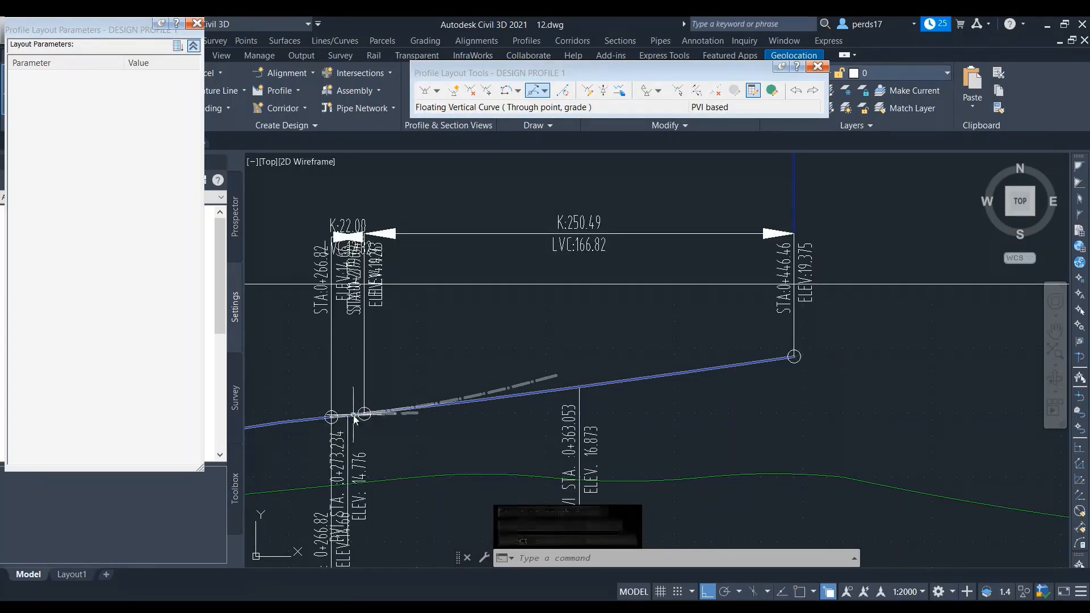
Examine the new curve's PVI parameters and the grade and curve data in the profile entities table
left_click(677, 91)
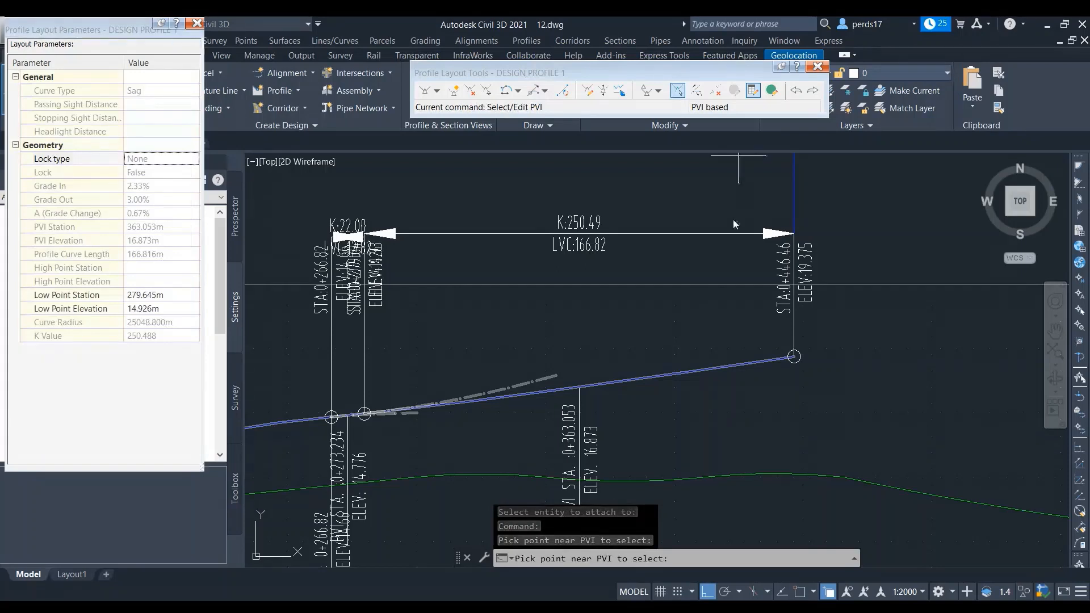
left_click(772, 90)
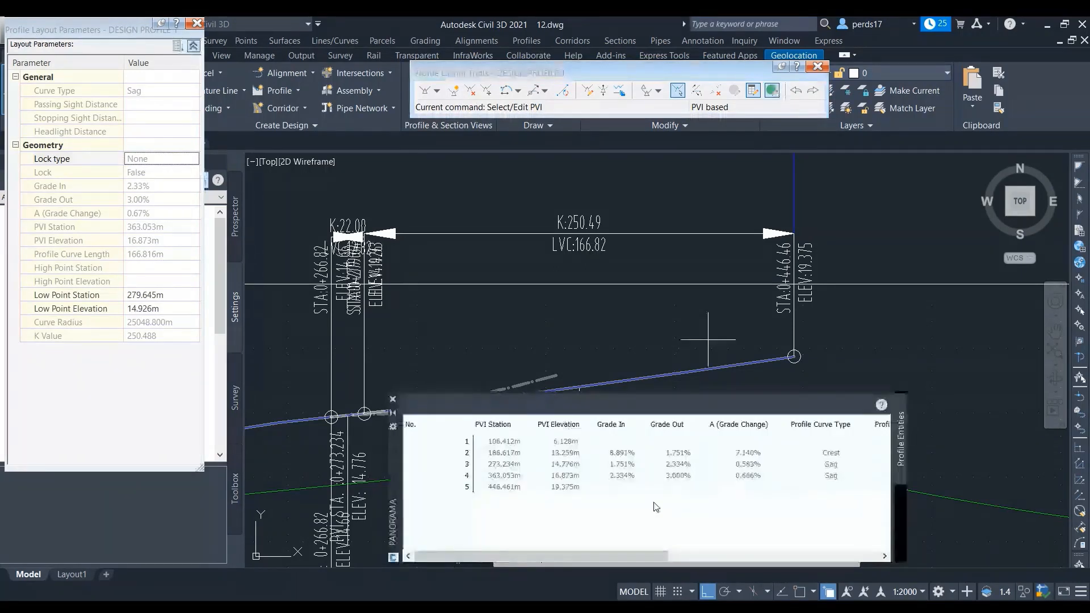
left_click_drag(519, 553, 567, 544)
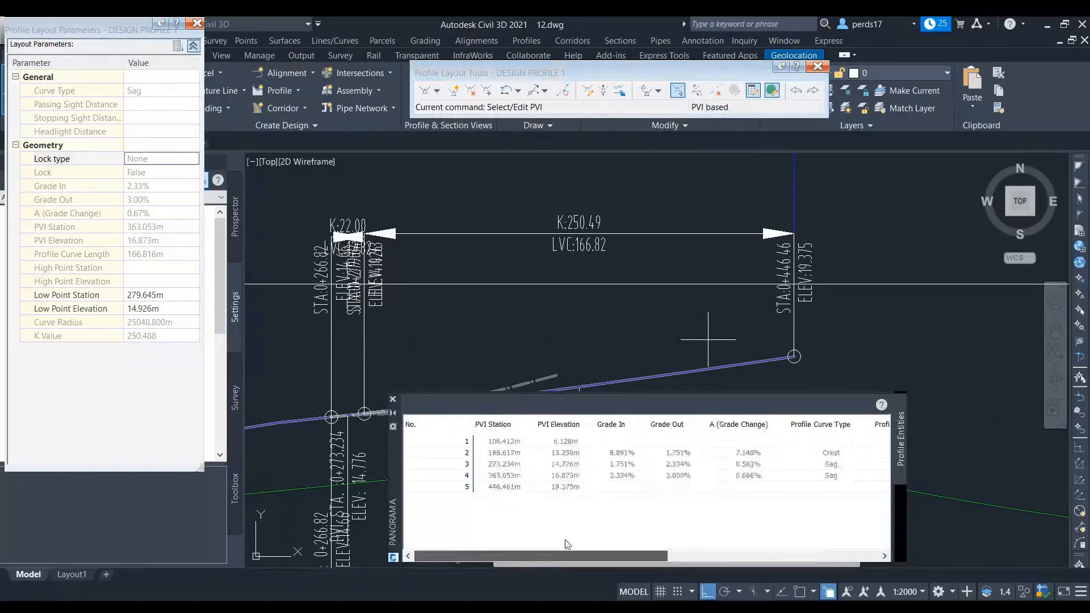
left_click(393, 399)
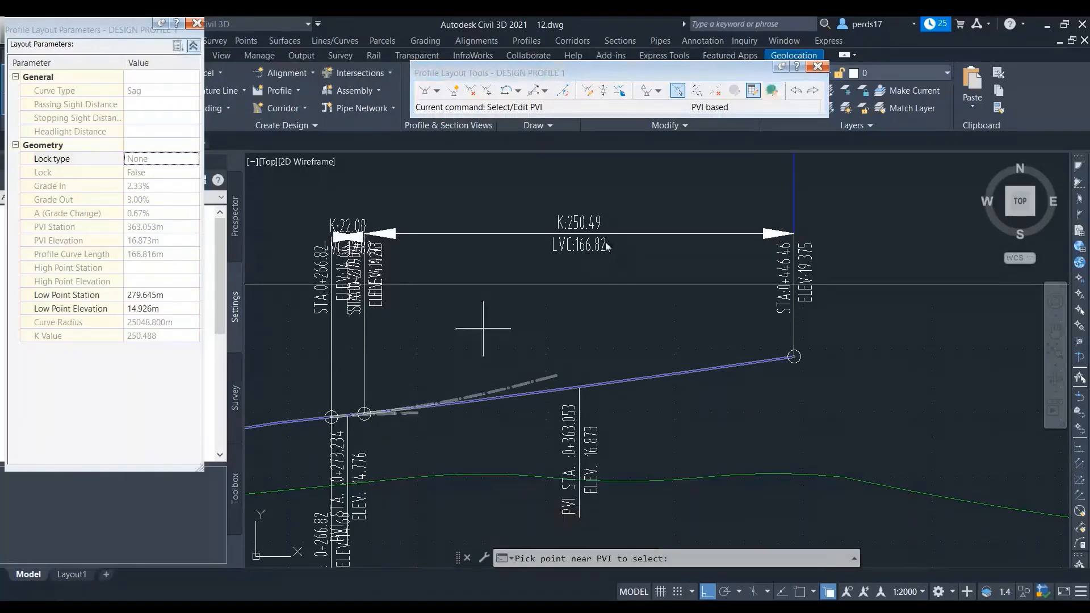
Delete the through-point, grade floating vertical curve attached to the sag curve
left_click(715, 90)
left_click(689, 371)
key("Escape")
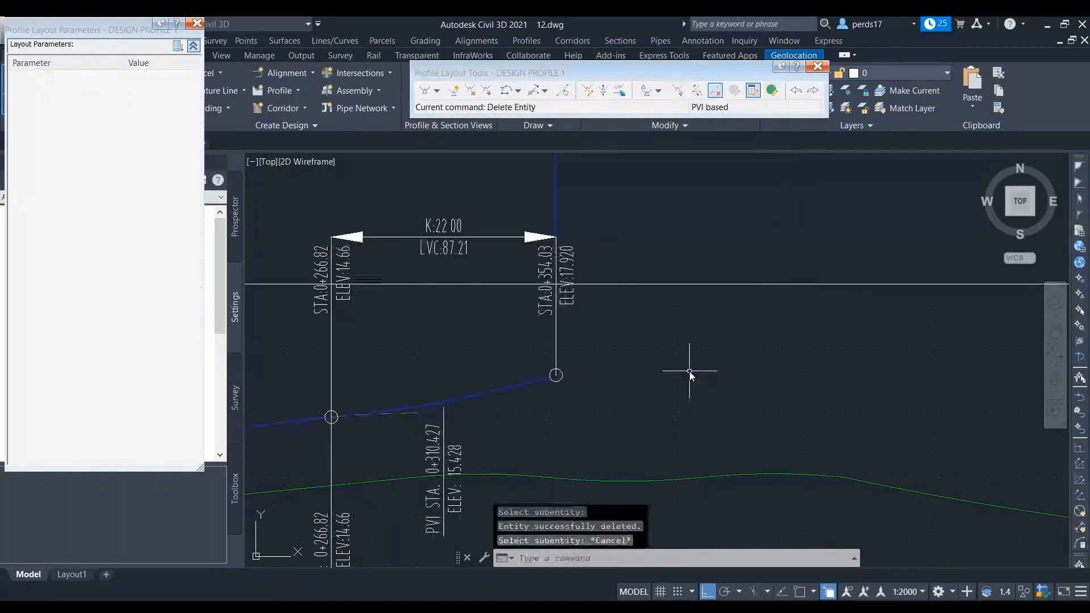
Attach a Floating Vertical Curve (Through point, grade) to the sag curve, through about station 447 m, elevation 19.5 m, with a 2% grade
left_click(545, 91)
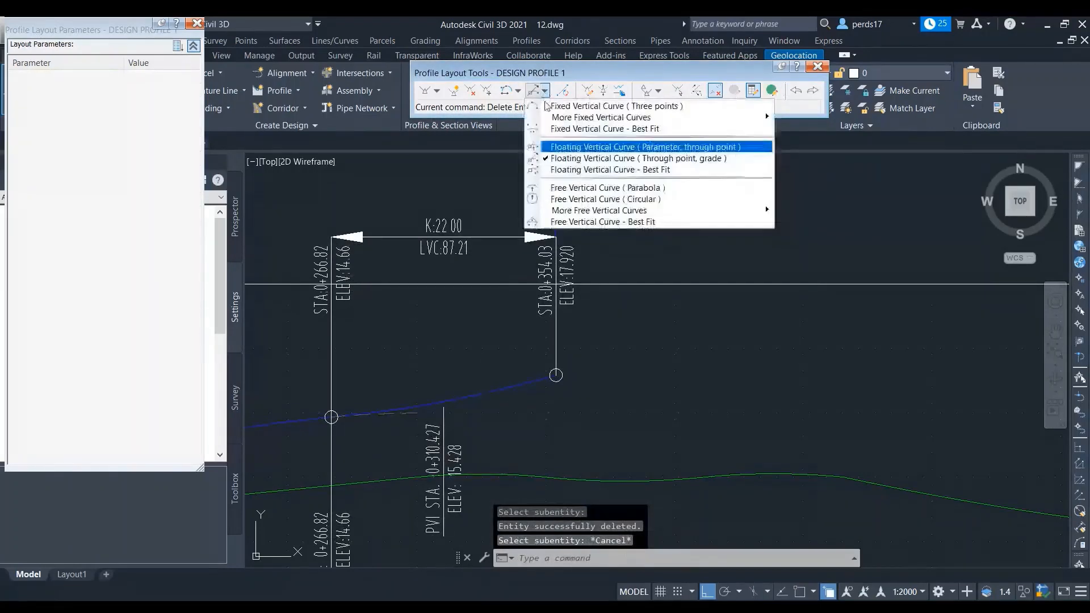
left_click(575, 158)
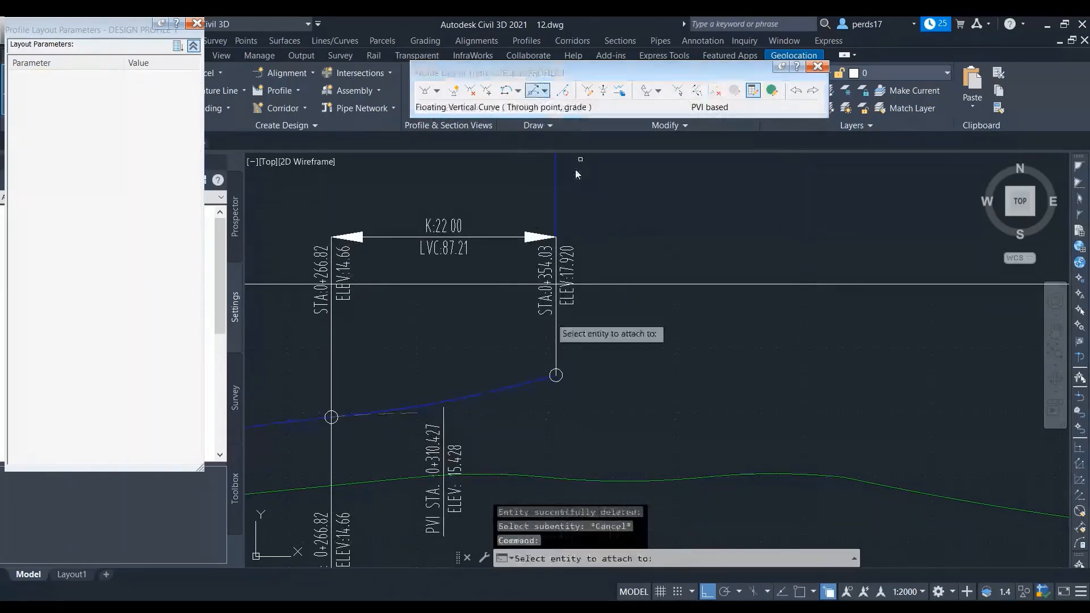
left_click(543, 376)
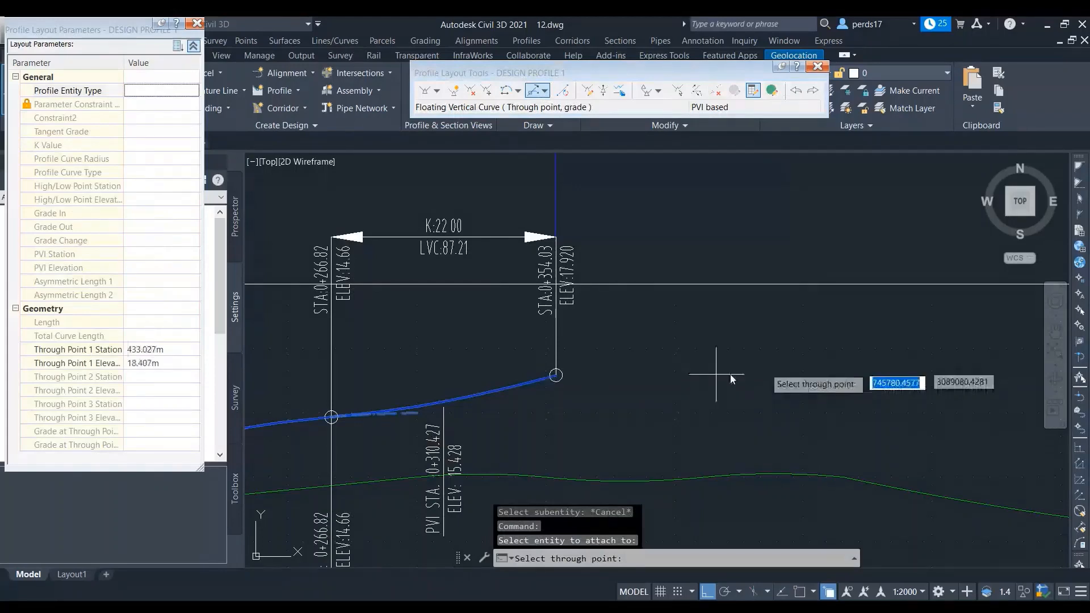
left_click(797, 359)
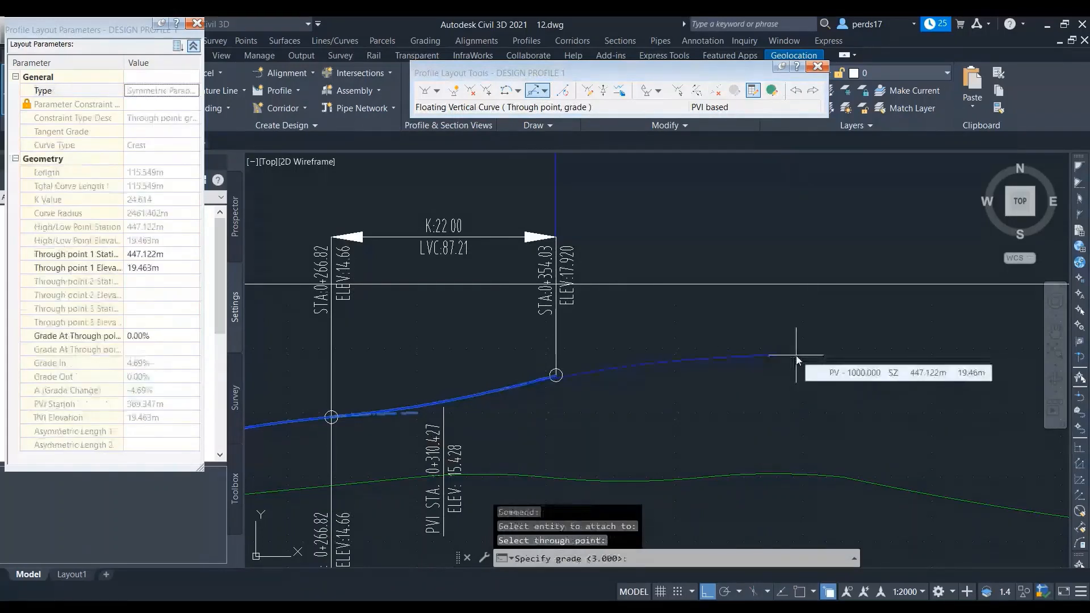
type("2")
key("Return")
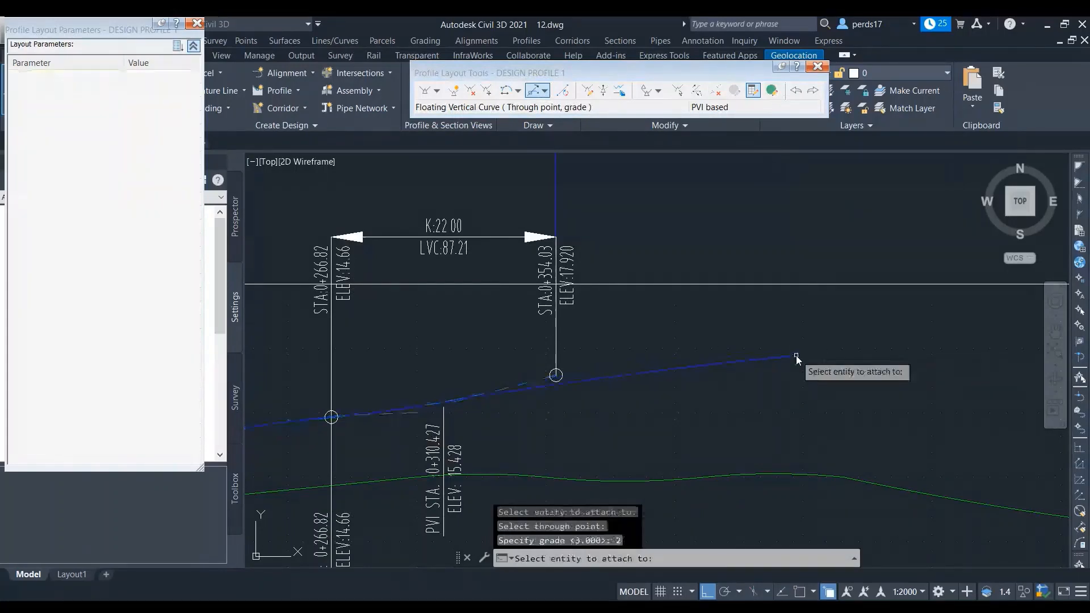
key("Escape")
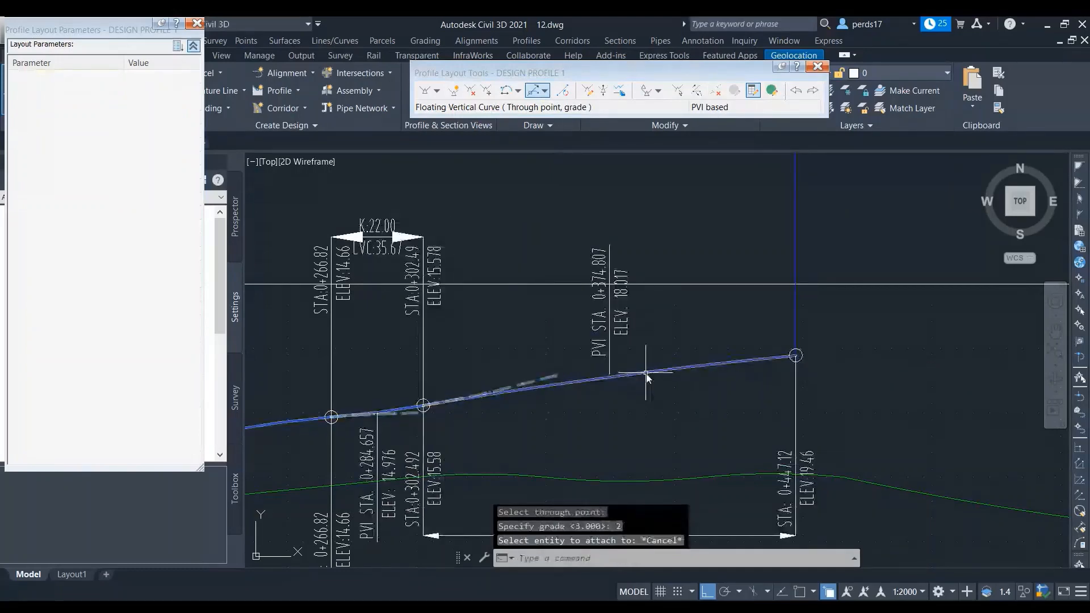
left_click(647, 373)
left_click(677, 91)
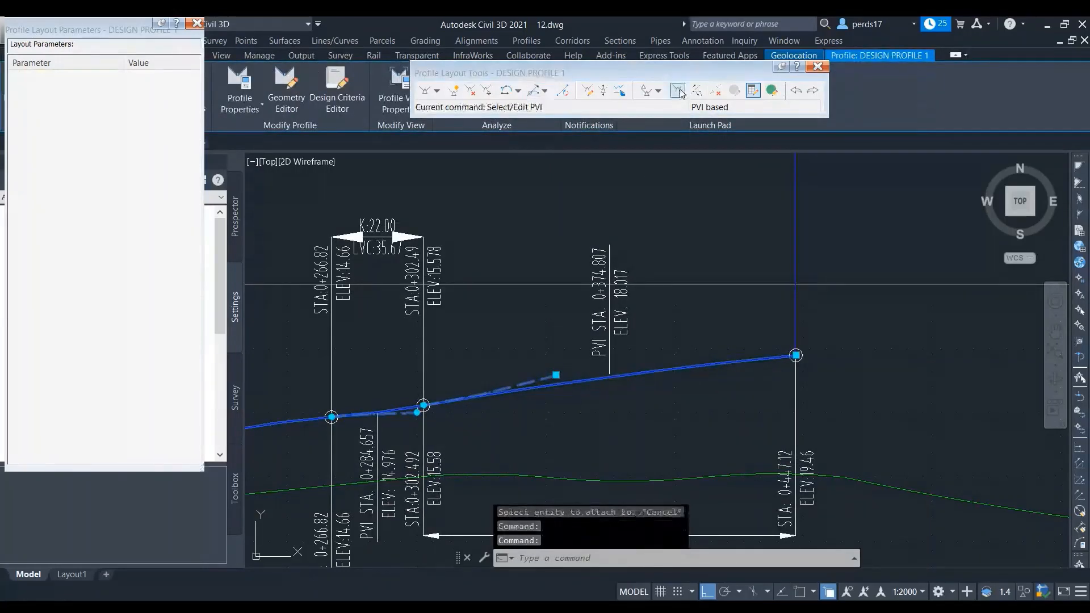
key("Escape")
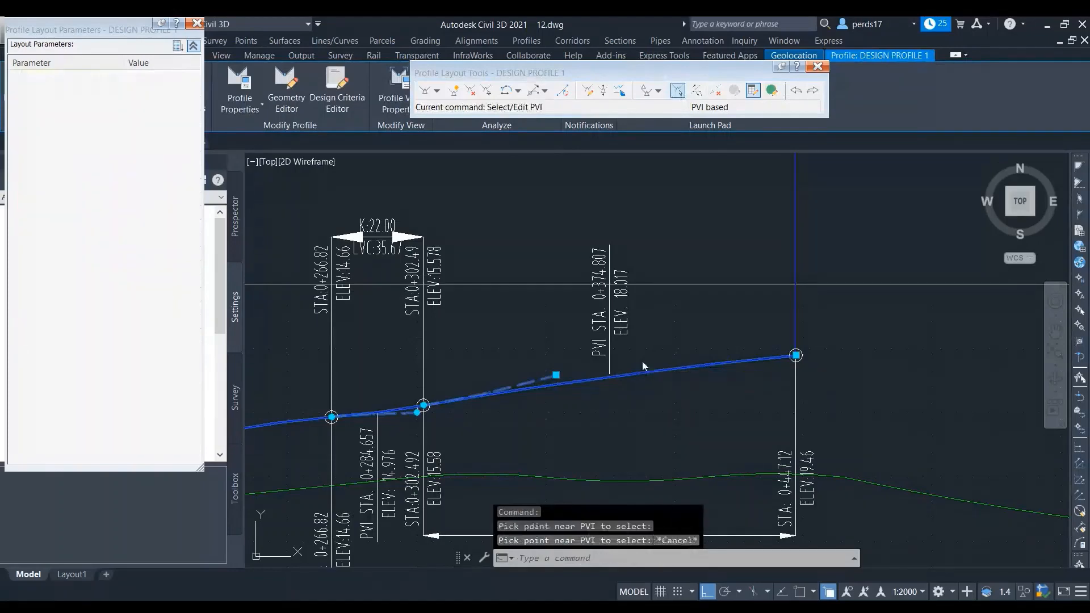
key("Escape")
scroll(427, 419, "down", 1)
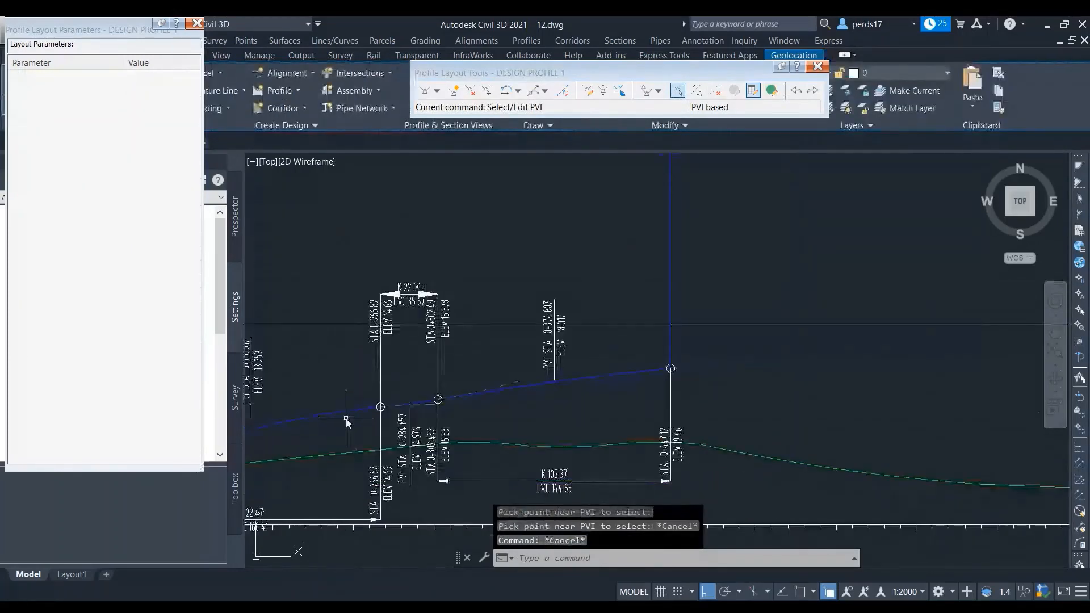
scroll(660, 359, "down", 1)
key("Escape")
Try stretching the profile's start point vertically to about elevation 10.1 m at station 106.4 m, and undo the grip edit
left_click(663, 352)
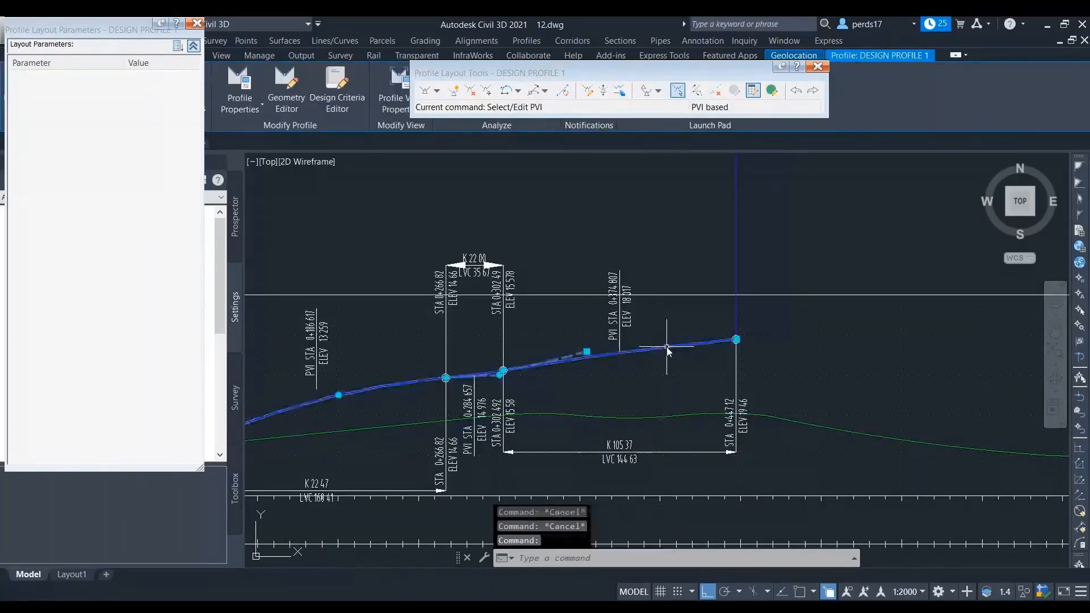
mouse_move(368, 391)
middle_mouse_down()
mouse_move(469, 382)
mouse_move(529, 359)
middle_mouse_up()
left_click(348, 410)
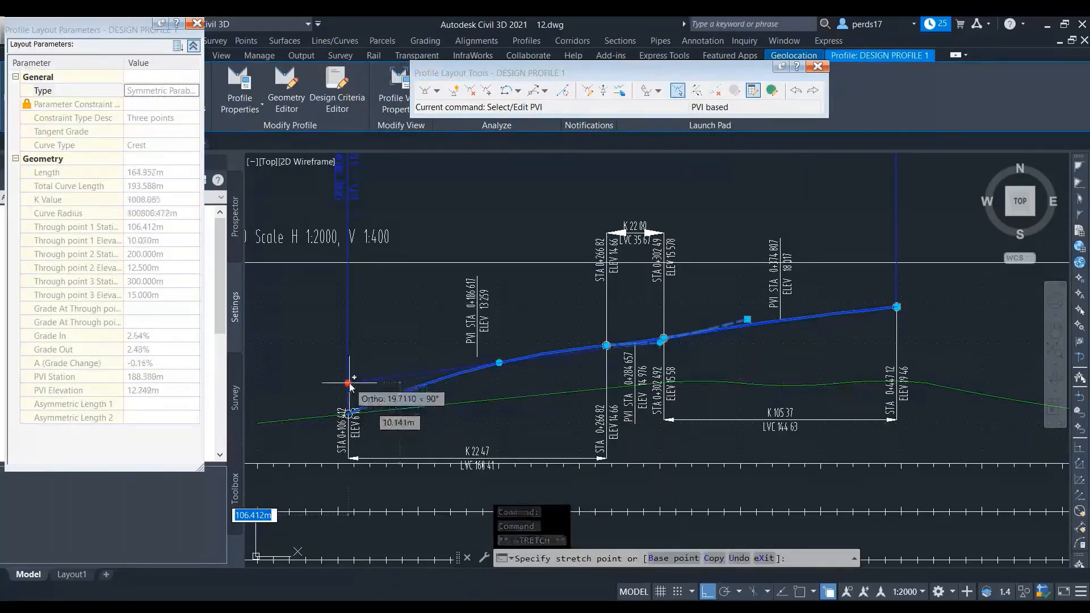
left_click(348, 383)
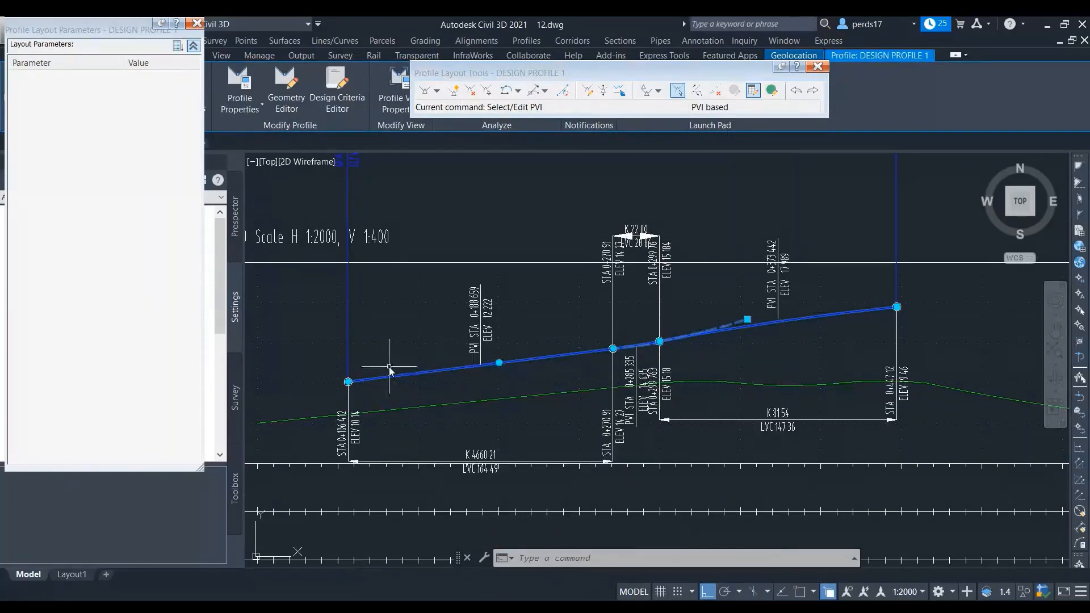
key("ctrl+z")
middle_click_drag(693, 370, 464, 379)
key("Escape")
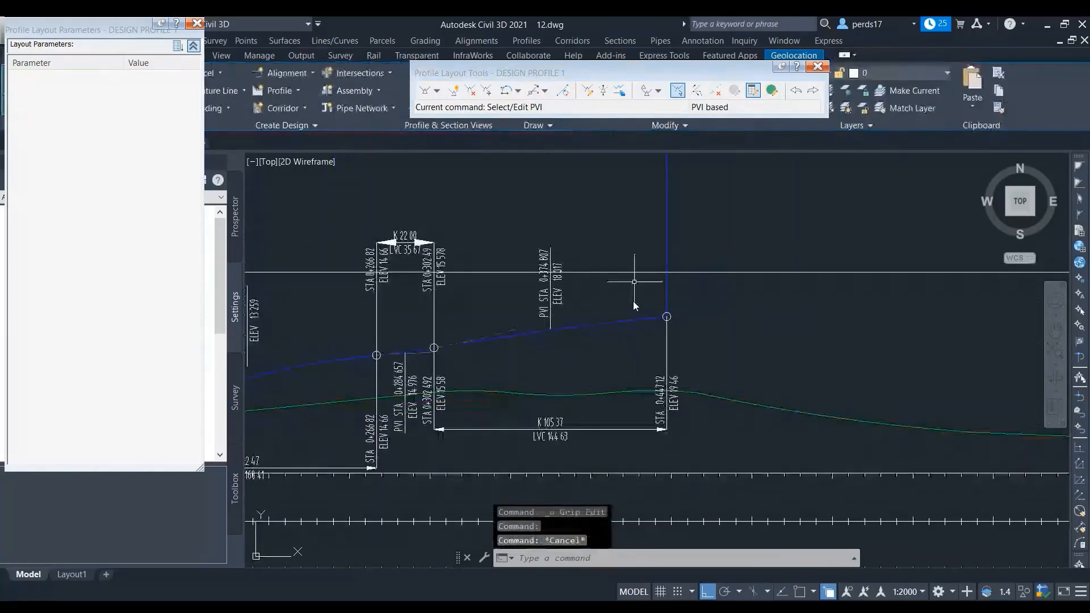
Start a Floating Vertical Curve - Best Fit attached to the last curve, with its input points picked on the screen
left_click(517, 91)
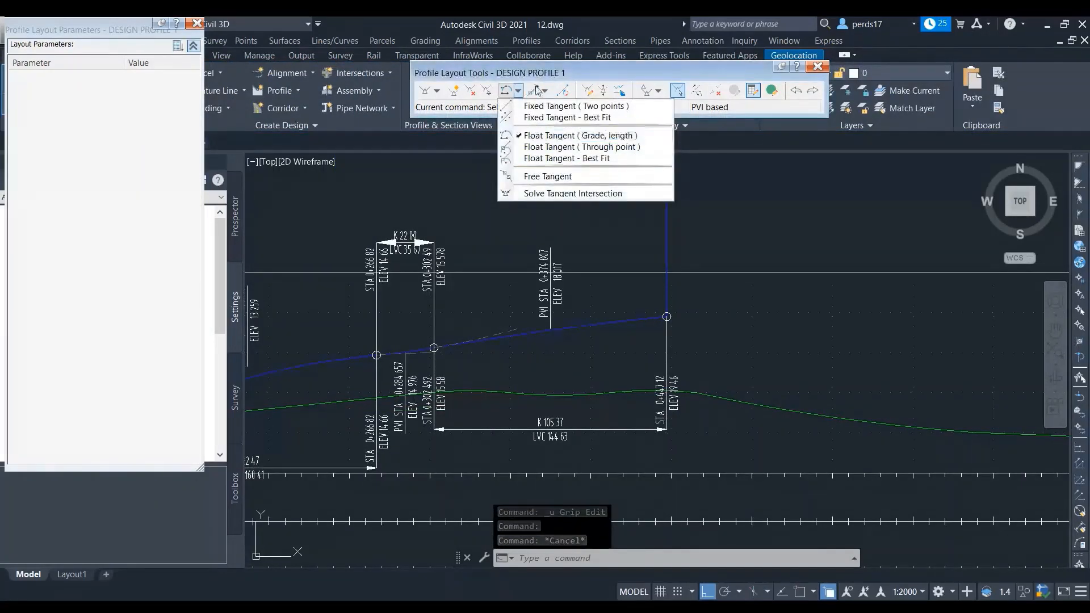
left_click(545, 91)
left_click(605, 169)
middle_click_drag(687, 292, 448, 277)
left_click(458, 292)
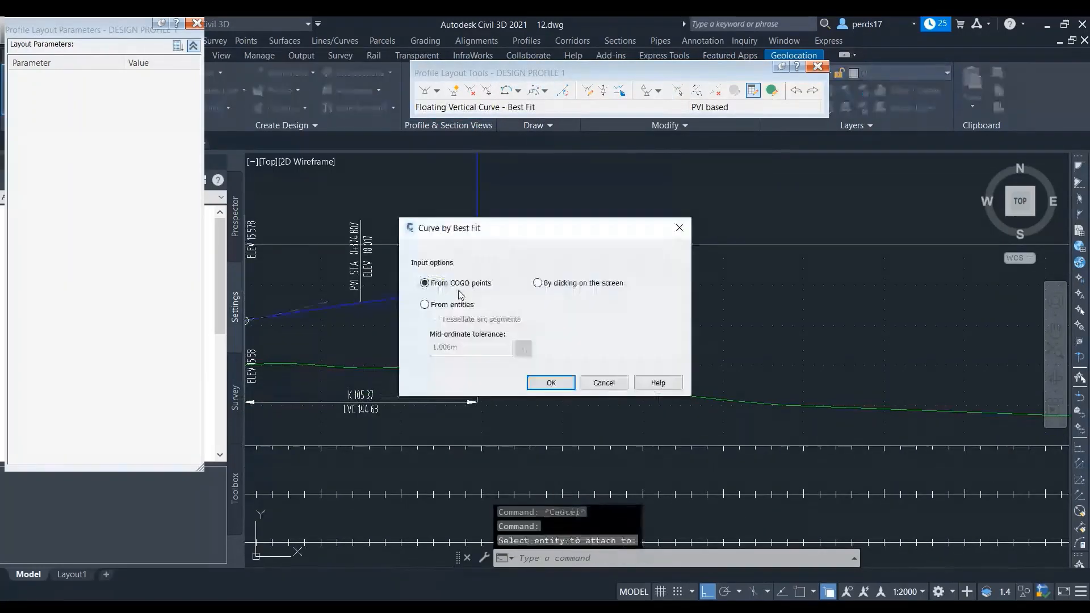
left_click(538, 283)
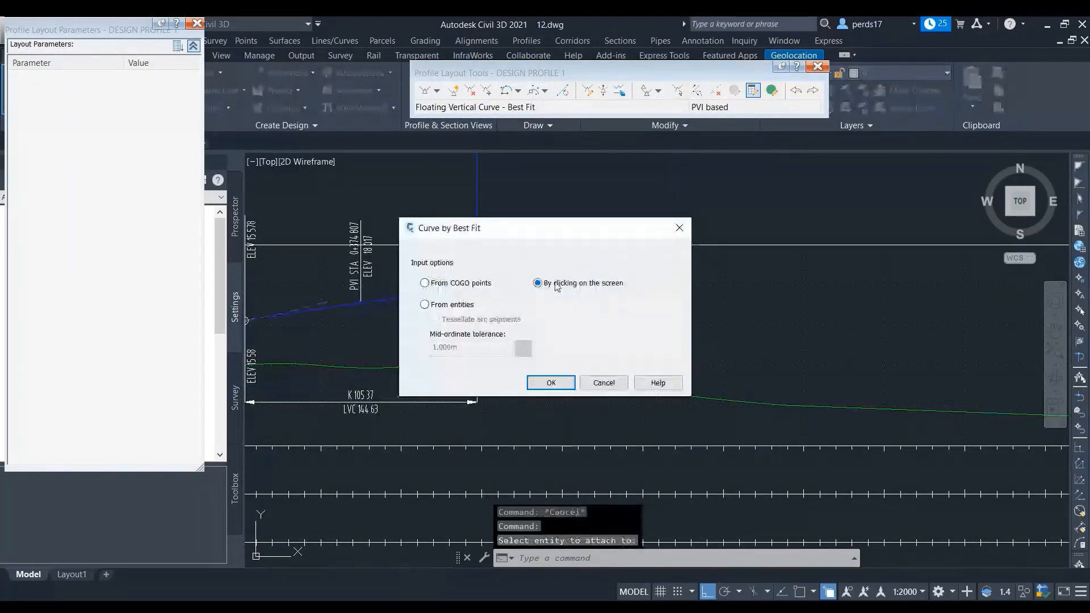
left_click(551, 383)
Specify three regression points beyond the last curve and create the best-fit curve ending at about station 693 m, elevation 16.2 m
left_click(599, 278)
left_click(740, 318)
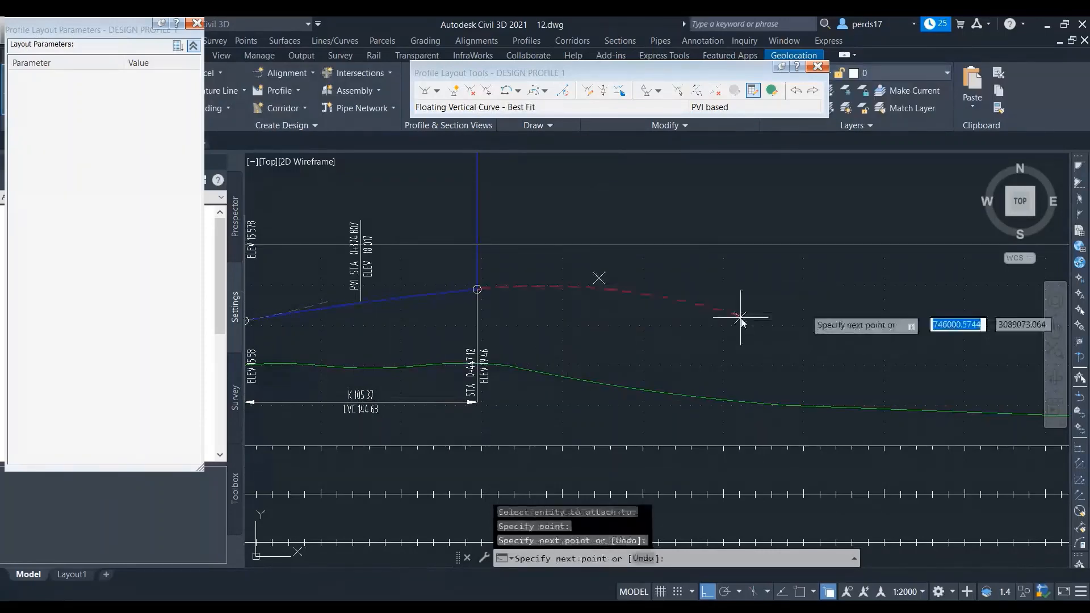
left_click(873, 308)
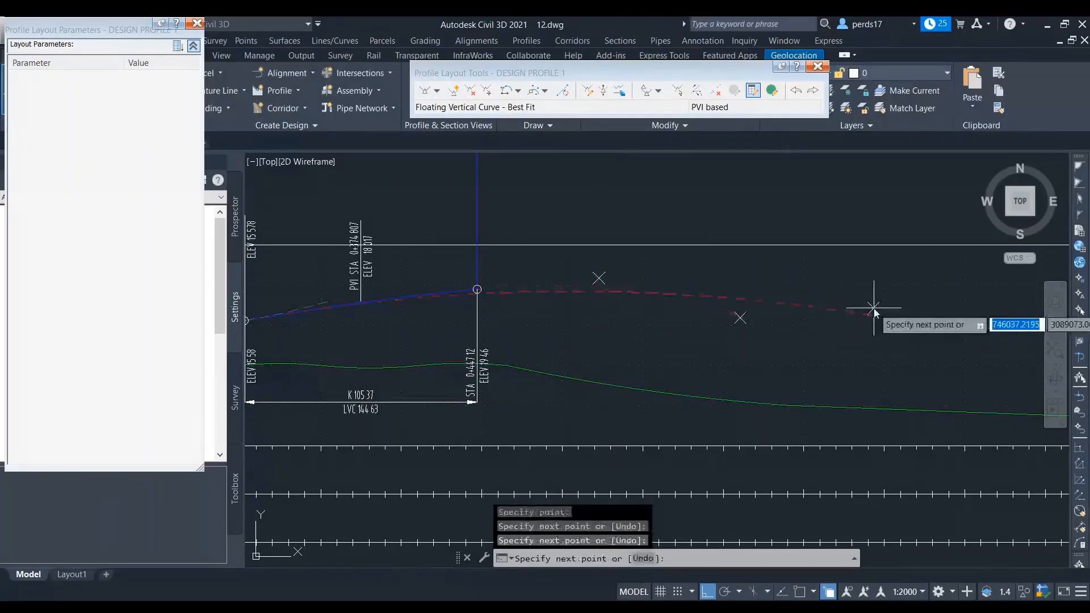
right_click(913, 345)
left_click(925, 355)
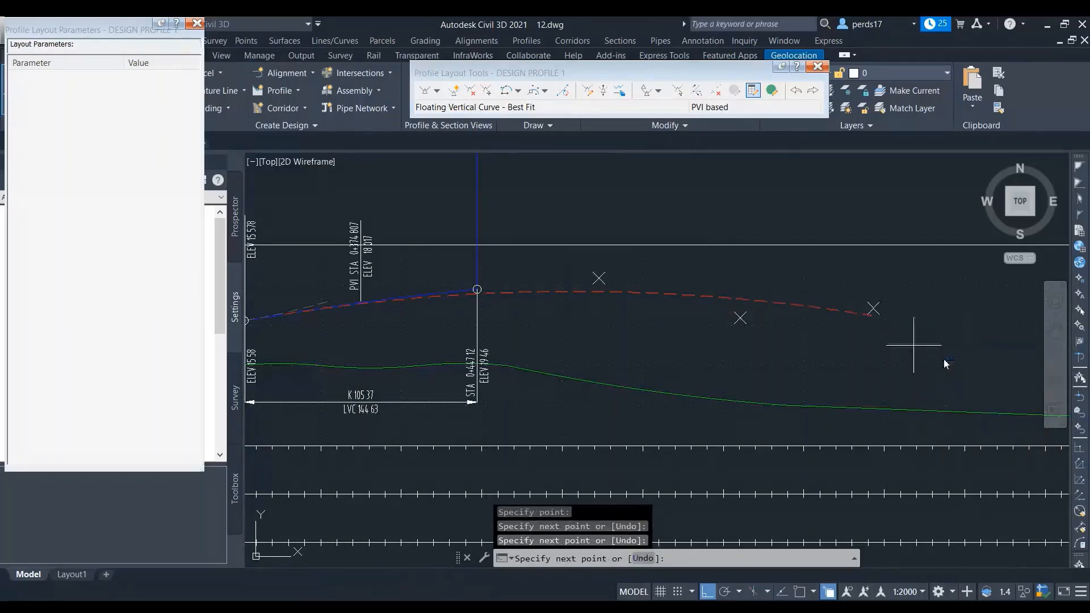
left_click(863, 404)
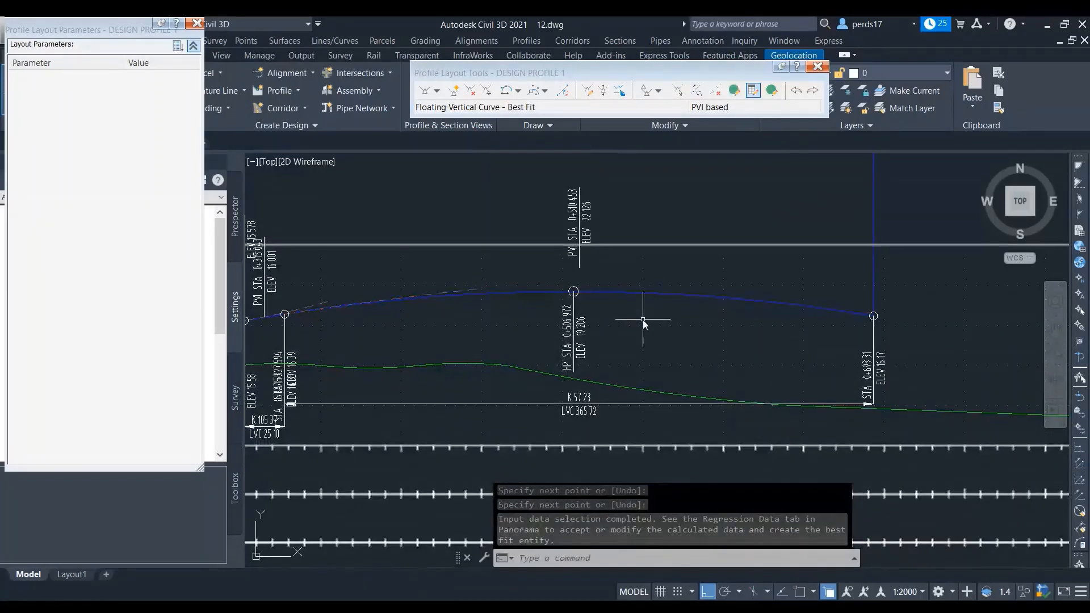
Add a Free Vertical Curve (Parabola) with K value 22 between the 6.67% and -2.80% tangents
left_click(545, 92)
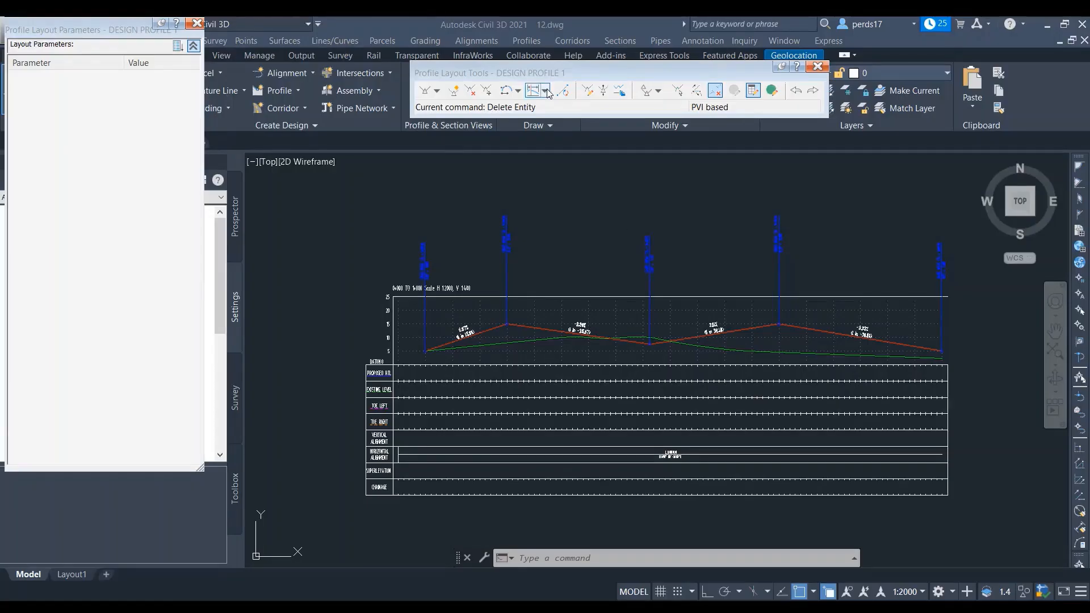
left_click(546, 91)
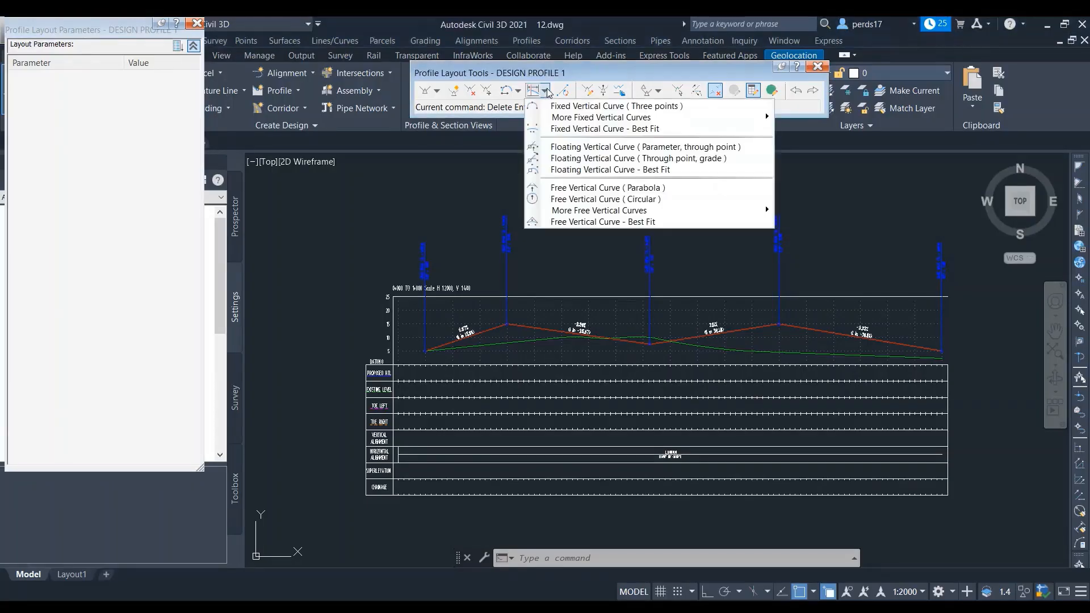
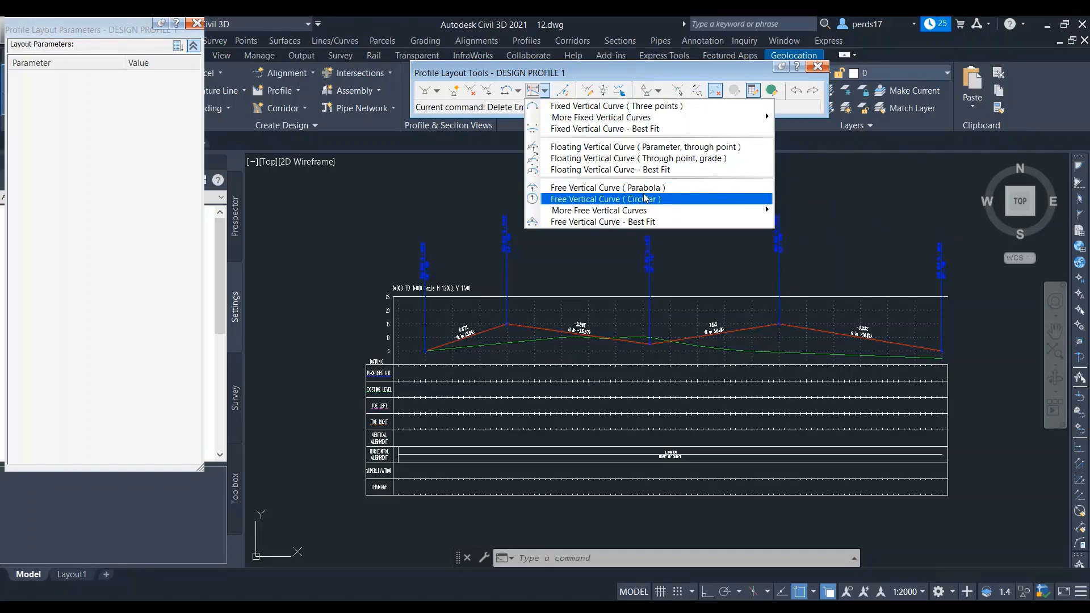
mouse_move(698, 210)
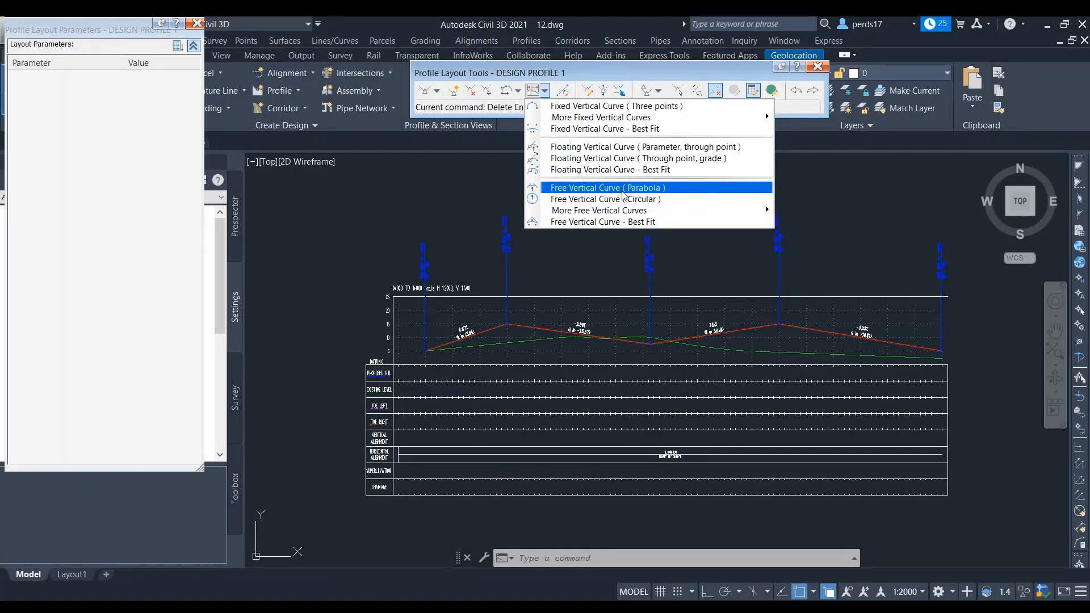
left_click(619, 189)
scroll(492, 334, "up", 5)
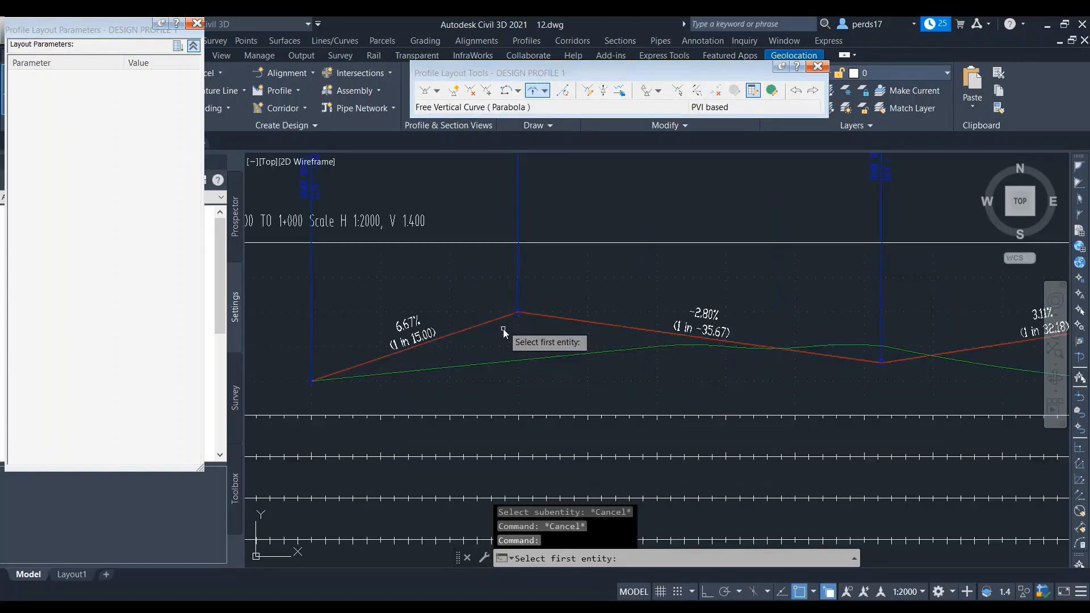
left_click(497, 309)
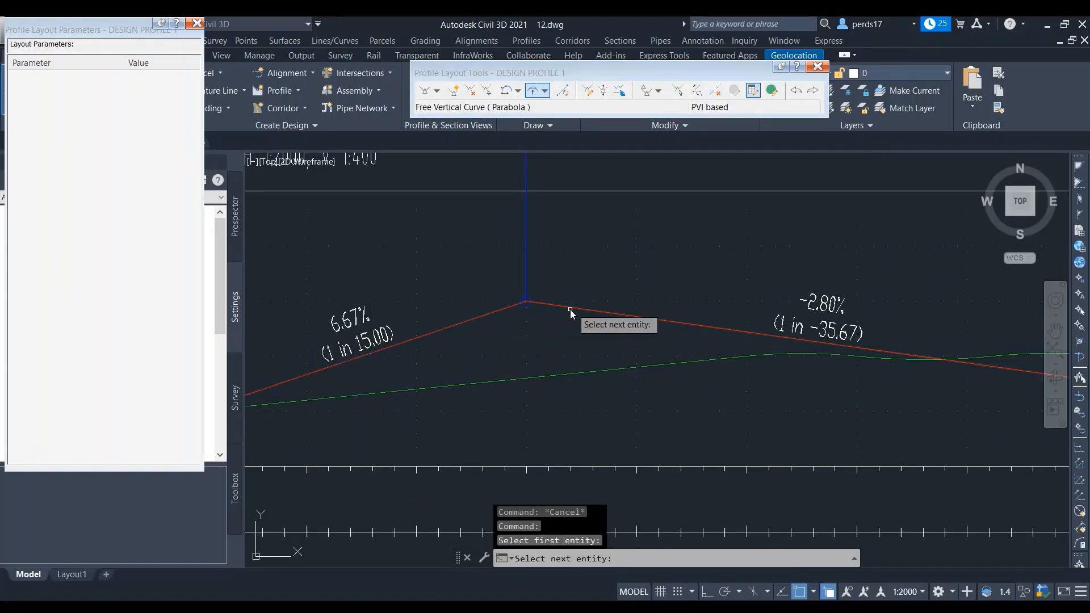
left_click(571, 308)
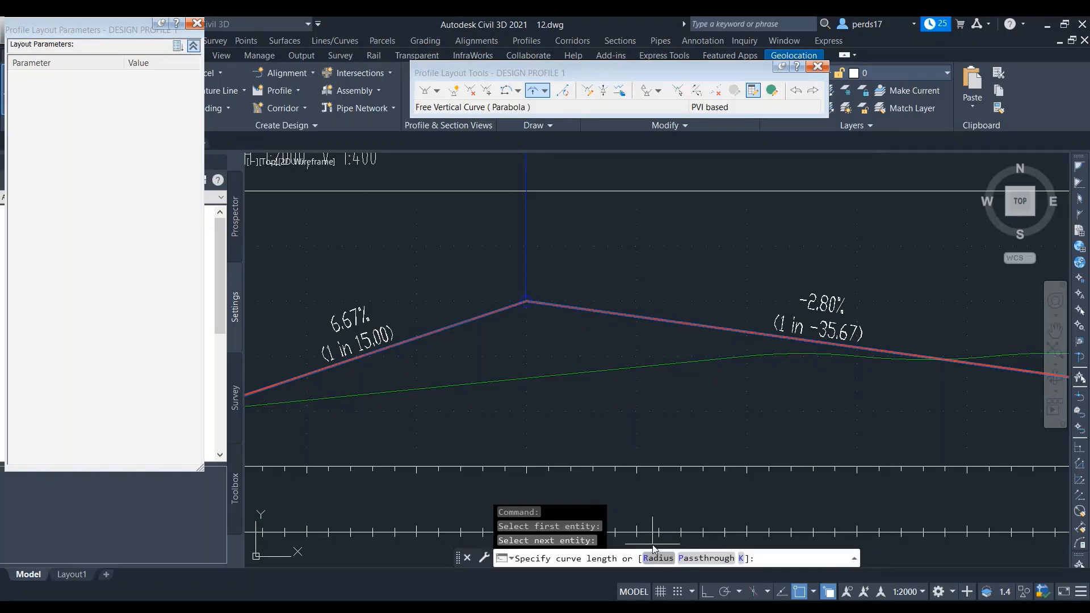
left_click(741, 558)
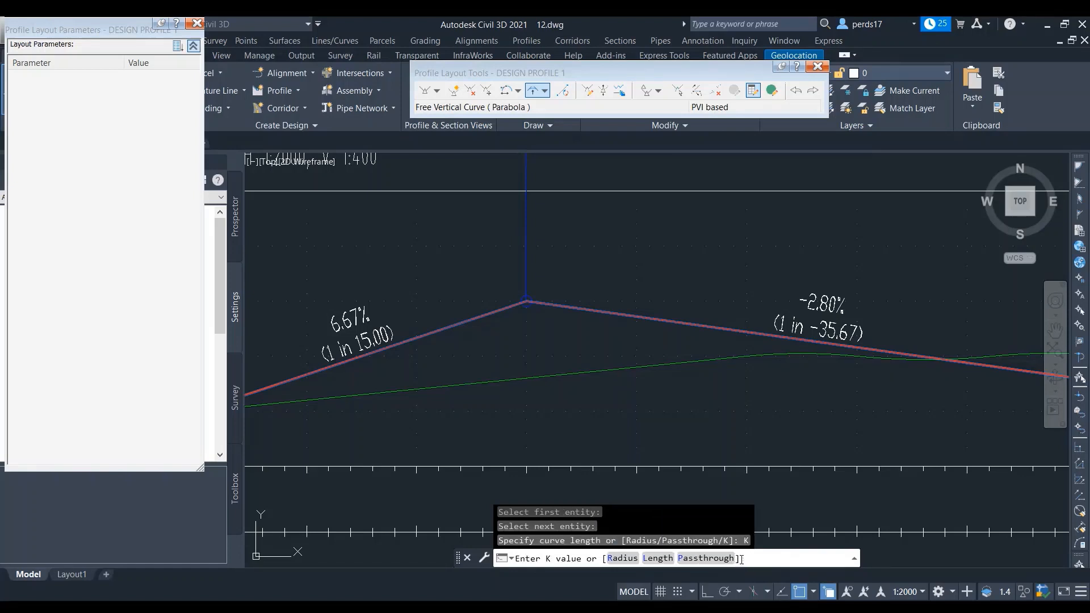
type("3")
type("22")
key("Return")
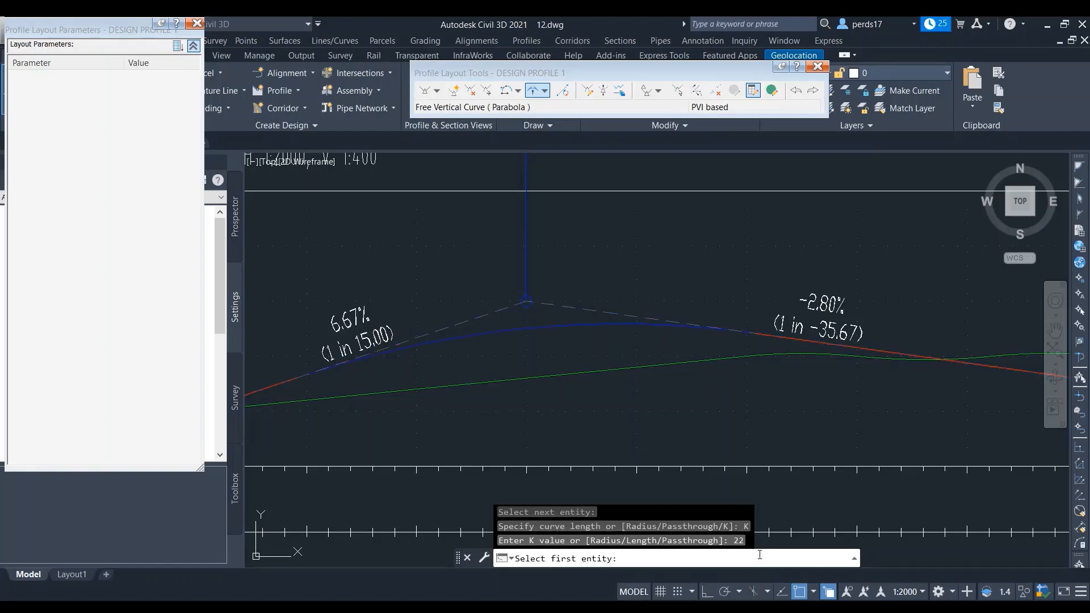
key("Escape")
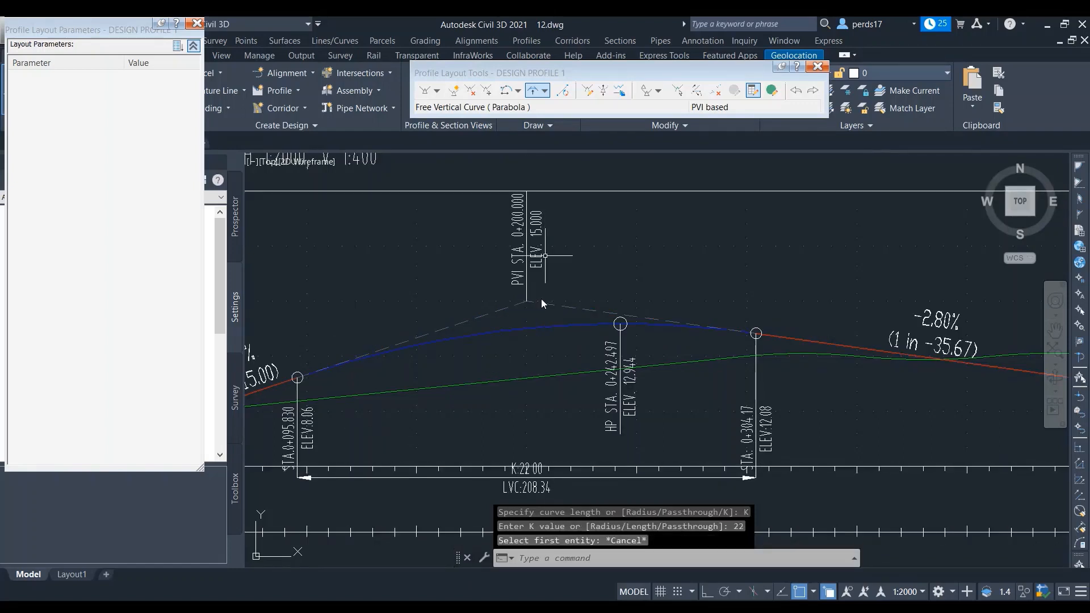
Delete the free parabolic vertical curve between the first two tangents
left_click(544, 90)
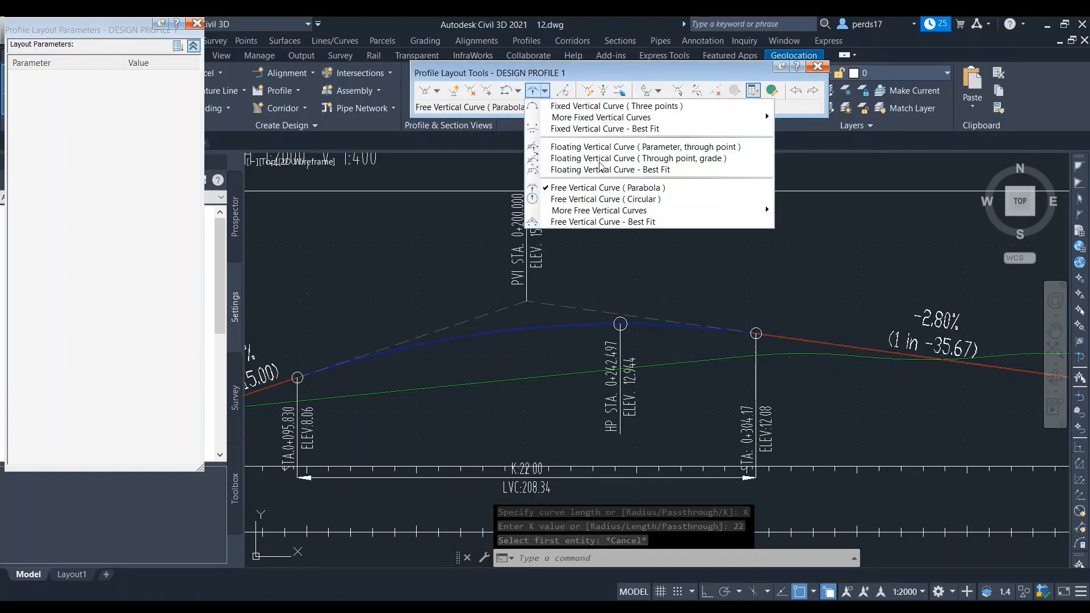
left_click(715, 90)
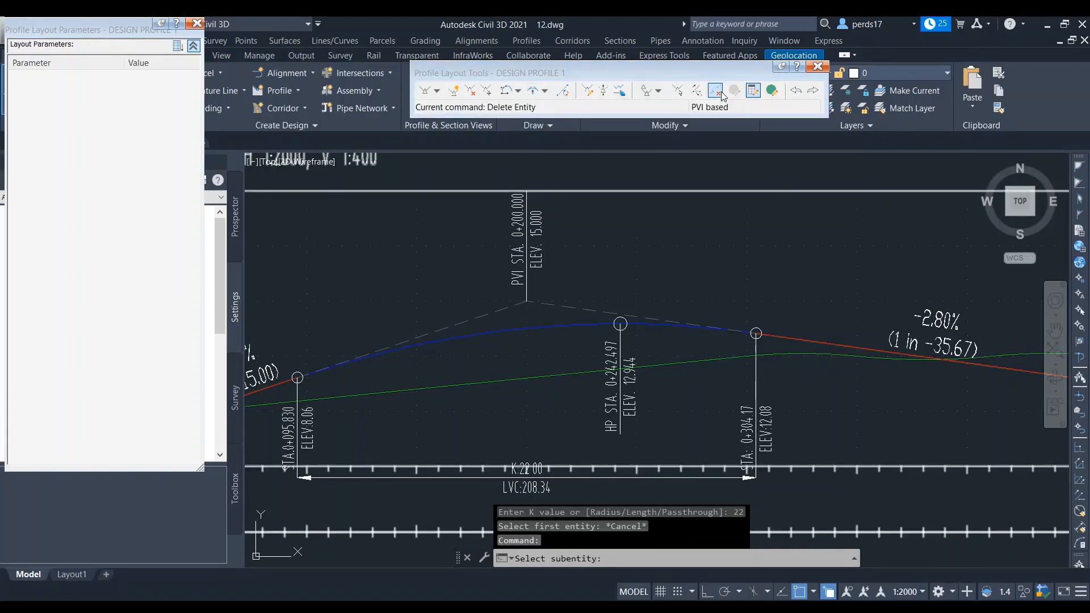
left_click(557, 326)
key("Escape")
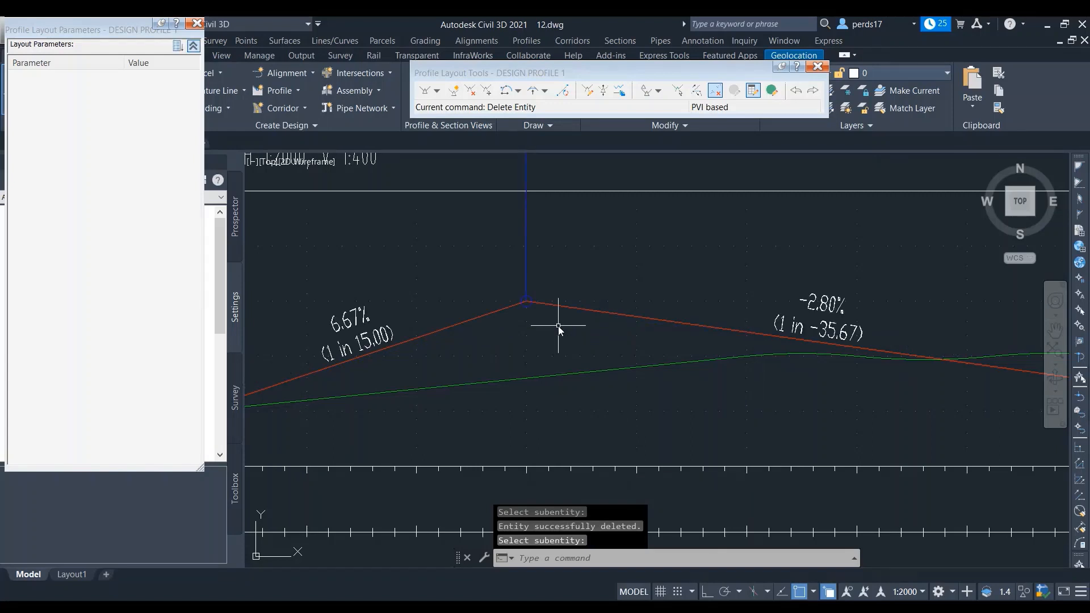
Add a Free Vertical Curve (Circular) with a 60 m curve length between the 6.67% and -2.80% tangents
left_click(544, 90)
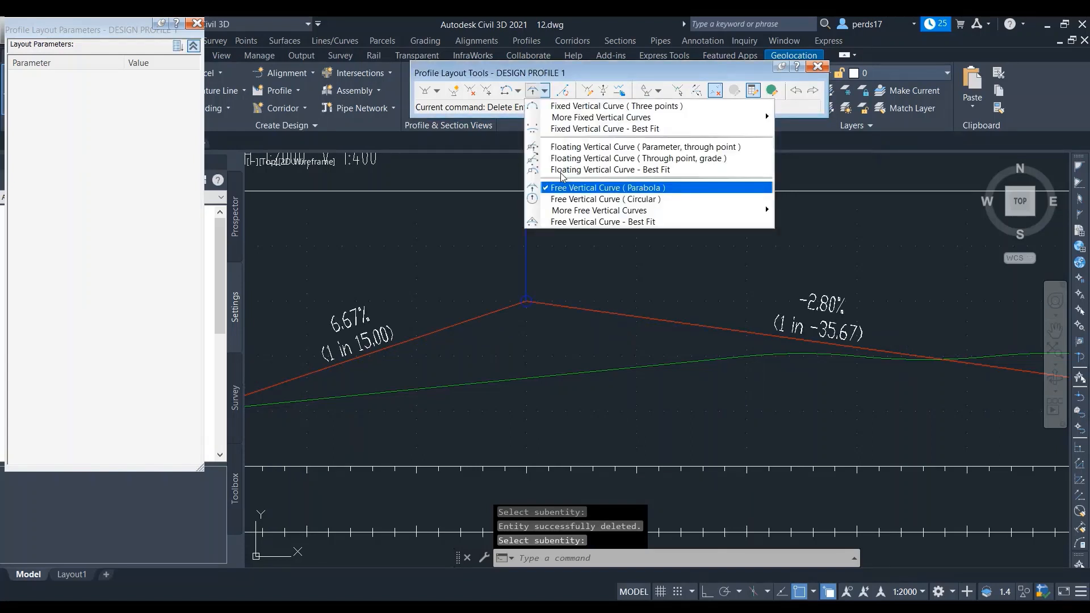
left_click(568, 198)
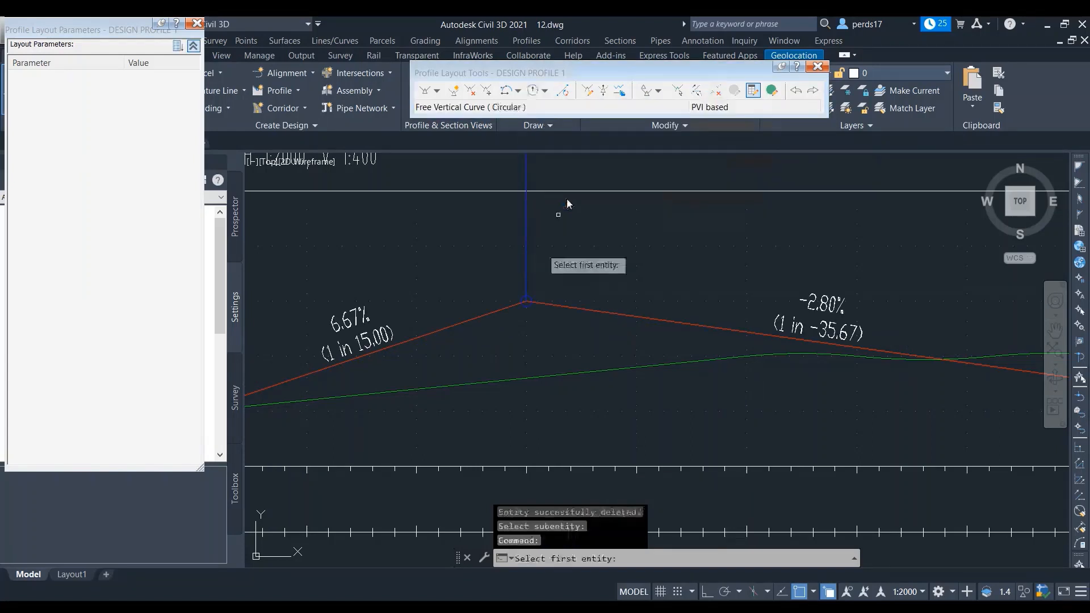
left_click(505, 309)
left_click(573, 306)
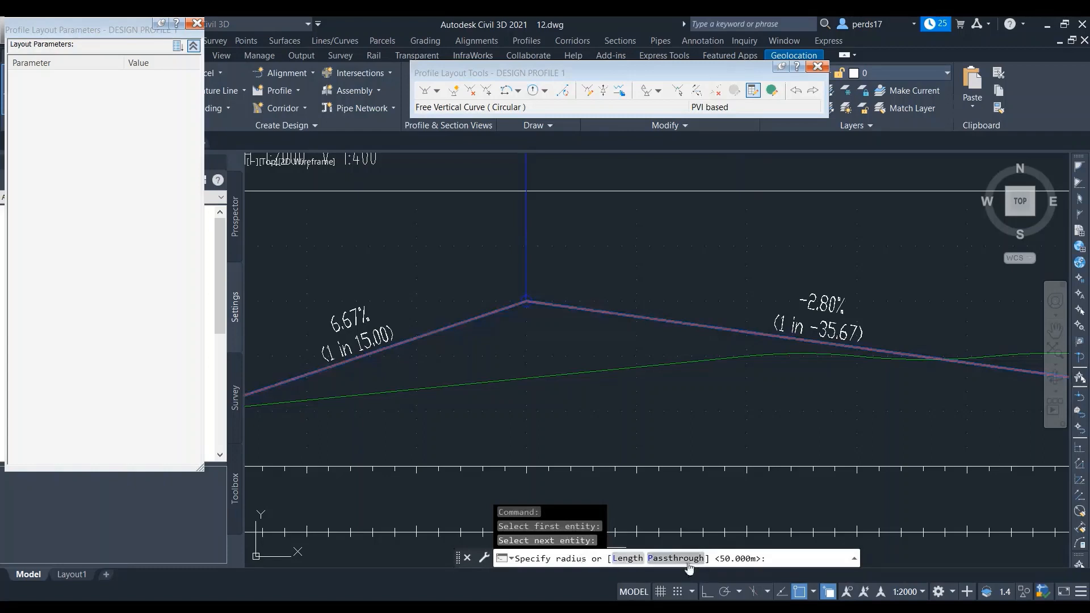
left_click(641, 560)
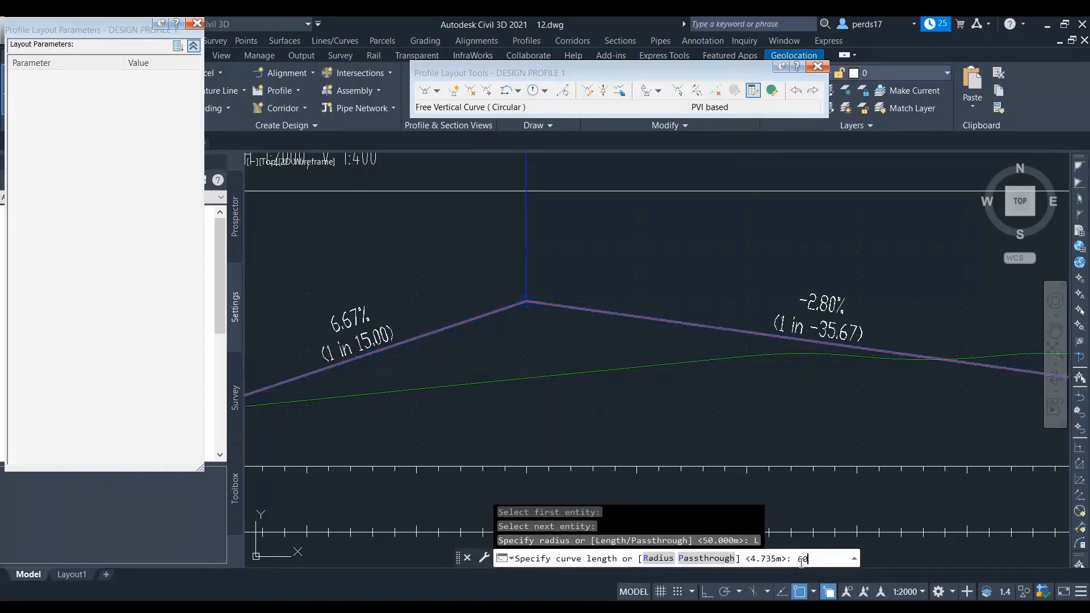
type("60")
key("Return")
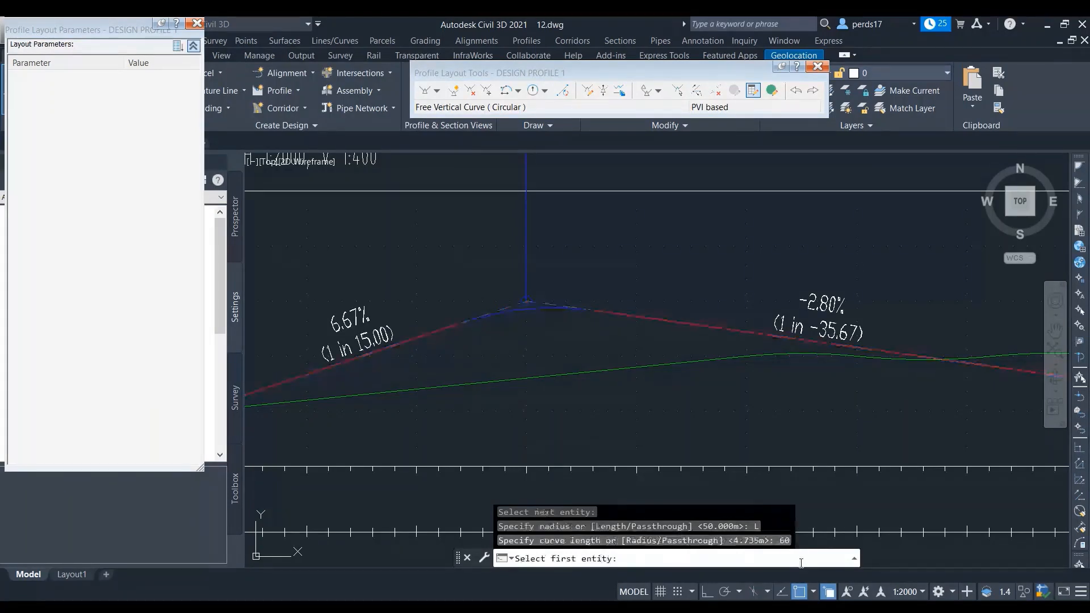
key("Escape")
scroll(507, 480, "up", 3)
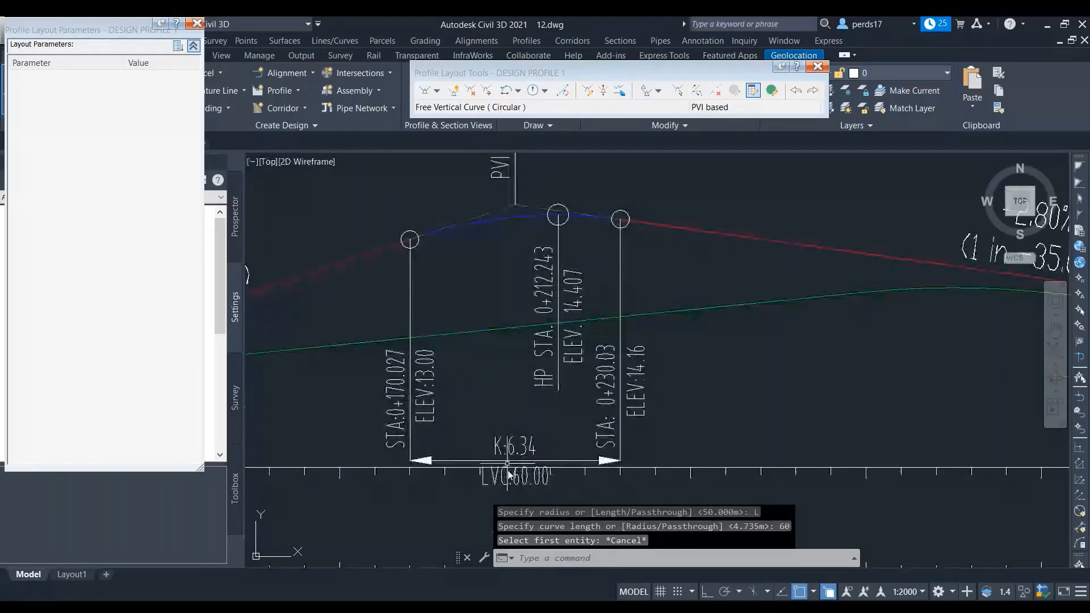
scroll(507, 471, "down", 2)
scroll(502, 309, "up", 4)
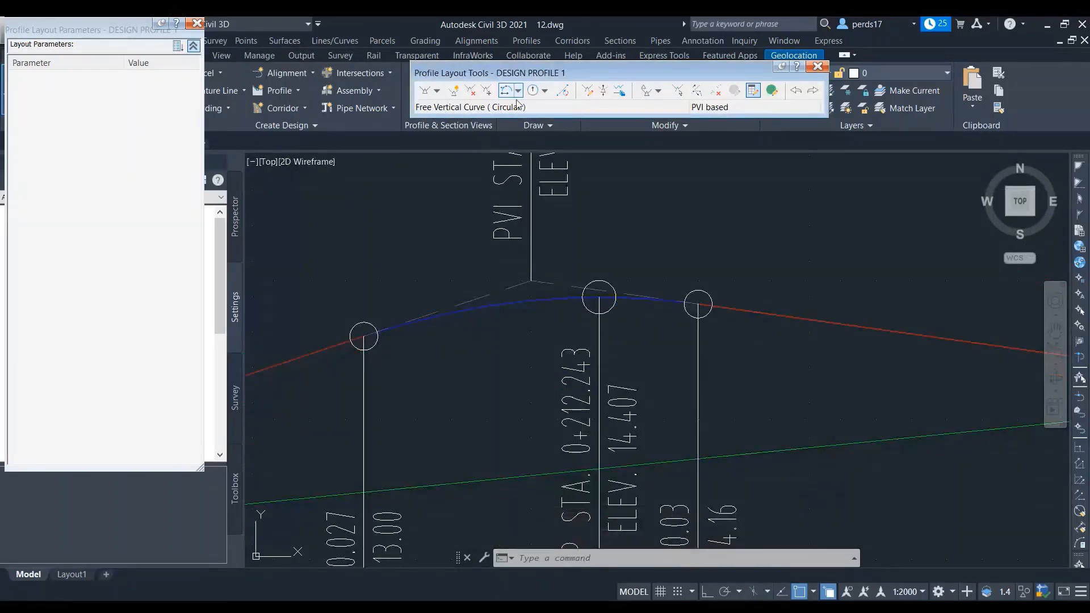
left_click(545, 91)
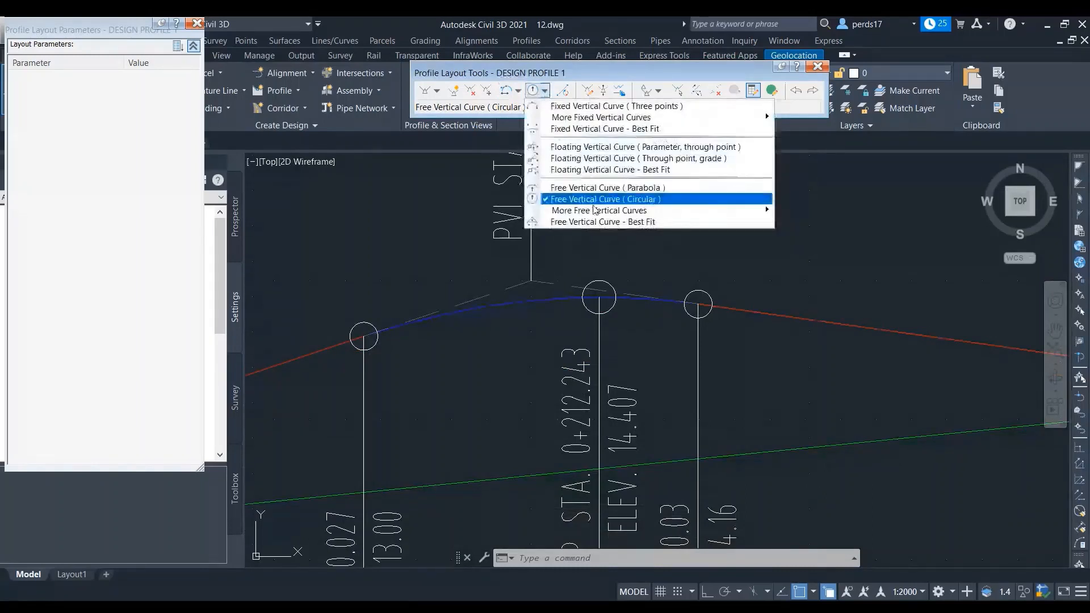
mouse_move(598, 209)
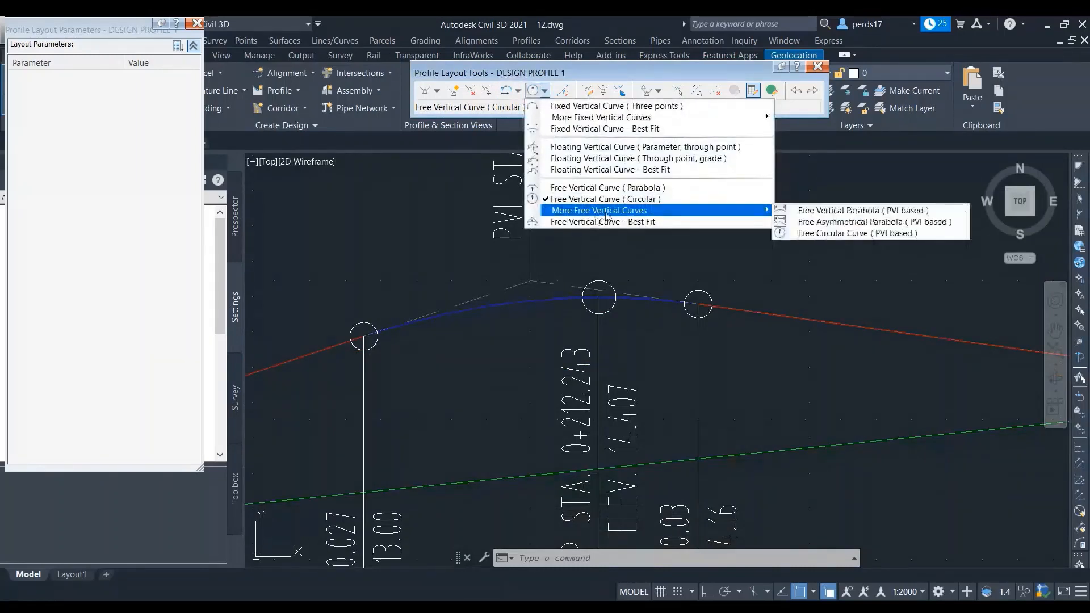
left_click(810, 221)
Add a PVI-based Free Vertical Parabola with a 60 m curve length at the PVI between the -2.80% and 3.11% tangents
scroll(414, 276, "down", 5)
scroll(559, 294, "up", 6)
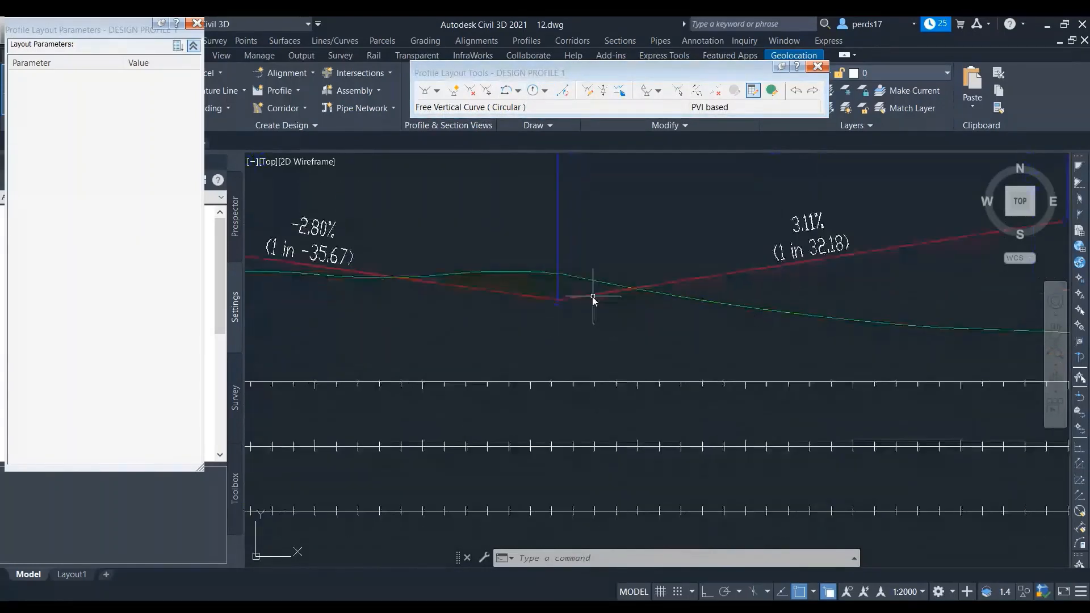
left_click(544, 91)
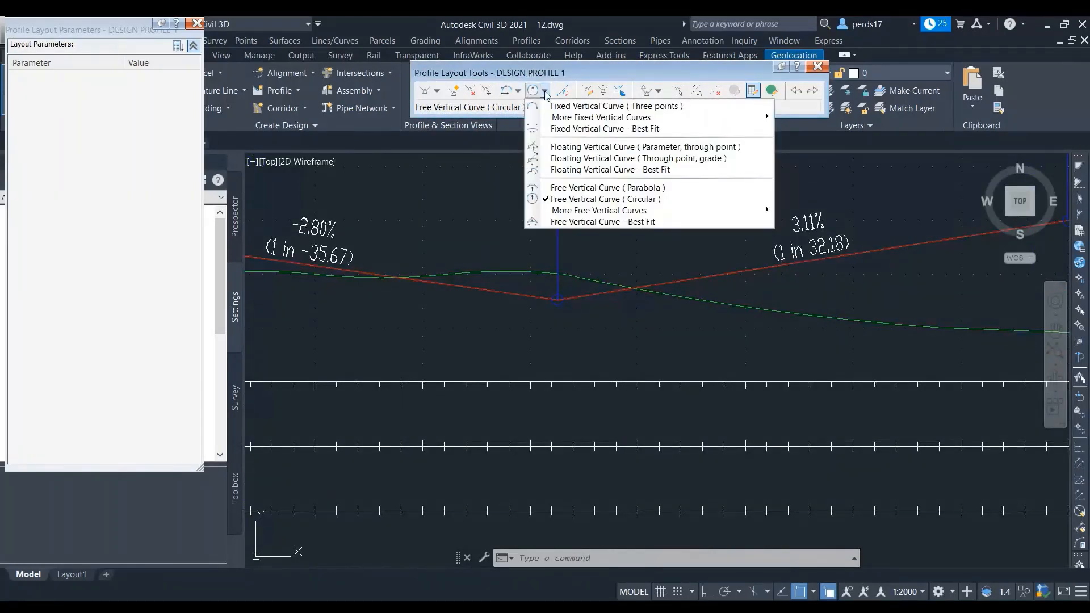
mouse_move(709, 210)
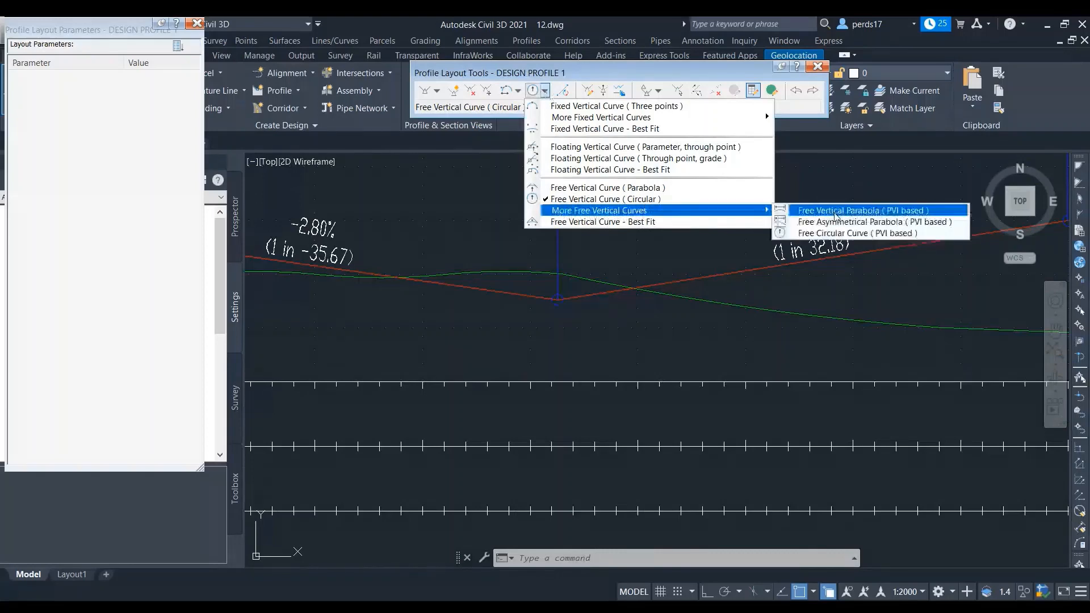
left_click(846, 211)
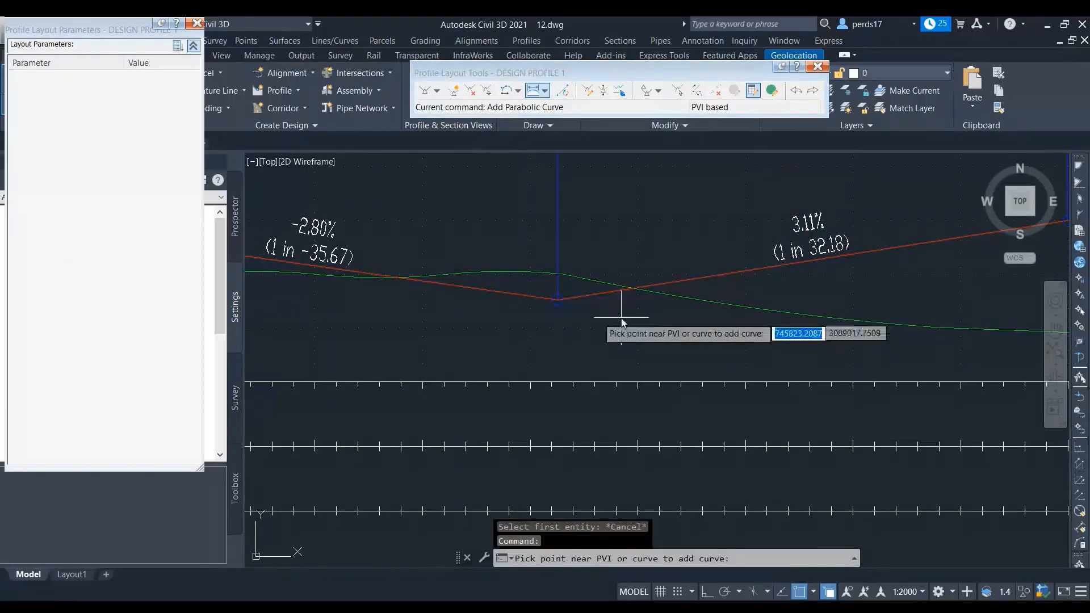
scroll(542, 301, "up", 3)
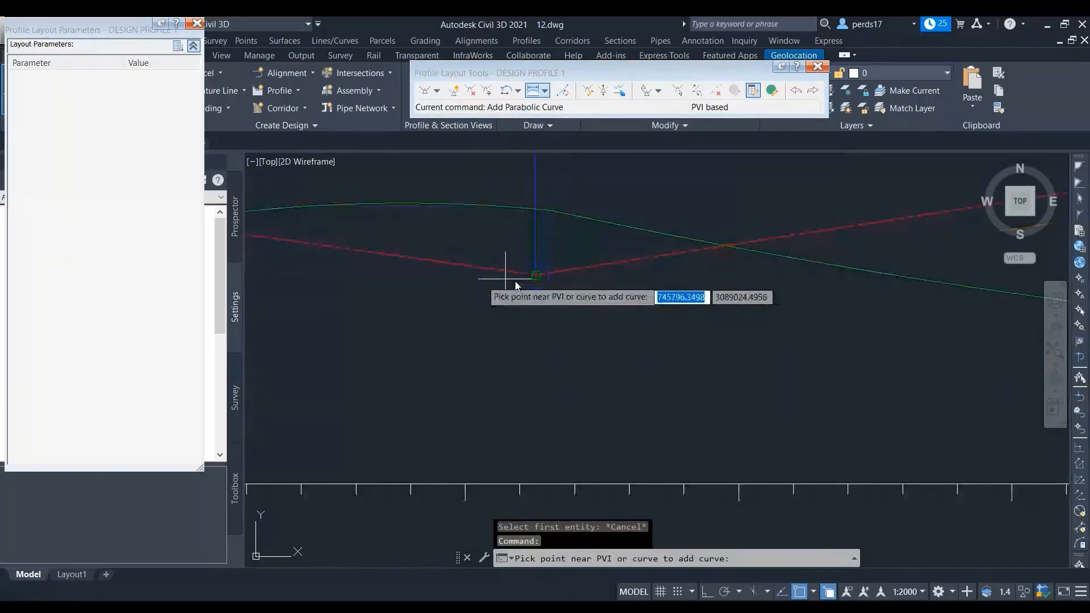
scroll(528, 283, "up", 2)
scroll(531, 281, "up", 2)
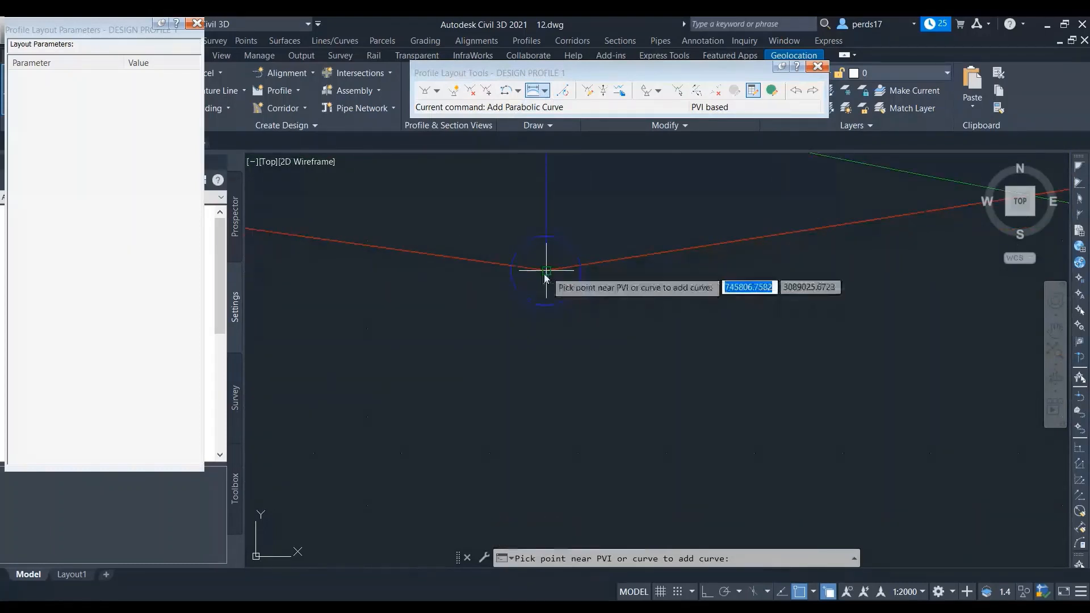
left_click(547, 272)
scroll(548, 278, "up", 2)
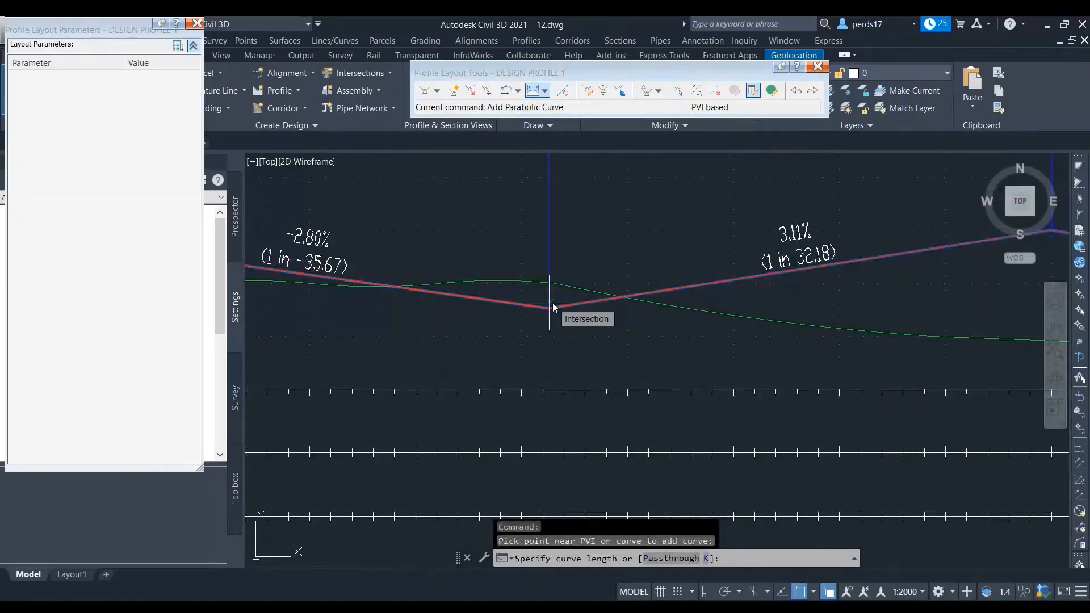
type("60")
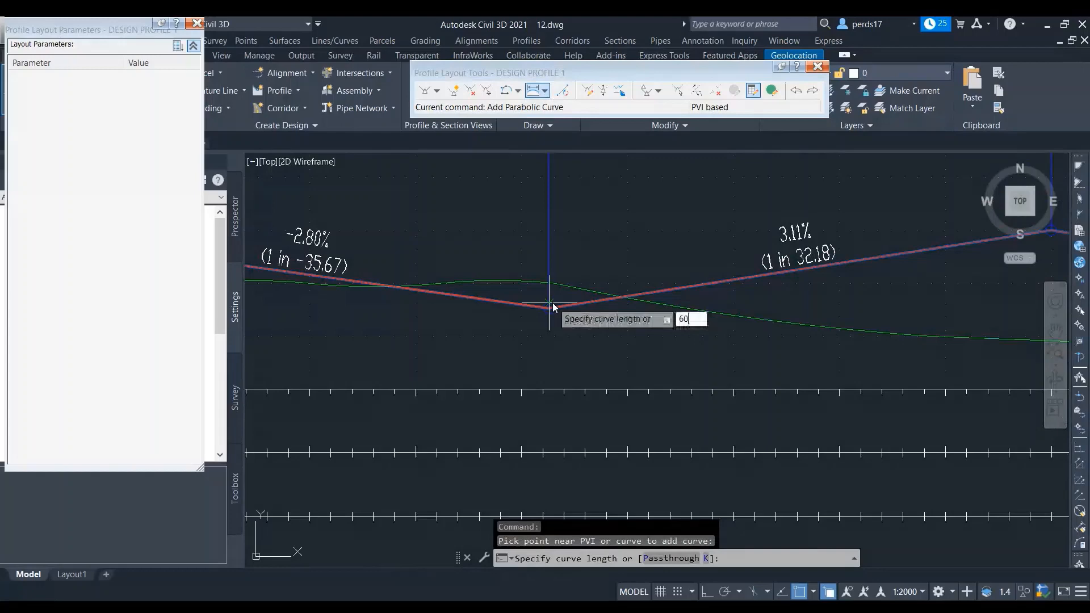
key("Return")
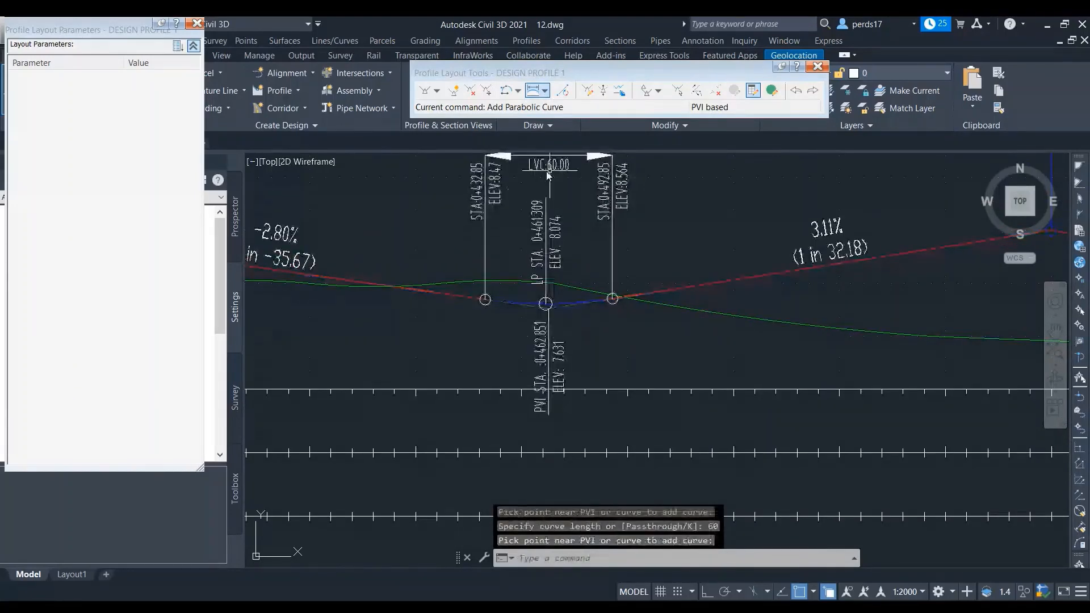
Add a PVI-based Free Circular Curve with a 90 m curve length at the PVI between the 3.11% and -3.33% tangents
scroll(624, 307, "down", 3)
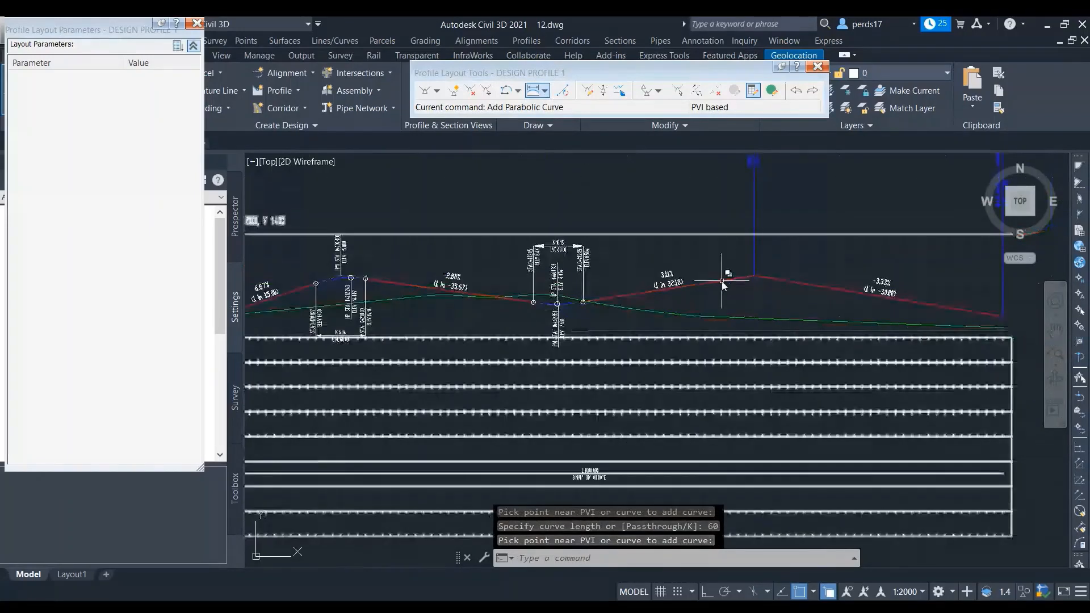
scroll(721, 281, "up", 2)
left_click(544, 91)
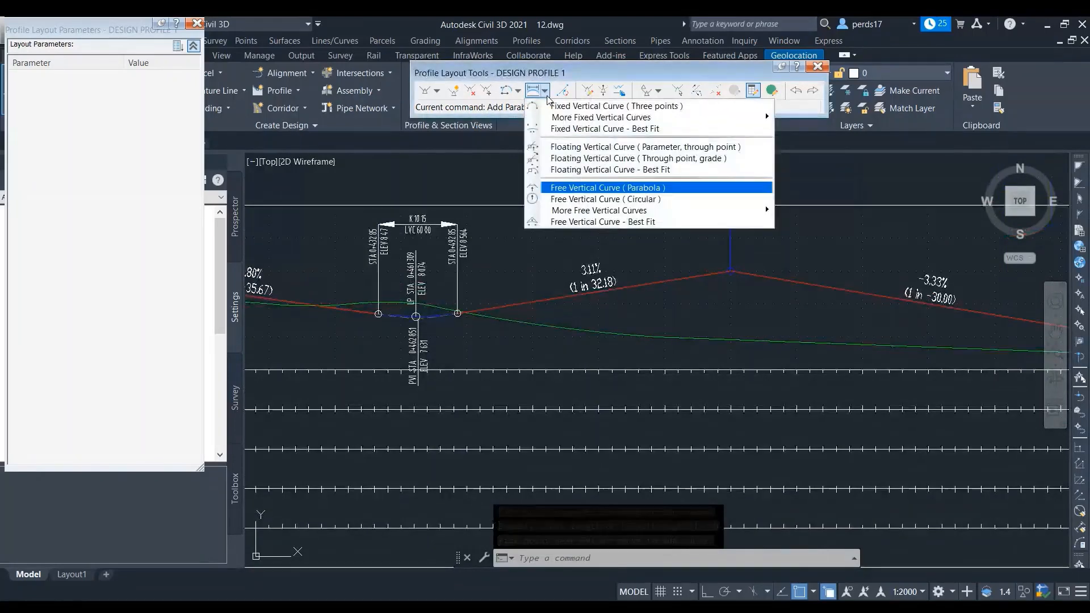
mouse_move(590, 216)
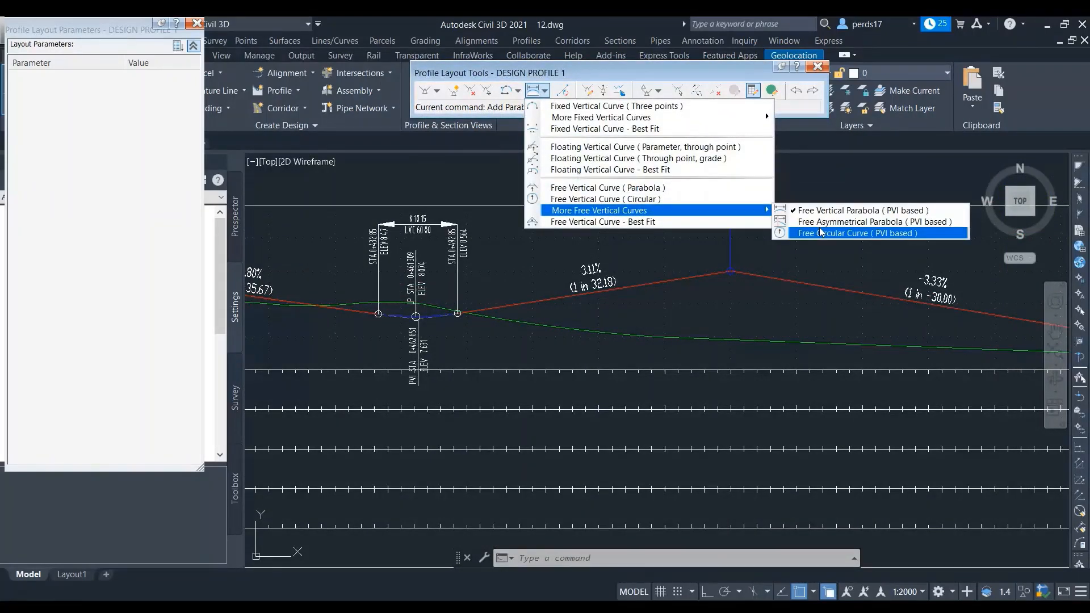
left_click(835, 237)
scroll(732, 273, "up", 2)
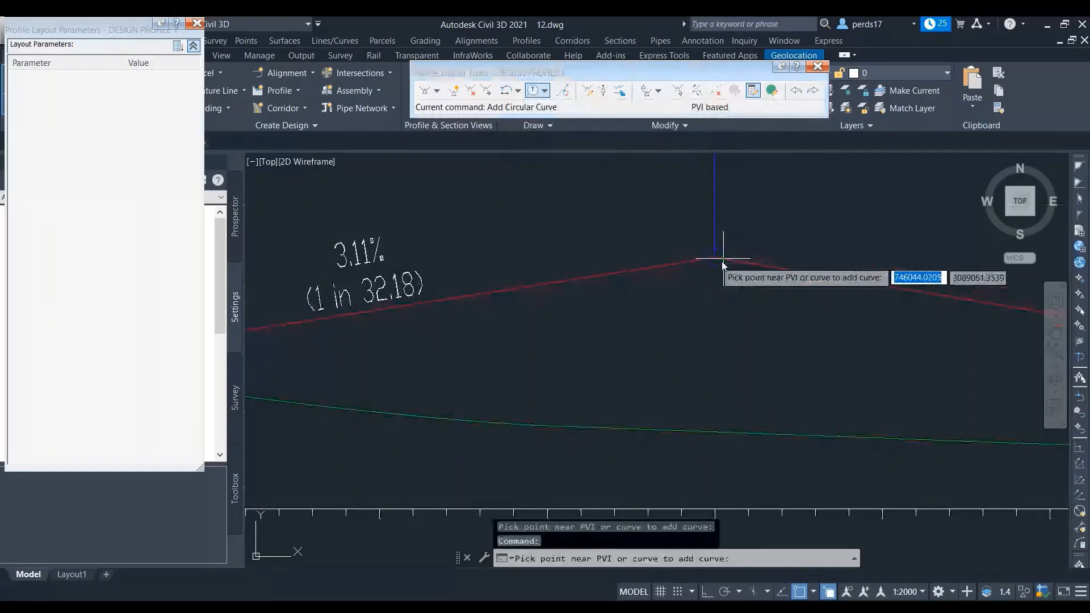
left_click(711, 243)
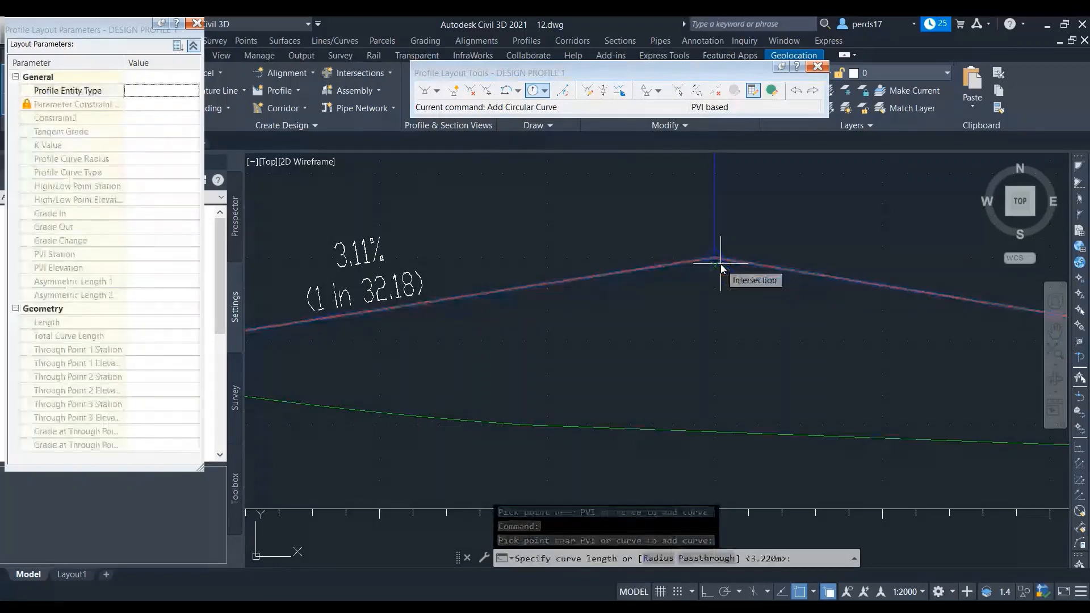
type("30")
key("Return")
key("Escape")
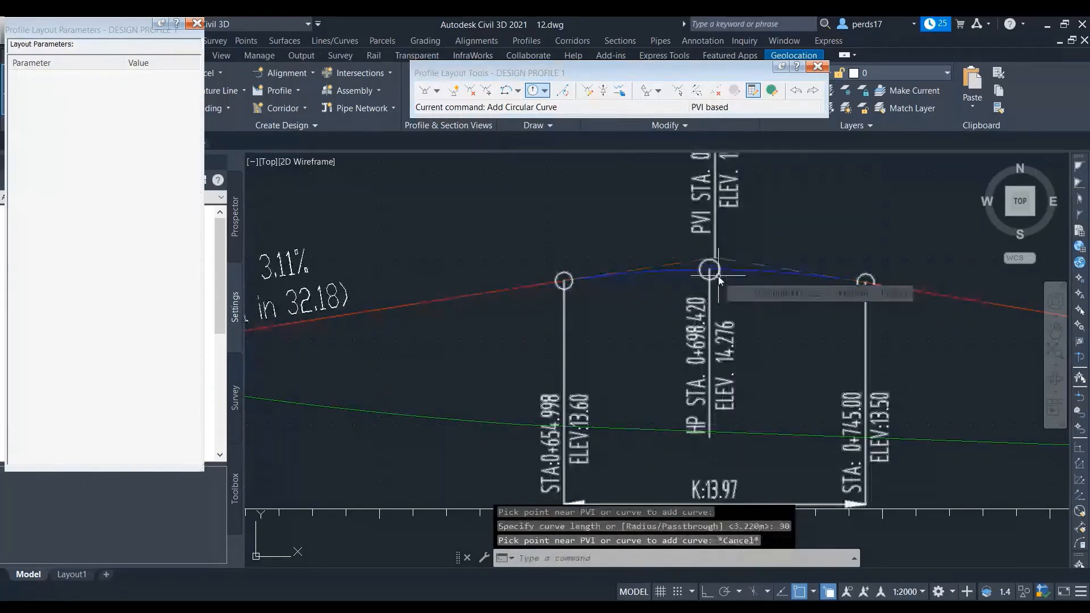
scroll(718, 278, "up", 2)
scroll(719, 278, "down", 5)
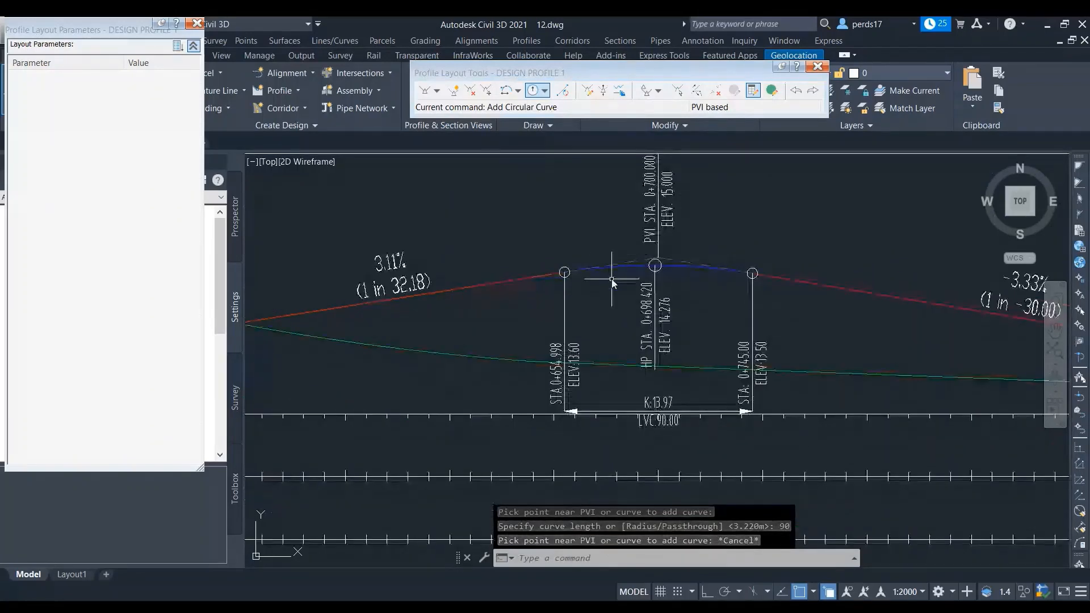
key("Escape")
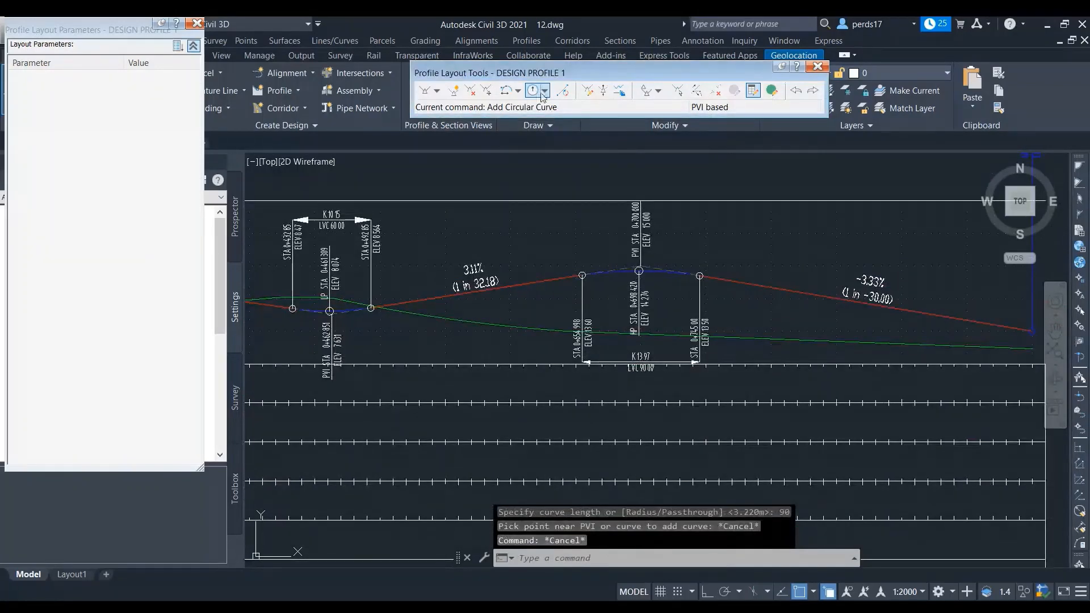
Delete the circular vertical curve between the 3.11% and -3.33% tangents
left_click(545, 90)
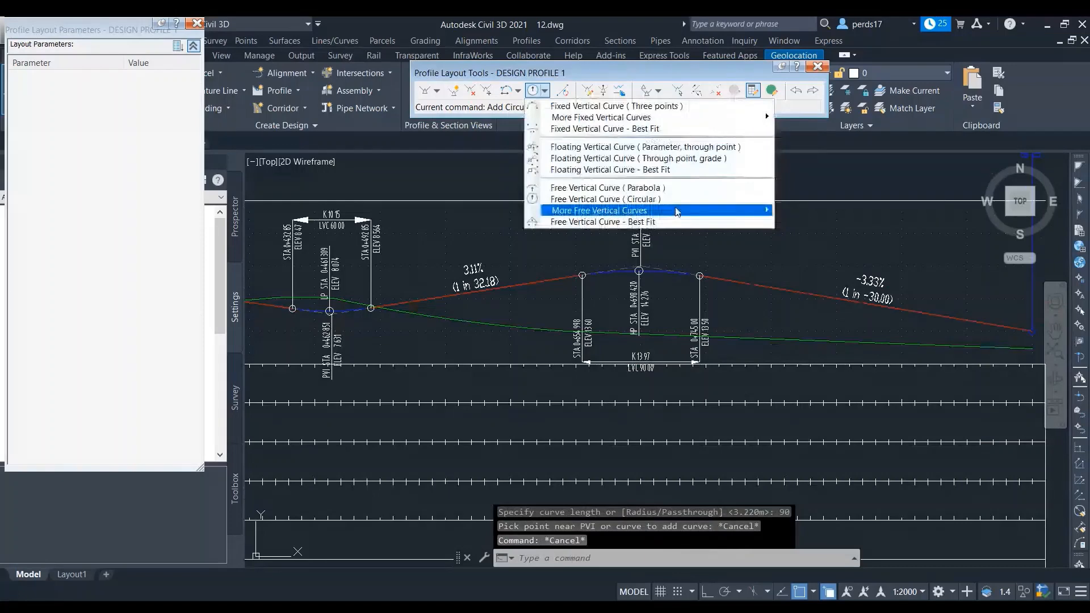
mouse_move(733, 211)
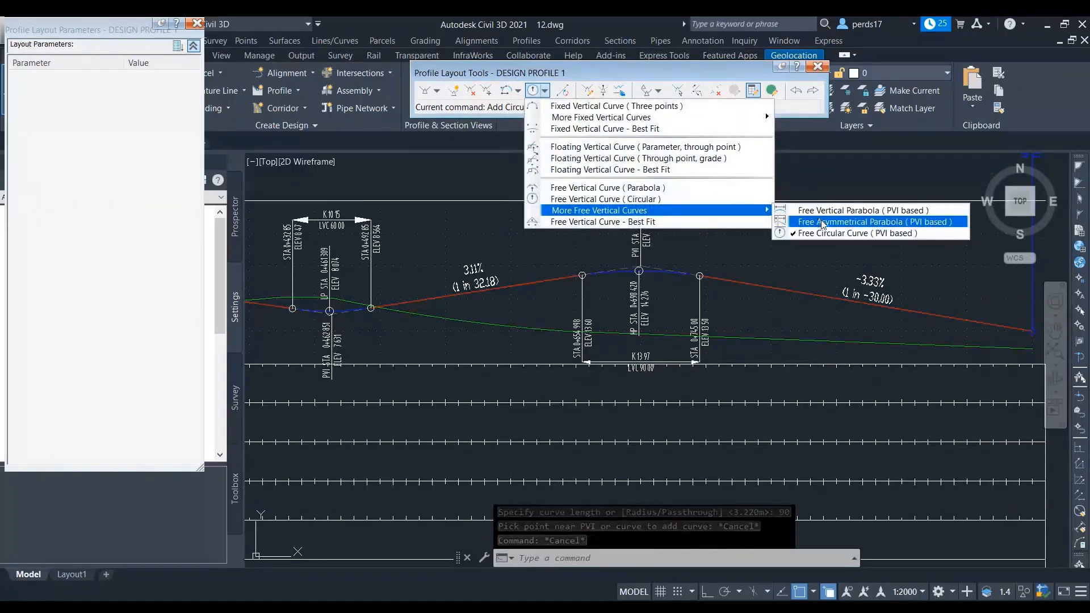
left_click(714, 91)
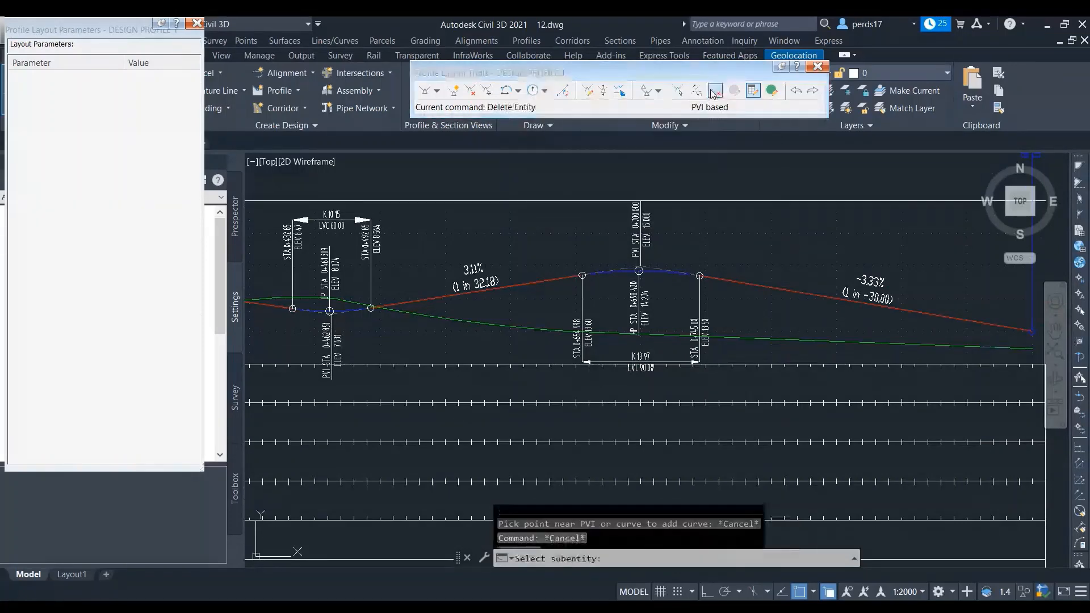
scroll(659, 281, "up", 3)
left_click(654, 267)
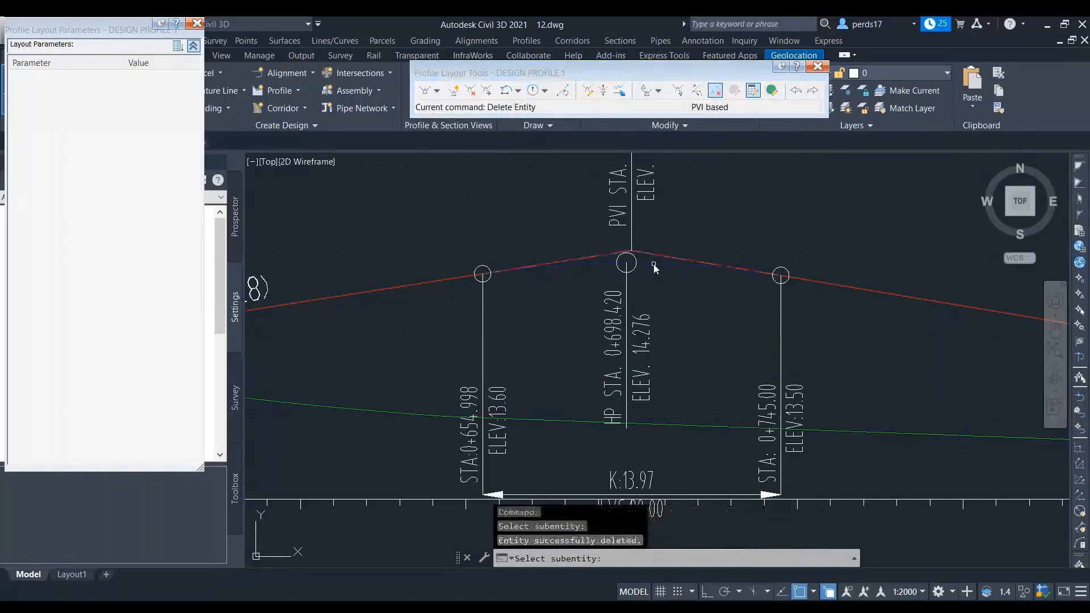
key("Escape")
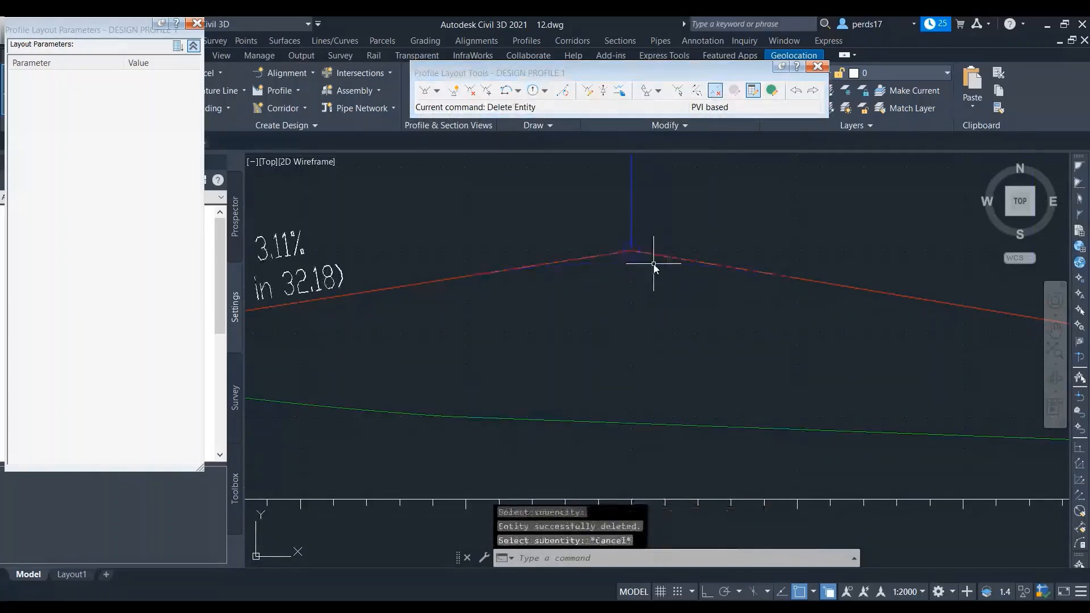
Add a PVI-based Free Asymmetrical Parabola with lengths of 50 m and 70 m at the PVI between the 3.11% and -3.33% tangents
left_click(545, 91)
mouse_move(653, 210)
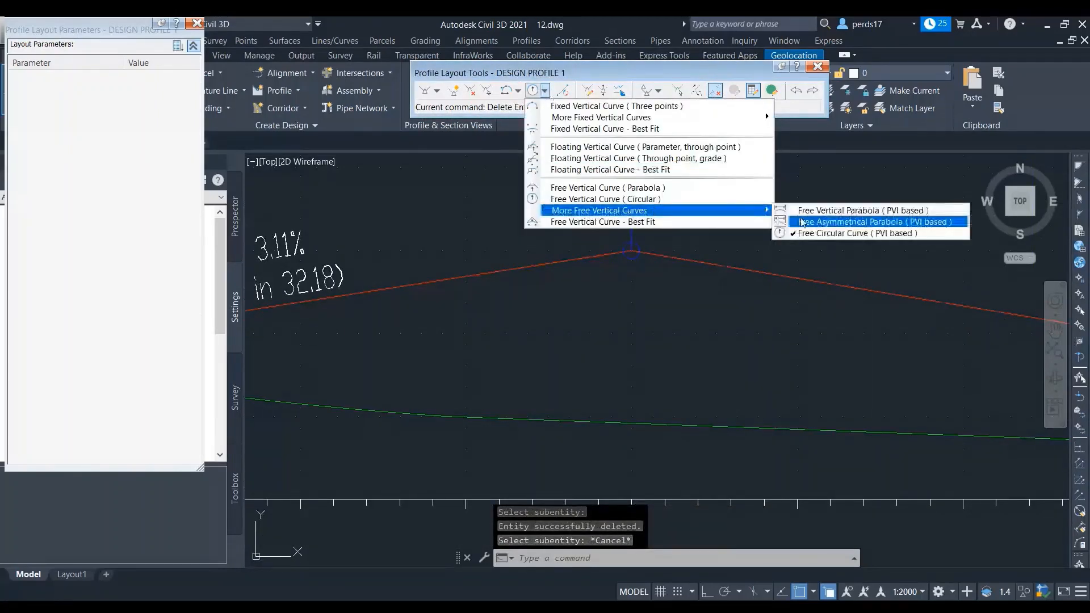
left_click(802, 222)
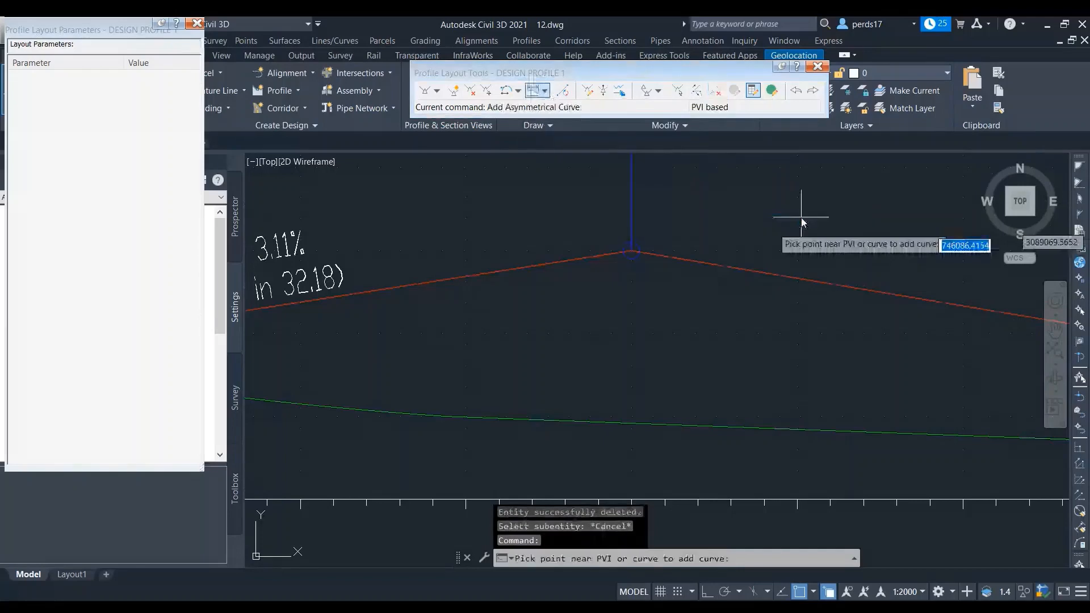
left_click(630, 251)
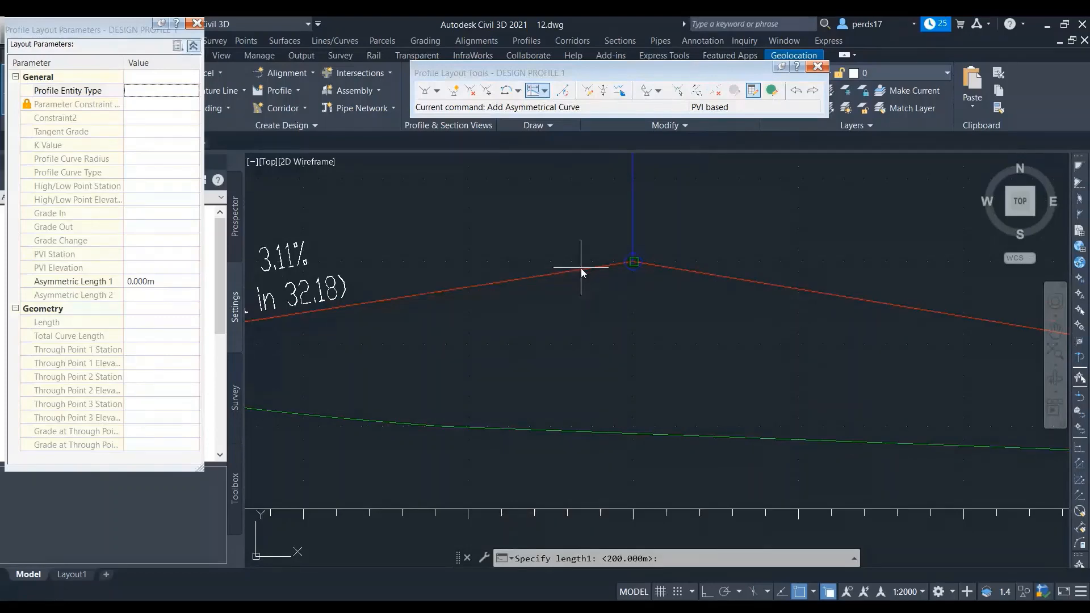
type("50")
key("Return")
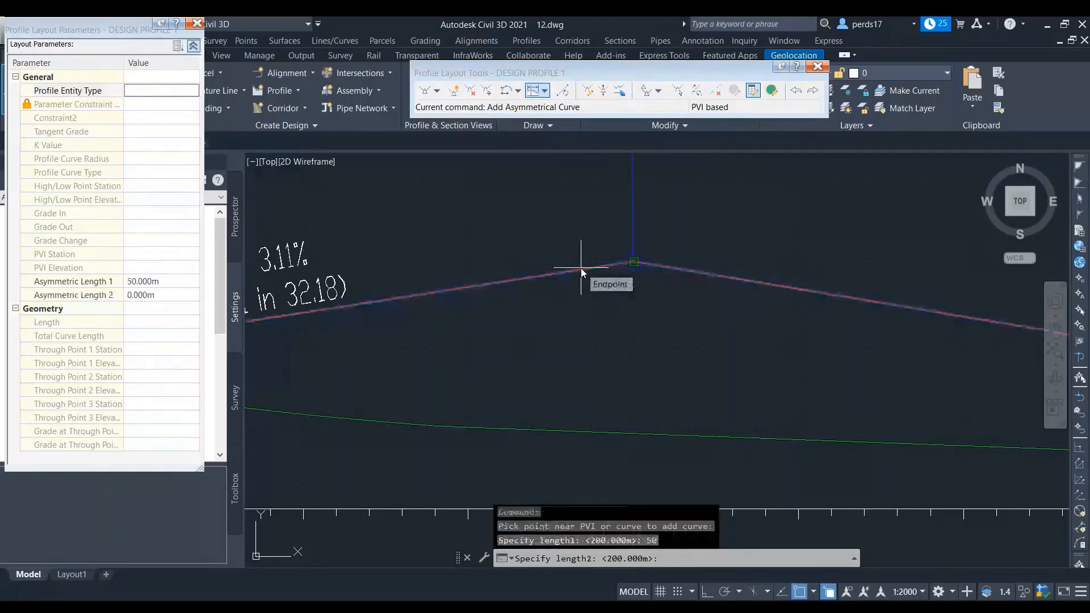
type("70")
key("Return")
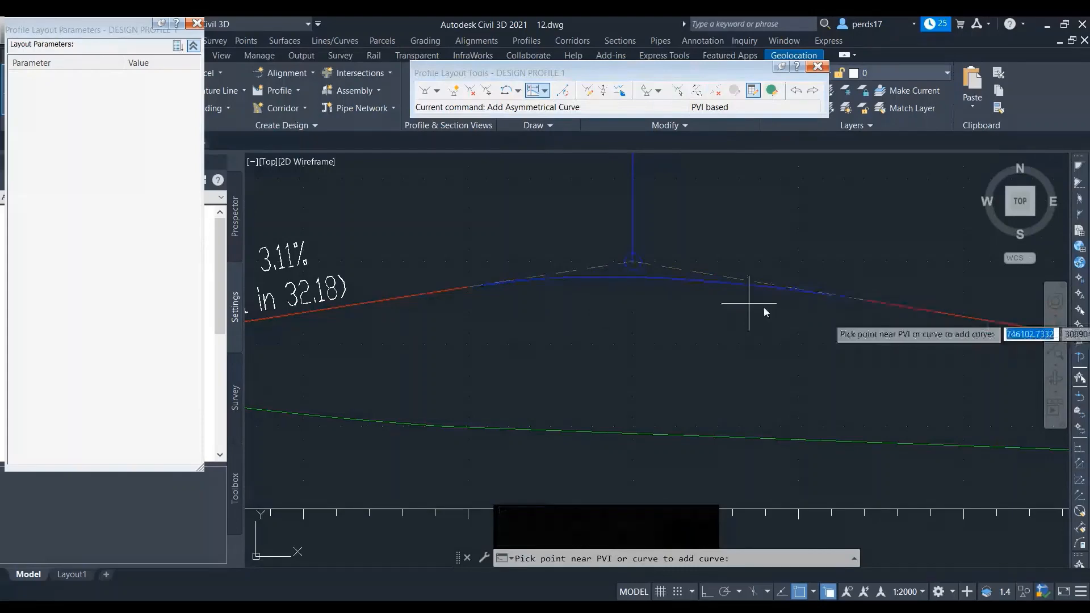
key("Escape")
scroll(689, 309, "down", 3)
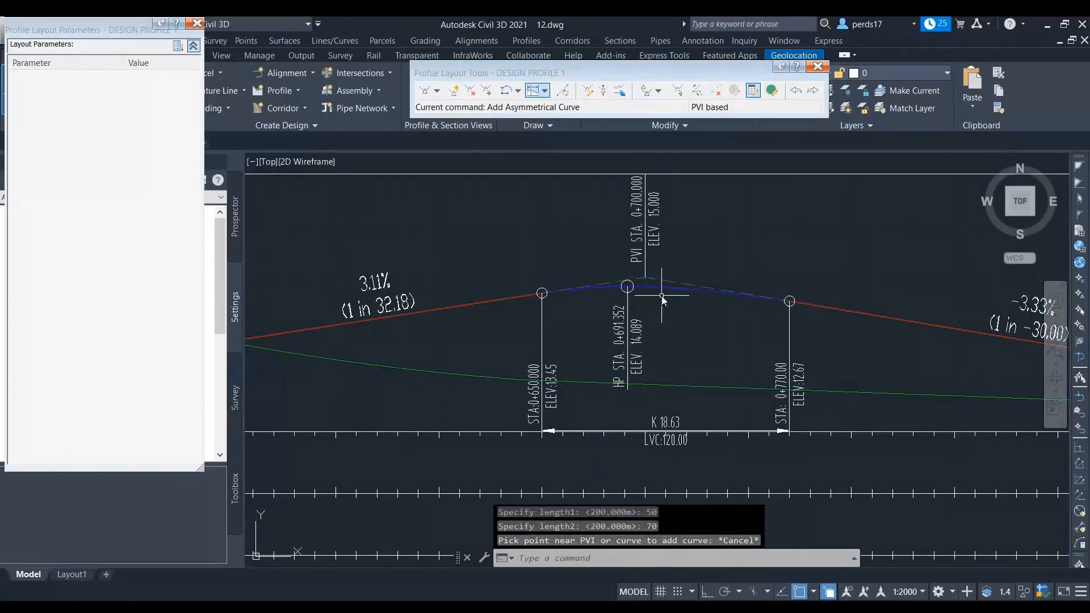
scroll(628, 210, "down", 2)
left_click(544, 90)
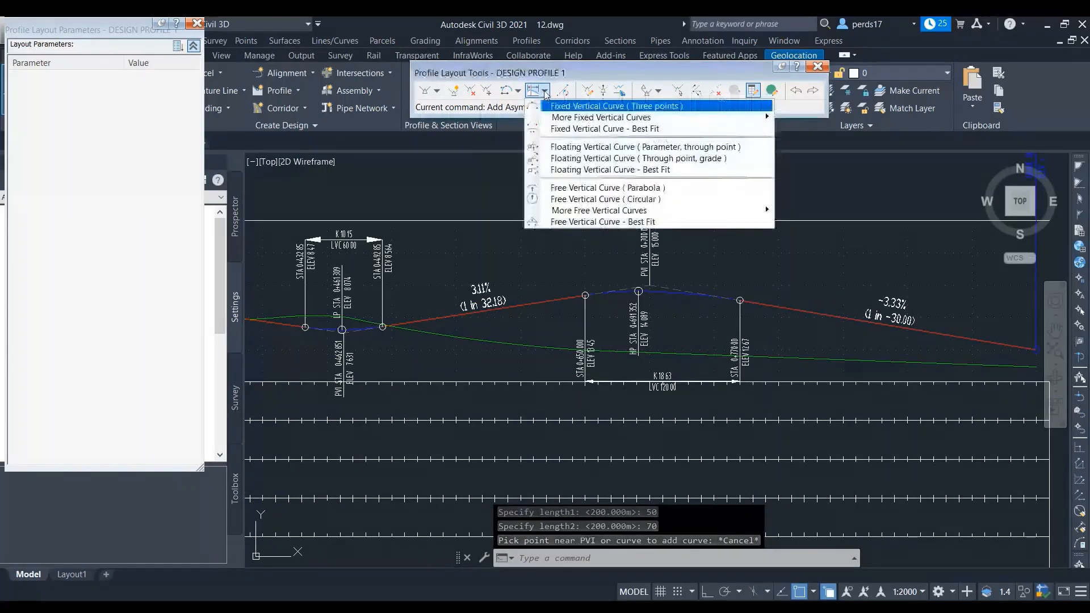
mouse_move(586, 210)
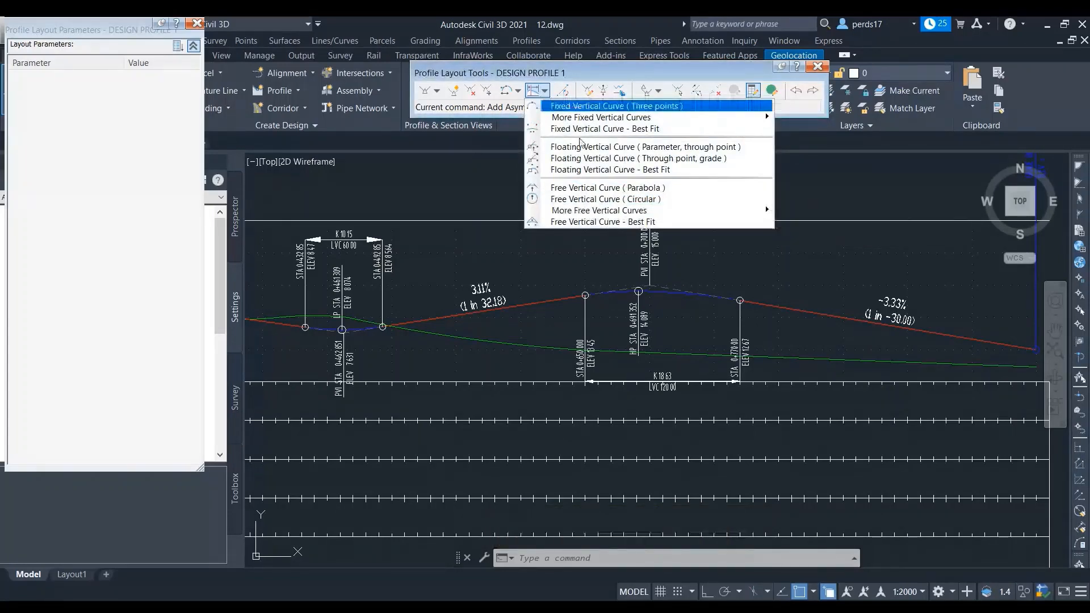
left_click(522, 87)
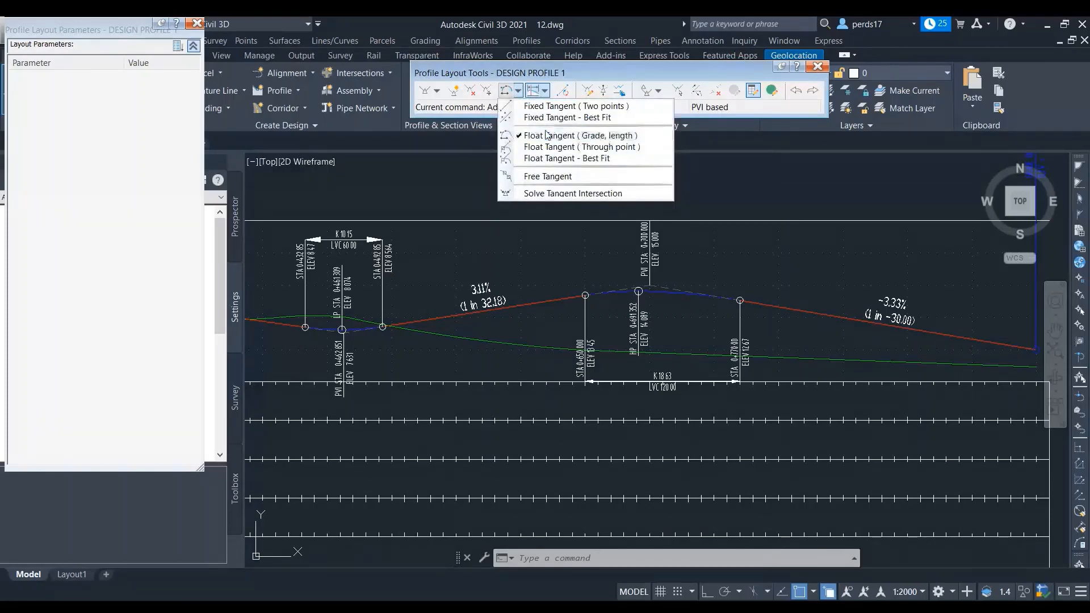
left_click(437, 91)
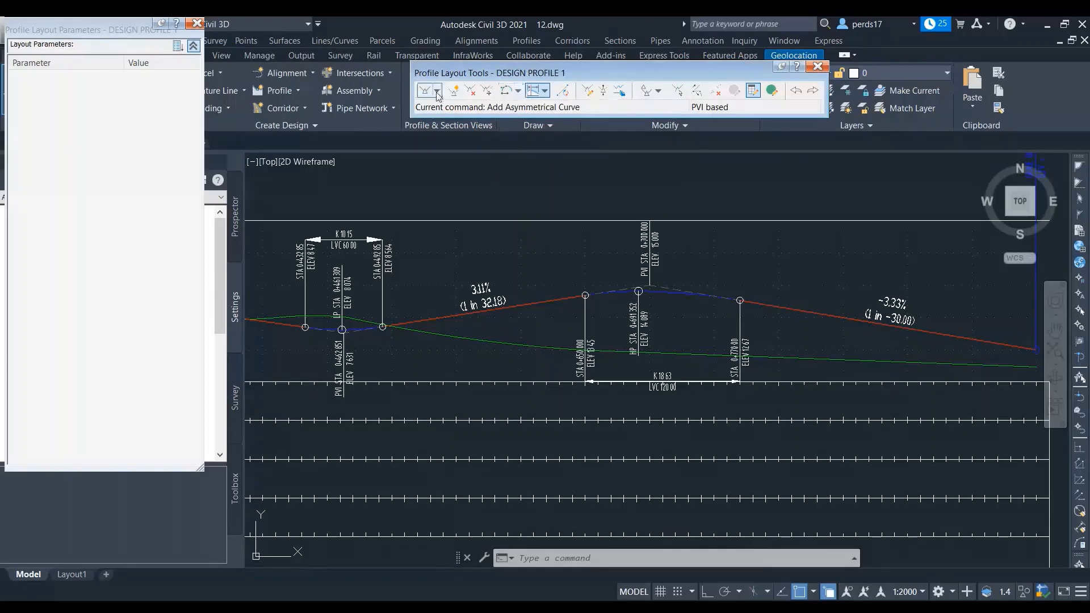
left_click(436, 91)
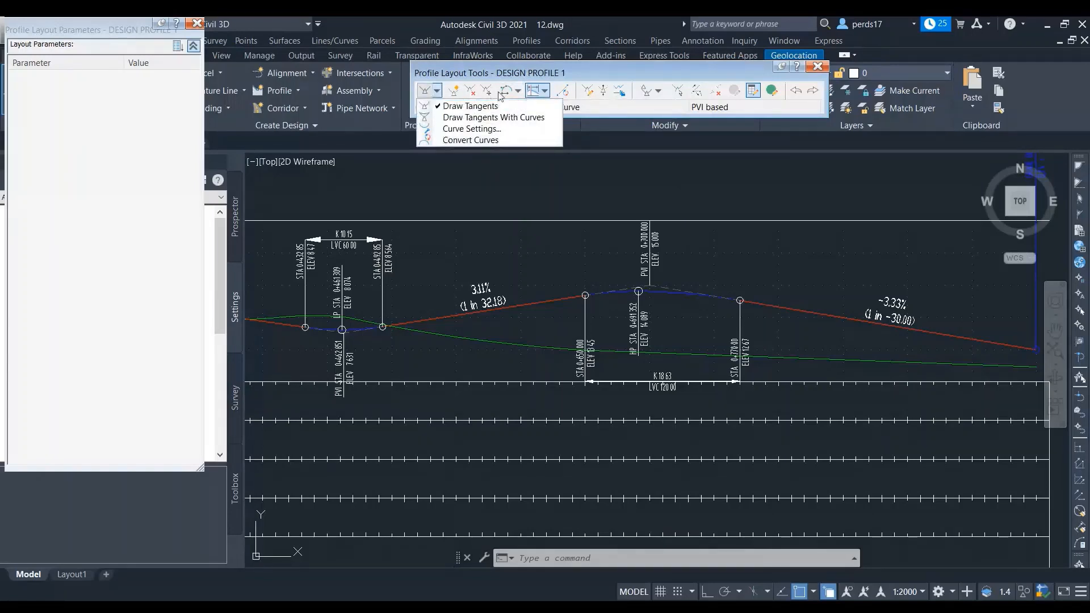
left_click(544, 93)
left_click(541, 93)
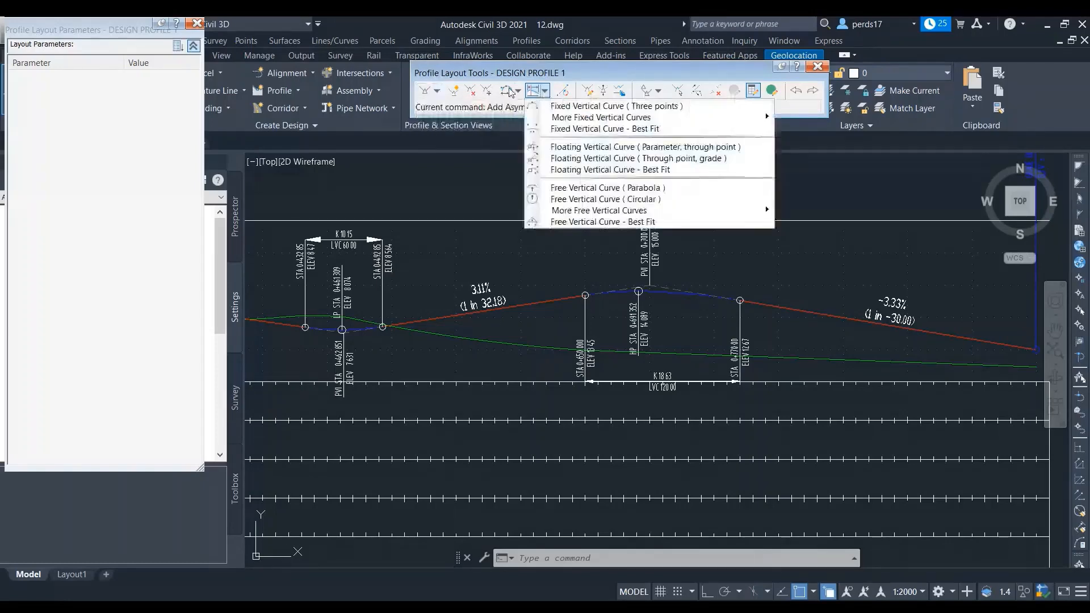
left_click(518, 92)
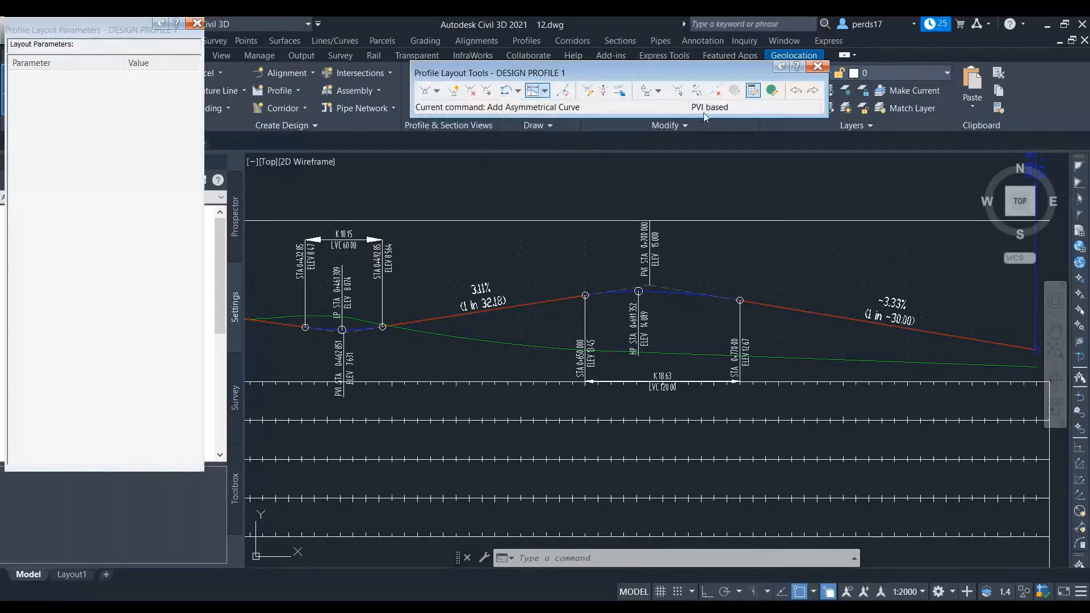
With Select/Edit PVI active, open the profile entities grid and examine the layout parameters of the PVIs at stations 50 m and 200 m
left_click(755, 95)
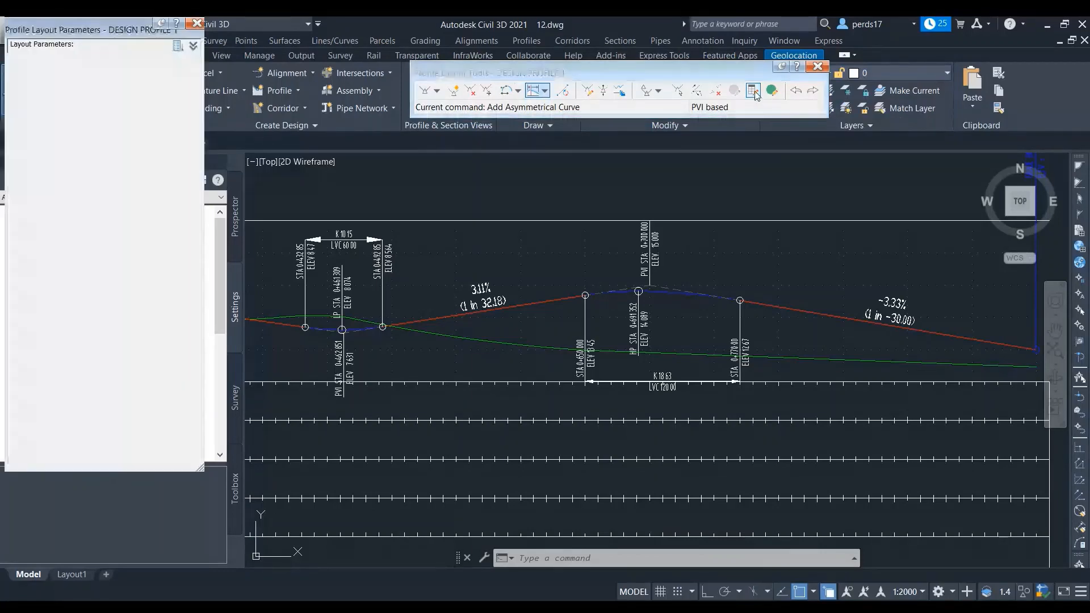
left_click(678, 91)
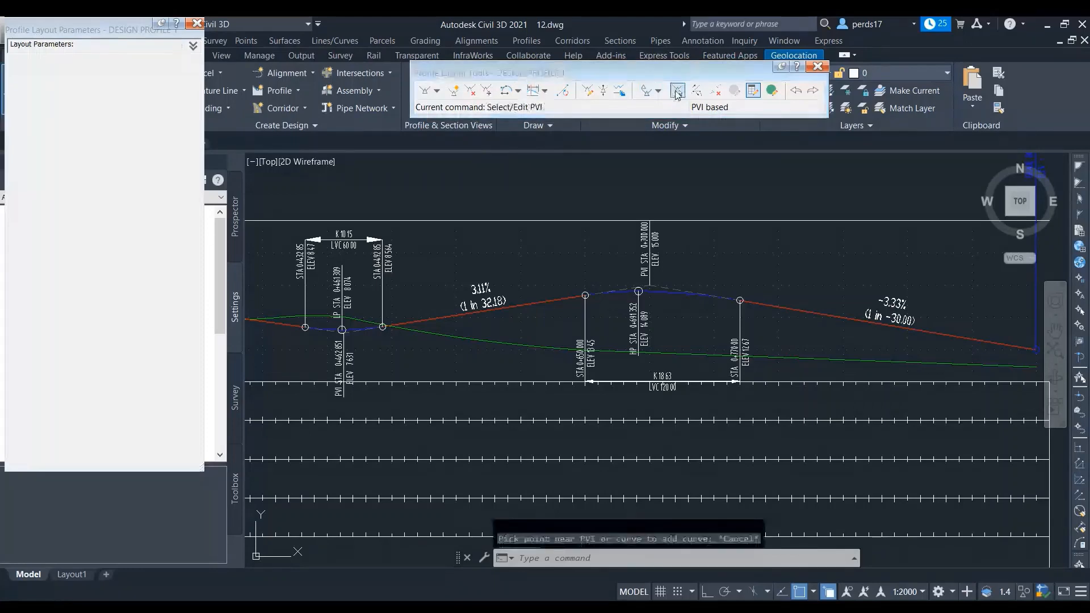
left_click(704, 286)
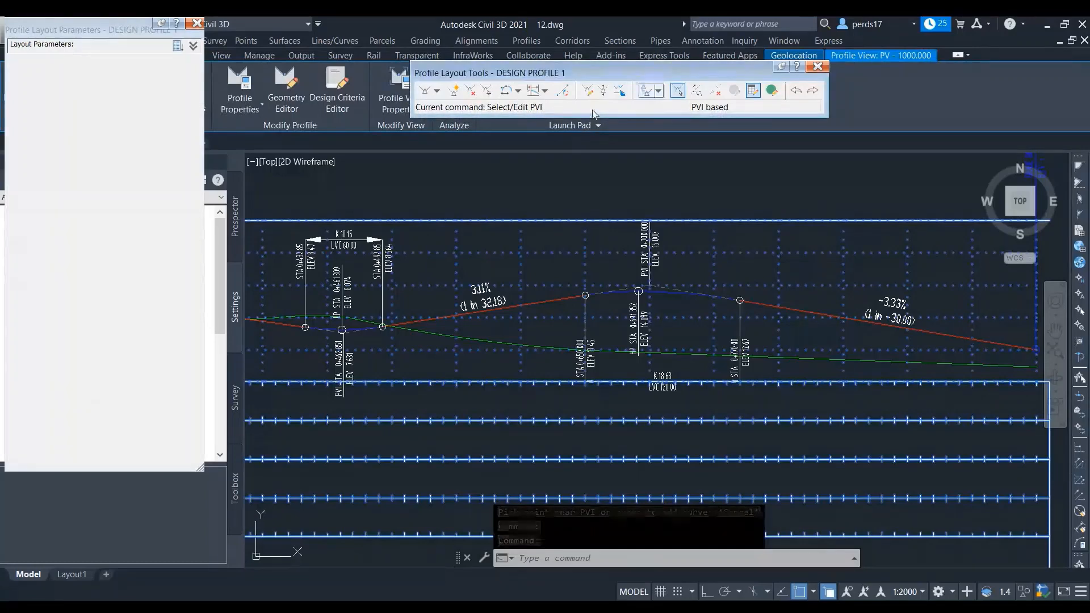
left_click(772, 91)
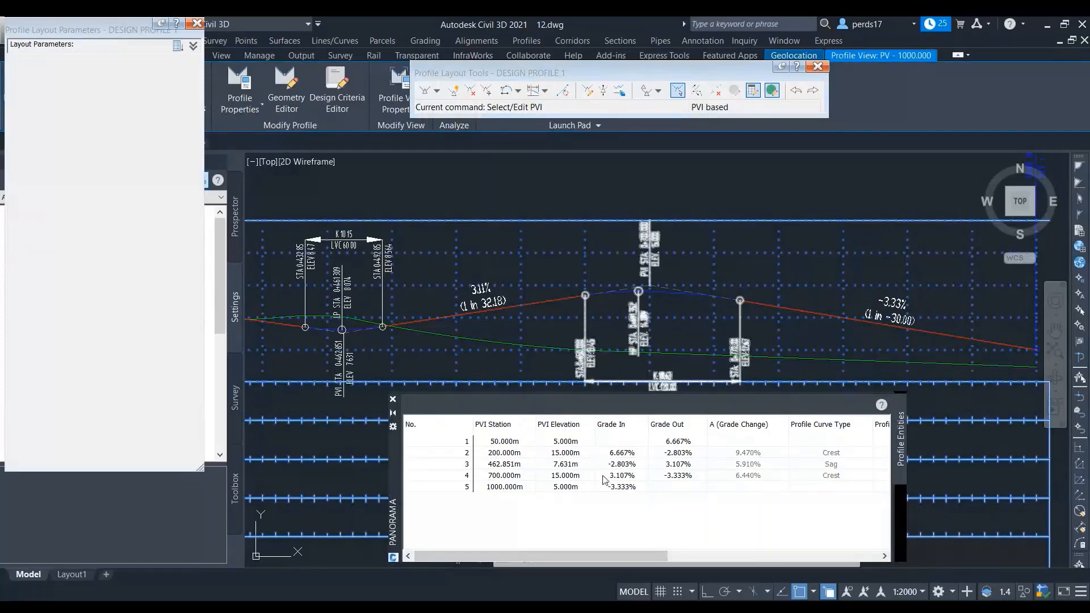
left_click(674, 444)
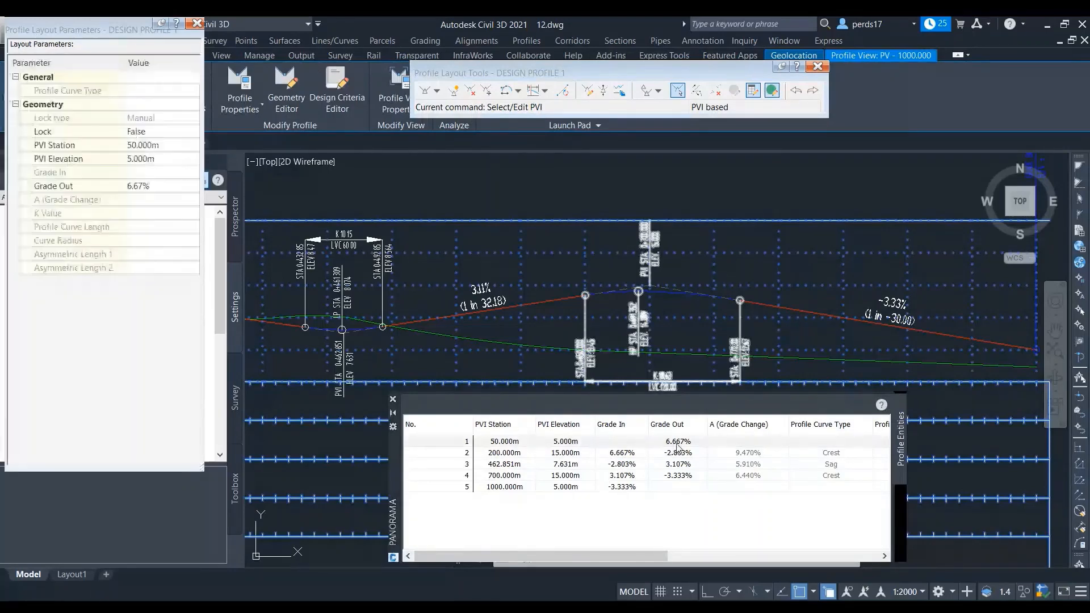
left_click(675, 443)
left_click(681, 454)
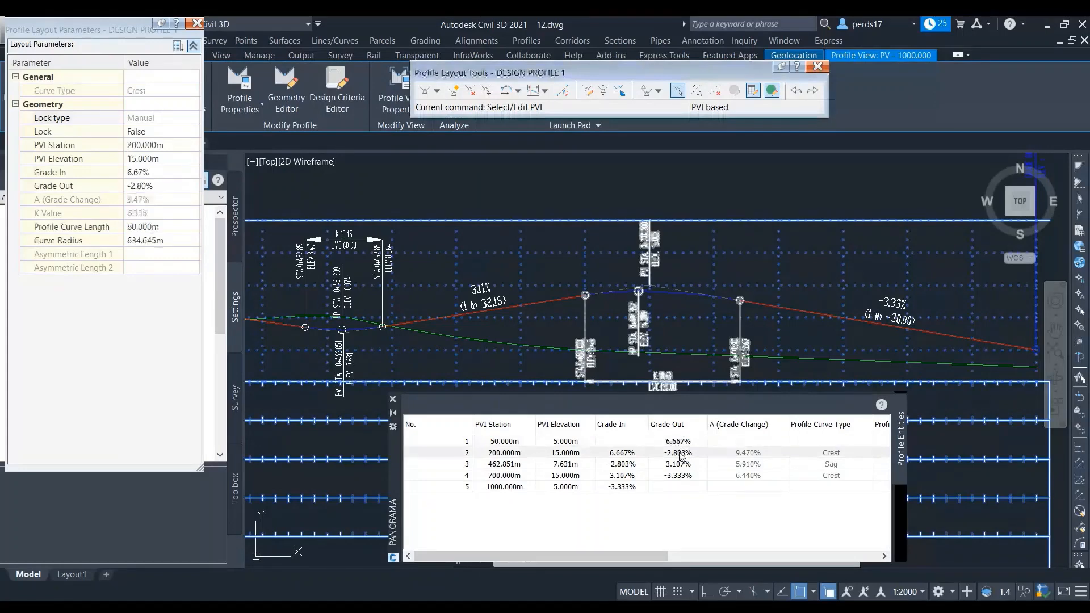